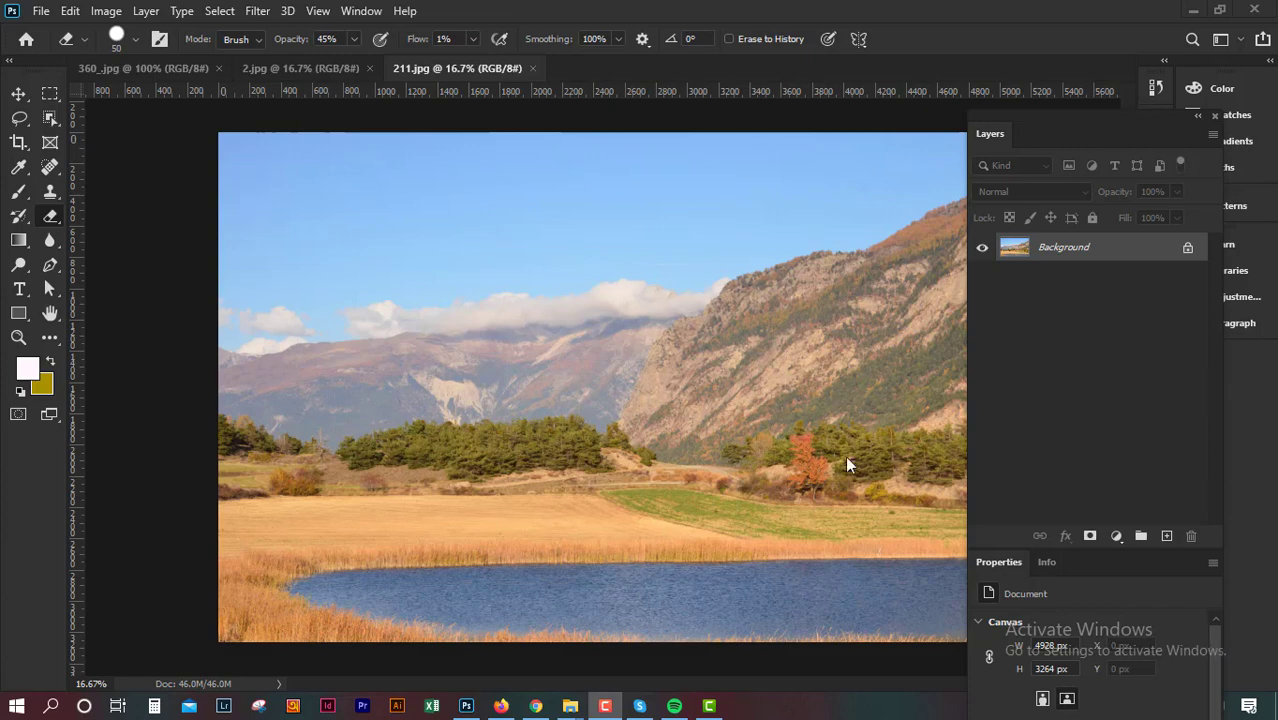
# - Browse the eraser variants, briefly trying the Background Eraser and the Move tool
pyautogui.click(55, 216)
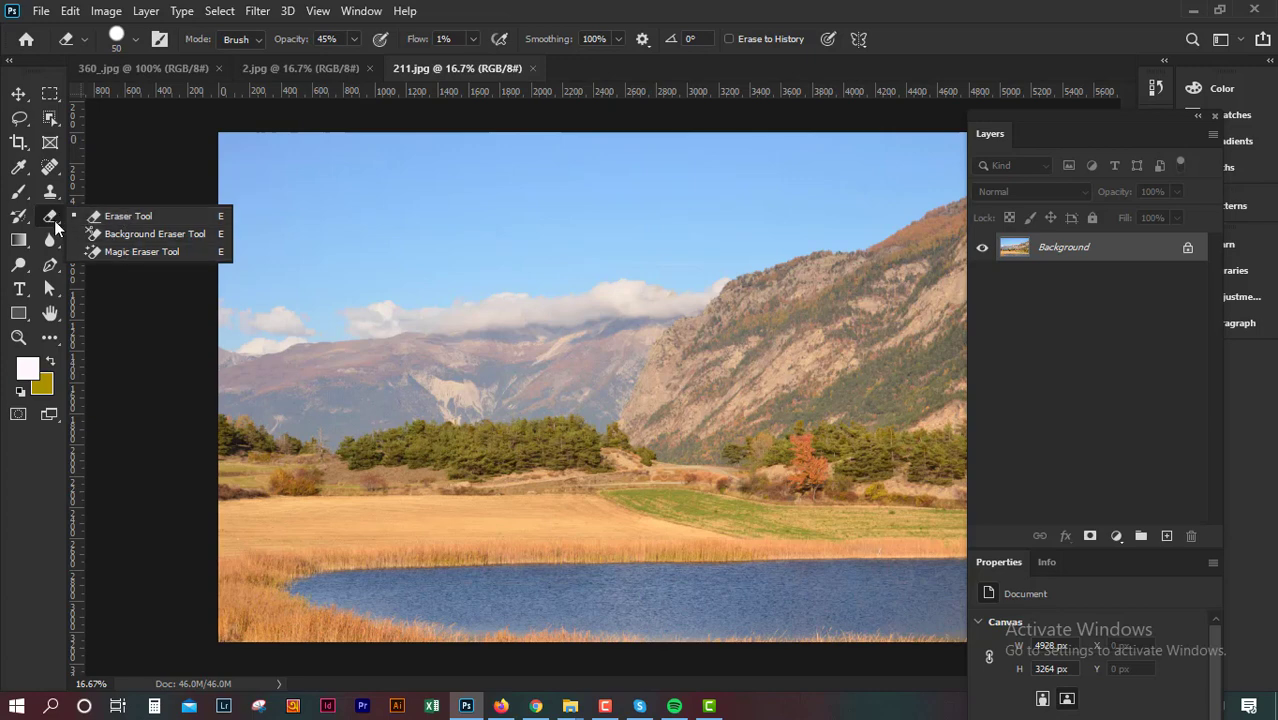
pyautogui.click(98, 220)
pyautogui.click(18, 93)
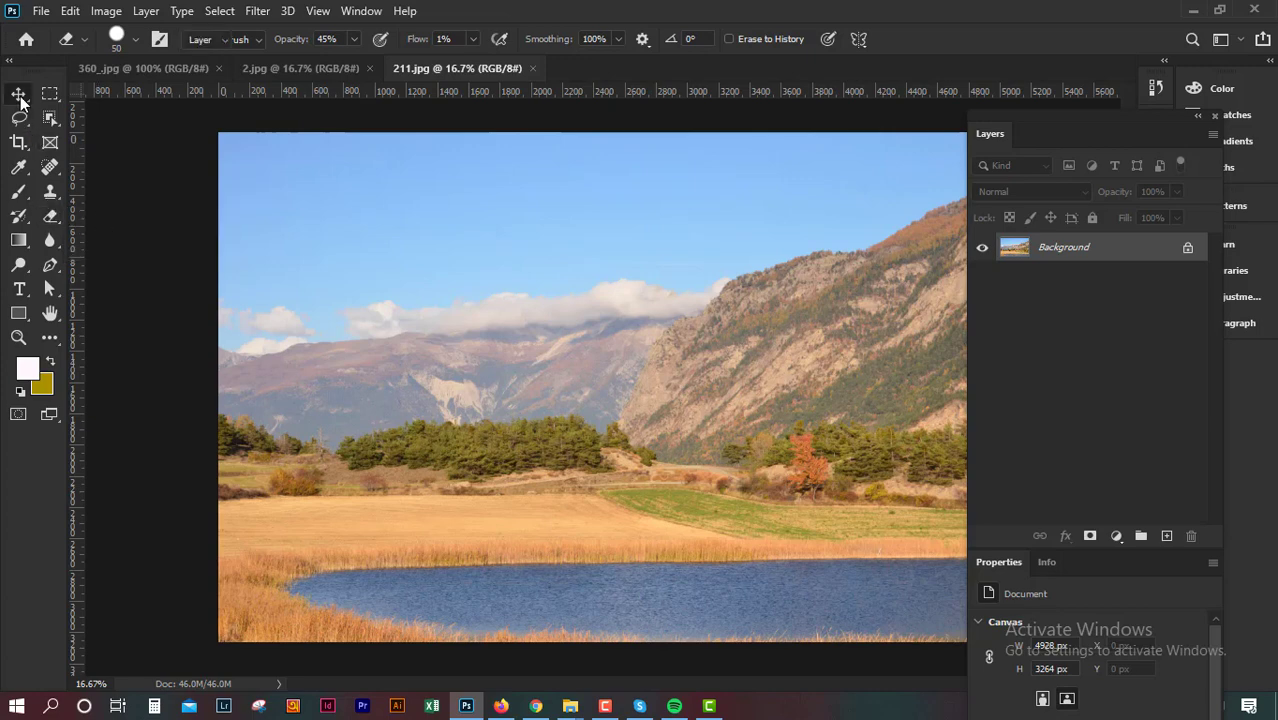
pyautogui.click(50, 216)
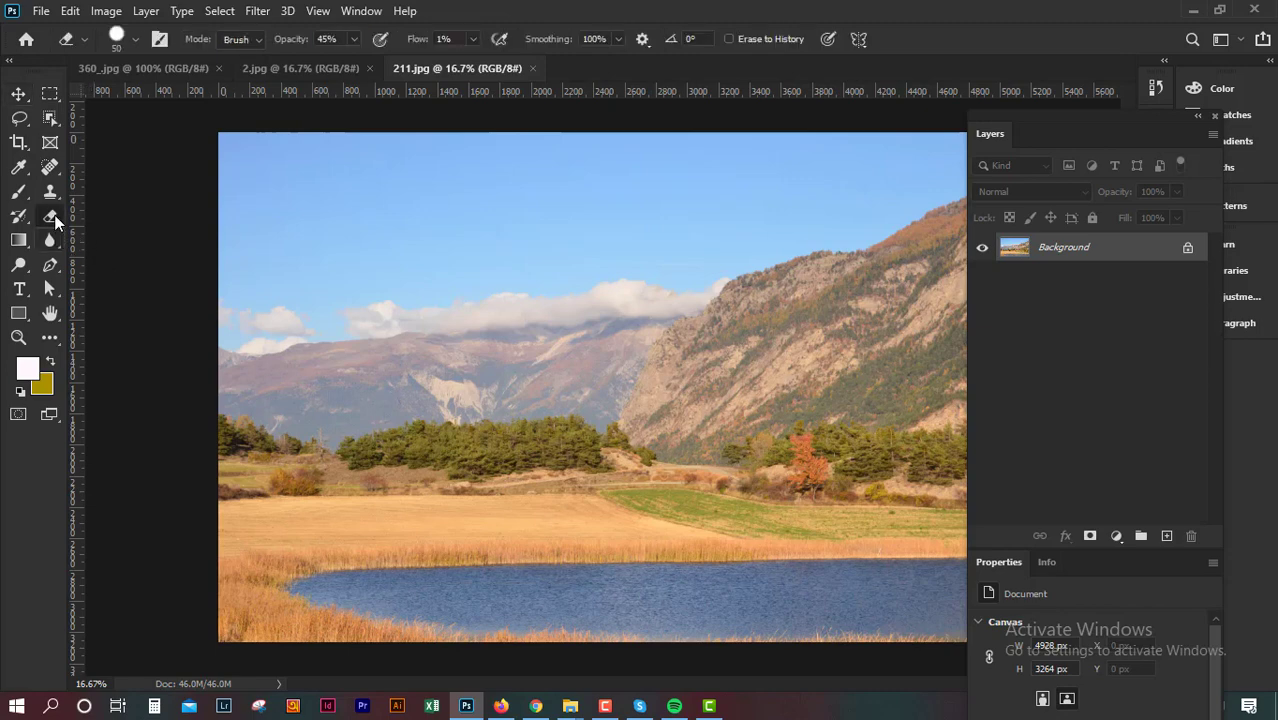
pyautogui.rightClick(53, 213)
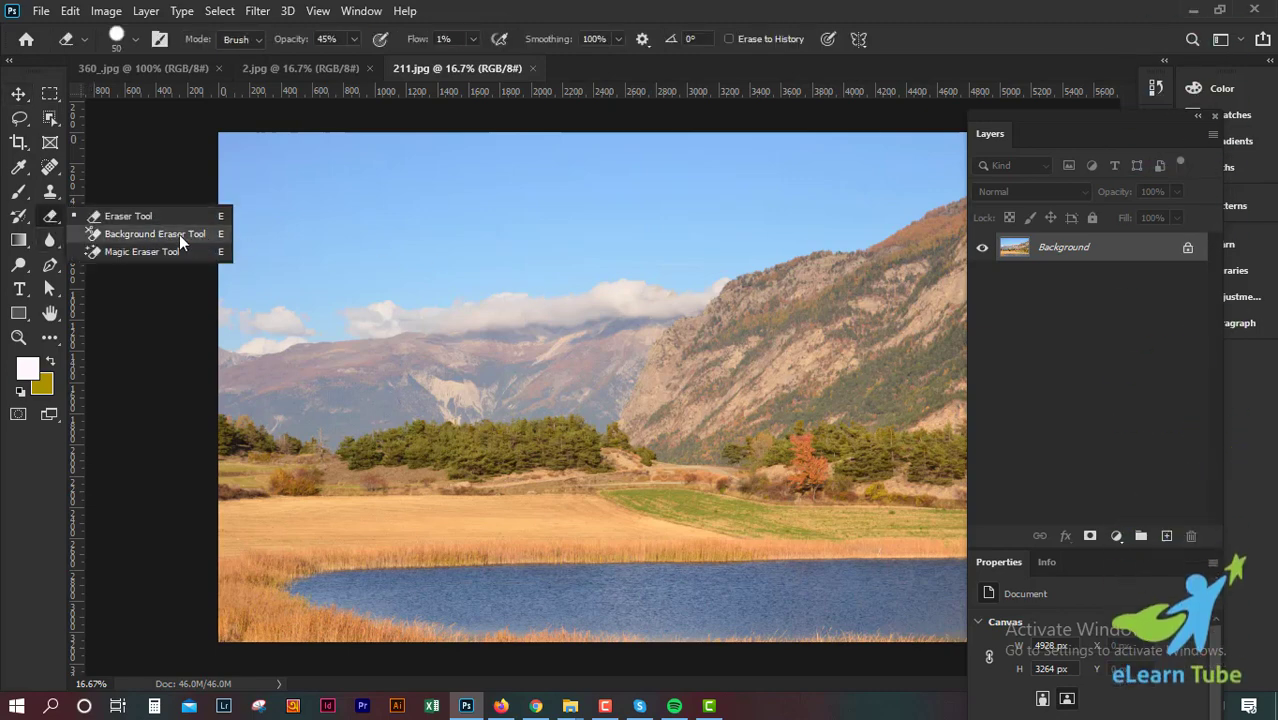
pyautogui.click(179, 234)
pyautogui.click(18, 93)
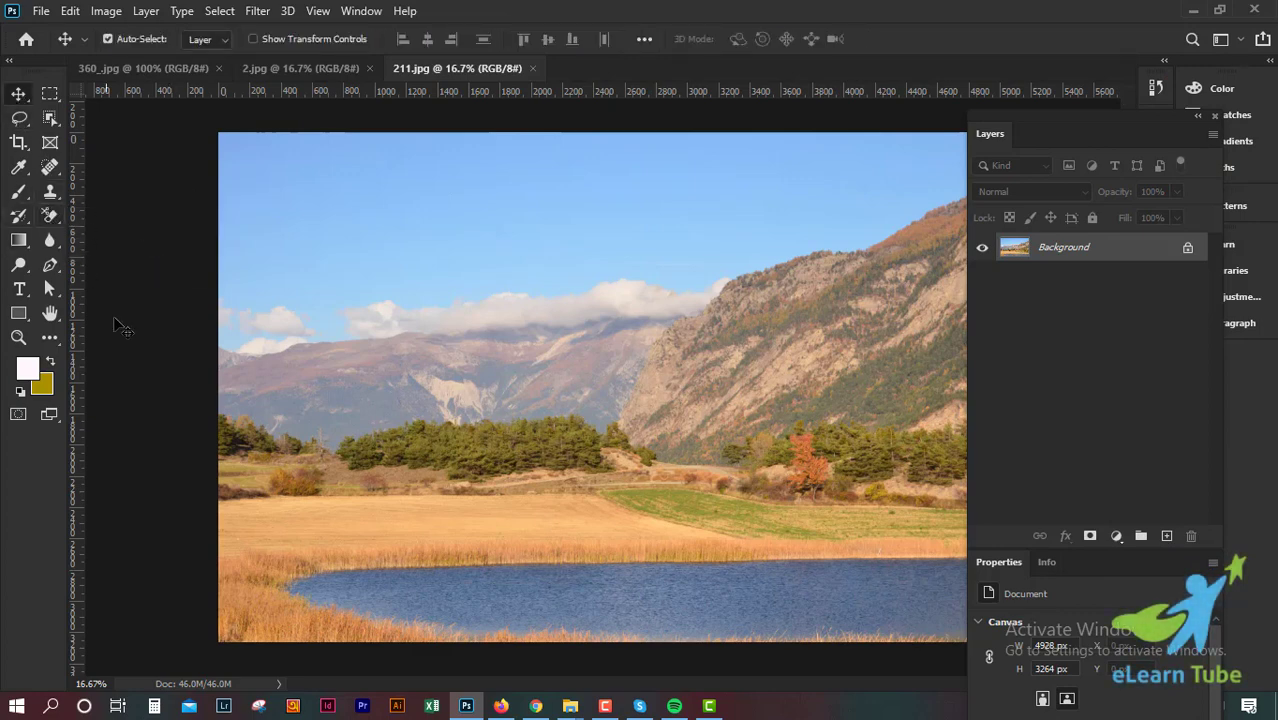
# - Return from the Background Eraser to the standard Eraser Tool via the eraser flyout
pyautogui.press('e')
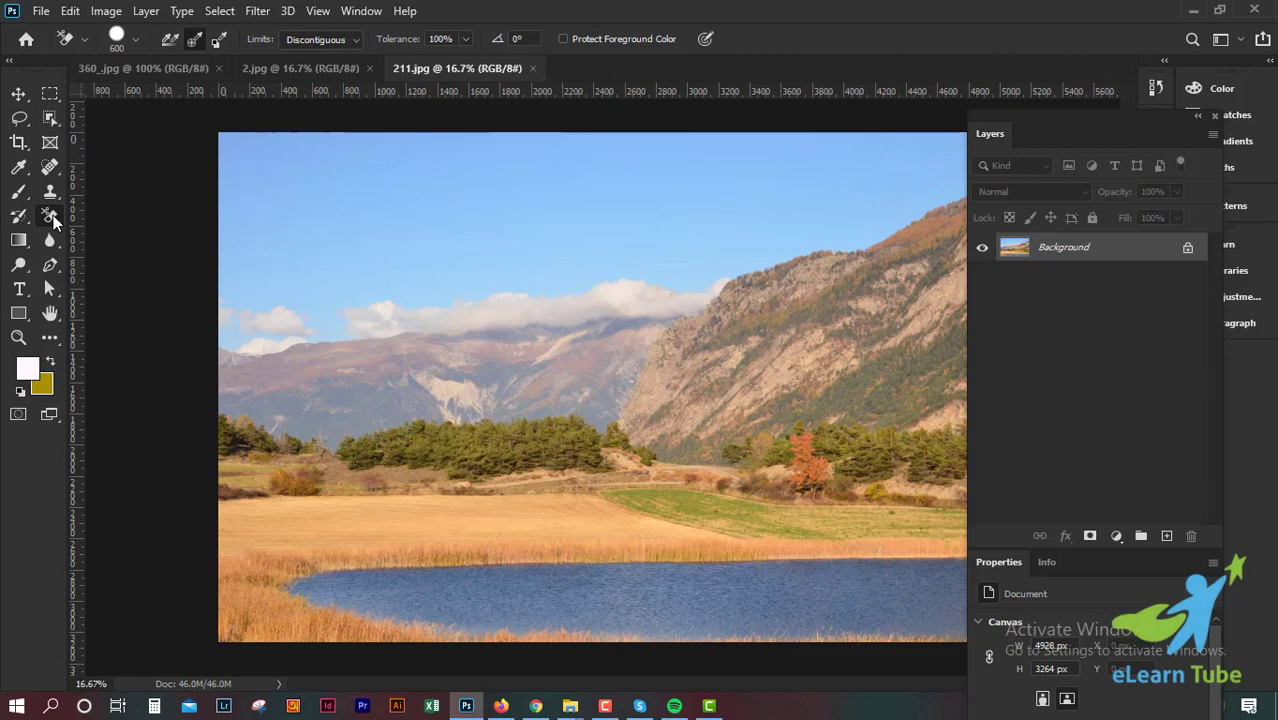
pyautogui.rightClick(53, 215)
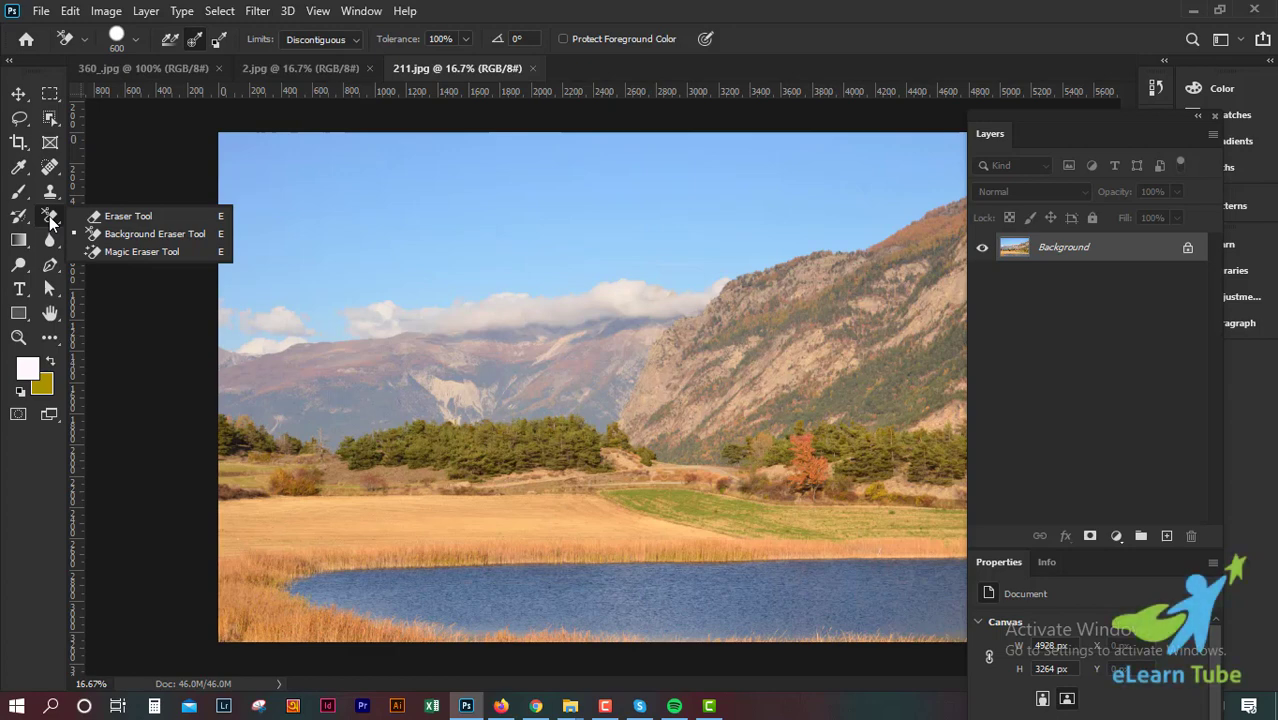
pyautogui.click(116, 218)
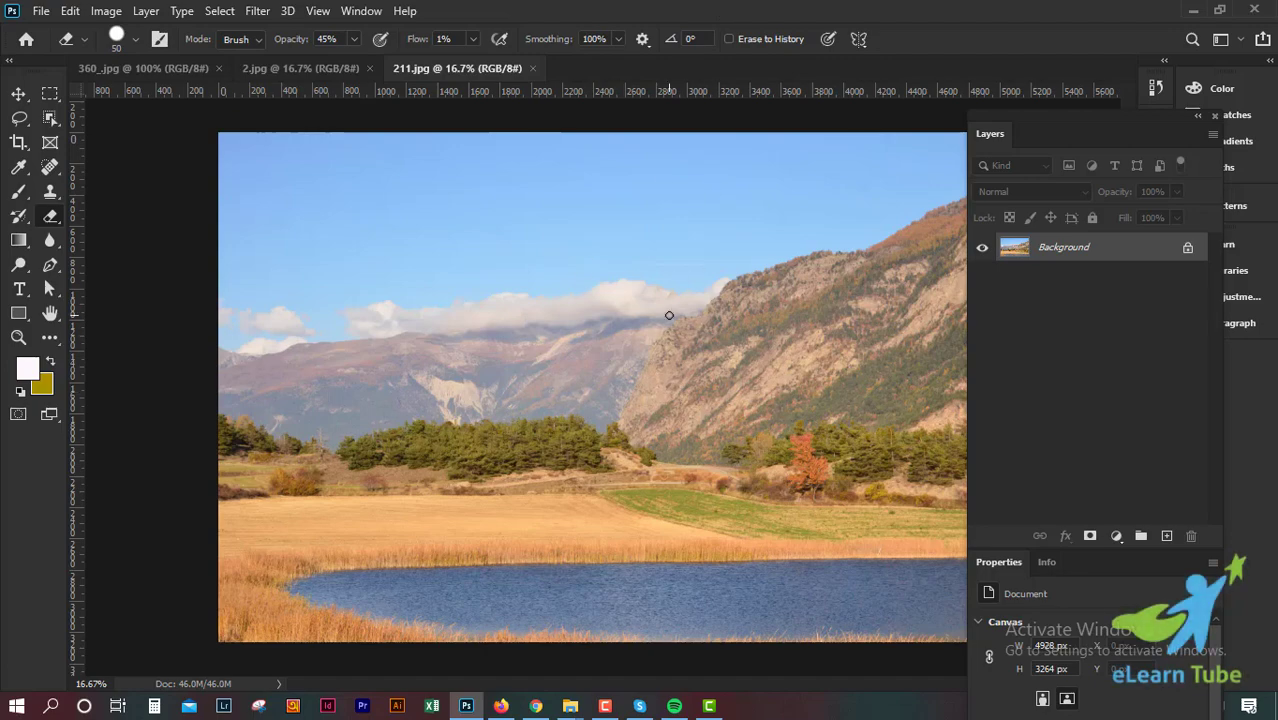
pyautogui.scroll(-1, 684, 356)
pyautogui.scroll(1, 684, 356)
# - Discard an empty new layer, duplicate the photo layer with Ctrl+J, and hide Background
pyautogui.click(1166, 536)
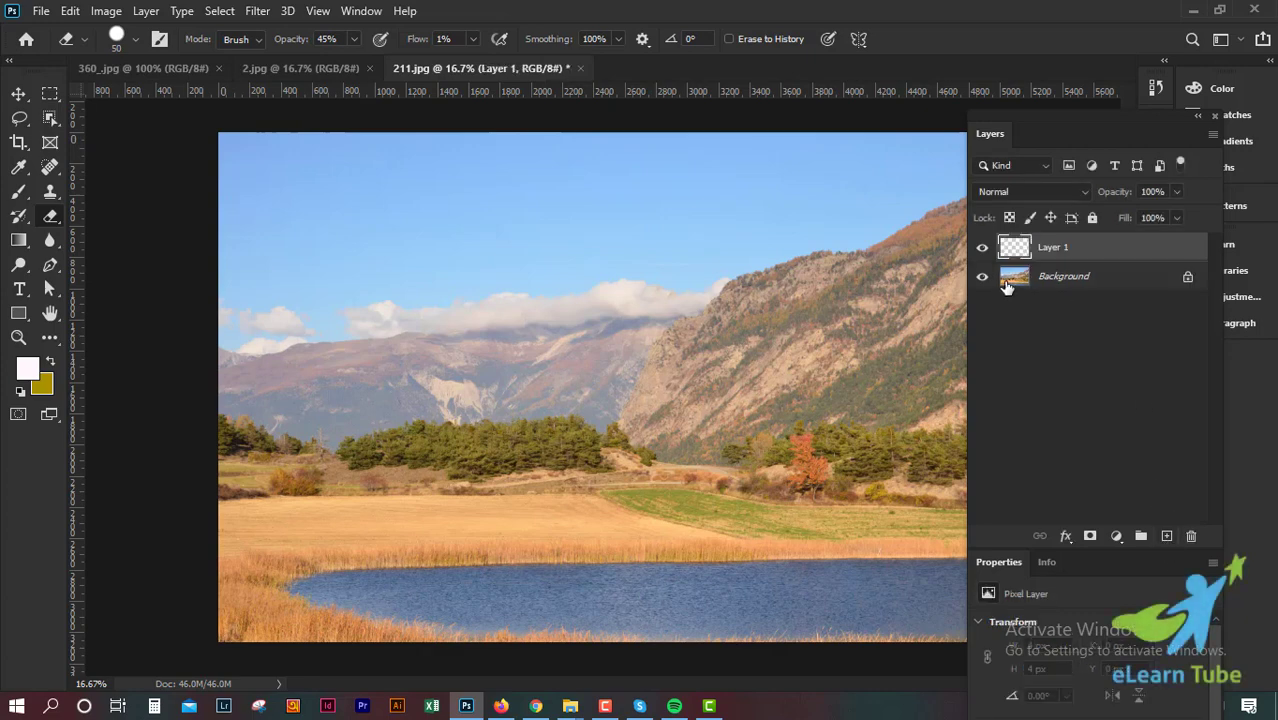
pyautogui.moveTo(1169, 260); pyautogui.dragTo(1190, 536)
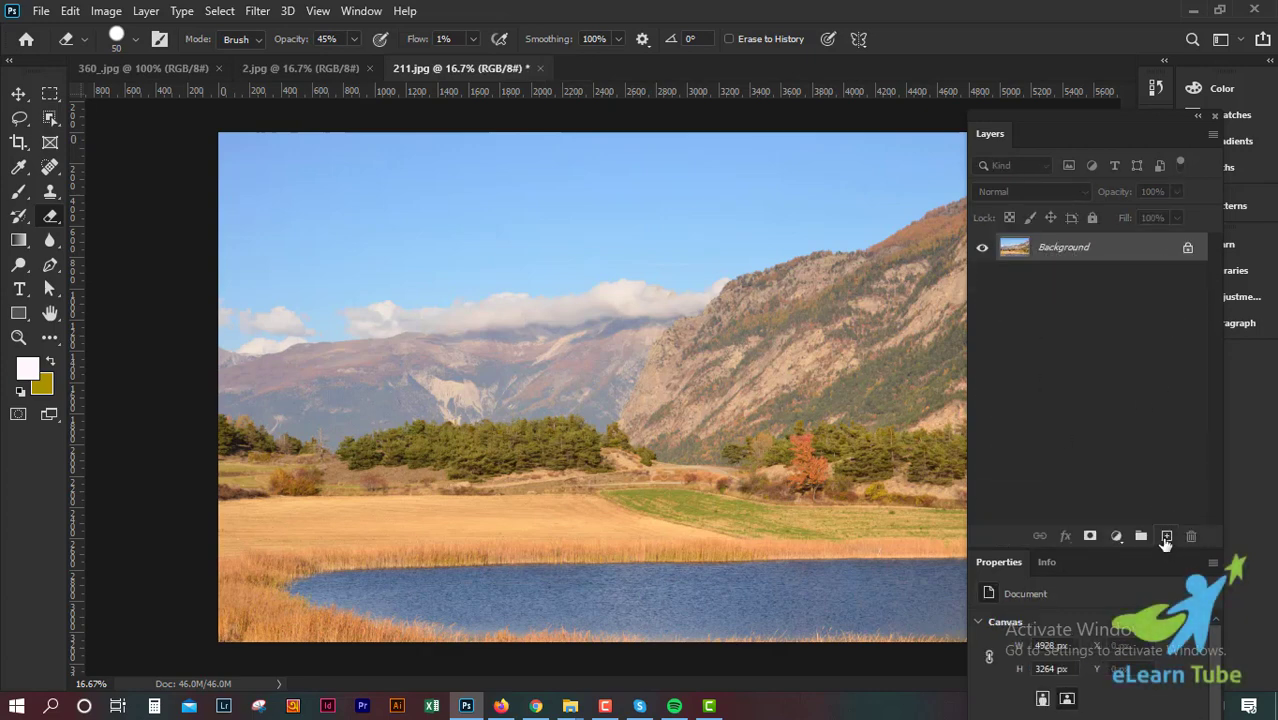
pyautogui.hotkey('ctrl', 'j')
pyautogui.hotkey('ctrl', 'j')
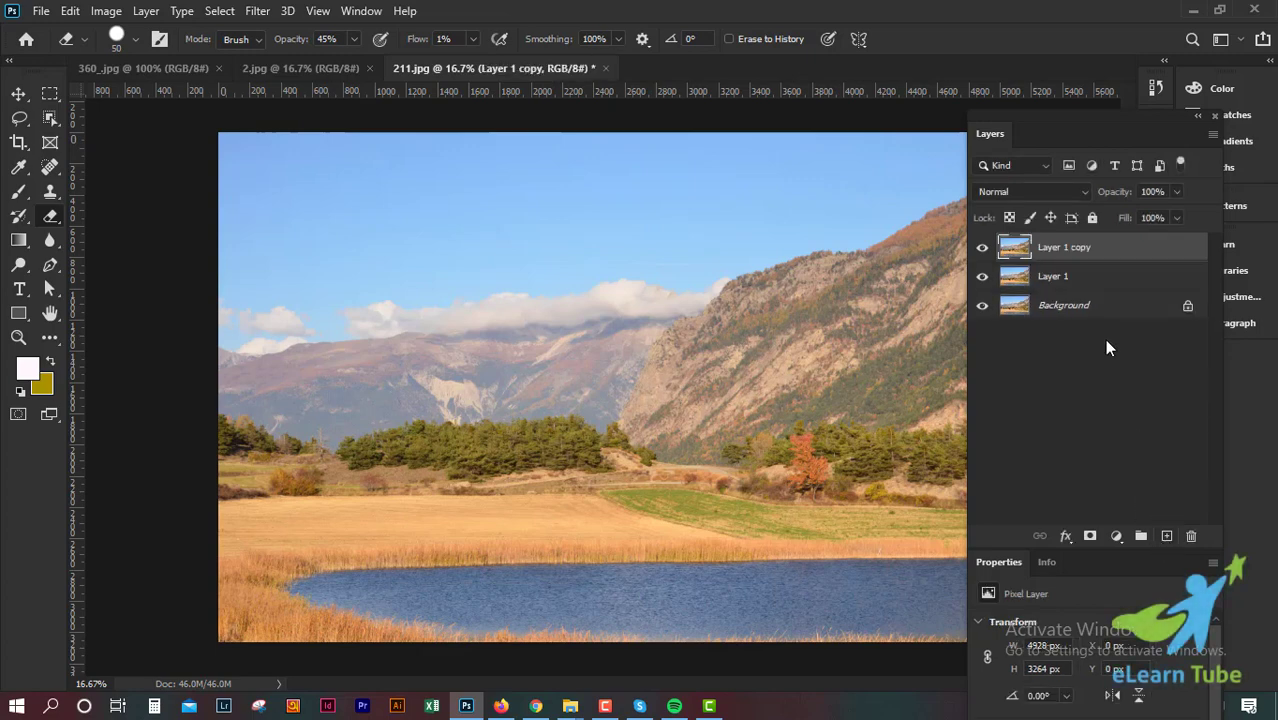
pyautogui.click(986, 307)
# - Enlarge the eraser brush and set its flow and opacity to 100%
pyautogui.press(']')
pyautogui.press(']')
pyautogui.press(']')
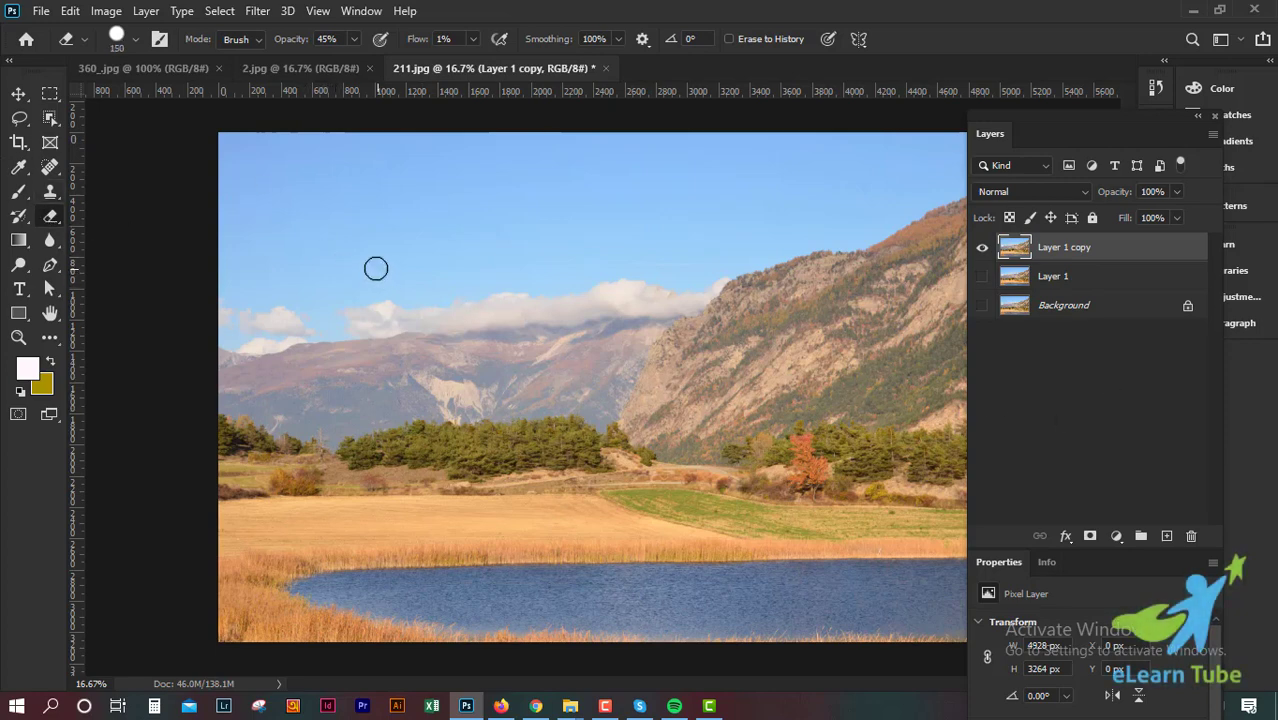
pyautogui.press(']')
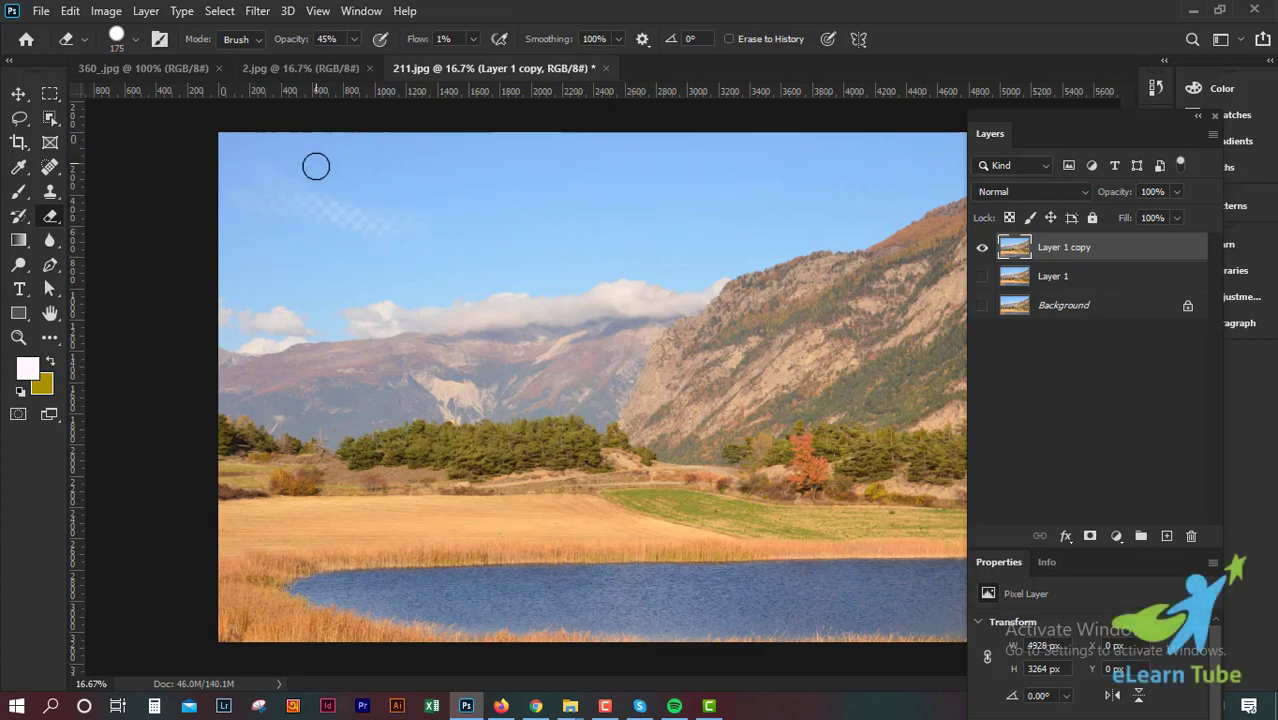
pyautogui.click(473, 39)
pyautogui.moveTo(472, 58); pyautogui.dragTo(558, 61)
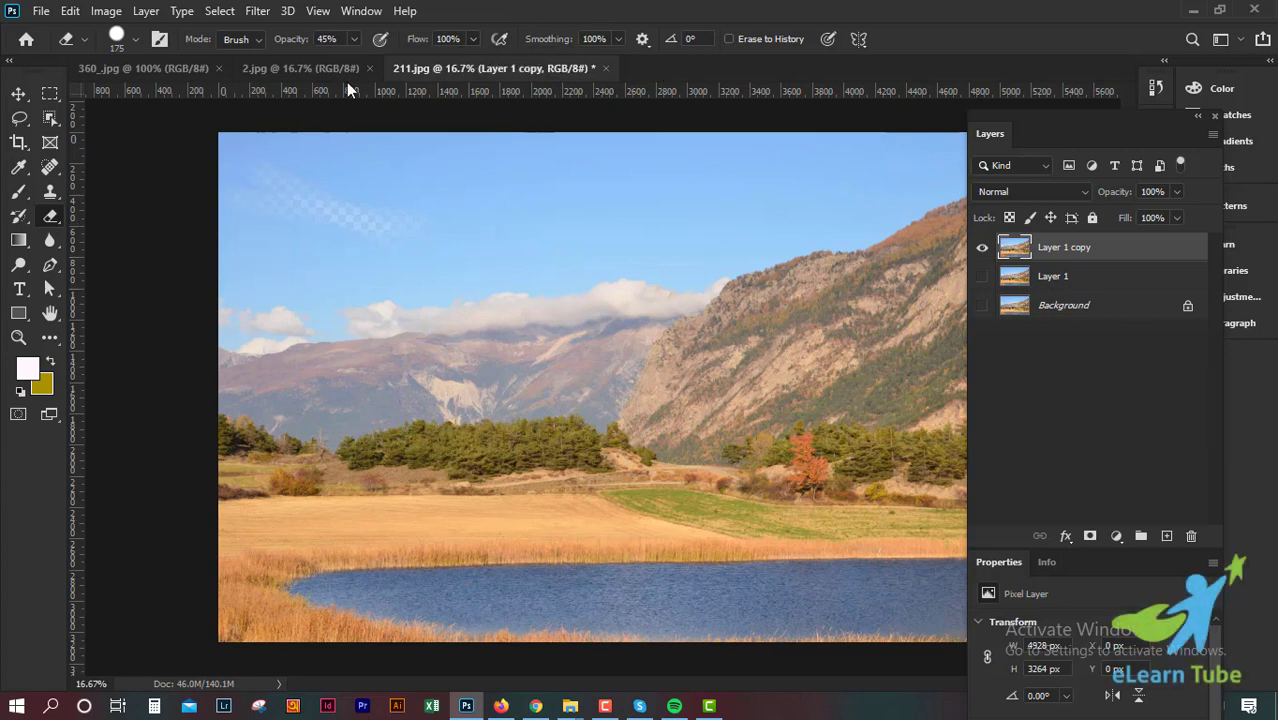
pyautogui.click(354, 39)
pyautogui.moveTo(393, 58); pyautogui.dragTo(440, 60)
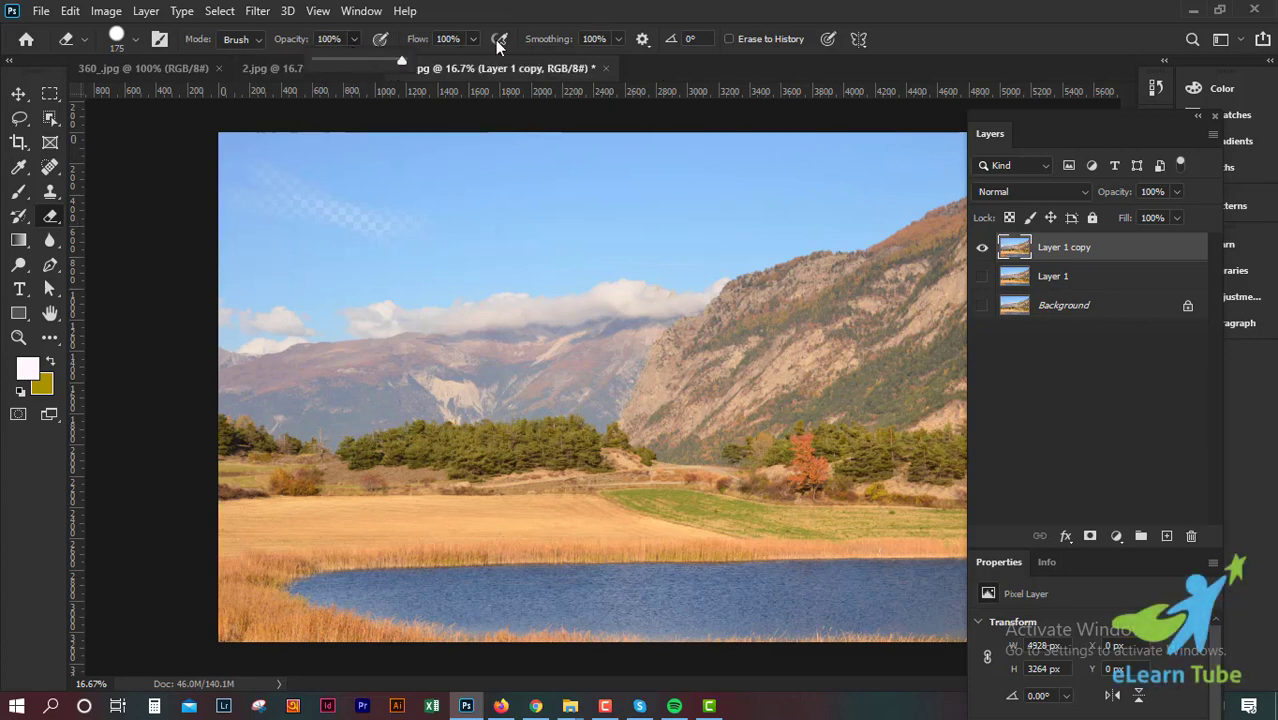
# - Erase two diagonal strokes across the sky toward the mountains, then enlarge the brush size
pyautogui.moveTo(235, 275); pyautogui.dragTo(448, 366)
pyautogui.moveTo(358, 200)
pyautogui.mouseDown()
pyautogui.moveTo(475, 330)
pyautogui.moveTo(535, 372)
pyautogui.mouseUp()
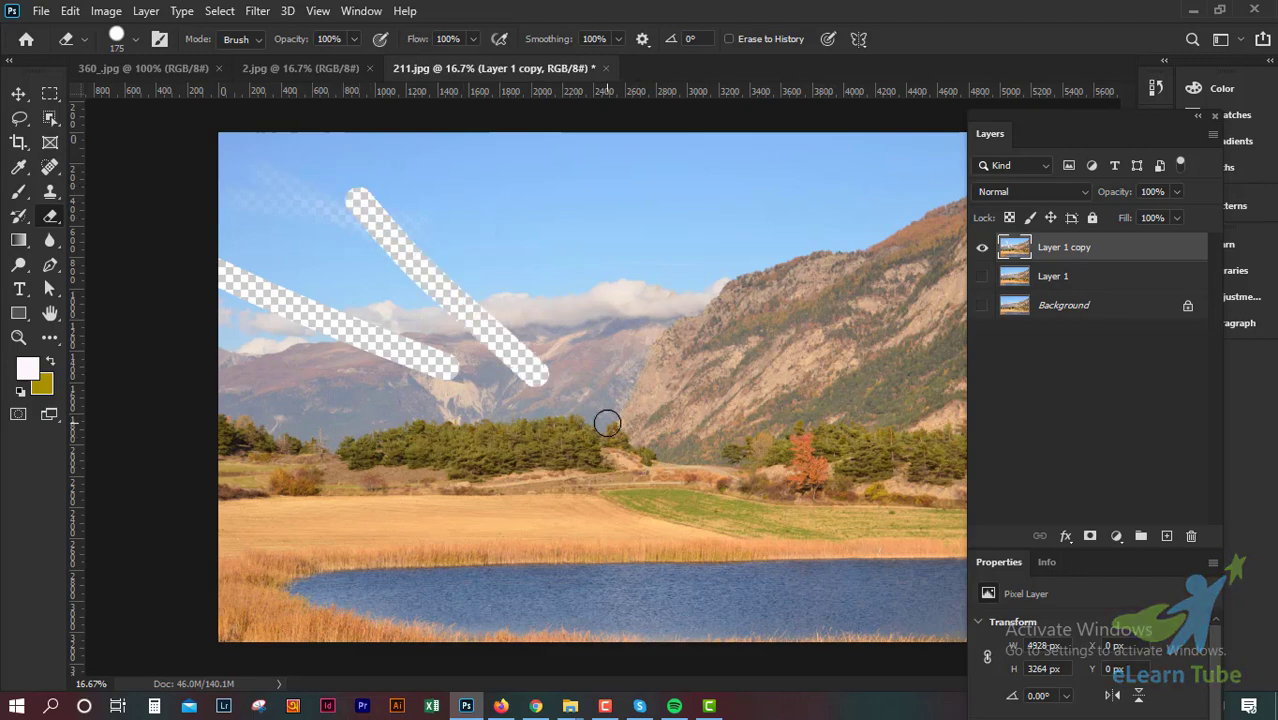
pyautogui.click(135, 40)
pyautogui.moveTo(172, 98); pyautogui.dragTo(198, 99)
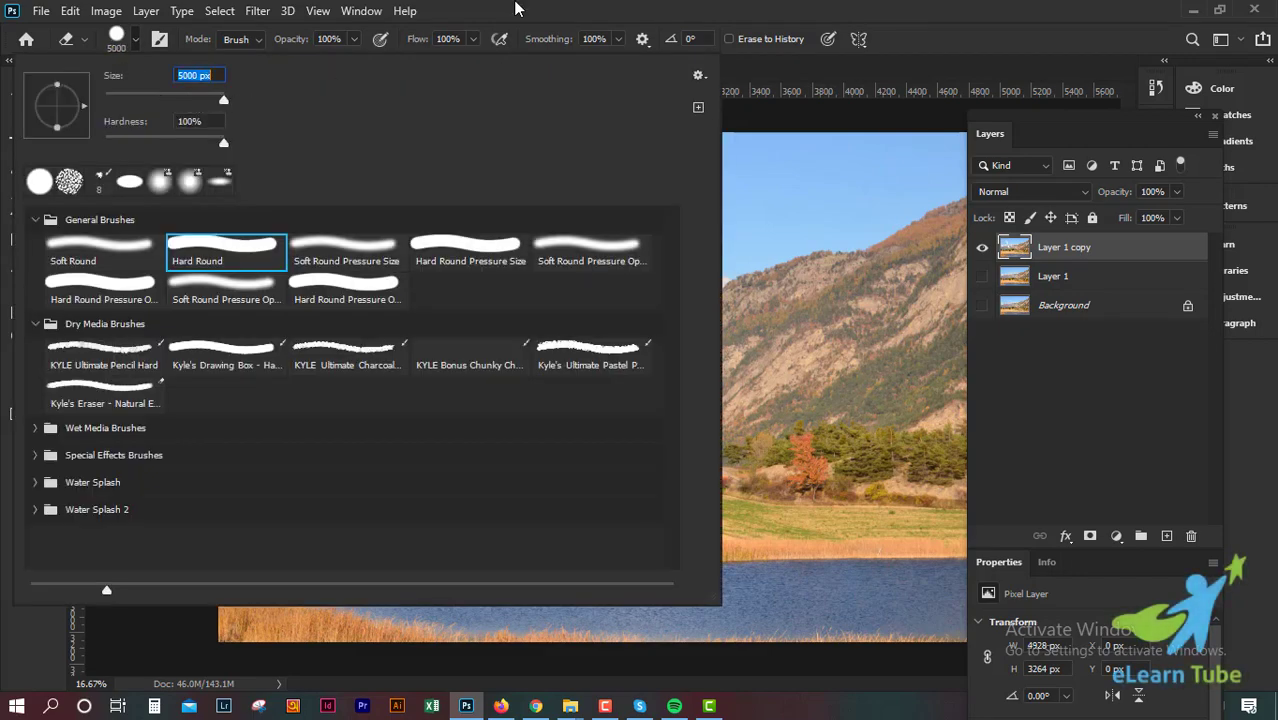
# - Shrink the 5000 px eraser to about 1100 px and erase a large blob across the centre
pyautogui.press('Return')
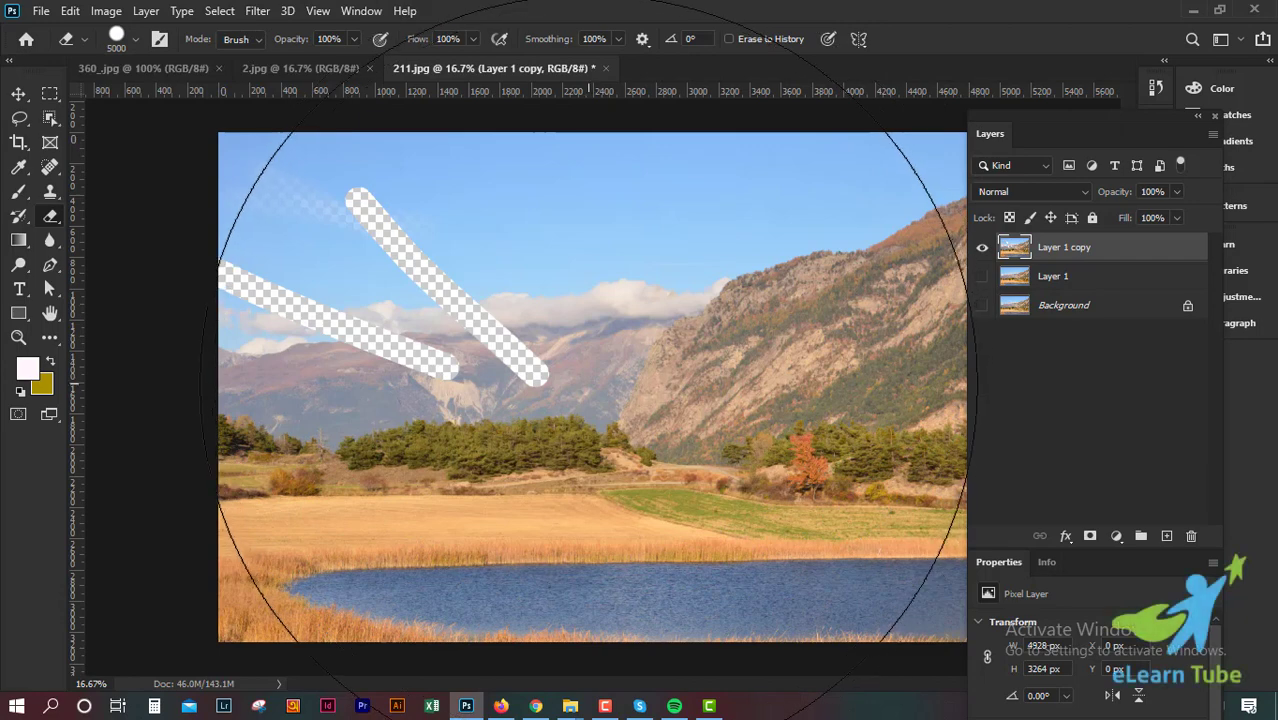
pyautogui.press('[')
pyautogui.press('[')
pyautogui.press('[')
pyautogui.press('[')
pyautogui.press('[')
pyautogui.press('[')
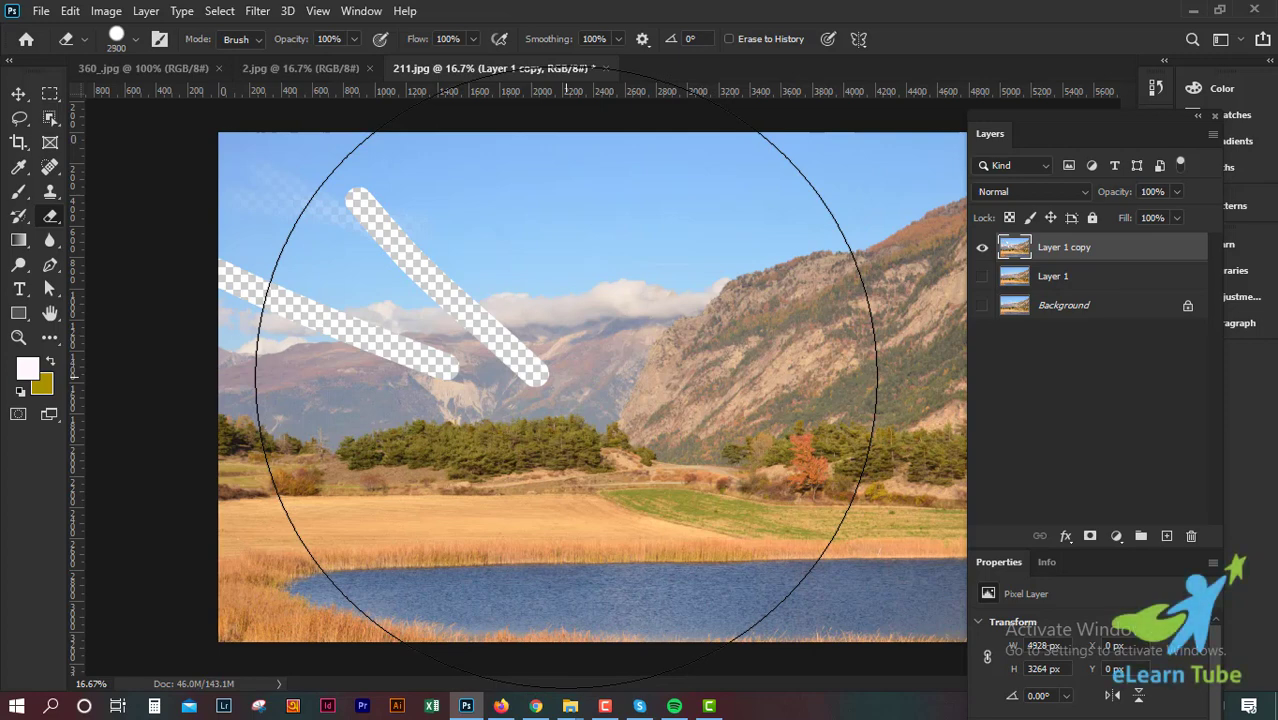
pyautogui.press('[')
pyautogui.press('[')
pyautogui.press('[')
pyautogui.press('[')
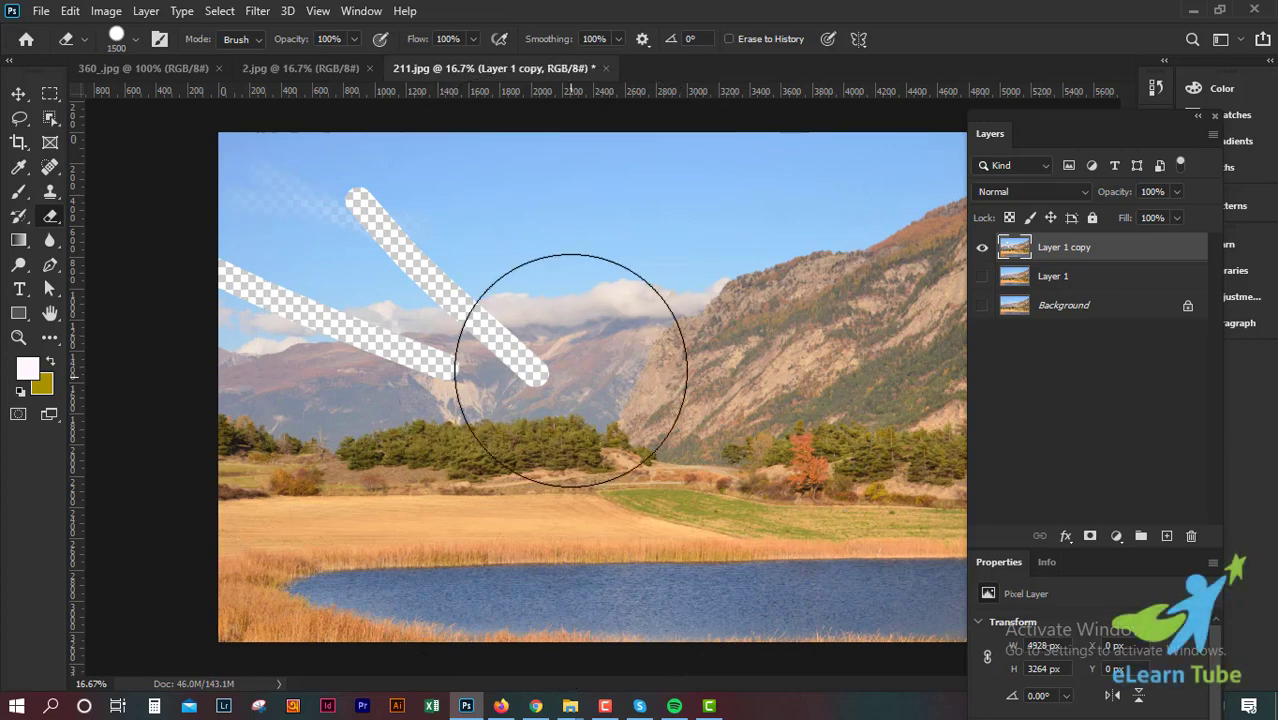
pyautogui.moveTo(593, 268); pyautogui.dragTo(743, 392)
pyautogui.click(715, 311)
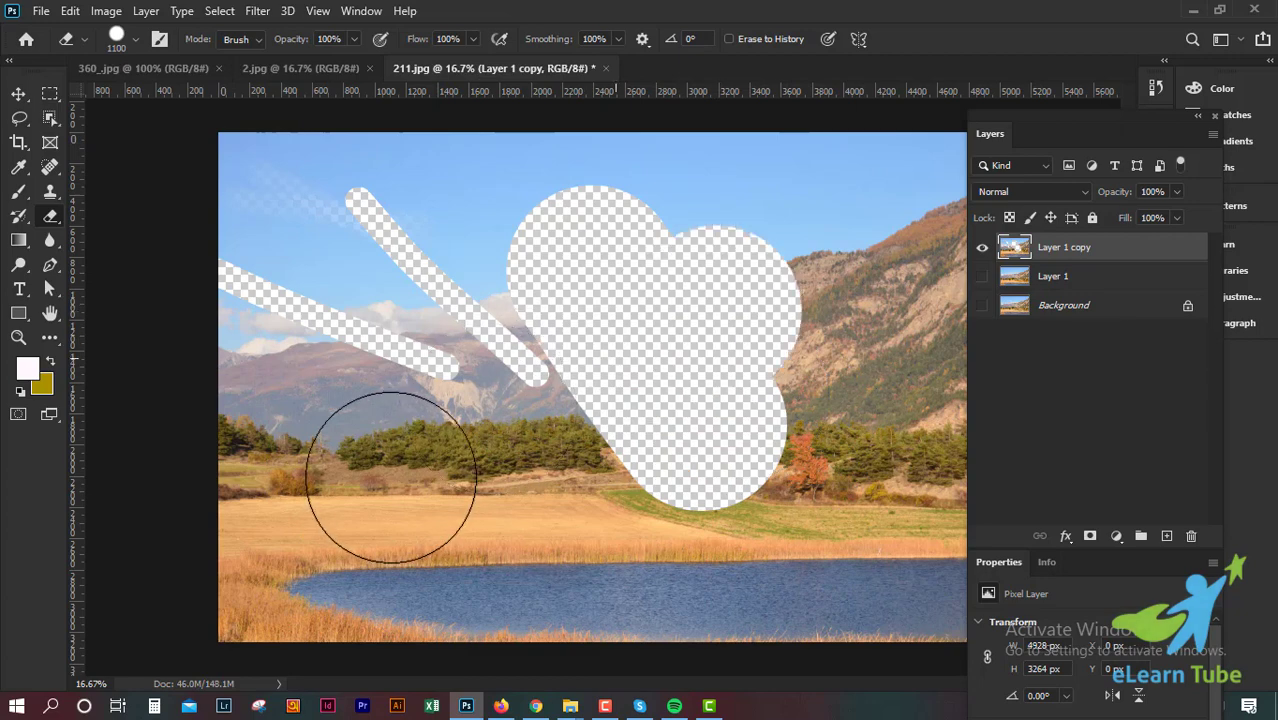
pyautogui.click(415, 430)
pyautogui.click(443, 325)
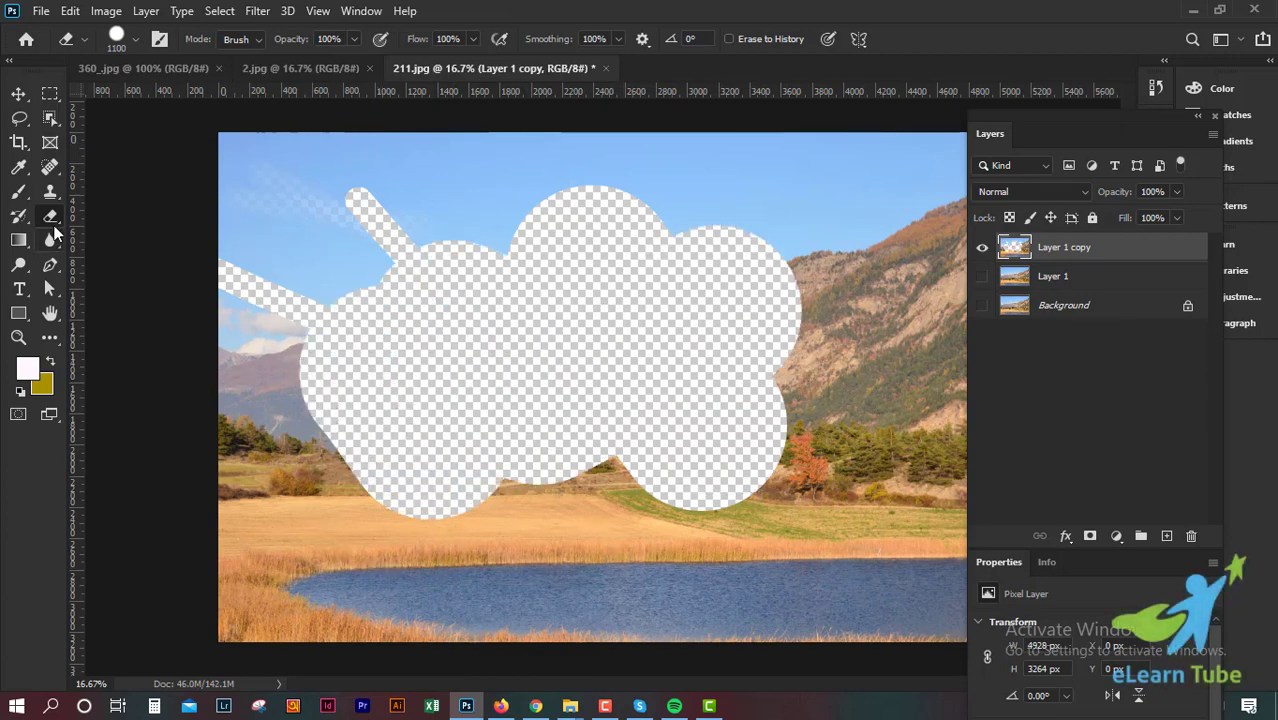
pyautogui.rightClick(52, 215)
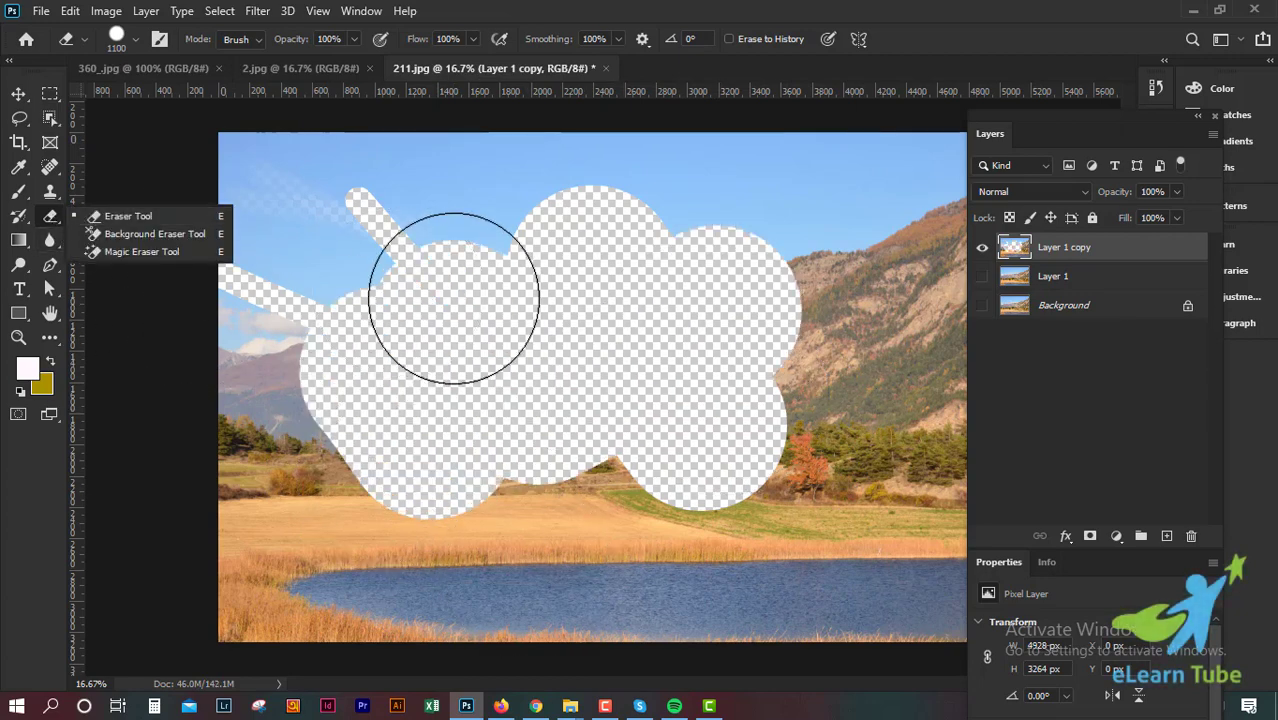
# - At about 51% opacity with a 700 px brush, partially erase strips across the right, lake and sky
pyautogui.press('Escape')
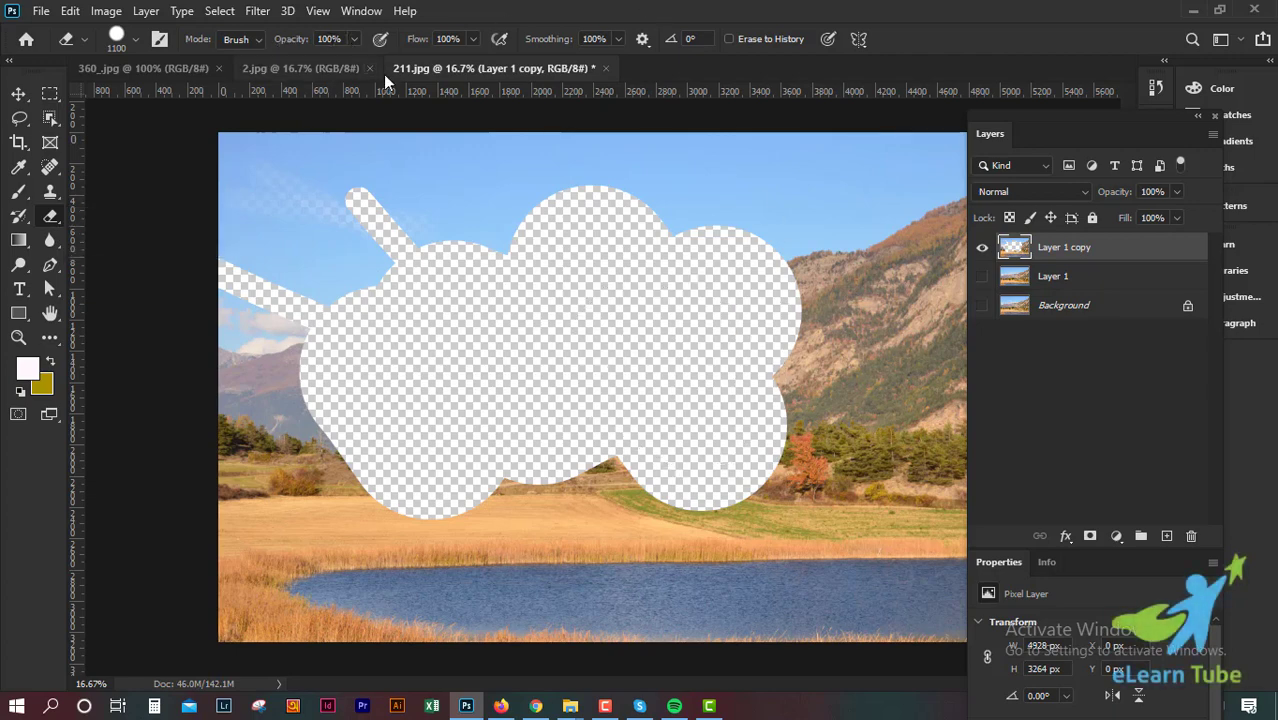
pyautogui.click(352, 39)
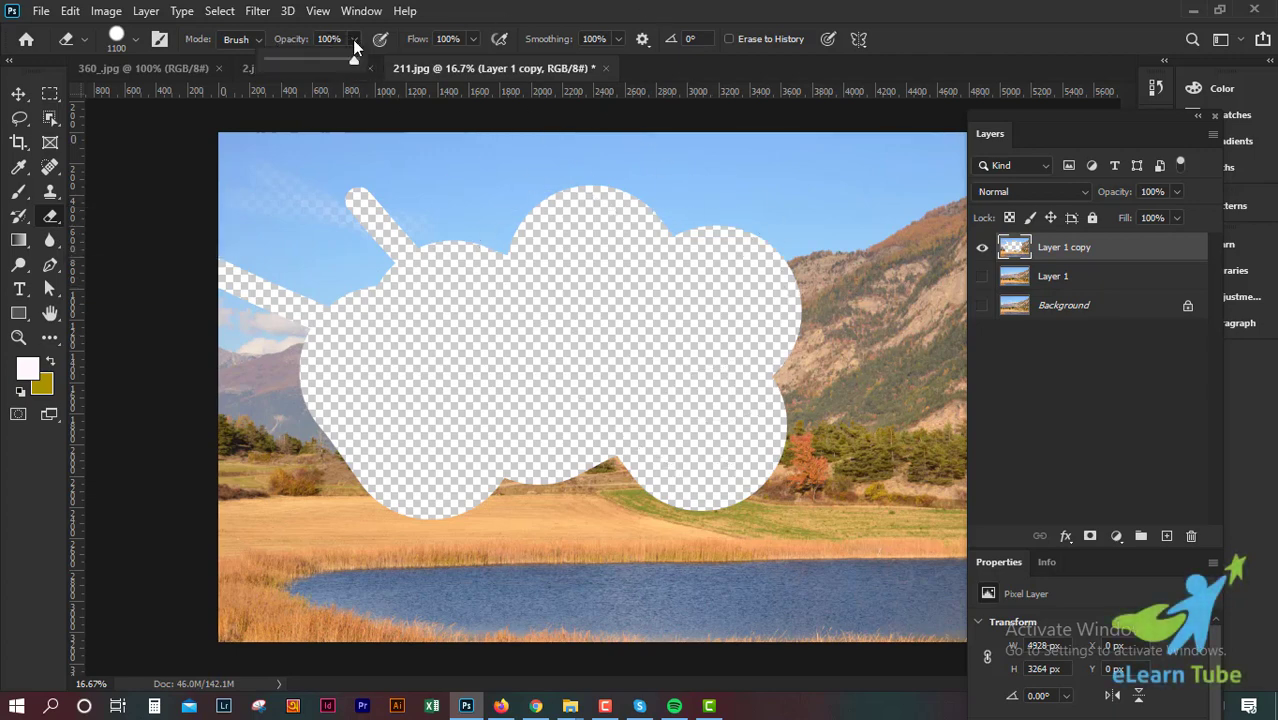
pyautogui.moveTo(354, 58); pyautogui.dragTo(312, 61)
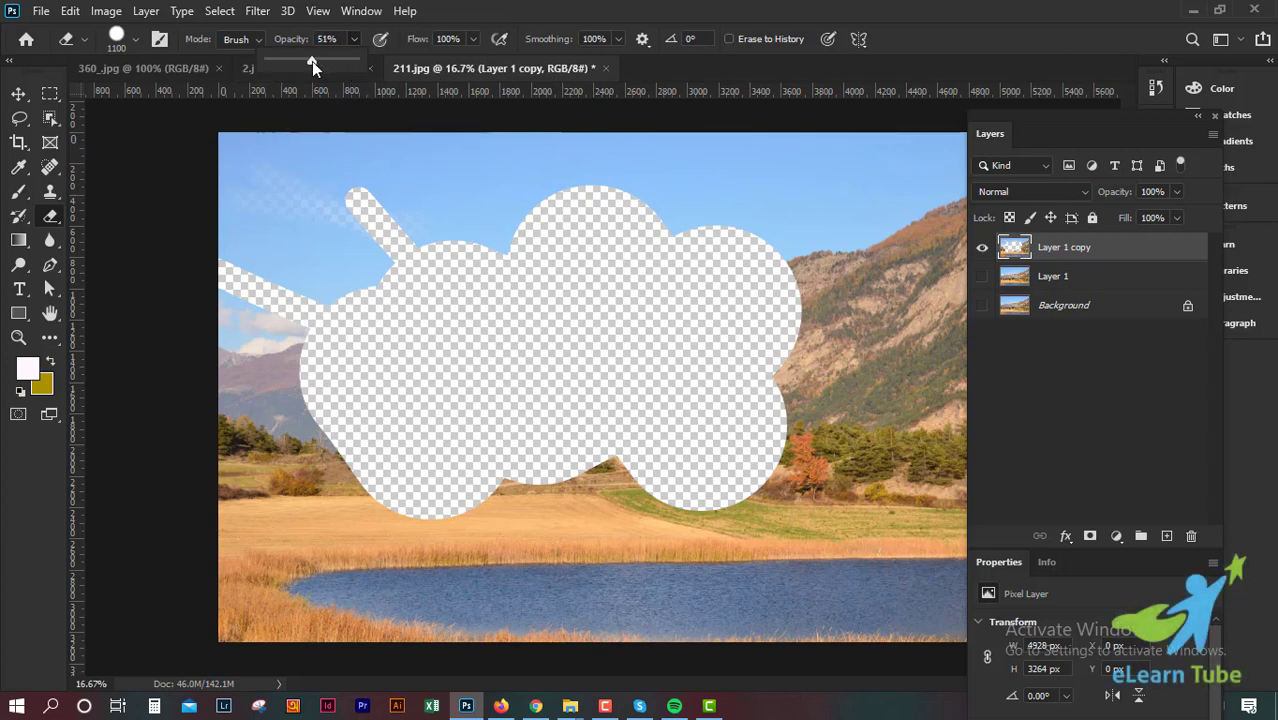
pyautogui.press('[')
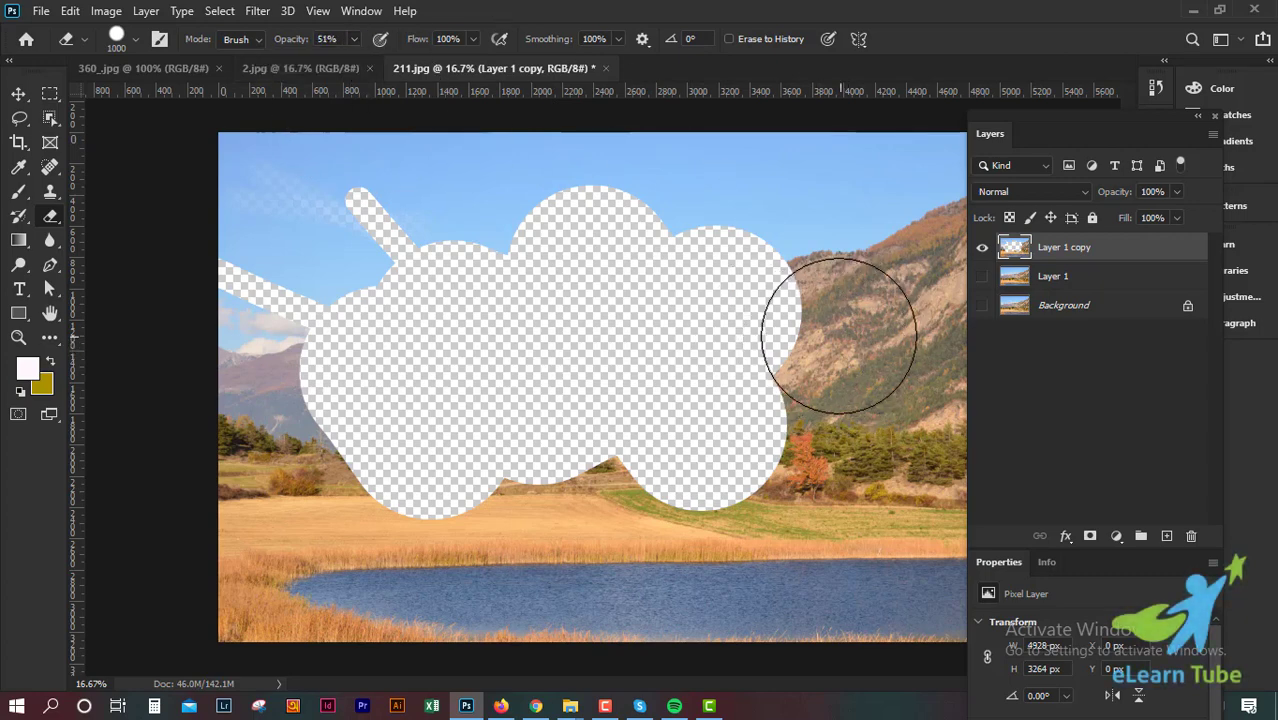
pyautogui.press('[')
pyautogui.press('[')
pyautogui.press('[')
pyautogui.moveTo(872, 256); pyautogui.dragTo(820, 580)
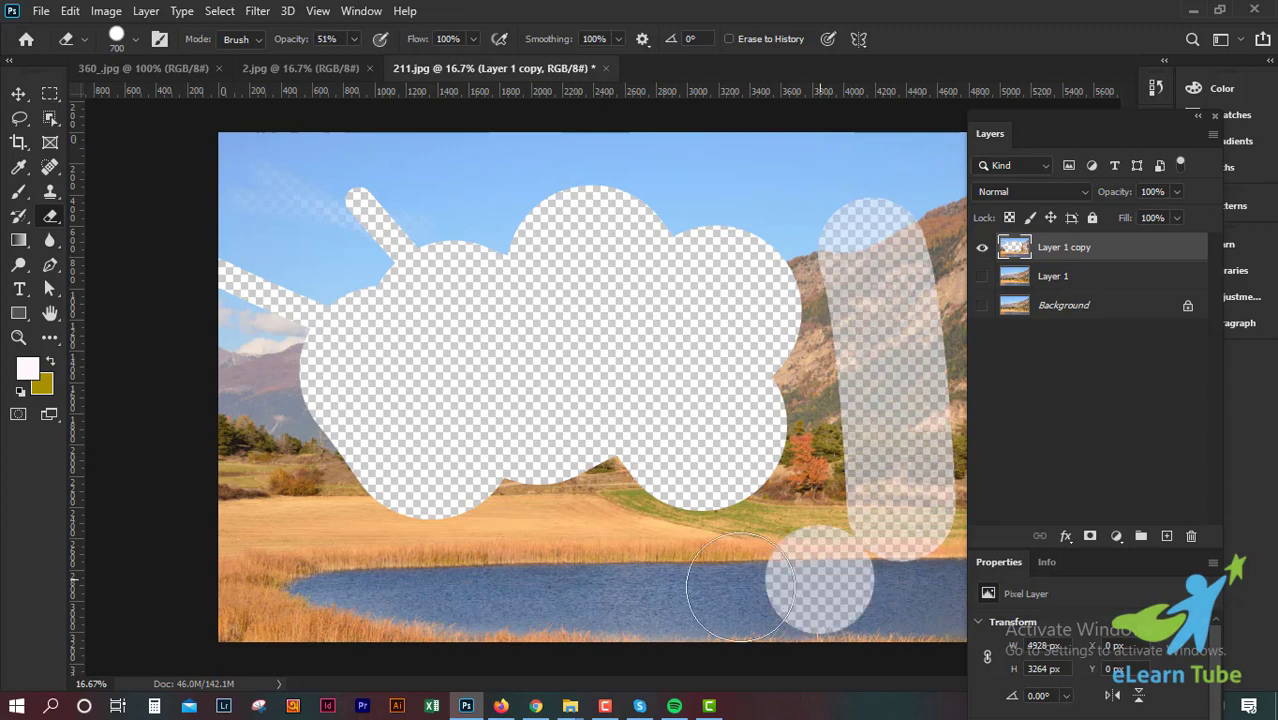
pyautogui.moveTo(740, 587); pyautogui.dragTo(470, 585)
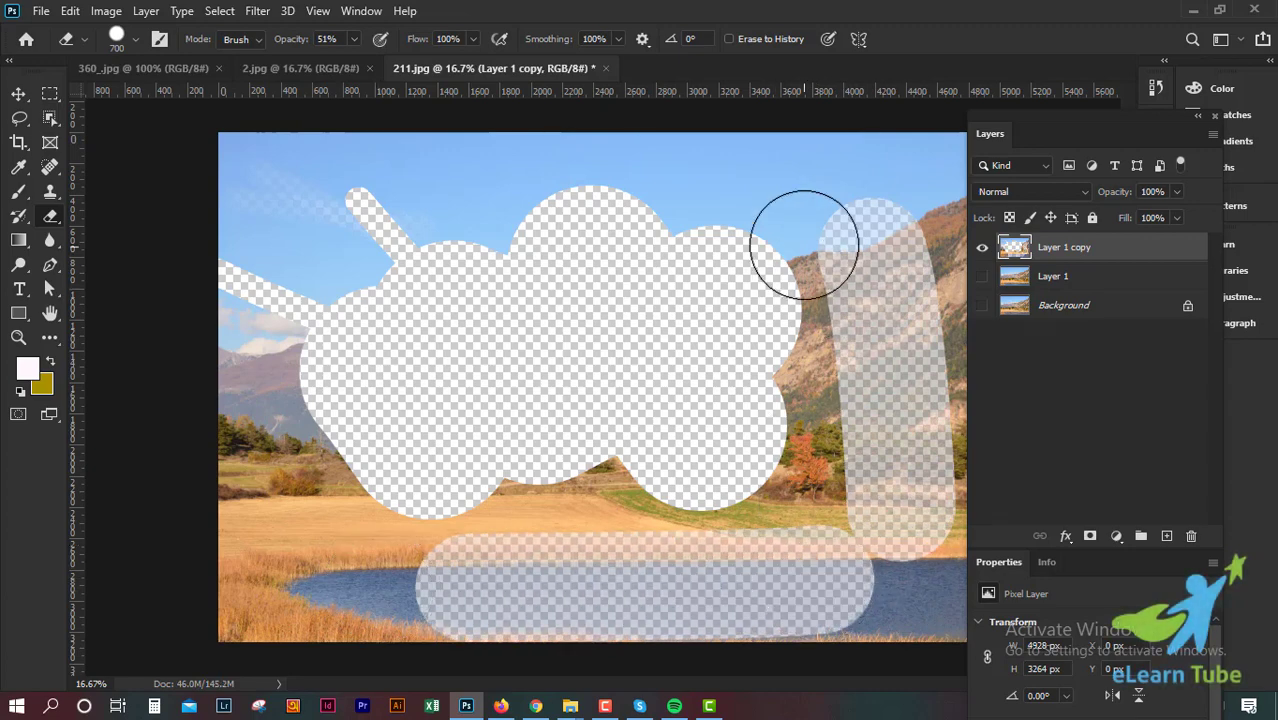
pyautogui.moveTo(804, 244); pyautogui.dragTo(845, 560)
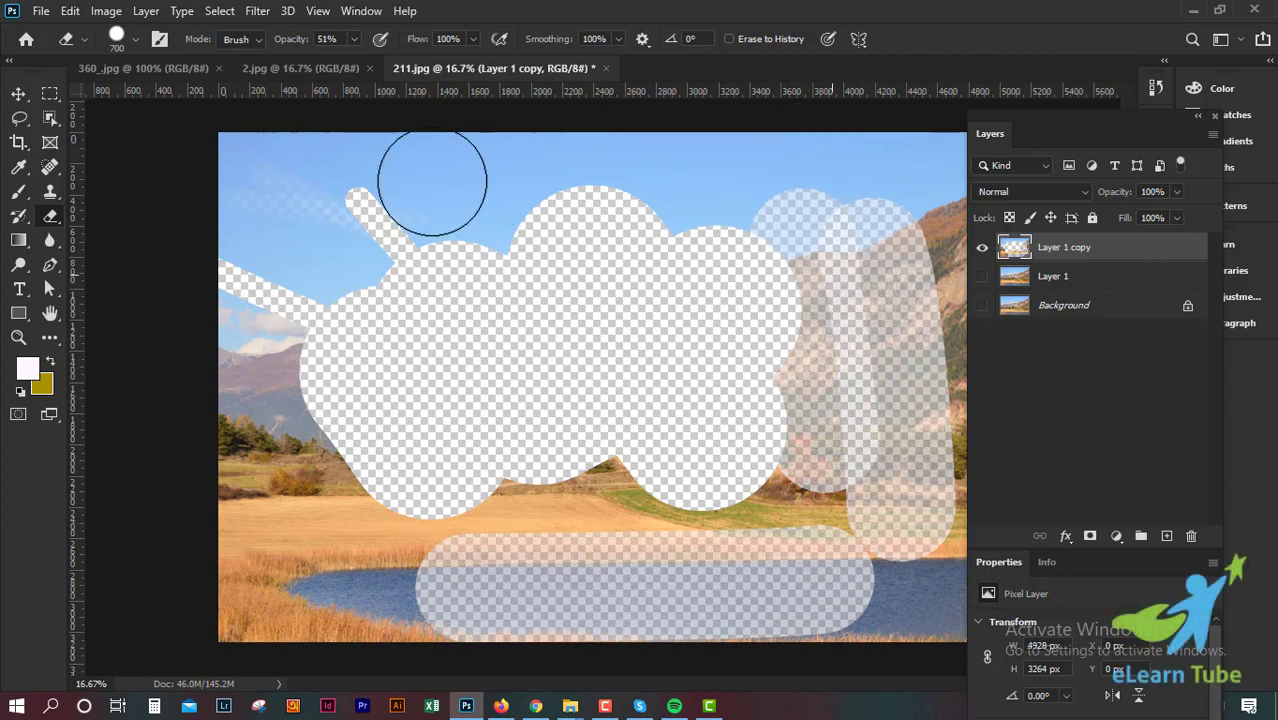
pyautogui.moveTo(432, 183); pyautogui.dragTo(639, 185)
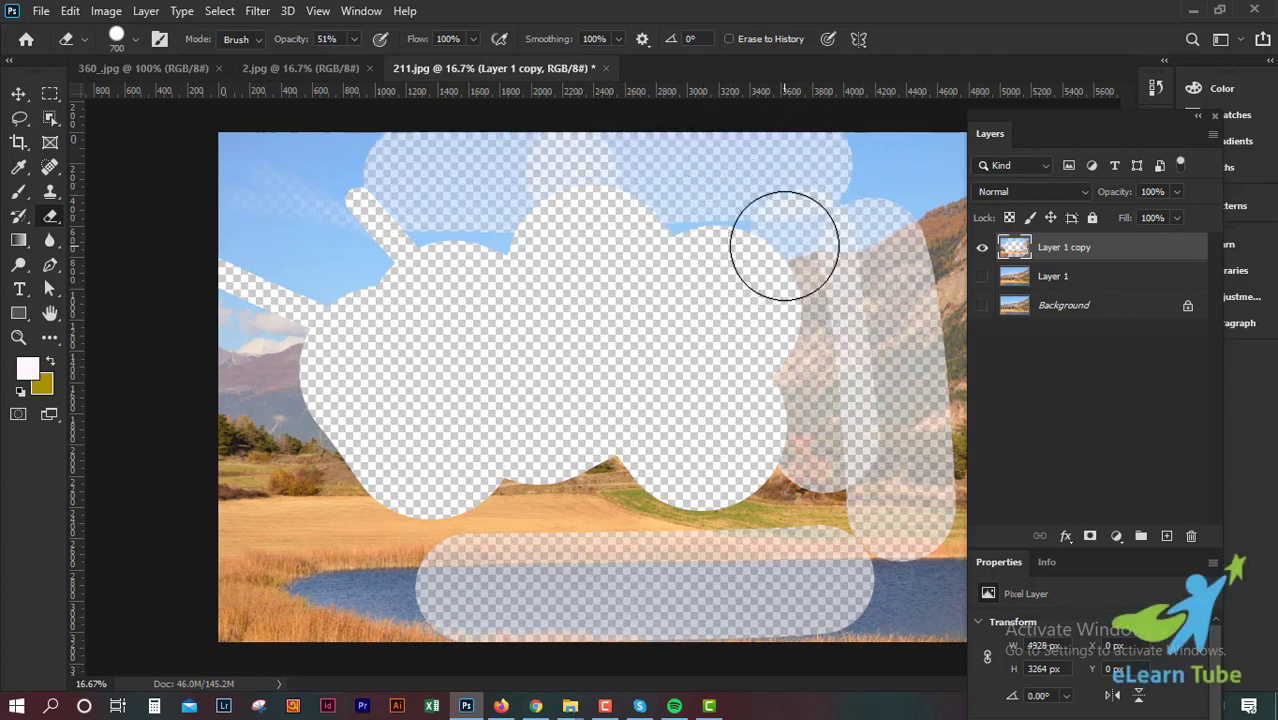
# - Delete the erased Layer 1 copy and make a fresh, visible duplicate of Layer 1
pyautogui.moveTo(1130, 276); pyautogui.dragTo(1194, 536)
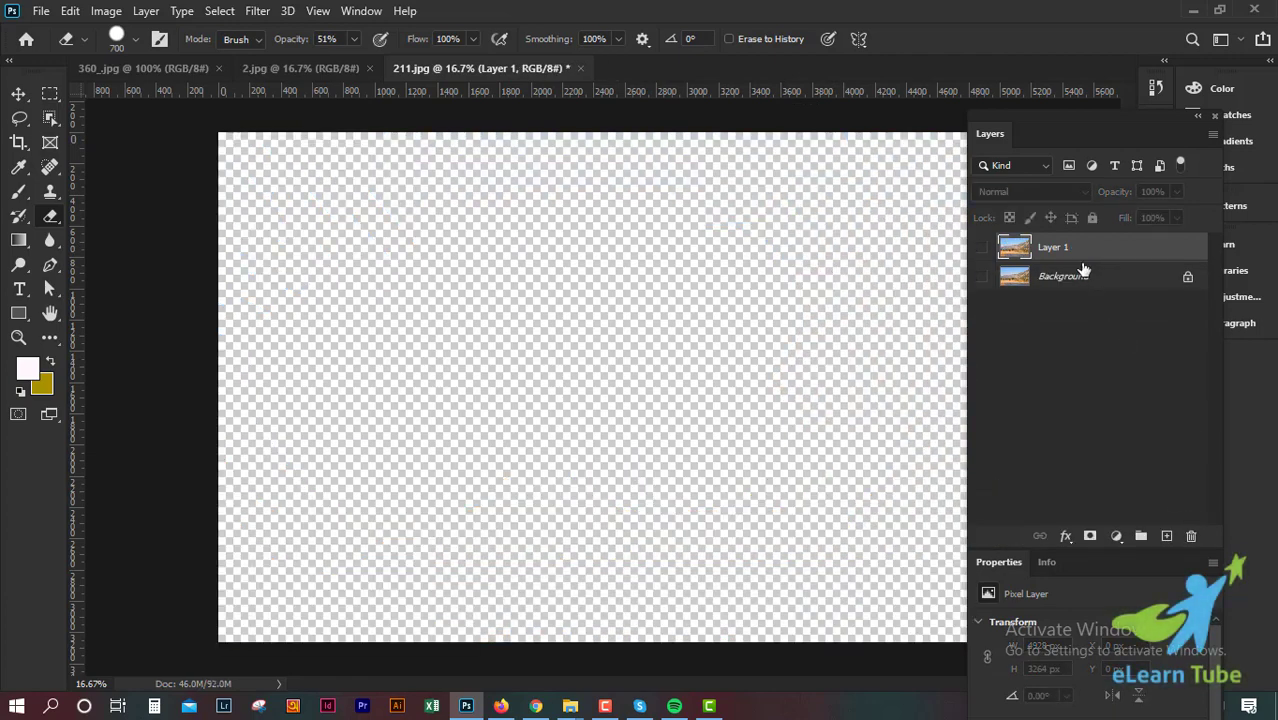
pyautogui.hotkey('ctrl', 'j')
pyautogui.click(984, 252)
pyautogui.write('50')
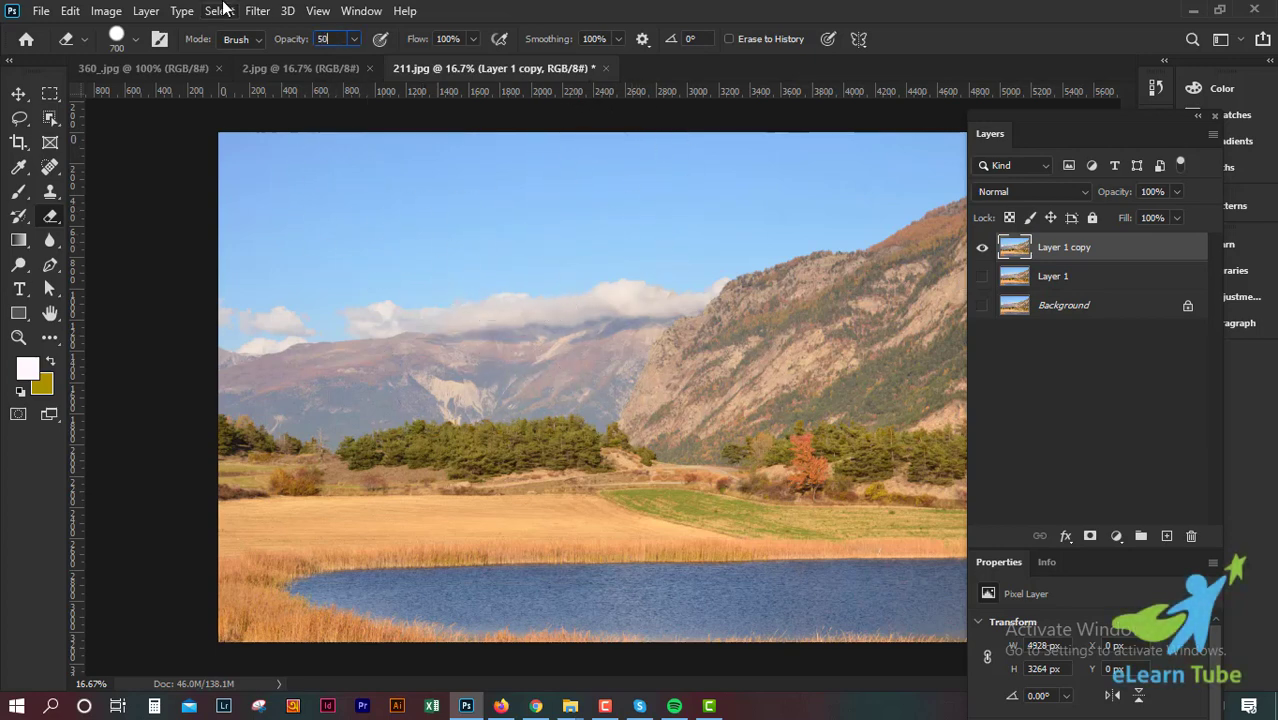
# - At 50% opacity with a 900 px brush, erase three sweeps across sky, lake and mountains
pyautogui.press('Return')
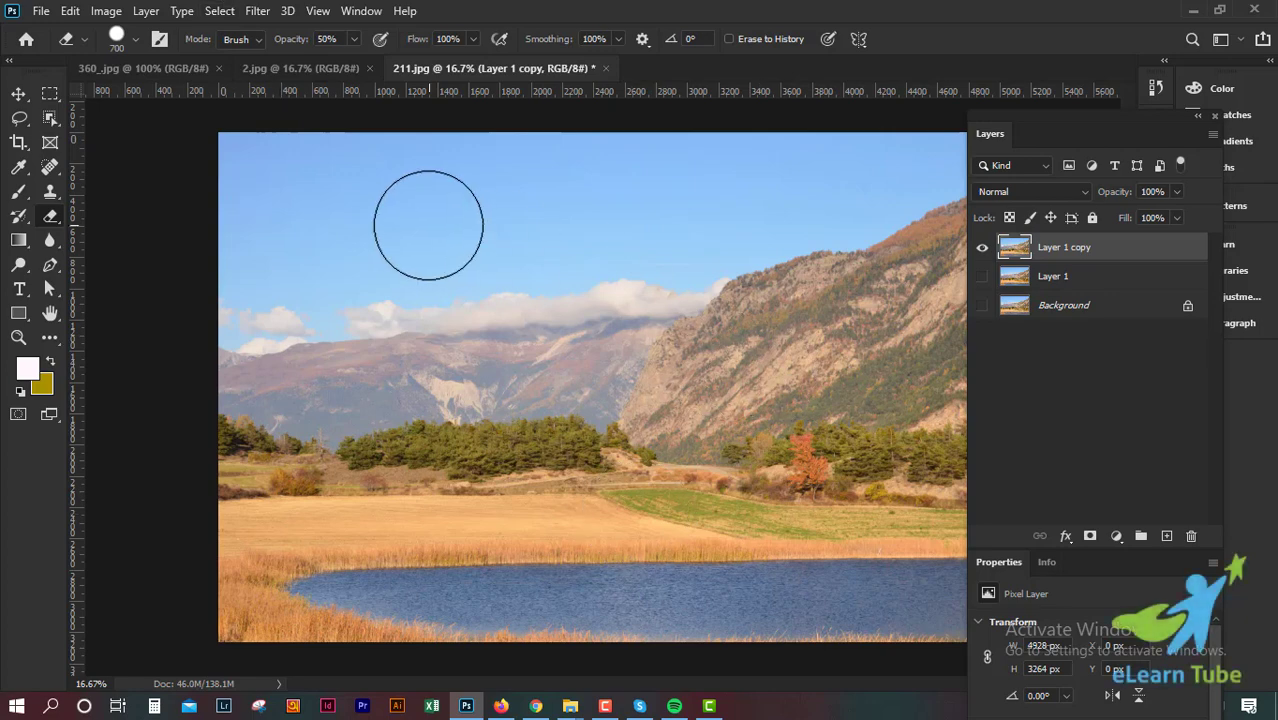
pyautogui.hotkey('ctrl', '-')
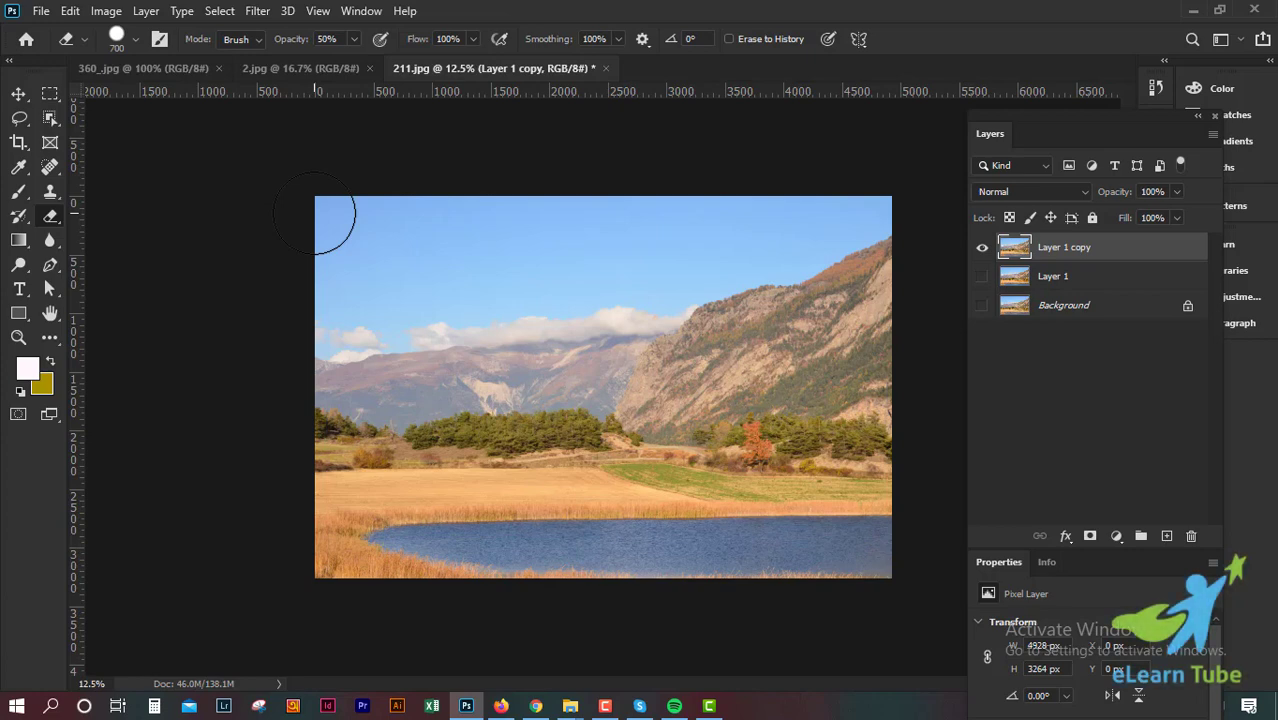
pyautogui.press(']')
pyautogui.press(']')
pyautogui.moveTo(335, 220); pyautogui.dragTo(825, 480)
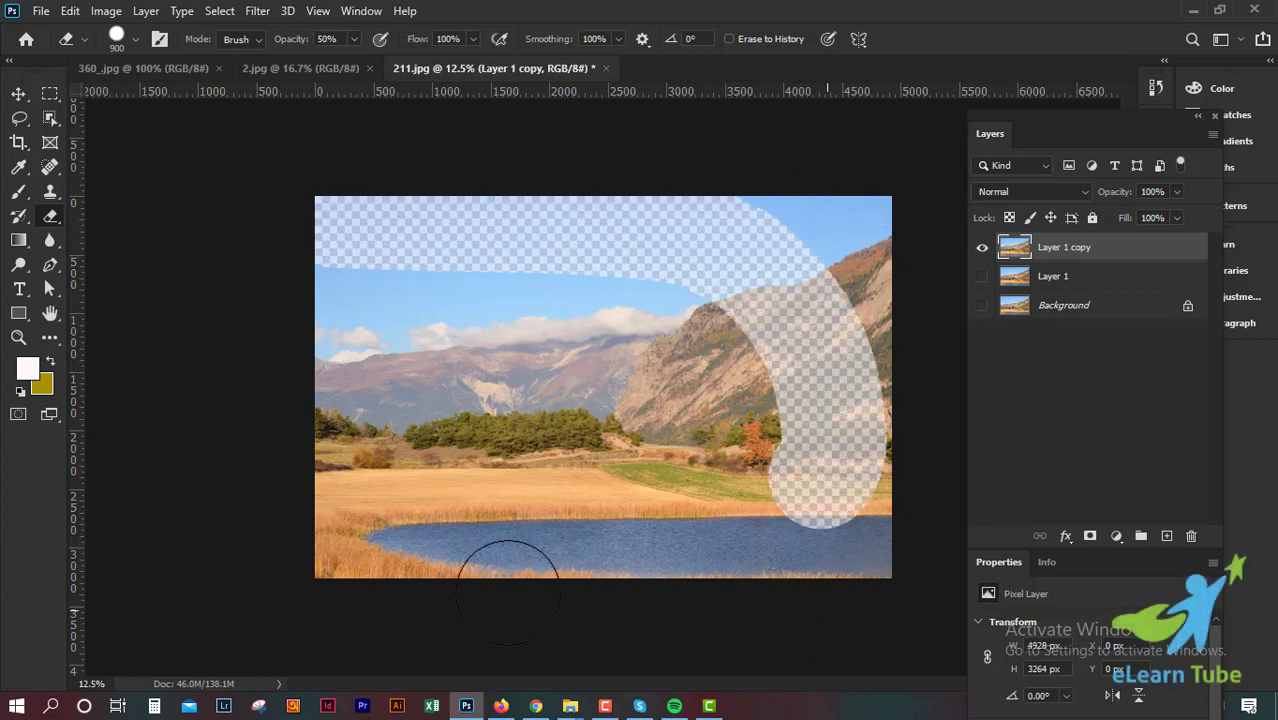
pyautogui.moveTo(508, 590)
pyautogui.mouseDown()
pyautogui.moveTo(827, 285)
pyautogui.moveTo(320, 357)
pyautogui.moveTo(576, 285)
pyautogui.mouseUp()
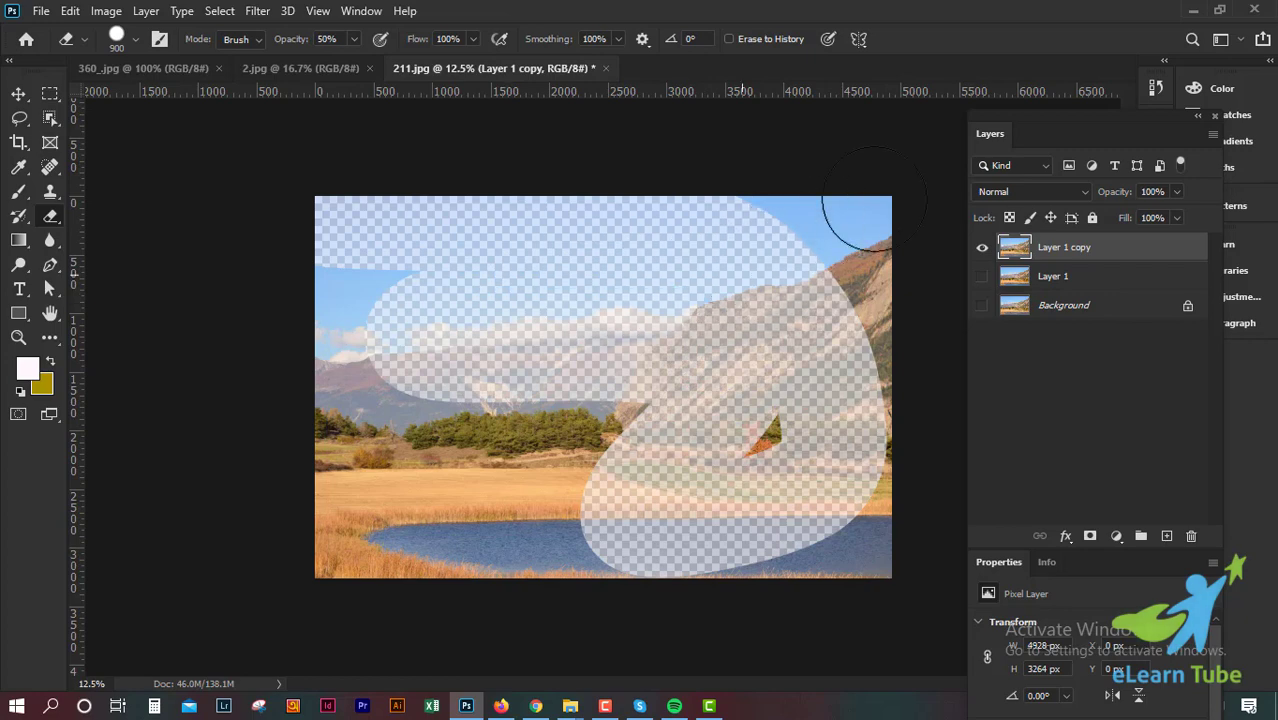
pyautogui.moveTo(875, 200)
pyautogui.mouseDown()
pyautogui.moveTo(870, 391)
pyautogui.moveTo(827, 543)
pyautogui.moveTo(842, 228)
pyautogui.moveTo(823, 217)
pyautogui.moveTo(357, 277)
pyautogui.moveTo(348, 456)
pyautogui.moveTo(348, 271)
pyautogui.moveTo(355, 465)
pyautogui.moveTo(528, 551)
pyautogui.moveTo(348, 537)
pyautogui.moveTo(456, 406)
pyautogui.moveTo(648, 448)
pyautogui.moveTo(633, 408)
pyautogui.moveTo(852, 500)
pyautogui.moveTo(595, 552)
pyautogui.moveTo(485, 528)
pyautogui.mouseUp()
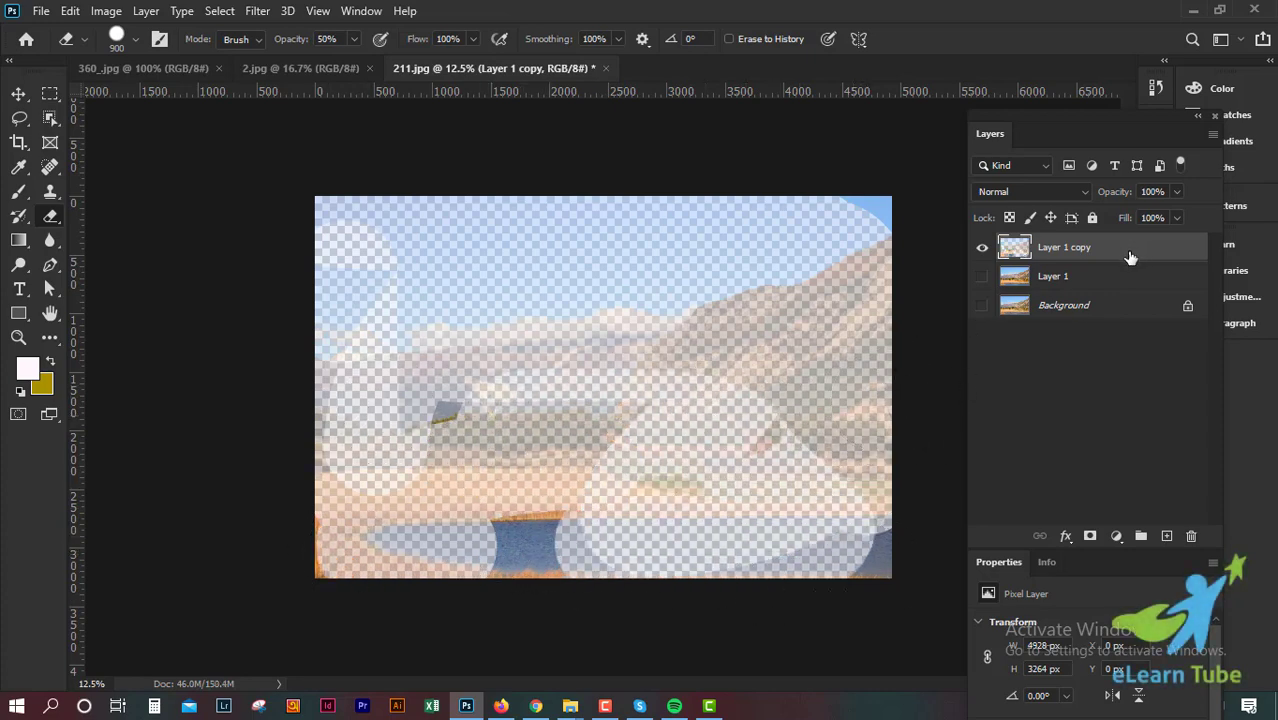
# - Replace the copy with a fresh duplicate and erase the whole photo once at half strength
pyautogui.moveTo(1129, 257); pyautogui.dragTo(1191, 537)
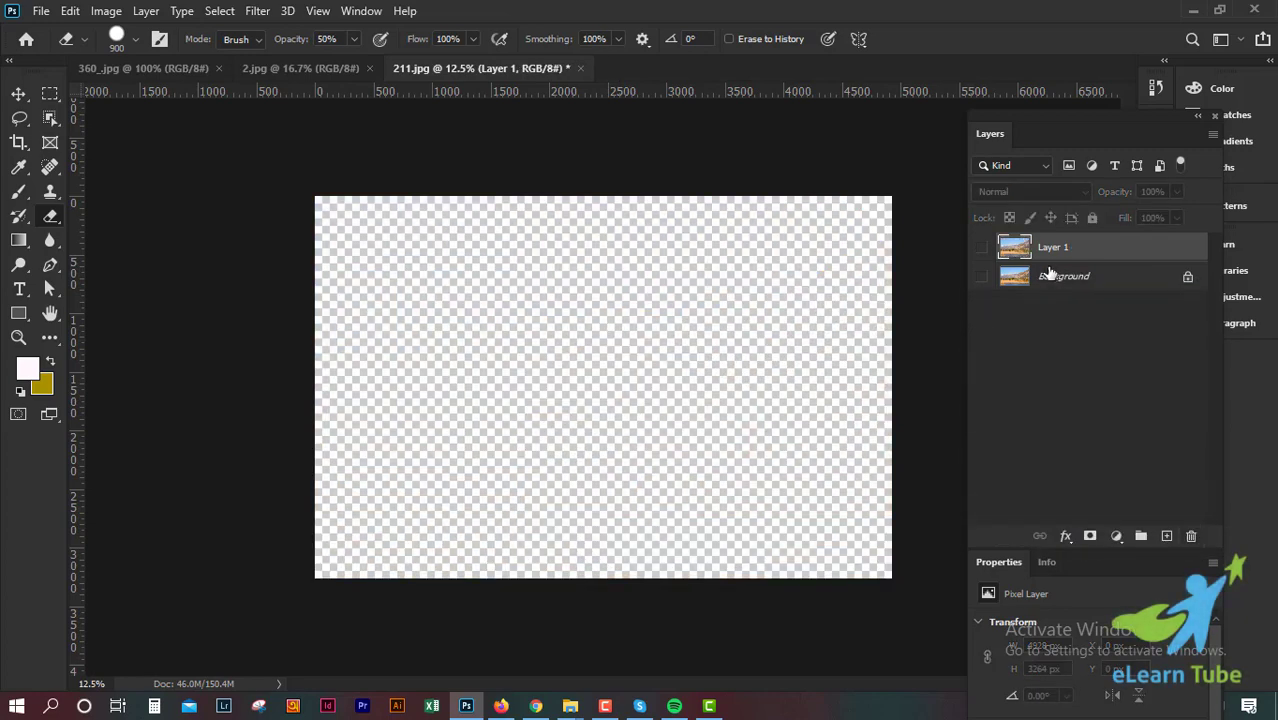
pyautogui.hotkey('ctrl', 'j')
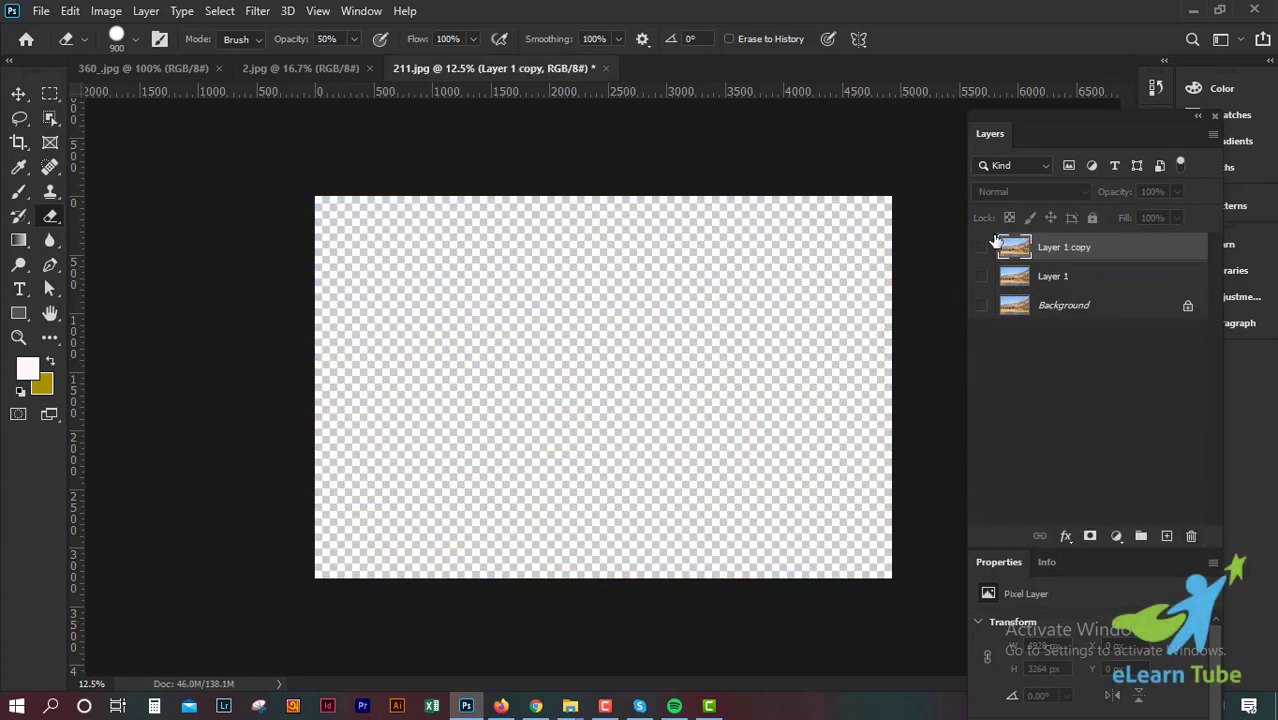
pyautogui.click(982, 248)
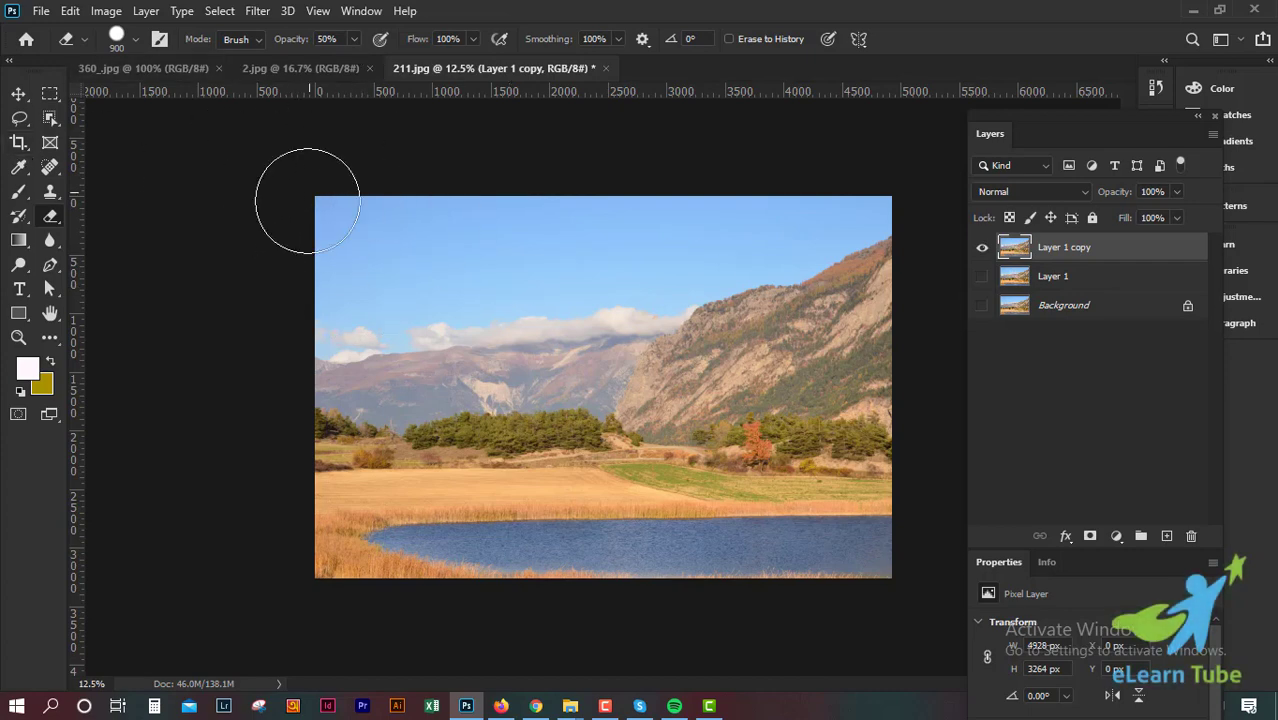
pyautogui.press(']')
pyautogui.press(']')
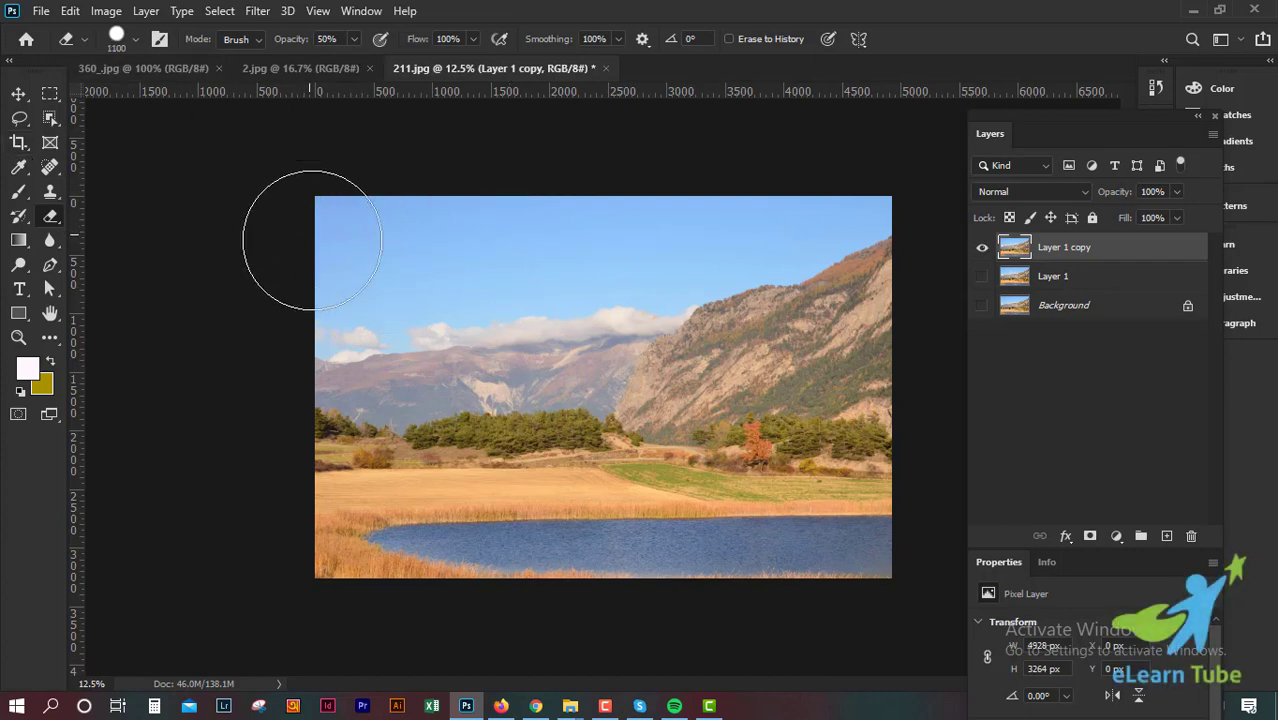
pyautogui.press(']')
pyautogui.press(']')
pyautogui.press(']')
pyautogui.press(']')
pyautogui.press(']')
pyautogui.press(']')
pyautogui.press(']')
pyautogui.press(']')
pyautogui.press(']')
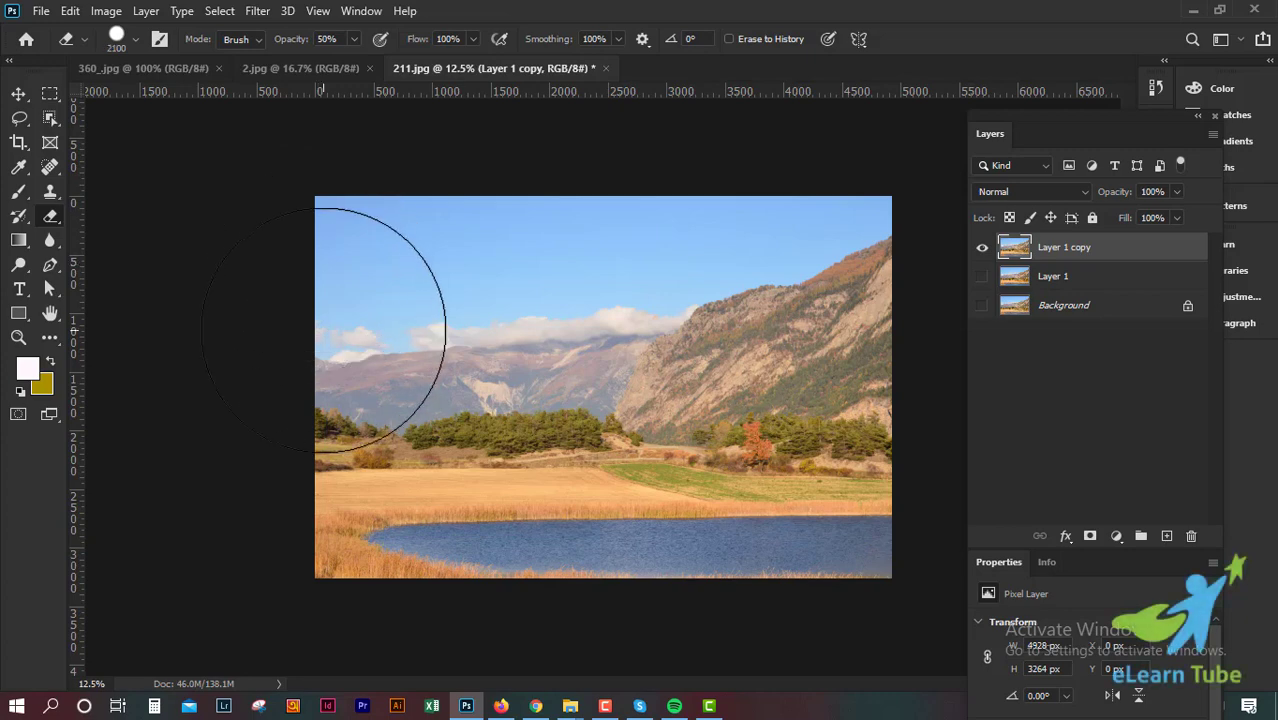
pyautogui.press(']')
pyautogui.press(']')
pyautogui.press(']')
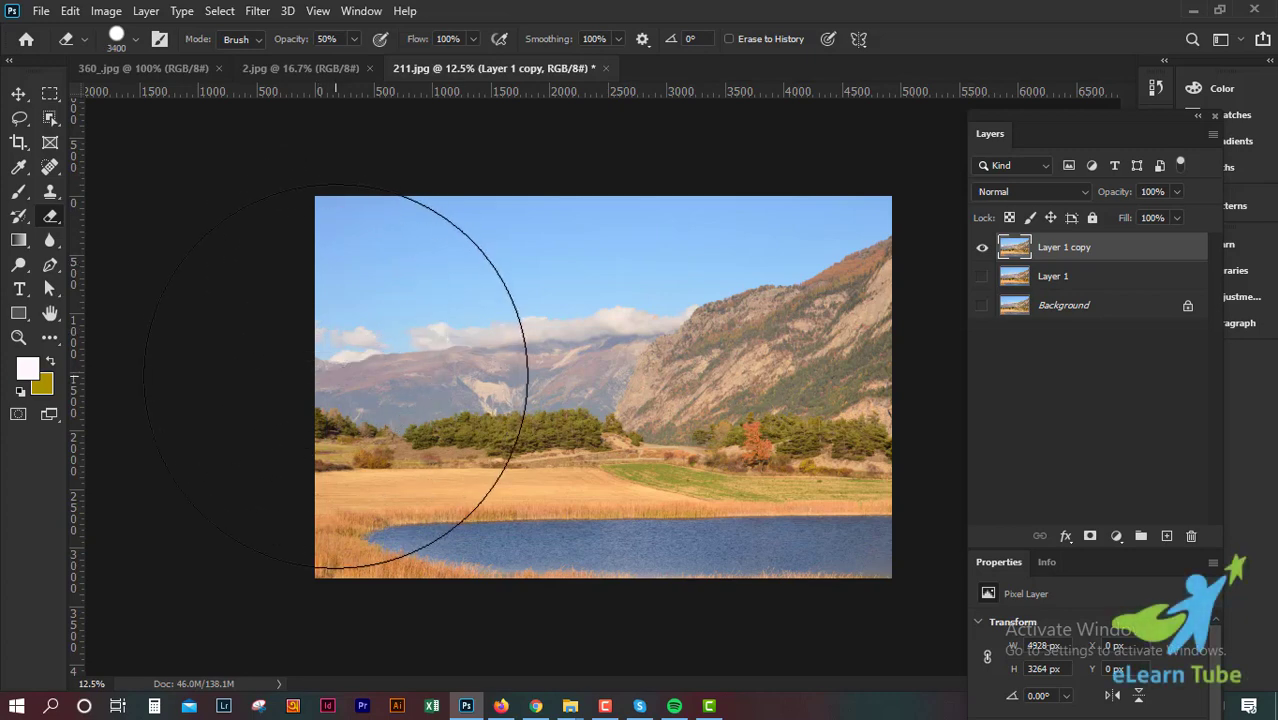
pyautogui.press(']')
pyautogui.press(']')
pyautogui.press(']')
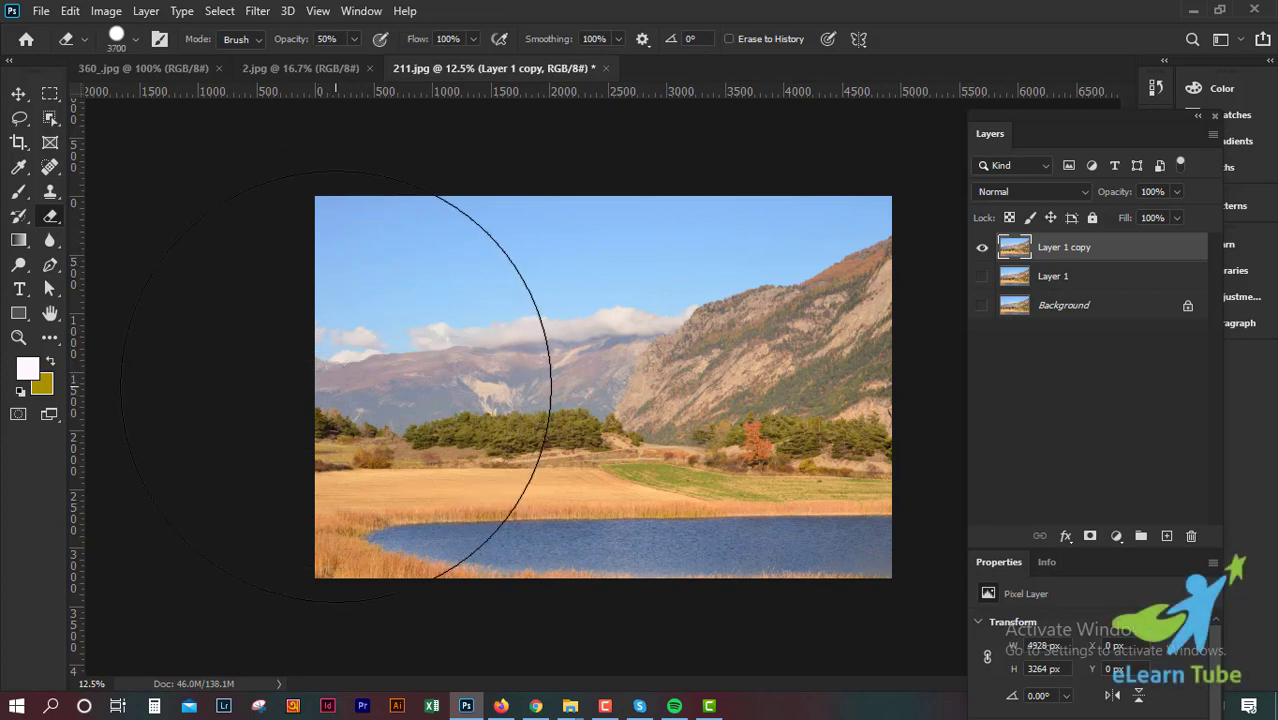
pyautogui.moveTo(333, 383); pyautogui.dragTo(993, 409)
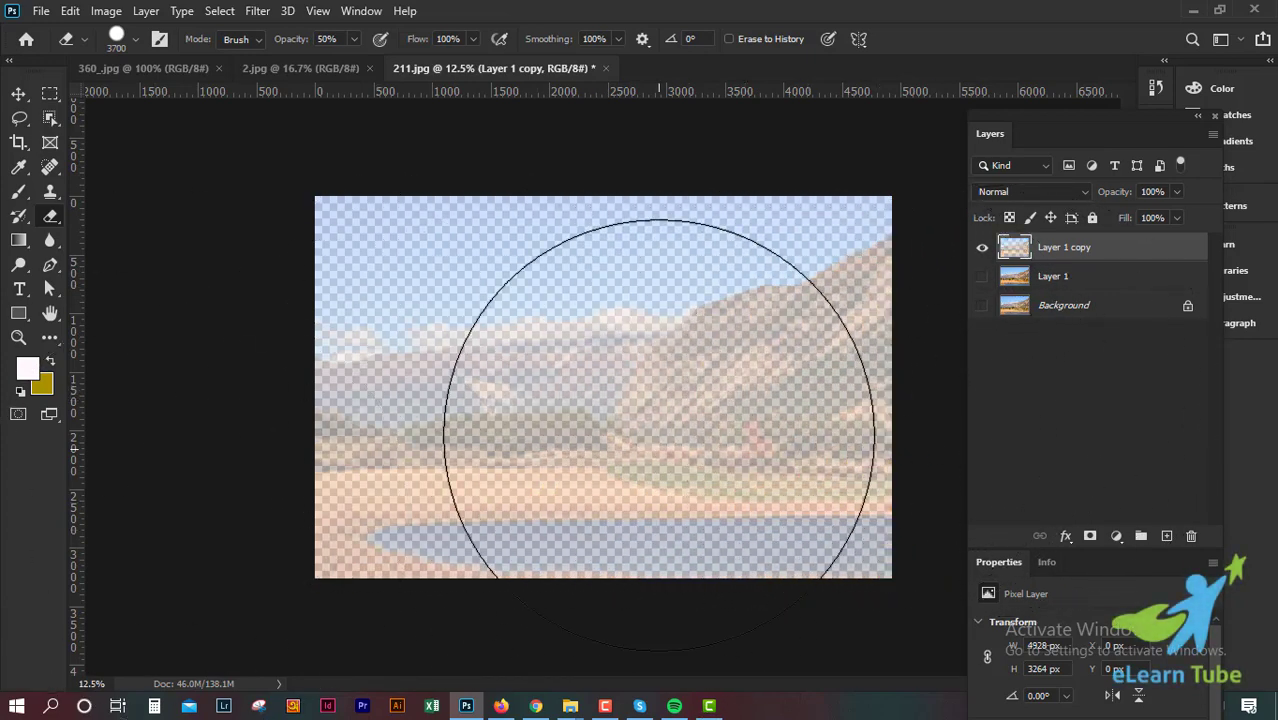
pyautogui.press('v')
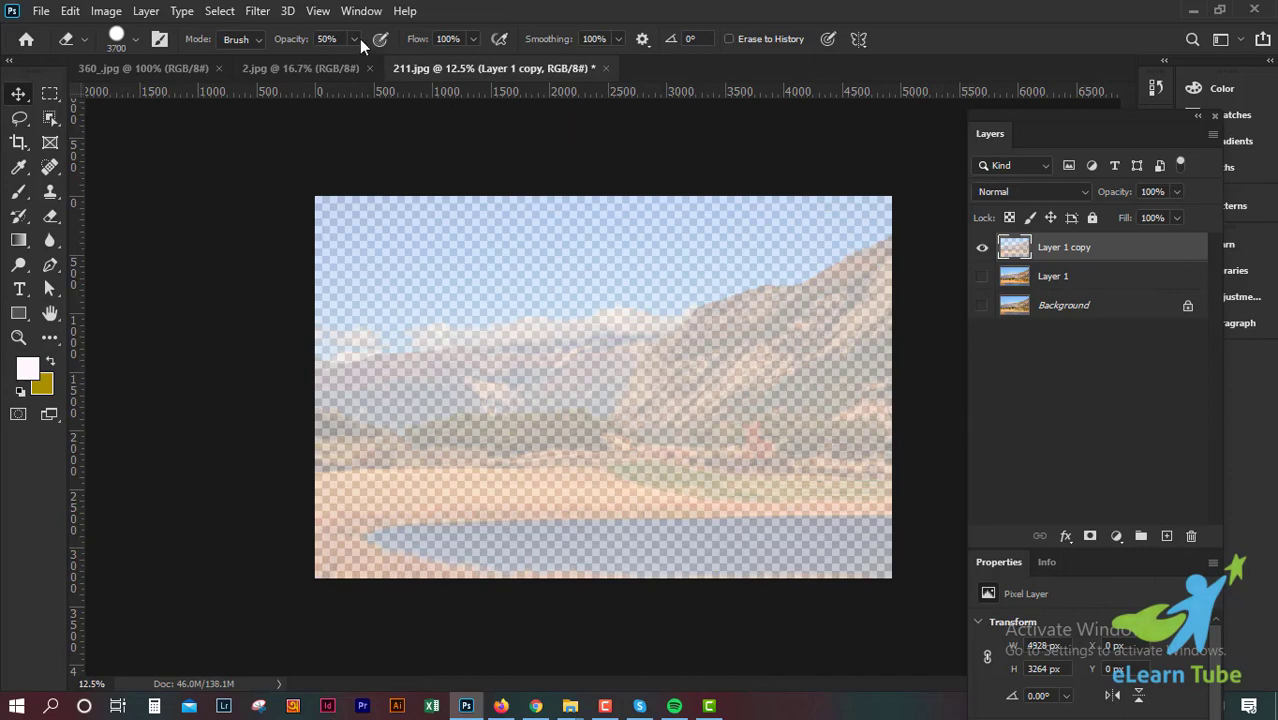
pyautogui.press('v')
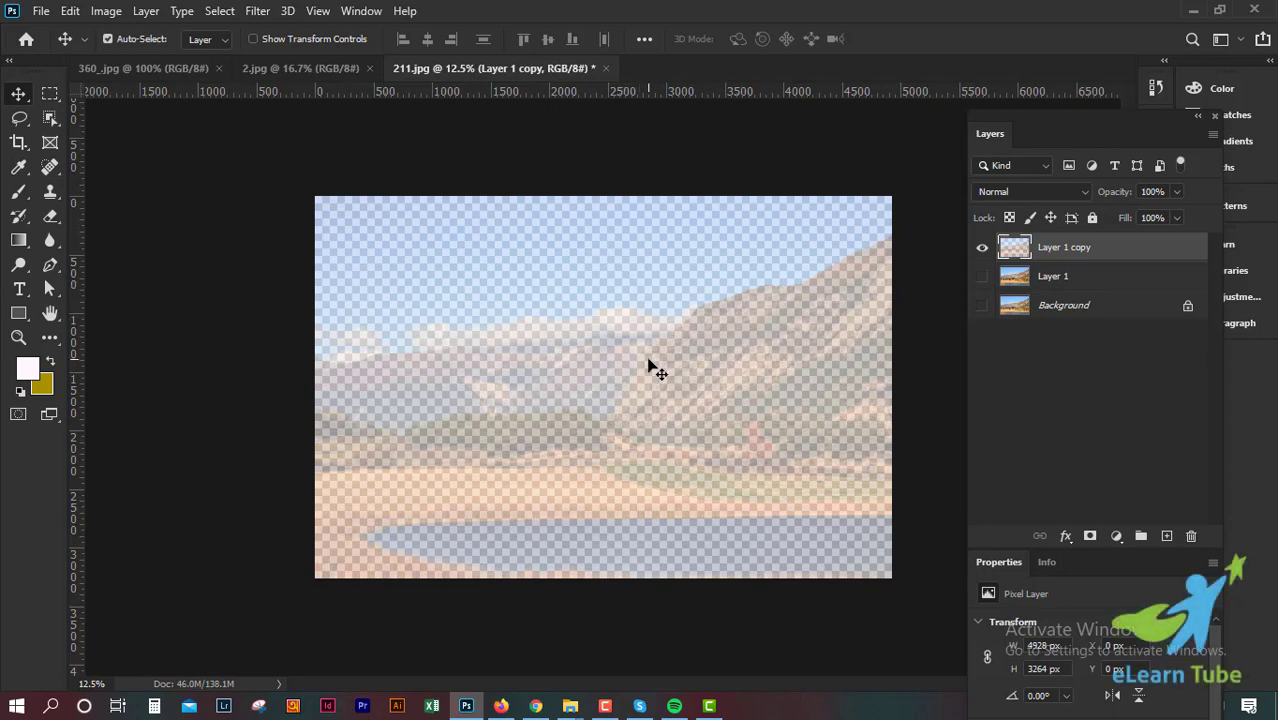
# - Erase a left-side band with a 2100 px brush, then undo that extra stroke
pyautogui.click(50, 216)
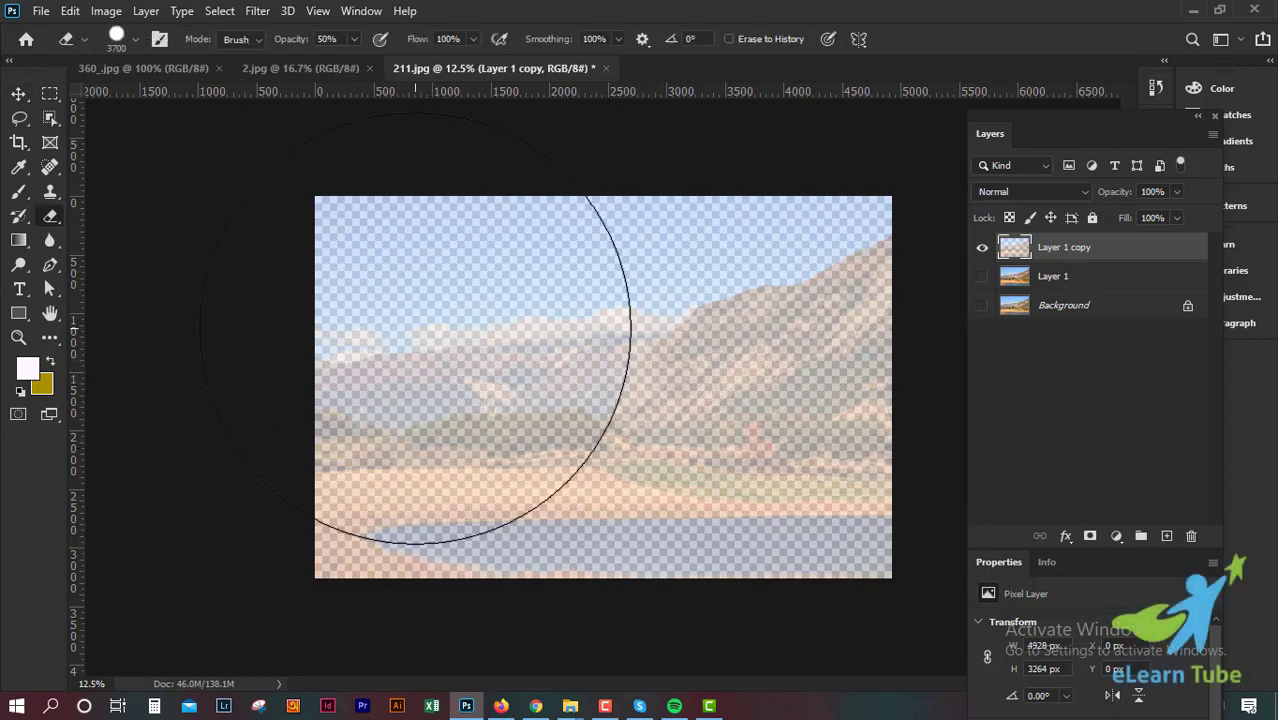
pyautogui.press('[')
pyautogui.press('[')
pyautogui.press('[')
pyautogui.press('[')
pyautogui.press('[')
pyautogui.press('[')
pyautogui.press('[')
pyautogui.press('[')
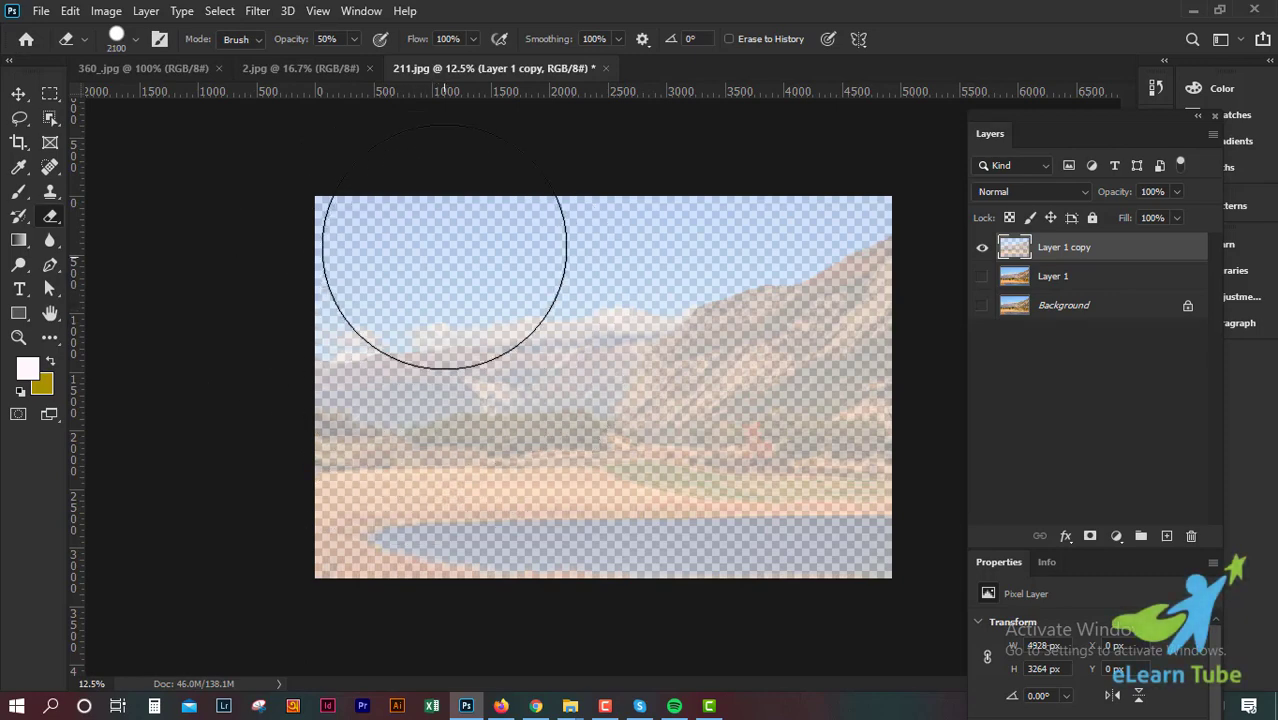
pyautogui.moveTo(444, 247); pyautogui.dragTo(402, 457)
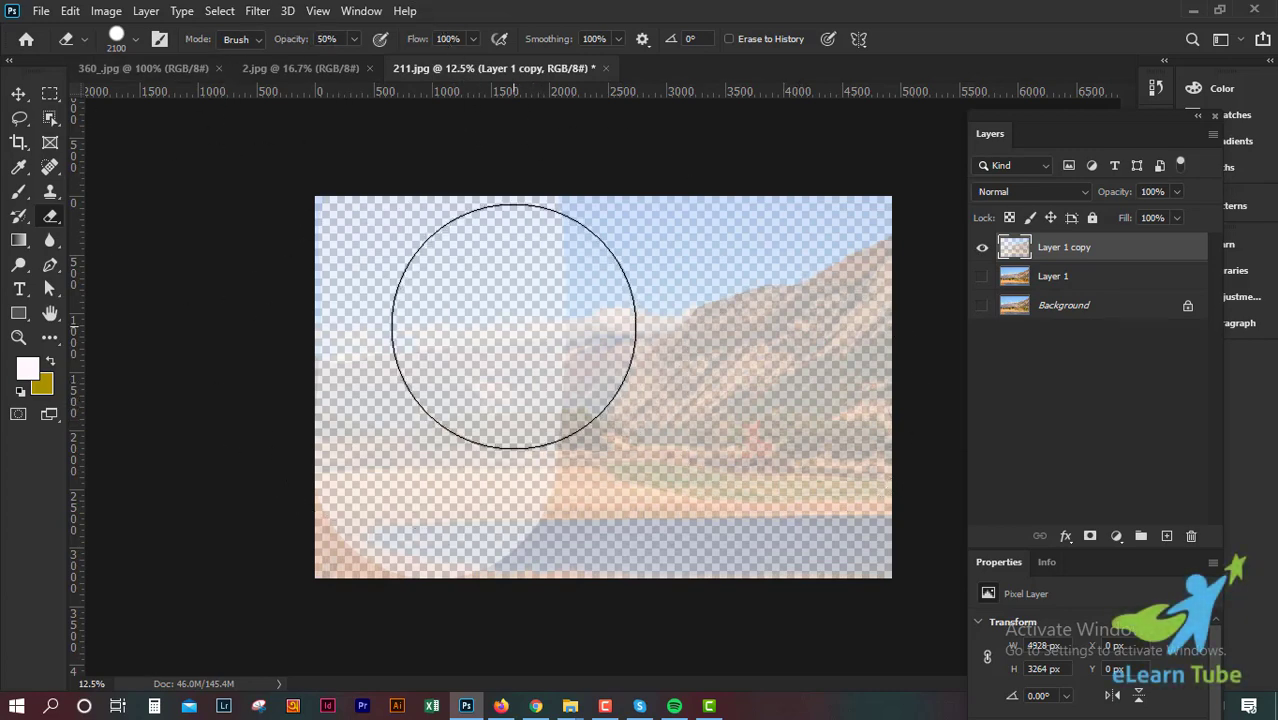
pyautogui.hotkey('ctrl', 'z')
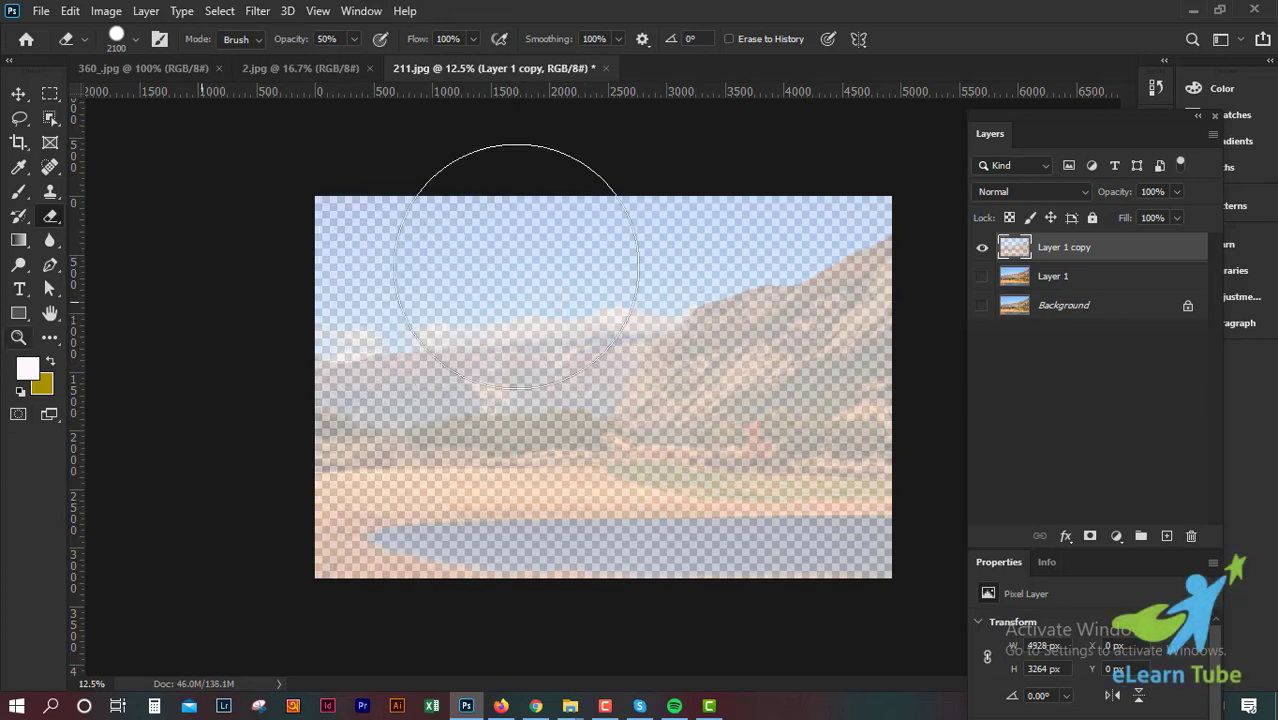
pyautogui.click(20, 95)
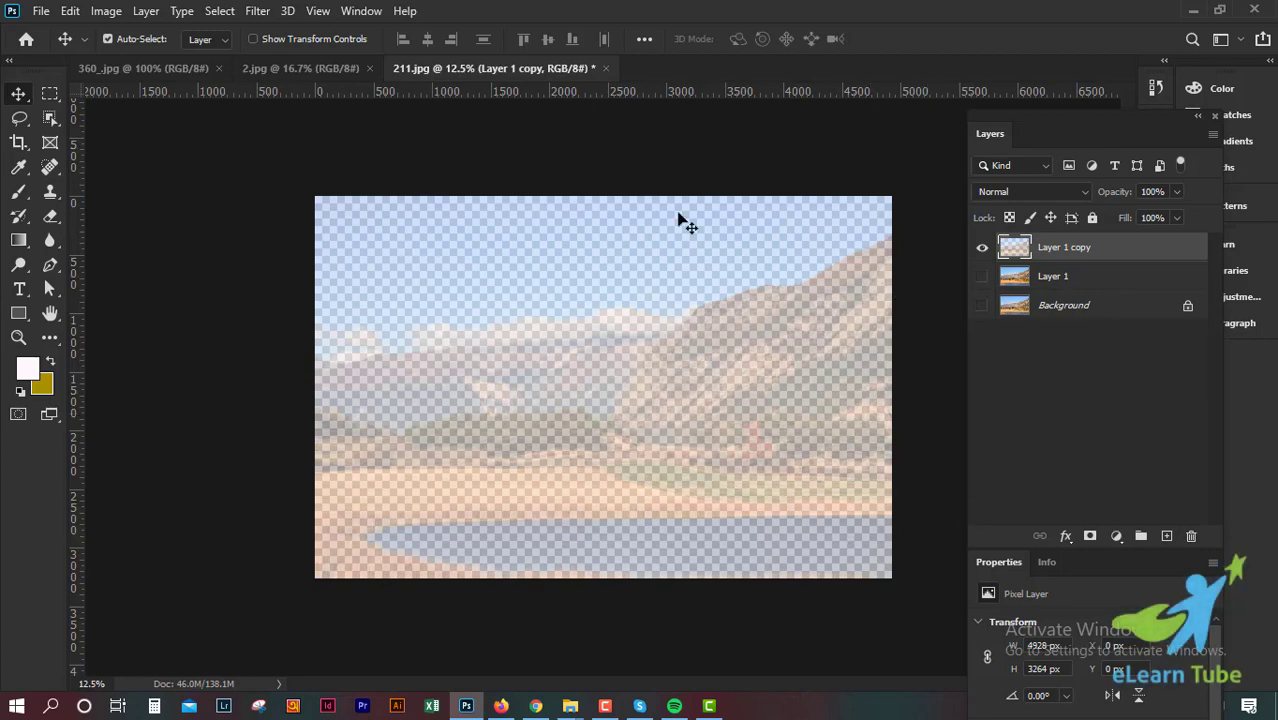
# - Add Layer 2 below Layer 1 copy and fill it with a red-orange foreground colour
pyautogui.click(1167, 541)
pyautogui.moveTo(1071, 270); pyautogui.dragTo(1070, 288)
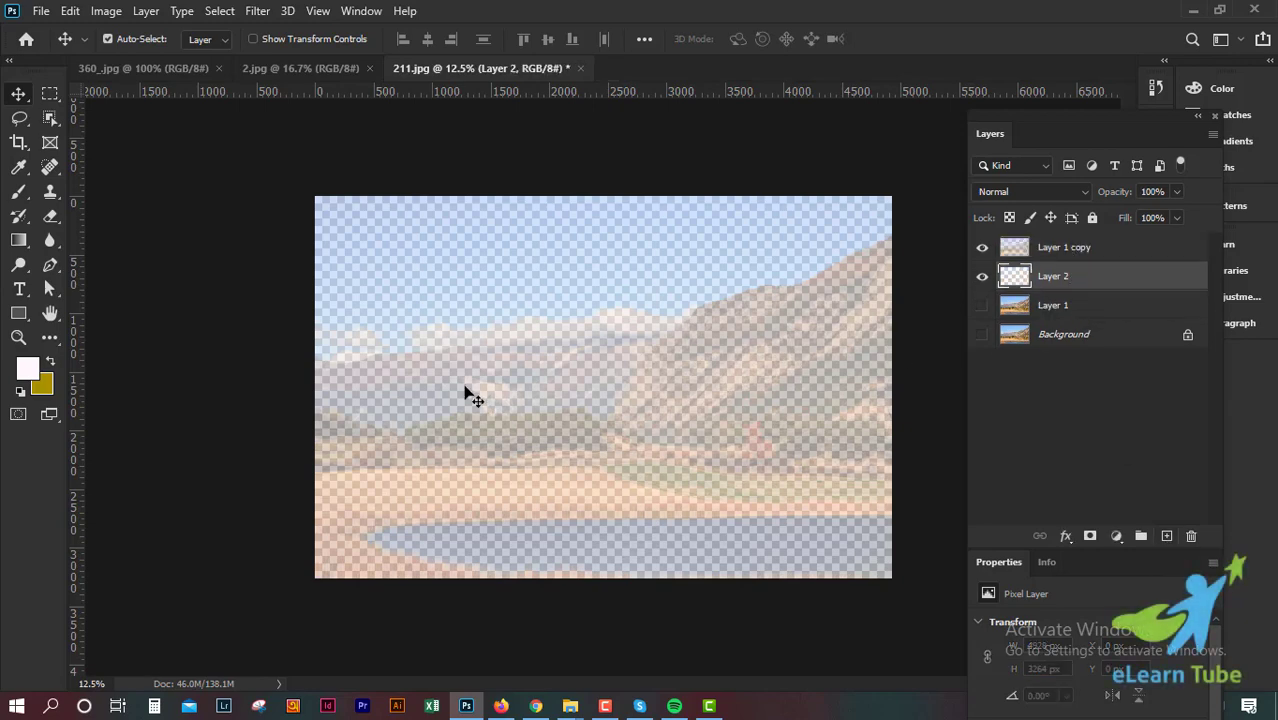
pyautogui.click(27, 371)
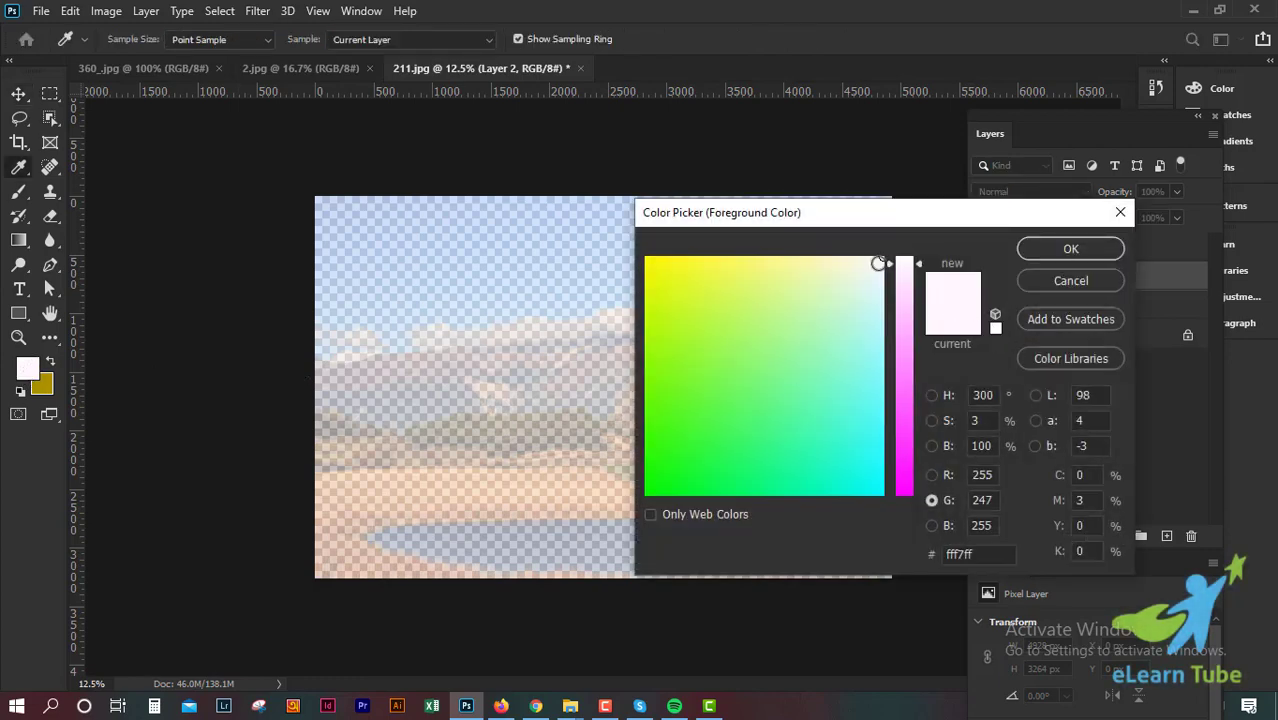
pyautogui.moveTo(904, 263); pyautogui.dragTo(904, 441)
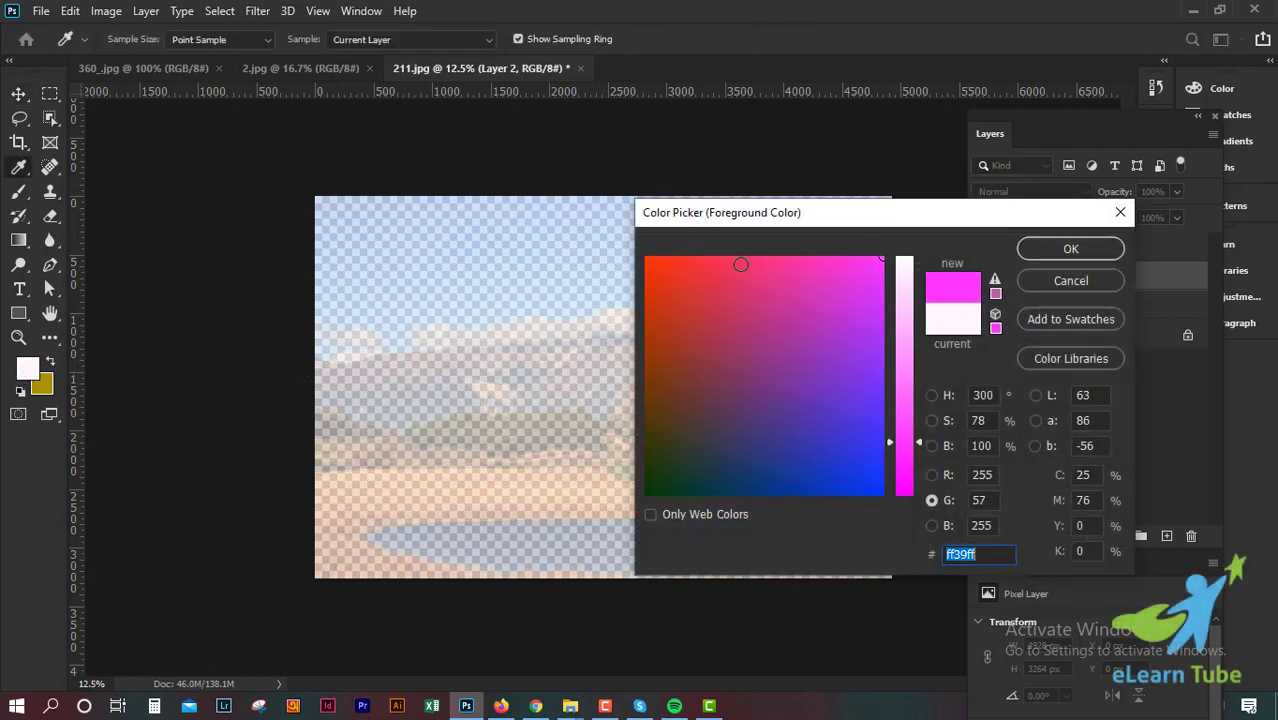
pyautogui.moveTo(695, 259); pyautogui.dragTo(638, 250)
pyautogui.click(1071, 249)
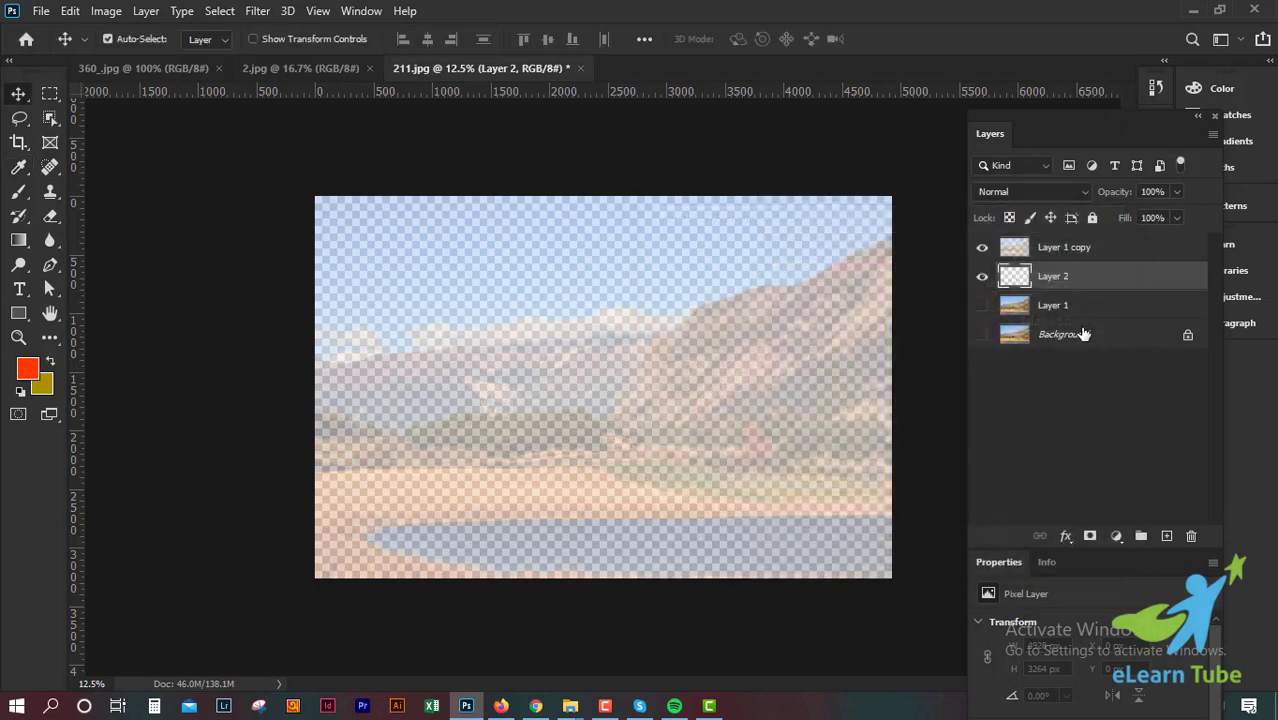
pyautogui.hotkey('alt', 'BackSpace')
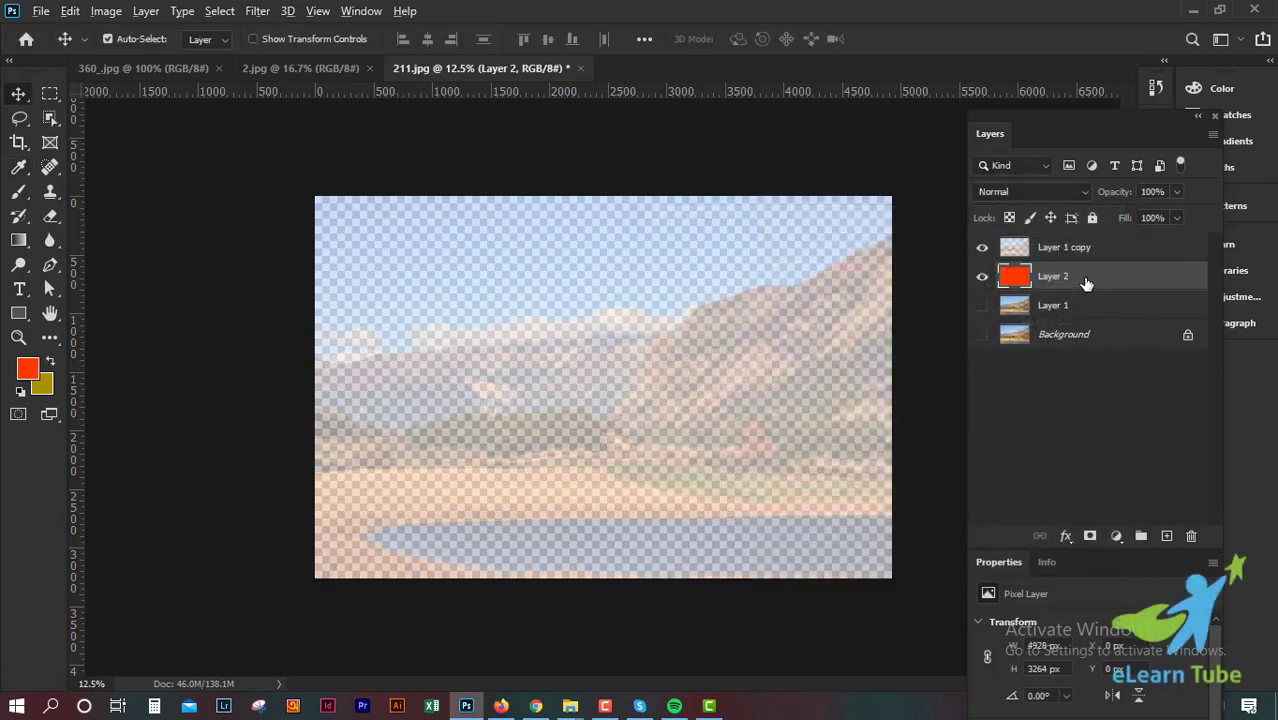
# - Select Layer 1 copy, zoom to the whole image, and toggle Layer 2's visibility
pyautogui.hotkey('ctrl', '+')
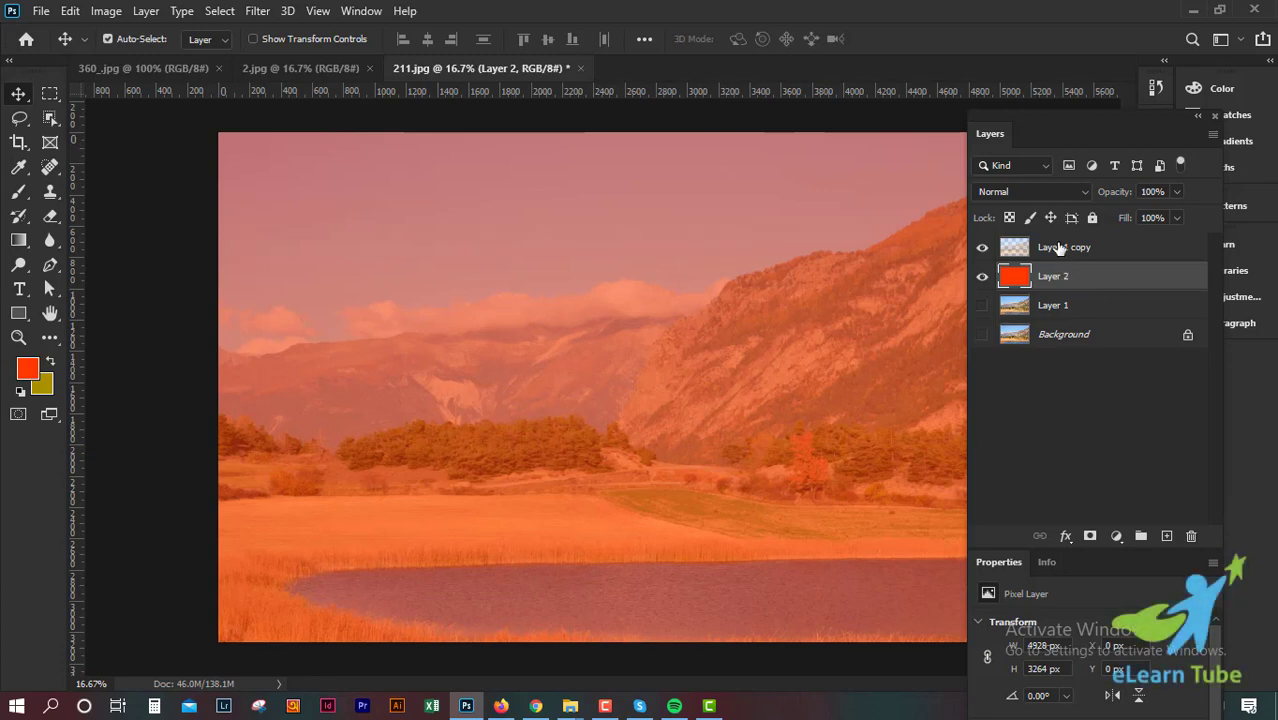
pyautogui.click(1060, 248)
pyautogui.hotkey('ctrl', '-')
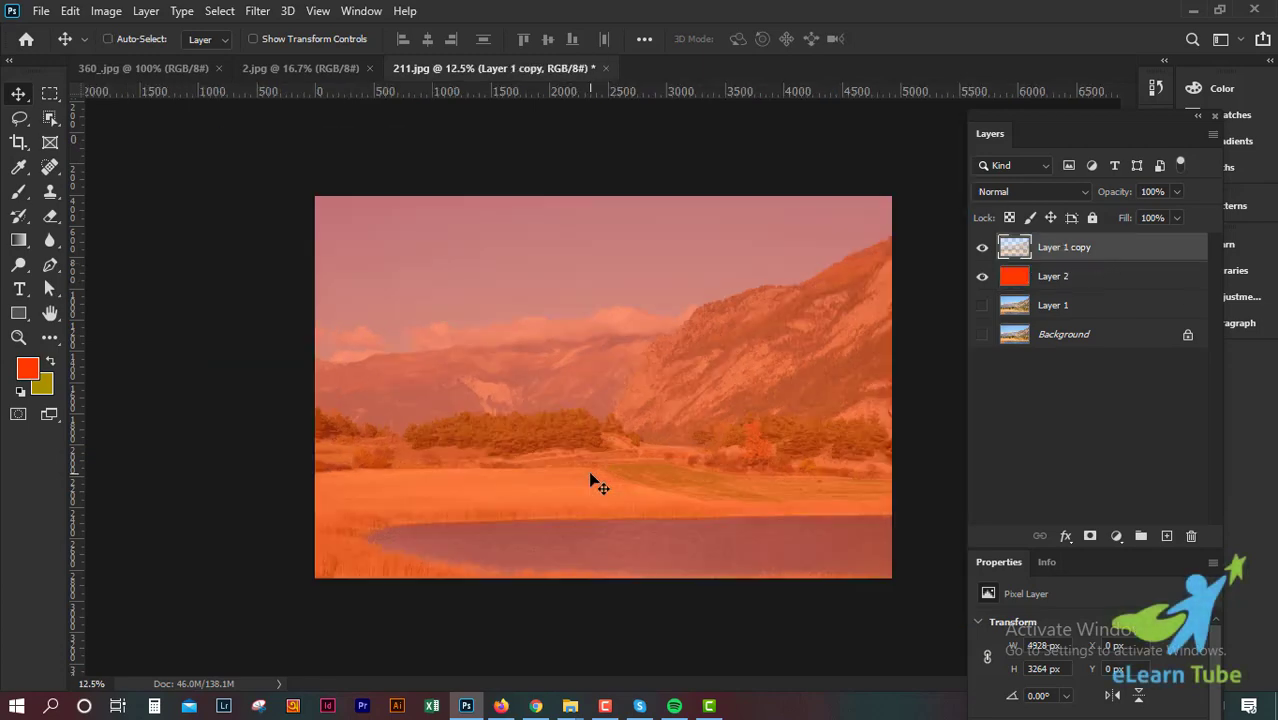
pyautogui.hotkey('ctrl', '-')
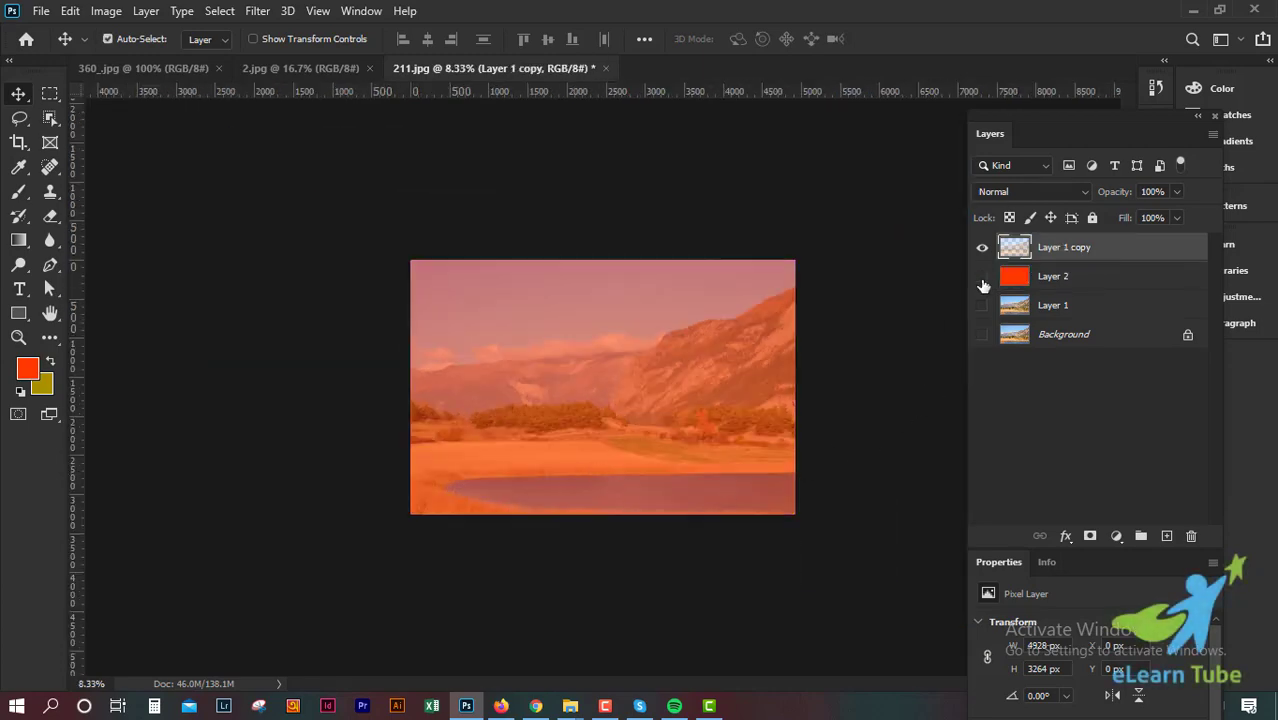
pyautogui.click(982, 280)
pyautogui.click(982, 280)
# - Pick blue-violet #5839fe as foreground and fill Layer 2 with it, undoing a fill on Layer 1 copy
pyautogui.click(27, 370)
pyautogui.moveTo(865, 359); pyautogui.dragTo(881, 412)
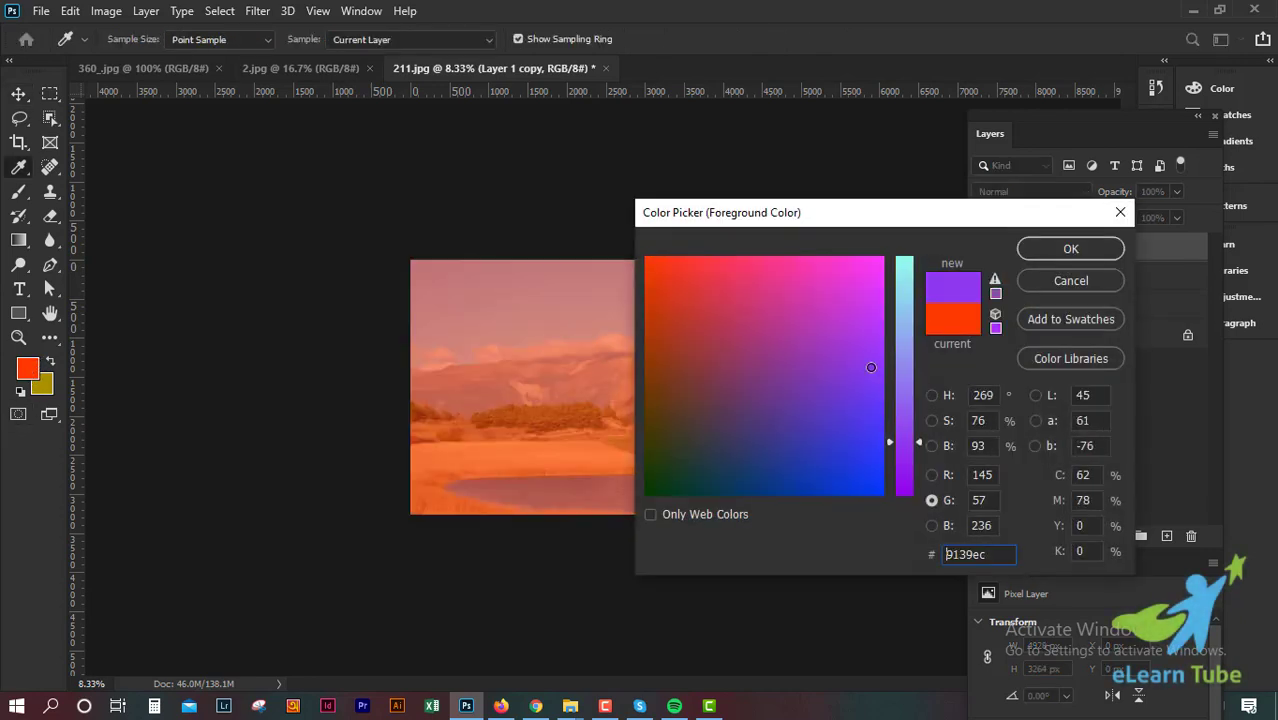
pyautogui.click(1058, 249)
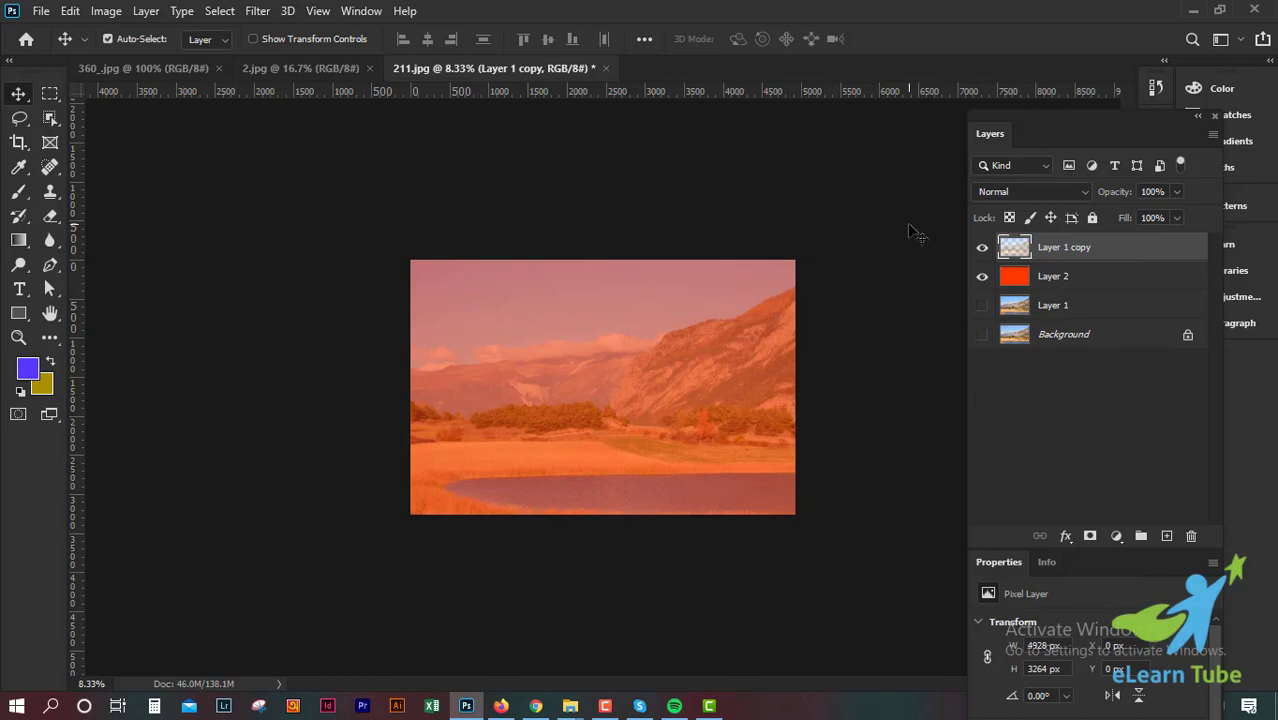
pyautogui.hotkey('alt', 'BackSpace')
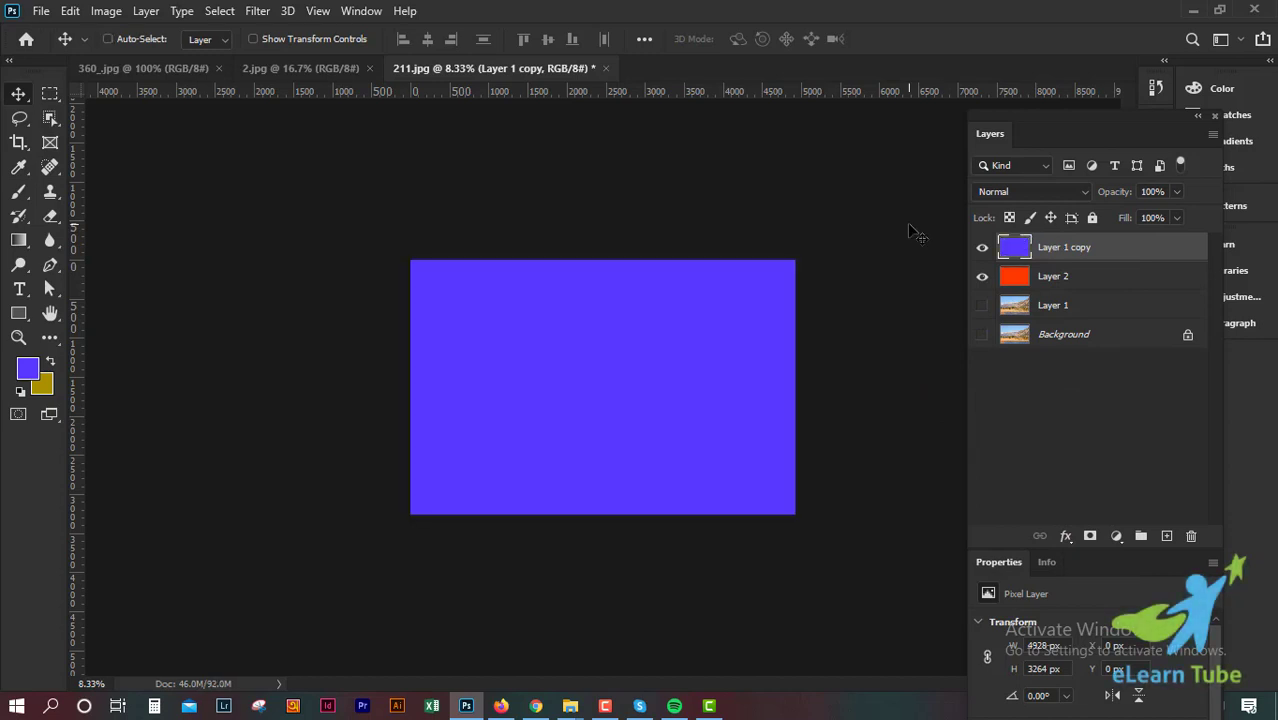
pyautogui.hotkey('ctrl', 'z')
pyautogui.click(1078, 287)
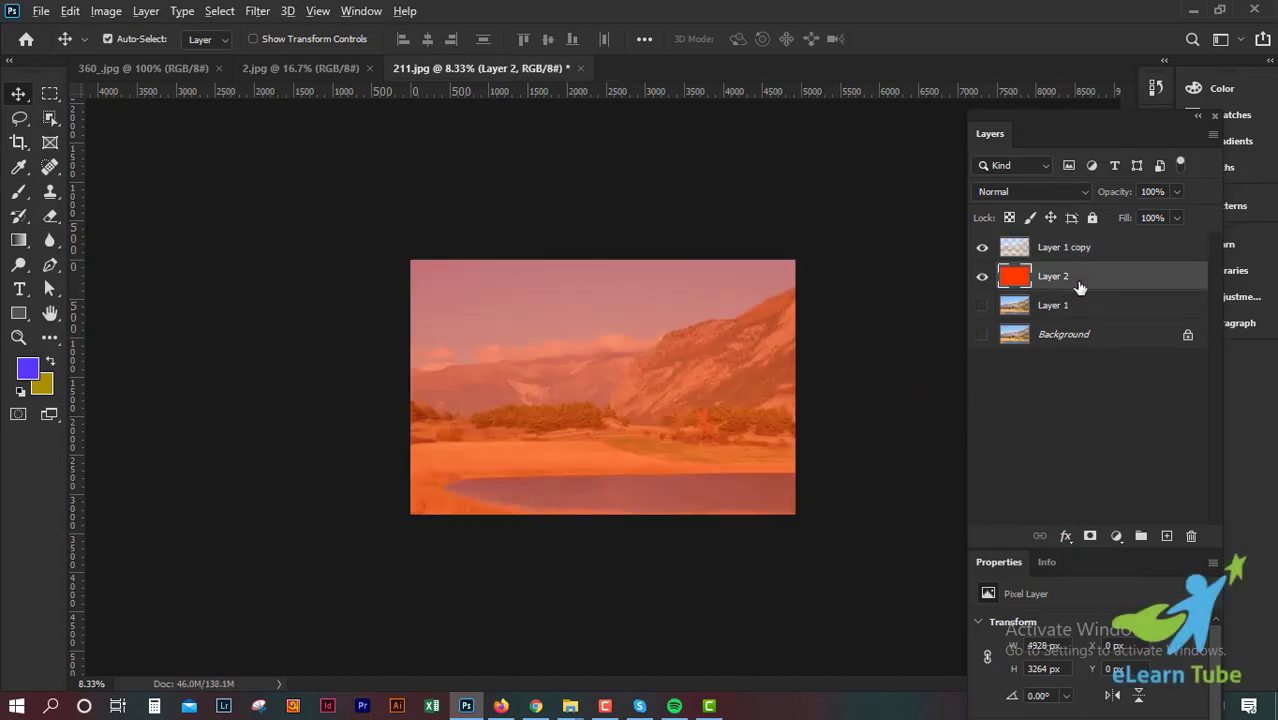
pyautogui.hotkey('alt', 'BackSpace')
pyautogui.hotkey('ctrl', '+')
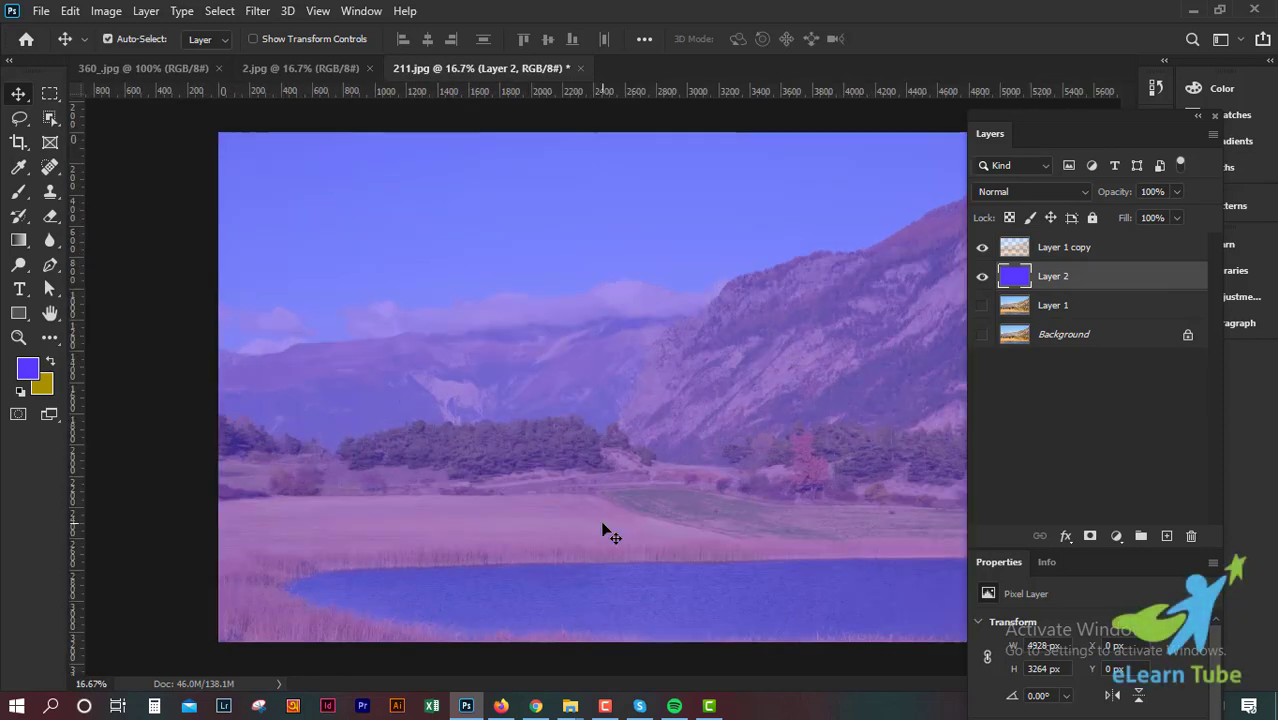
pyautogui.hotkey('ctrl', '-')
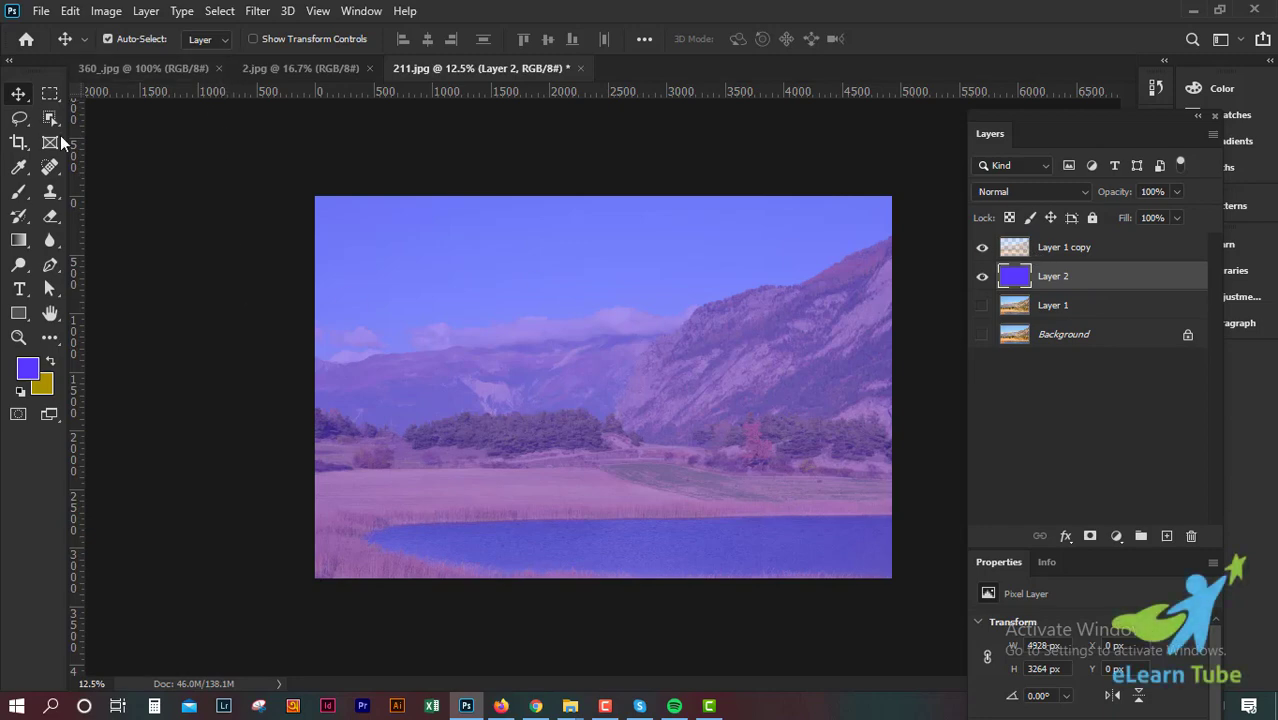
# - Delete the blue Layer 2, restore a visible Layer 1 copy, and undo a test sky stroke
pyautogui.click(52, 218)
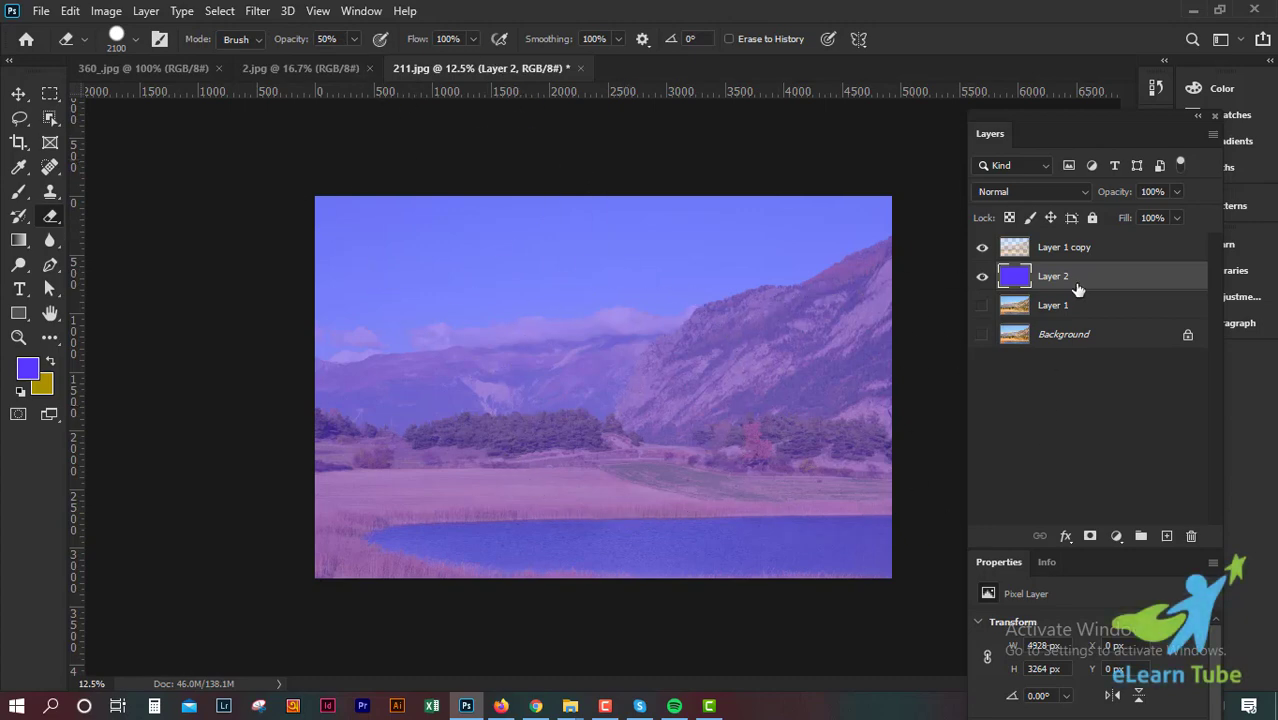
pyautogui.moveTo(1078, 289); pyautogui.dragTo(1191, 536)
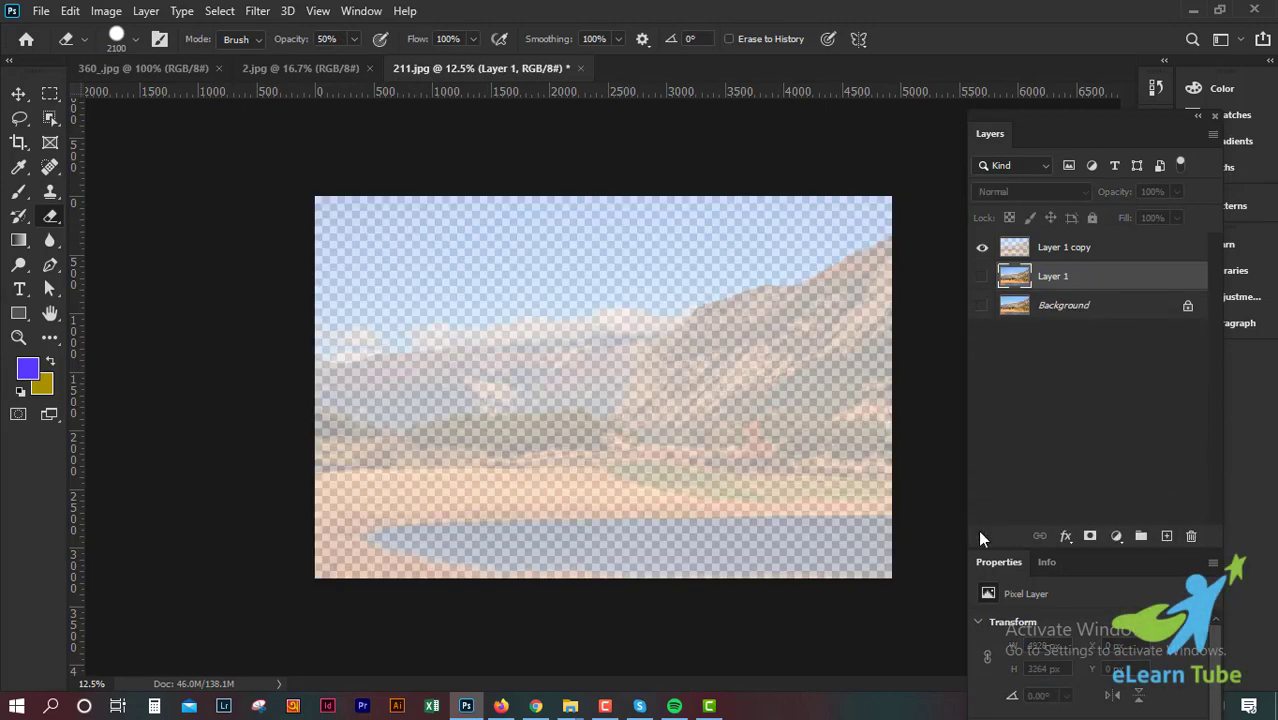
pyautogui.moveTo(1090, 248); pyautogui.dragTo(1191, 536)
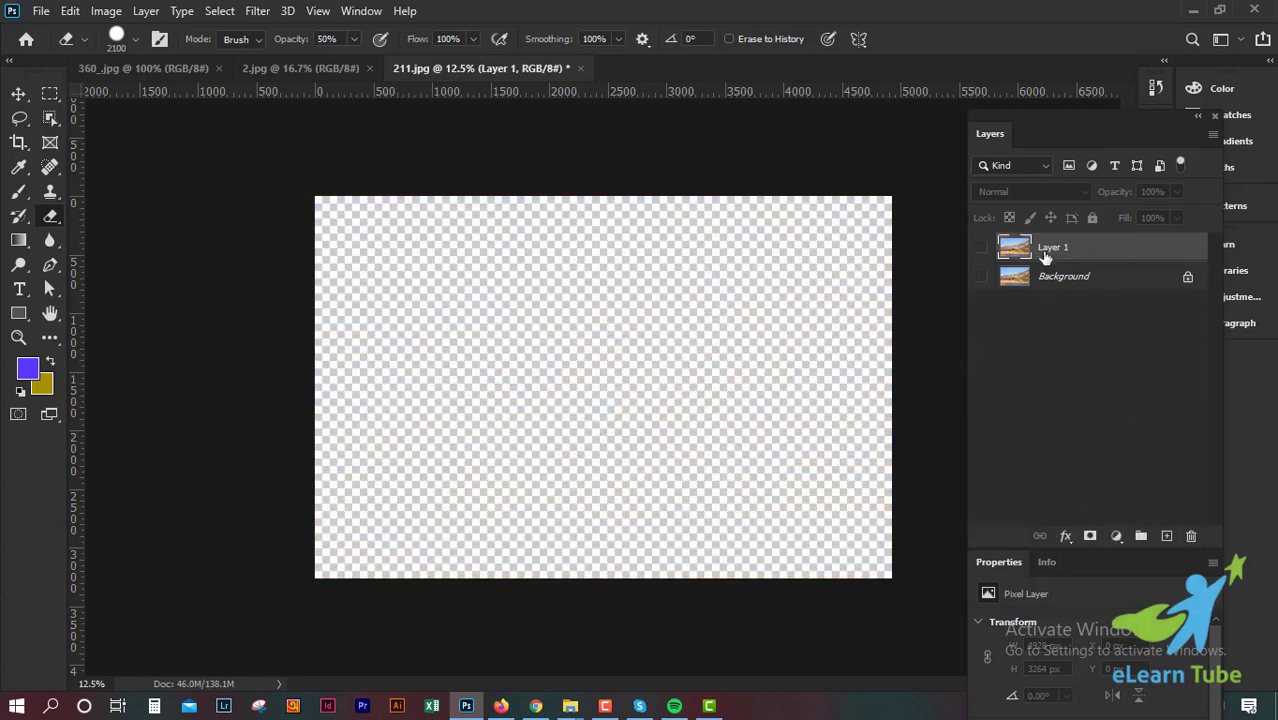
pyautogui.hotkey('ctrl', 'j')
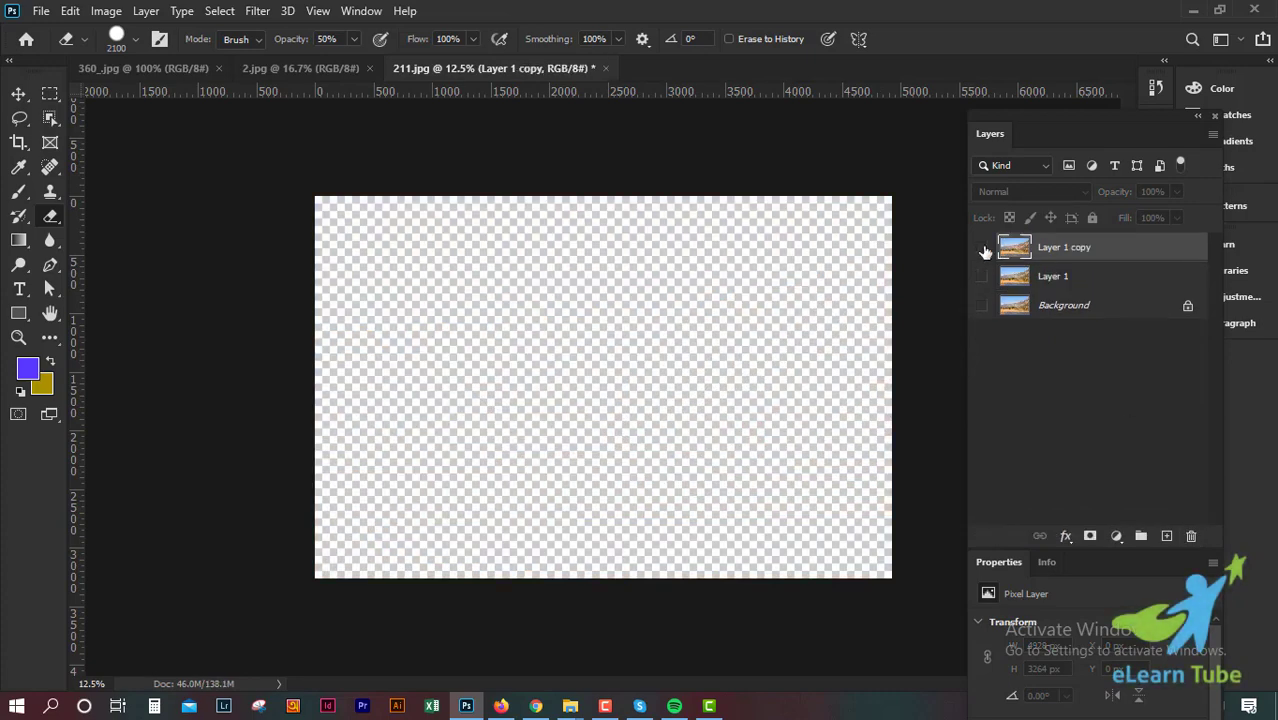
pyautogui.click(982, 247)
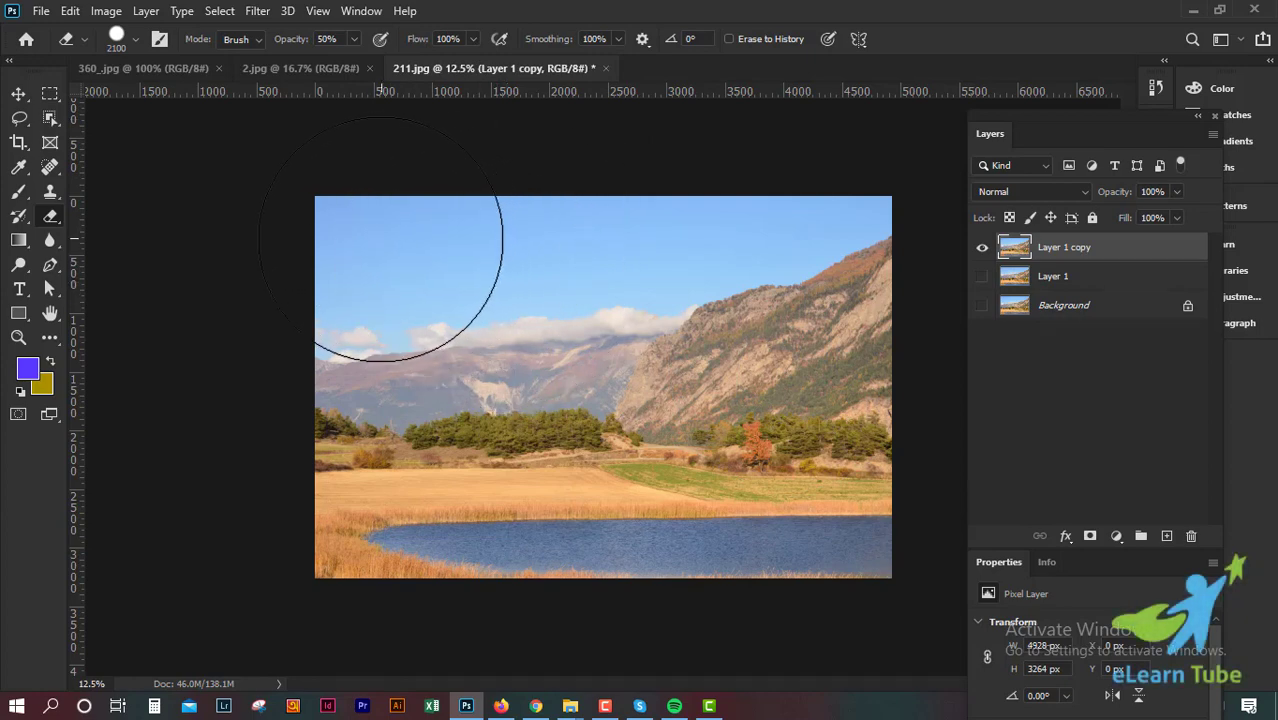
pyautogui.moveTo(375, 244); pyautogui.dragTo(730, 256)
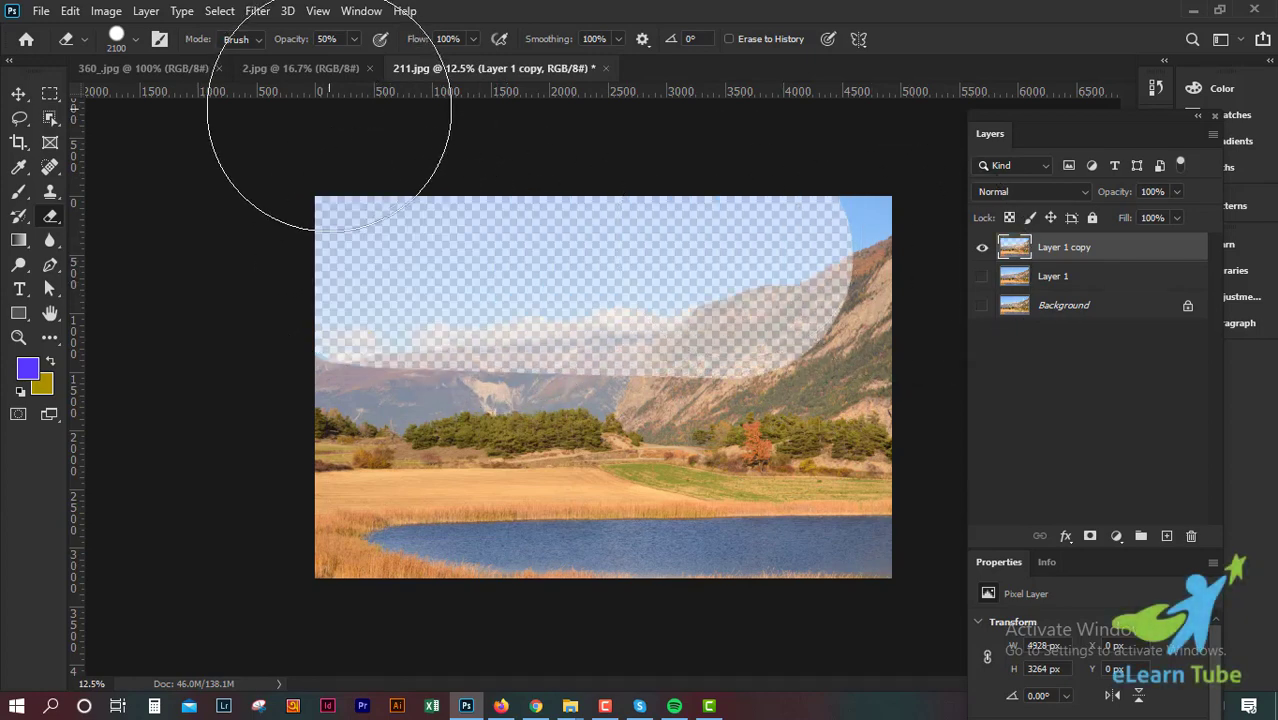
pyautogui.hotkey('ctrl', 'z')
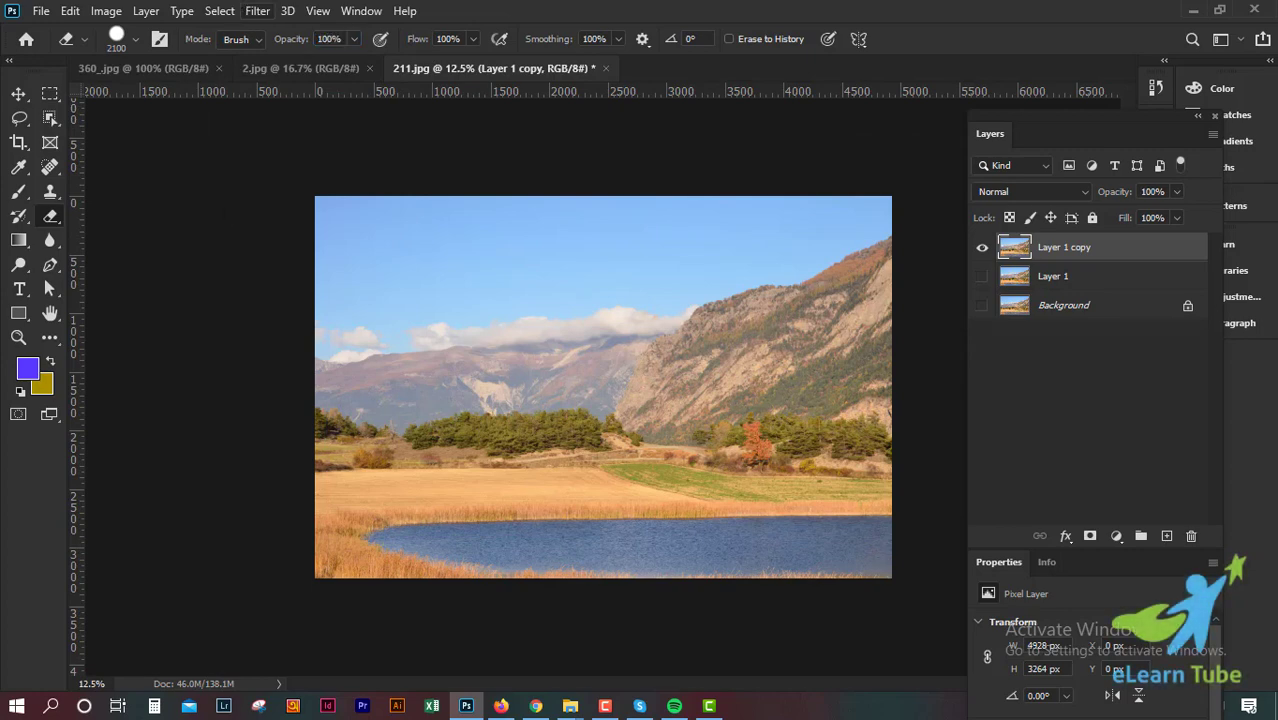
# - Erase the upper-left sky and mountains at 100% opacity, then open the Flow field
pyautogui.click(462, 40)
pyautogui.moveTo(345, 305); pyautogui.dragTo(700, 335)
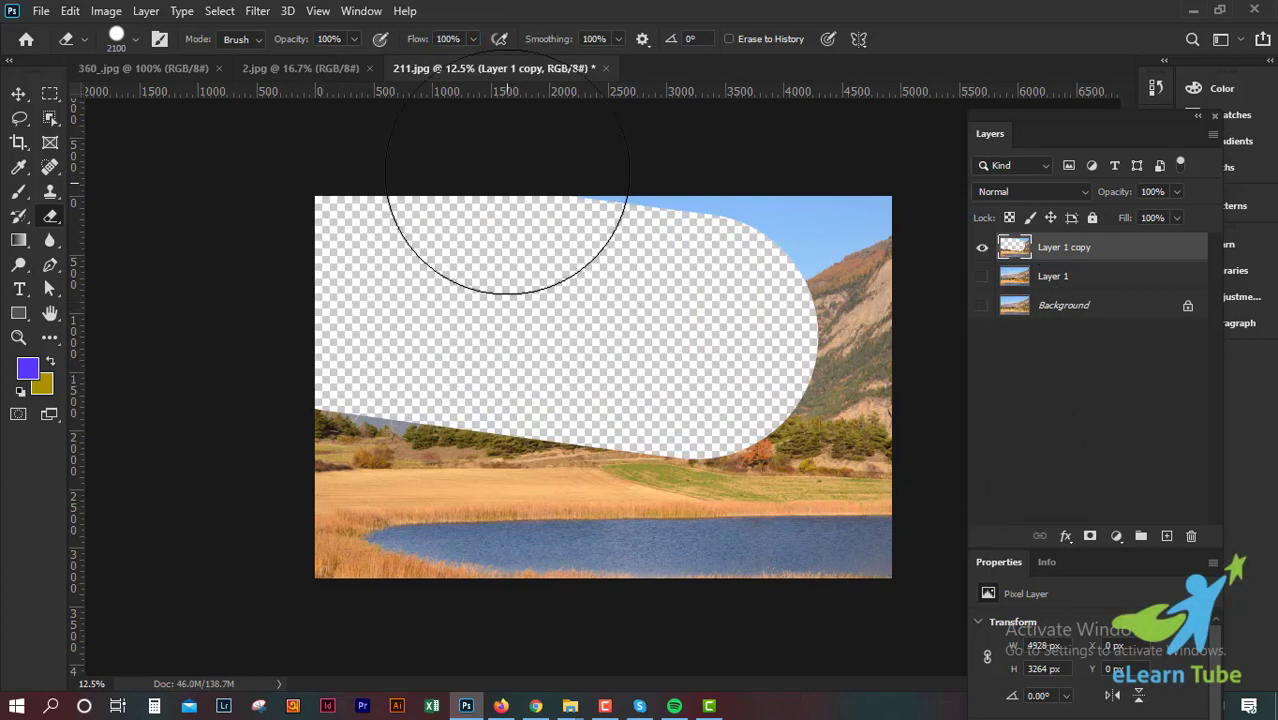
pyautogui.click(472, 39)
pyautogui.click(458, 39)
pyautogui.write('50')
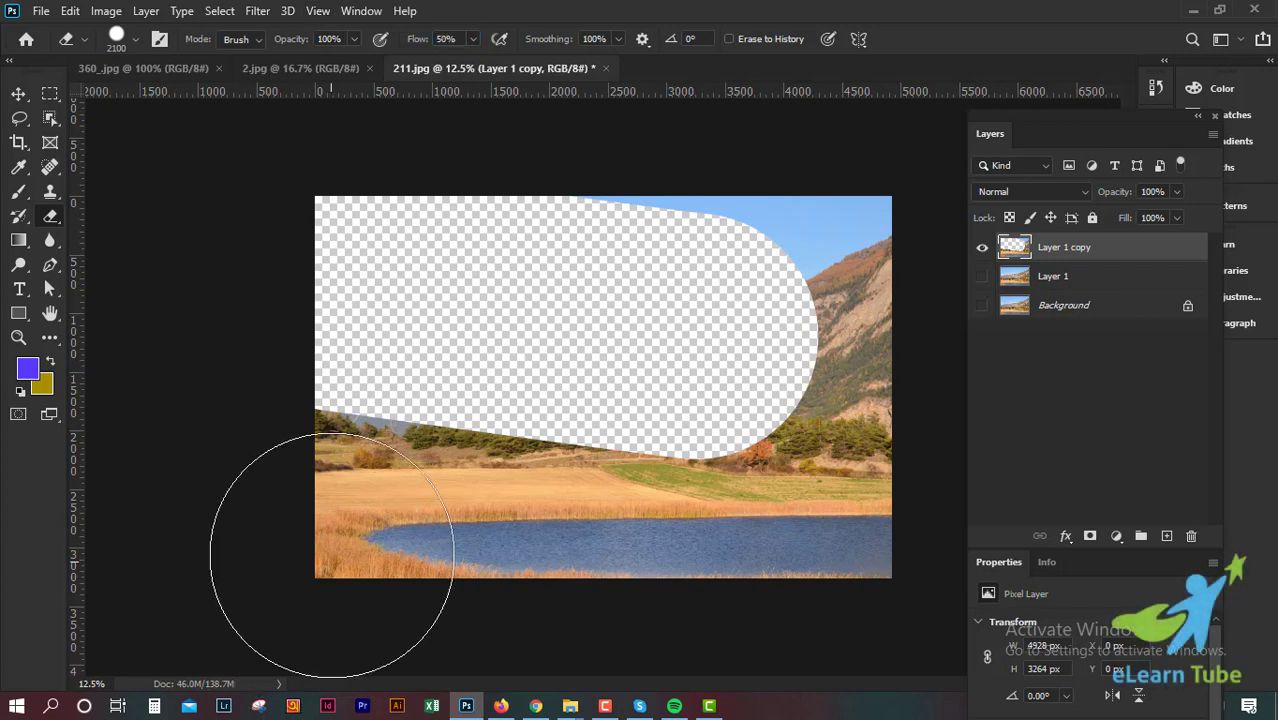
# - Erase the lower-left meadow and lake, then resize the eraser brush to 90
pyautogui.moveTo(328, 542); pyautogui.dragTo(848, 700)
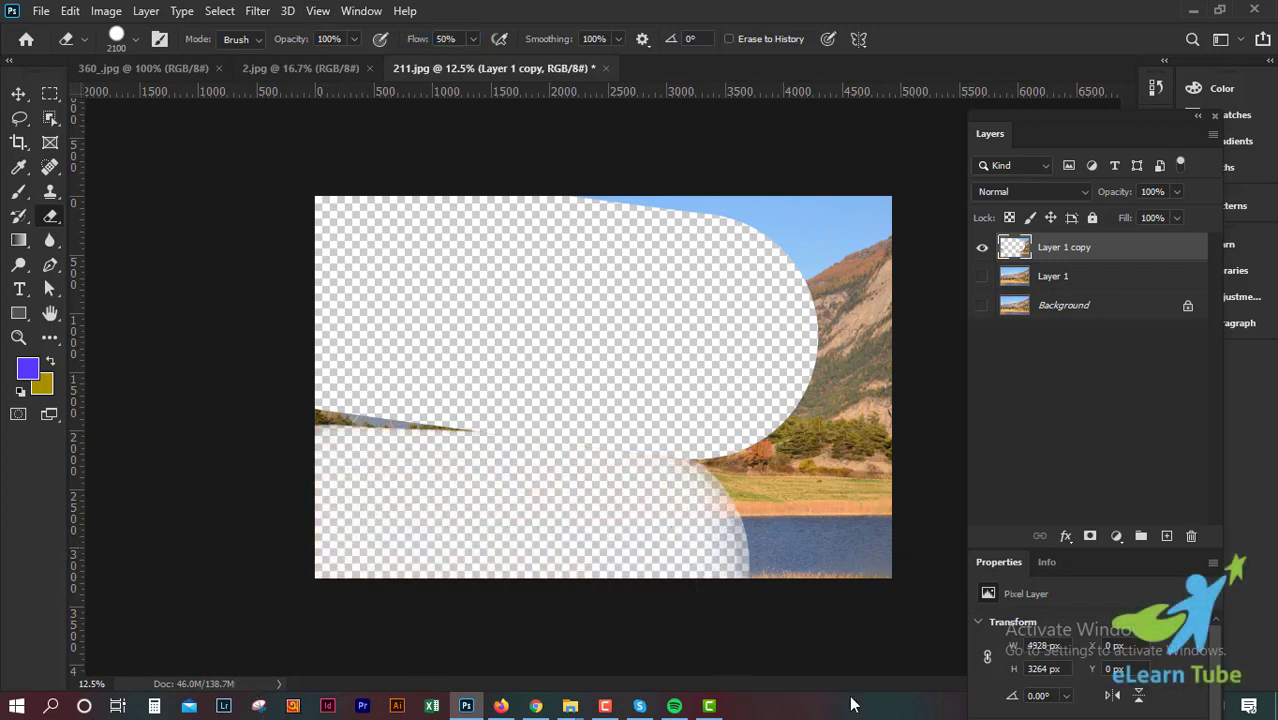
pyautogui.scroll(3, 653, 354)
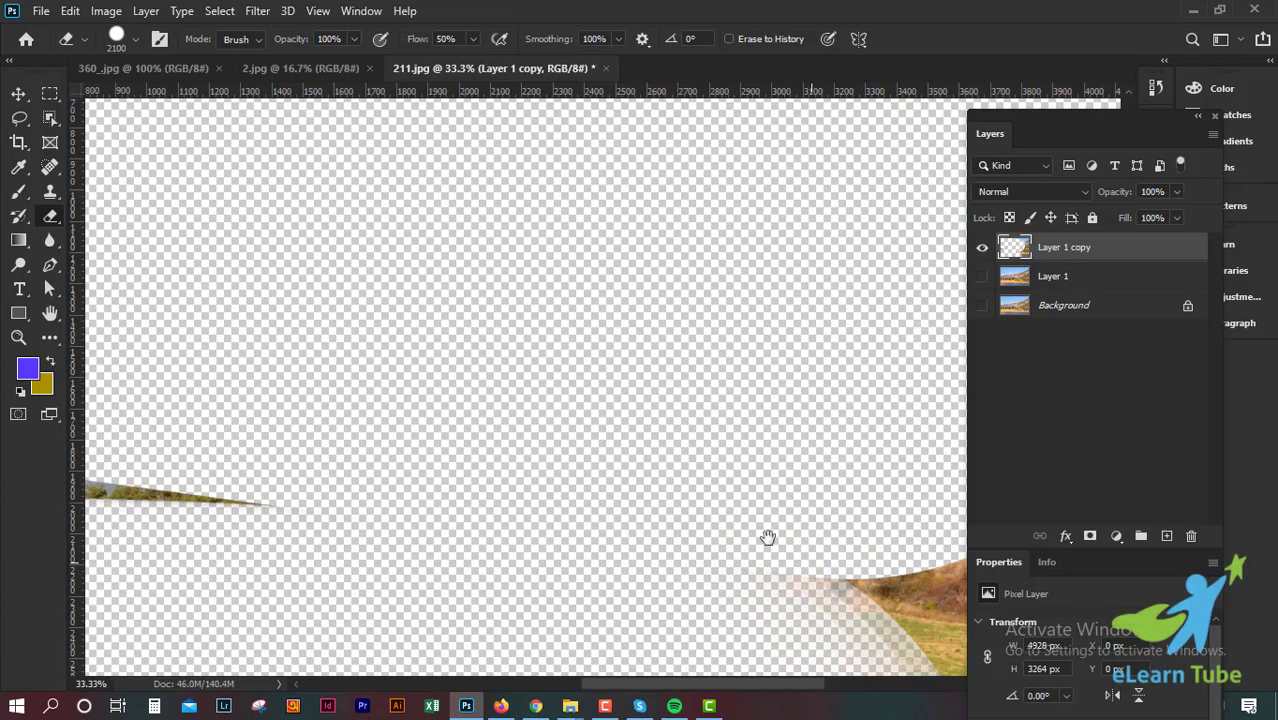
pyautogui.scroll(2, 767, 534)
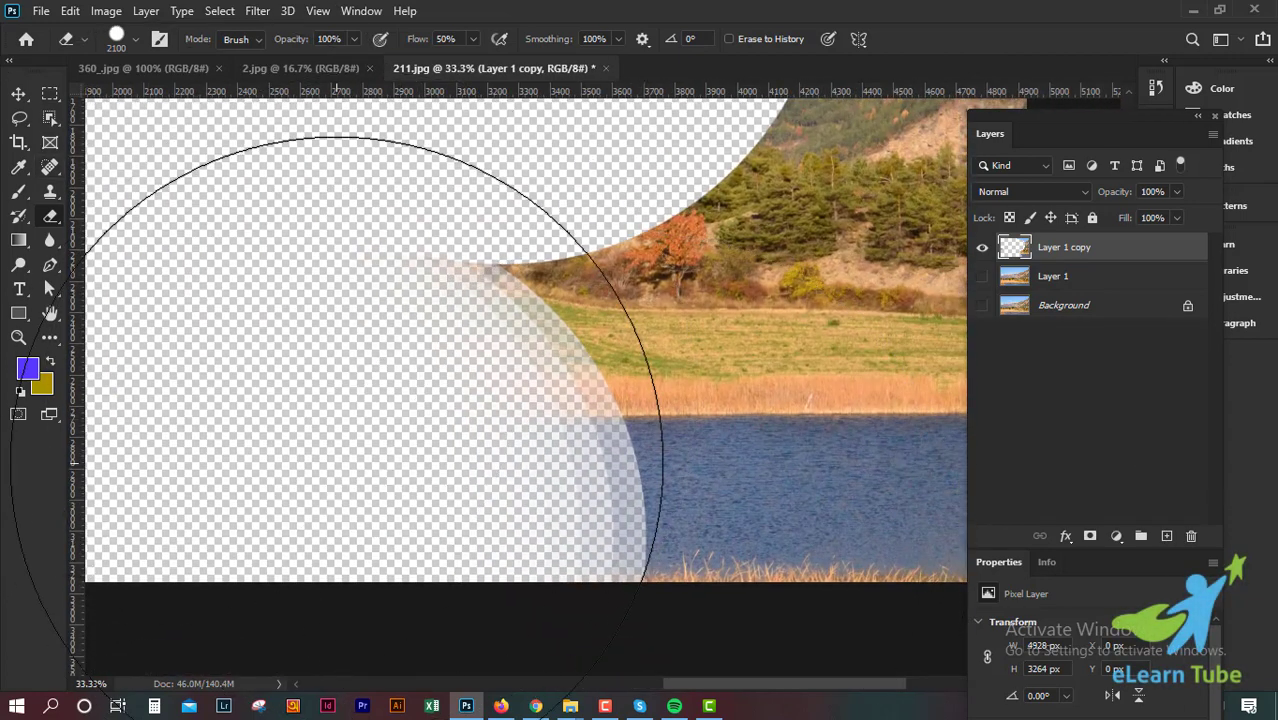
pyautogui.press('[')
pyautogui.press('[')
pyautogui.press('[')
pyautogui.press('[')
pyautogui.press('[')
pyautogui.press('[')
pyautogui.press('[')
pyautogui.press('[')
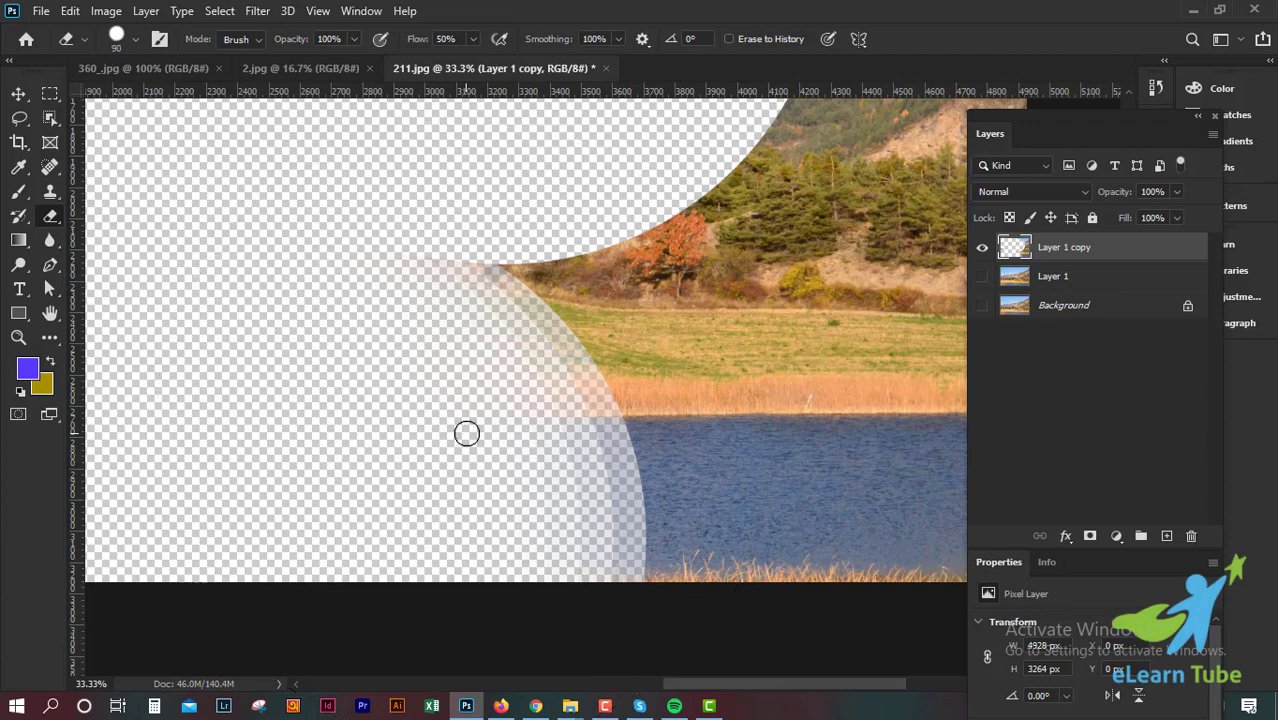
pyautogui.press(']')
pyautogui.press(']')
pyautogui.scroll(-1, 952, 460)
pyautogui.scroll(-2, 550, 262)
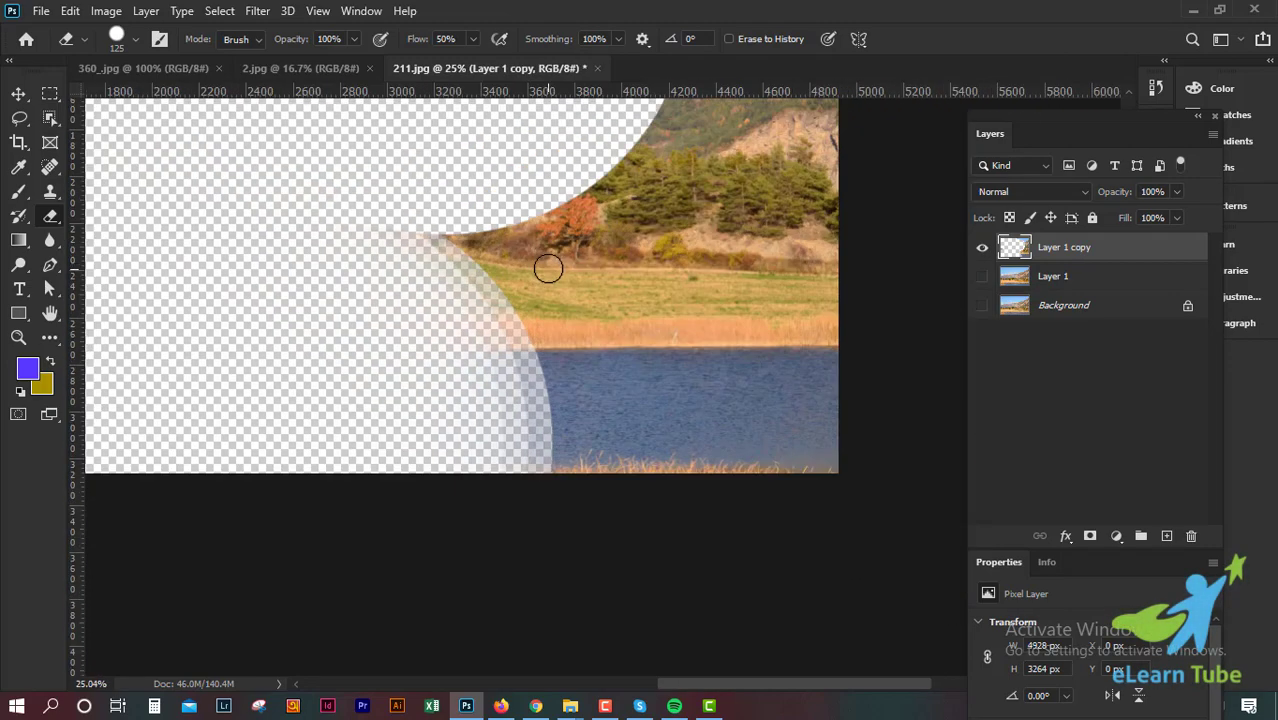
pyautogui.scroll(-2, 530, 231)
pyautogui.scroll(-2, 603, 302)
pyautogui.scroll(2, 603, 302)
pyautogui.scroll(2, 603, 300)
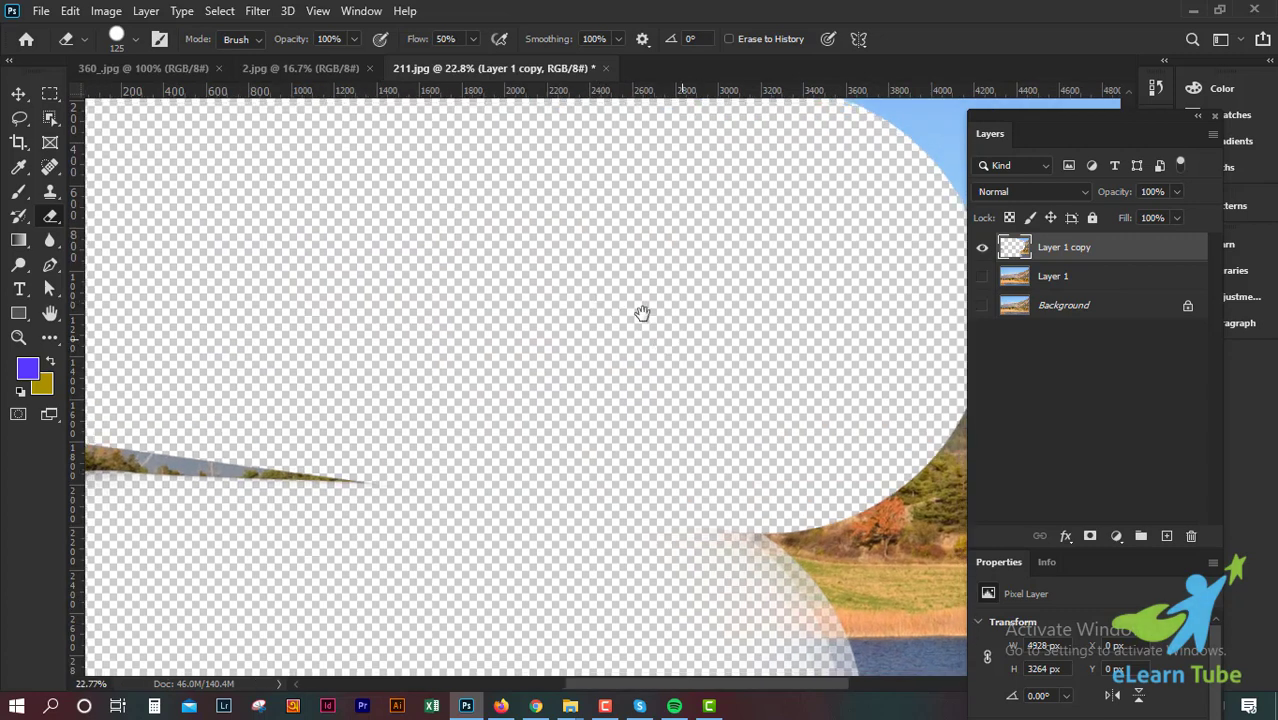
# - Pan and zoom the view, close the screen magnifier, and undo the lower-landscape stroke
pyautogui.moveTo(644, 314); pyautogui.dragTo(467, 180)
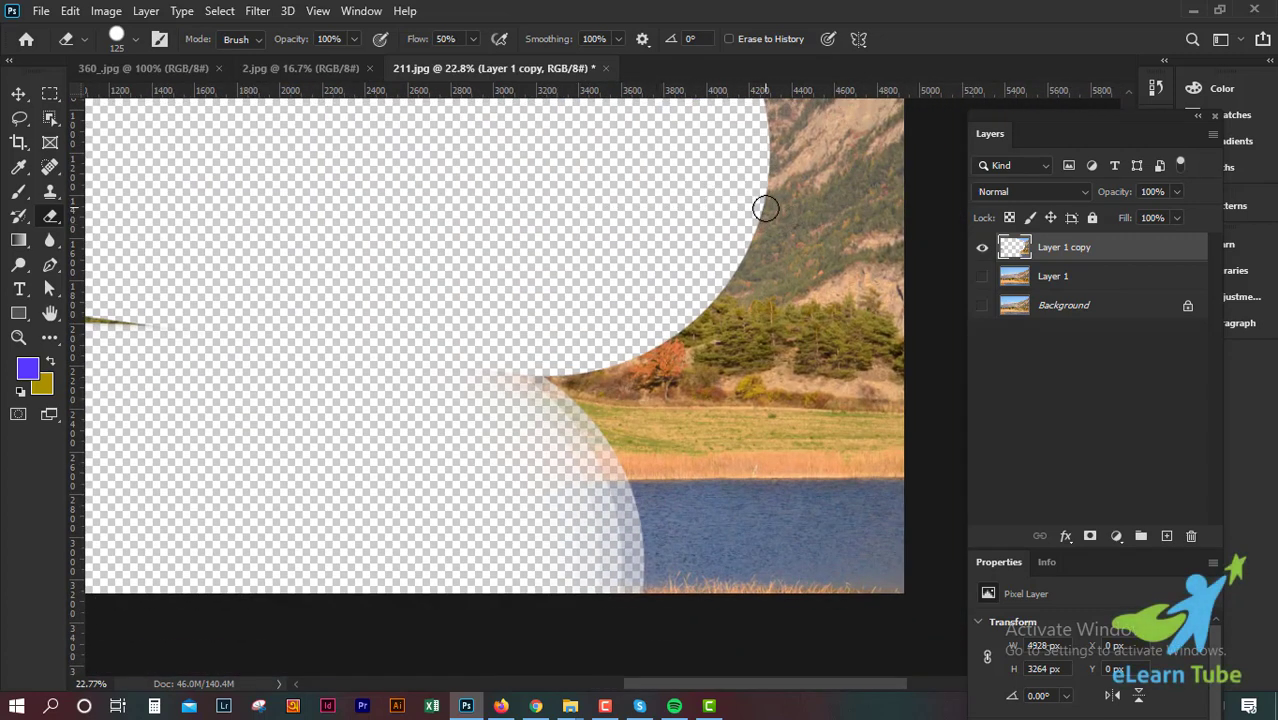
pyautogui.moveTo(641, 487); pyautogui.dragTo(643, 330)
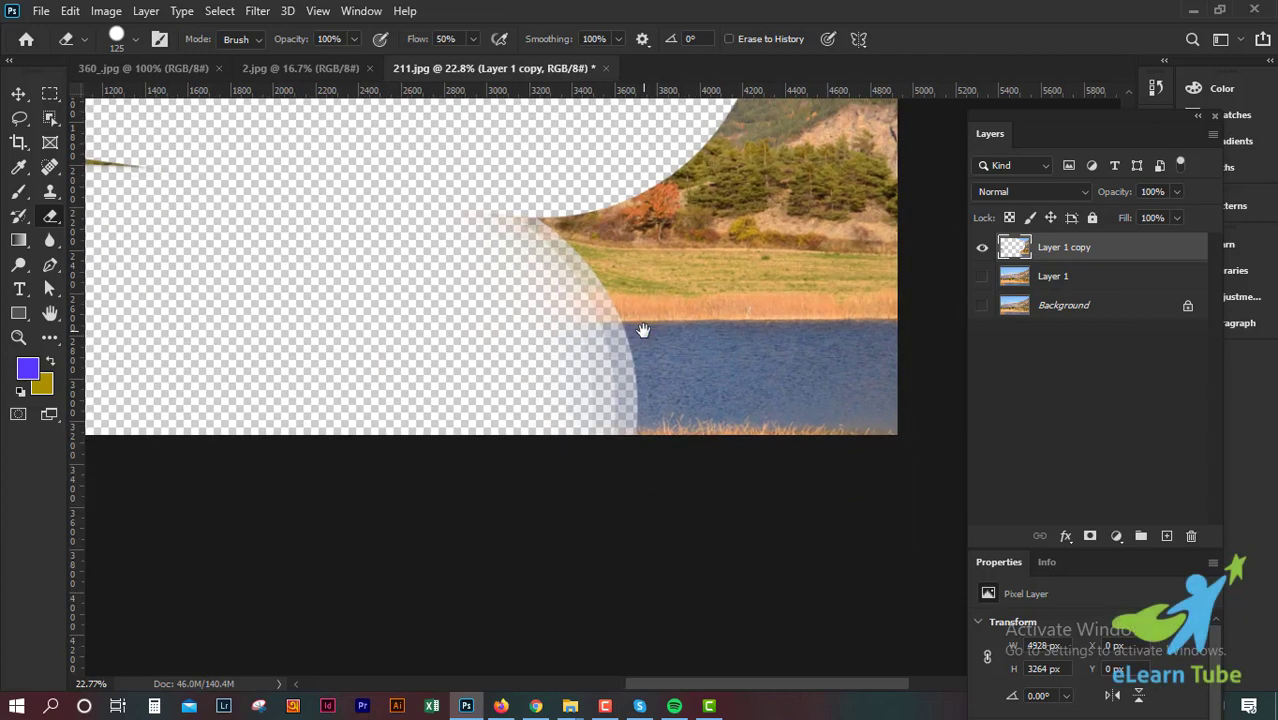
pyautogui.press('super+plus')
pyautogui.hotkey('ctrl', '+')
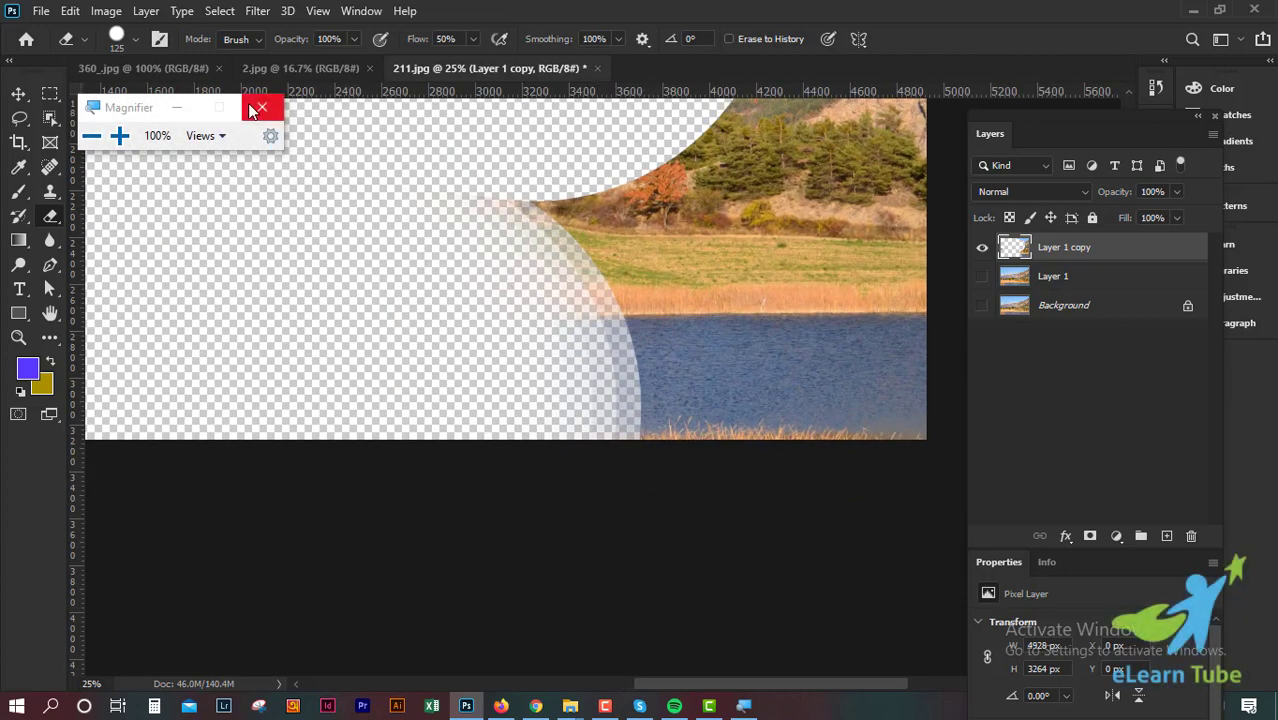
pyautogui.click(259, 108)
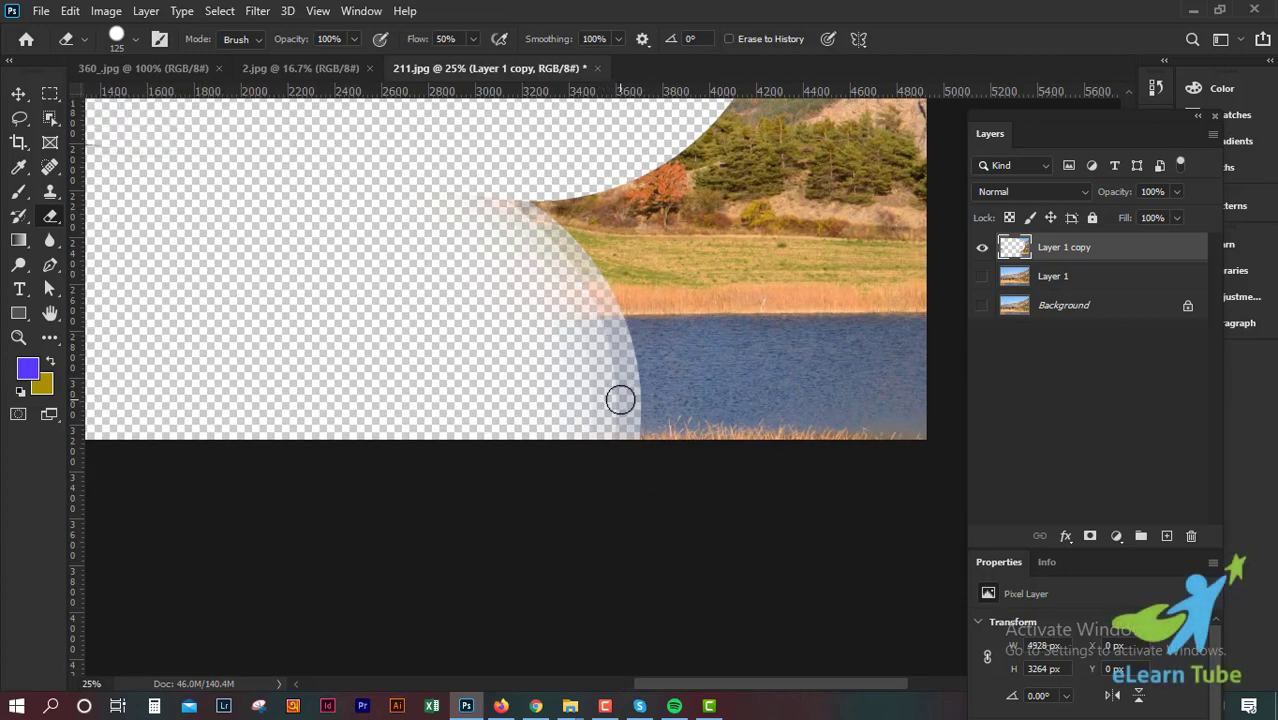
pyautogui.hotkey('ctrl', '-')
pyautogui.hotkey('ctrl', '-')
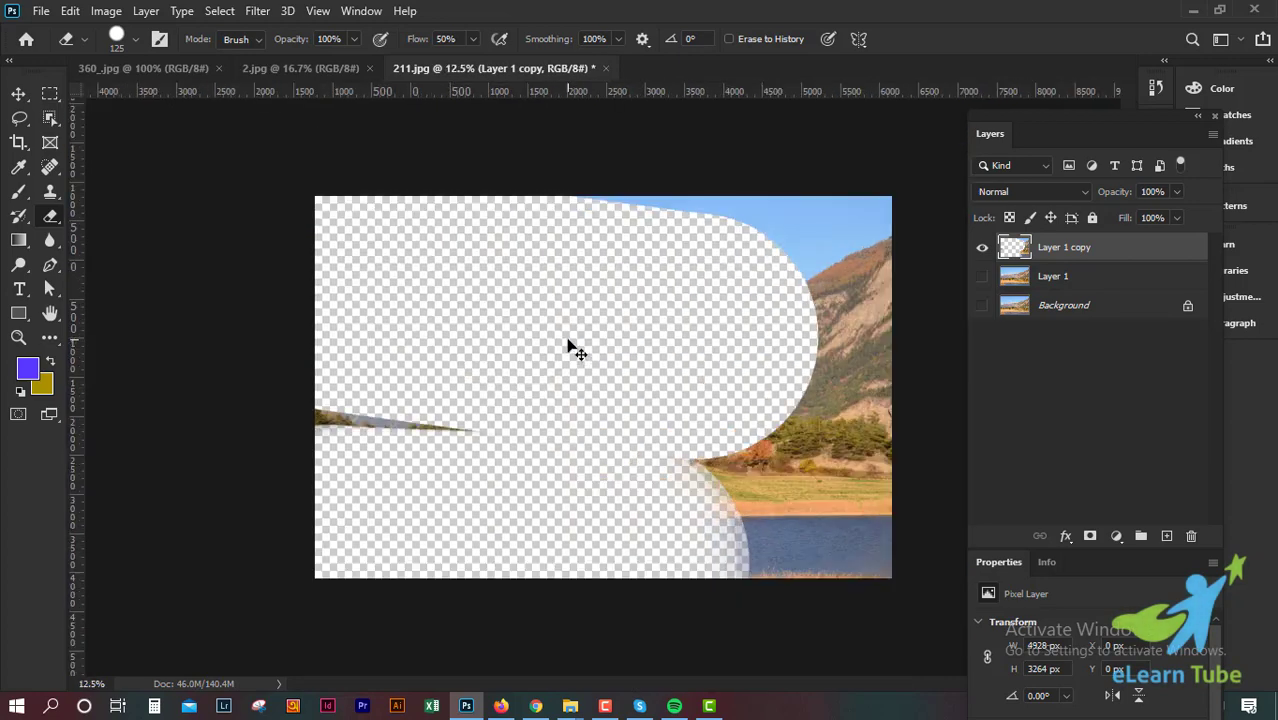
pyautogui.hotkey('ctrl', 'z')
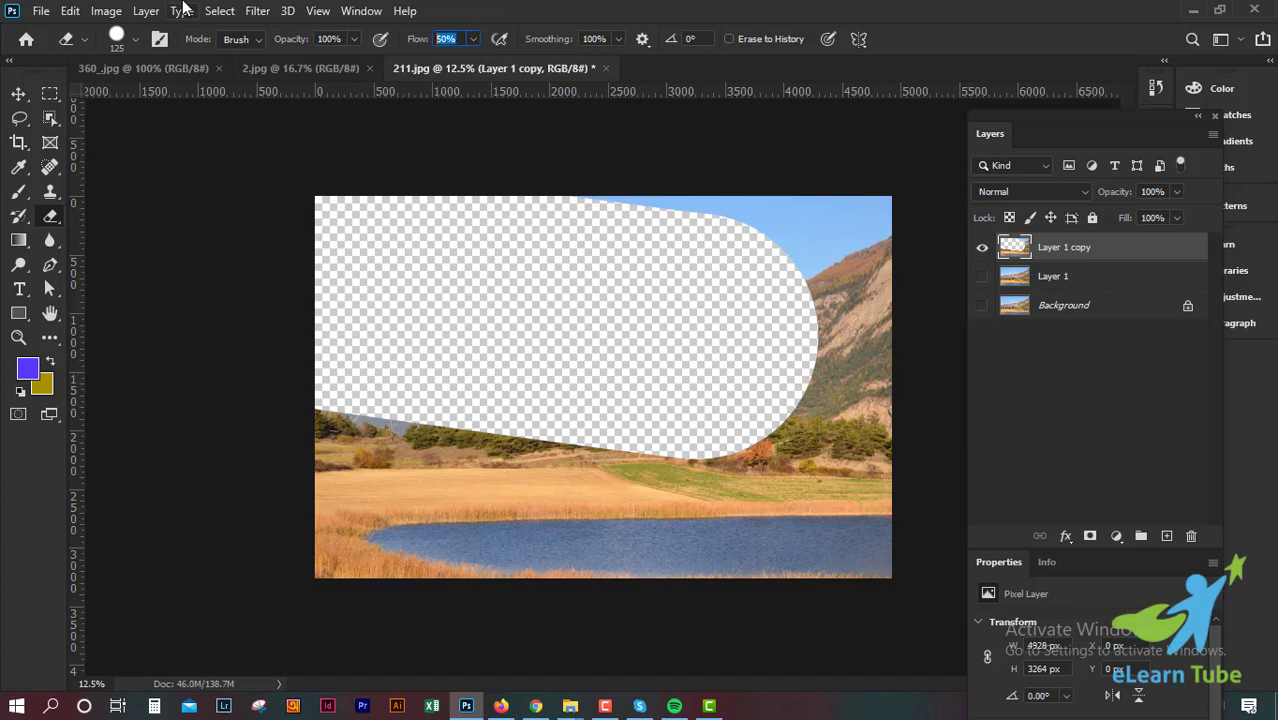
# - Enter a new eraser flow value, enlarge the brush to 1300, and partly erase field and hillside
pyautogui.write('0')
pyautogui.press('Return')
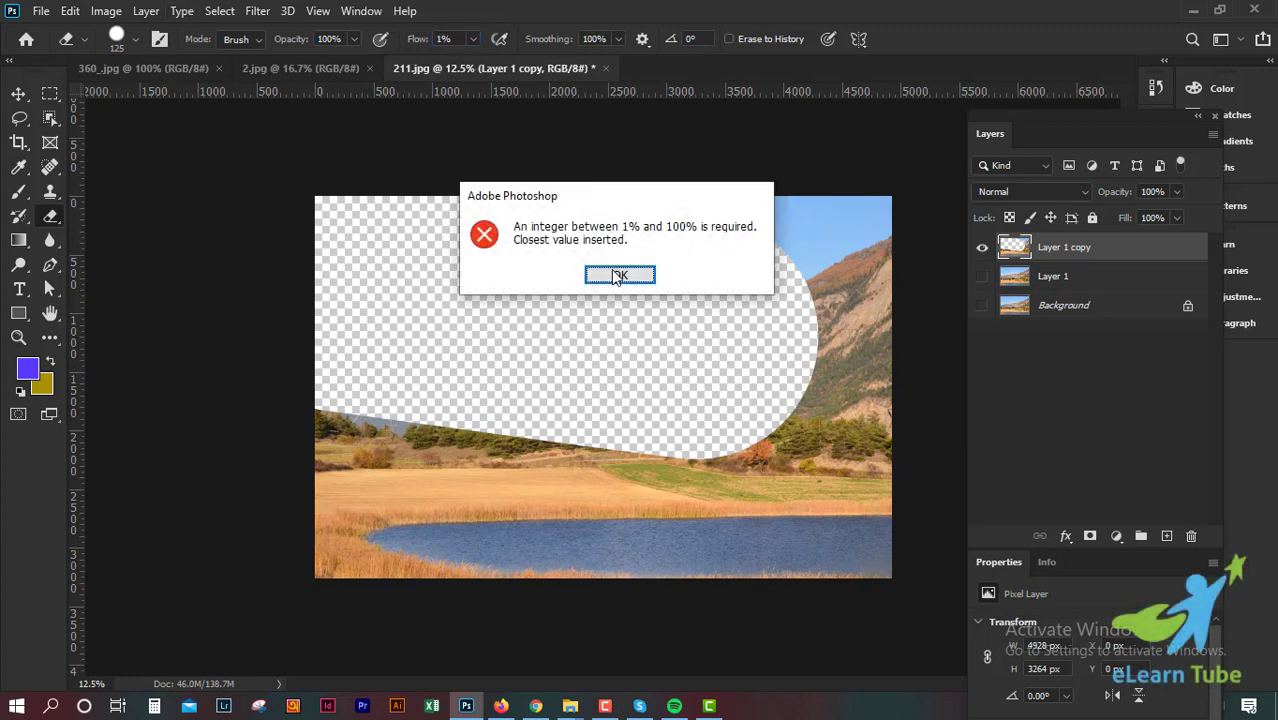
pyautogui.click(617, 277)
pyautogui.hotkey('ctrl', '+')
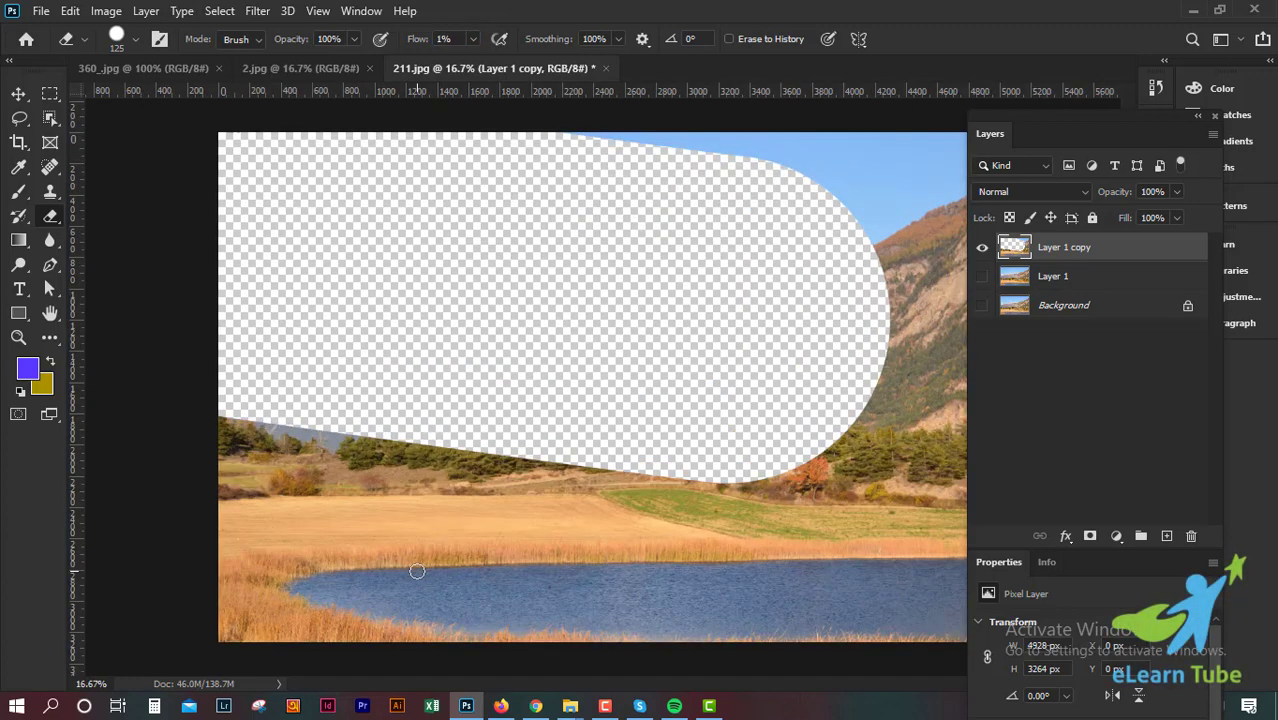
pyautogui.press(']')
pyautogui.press(']')
pyautogui.press(']')
pyautogui.press(']')
pyautogui.press(']')
pyautogui.press(']')
pyautogui.press(']')
pyautogui.press(']')
pyautogui.press(']')
pyautogui.press(']')
pyautogui.press(']')
pyautogui.press(']')
pyautogui.moveTo(330, 568)
pyautogui.mouseDown()
pyautogui.moveTo(822, 571)
pyautogui.moveTo(271, 499)
pyautogui.moveTo(841, 556)
pyautogui.moveTo(799, 642)
pyautogui.mouseUp()
pyautogui.moveTo(900, 330)
pyautogui.mouseDown()
pyautogui.moveTo(884, 599)
pyautogui.moveTo(913, 613)
pyautogui.mouseUp()
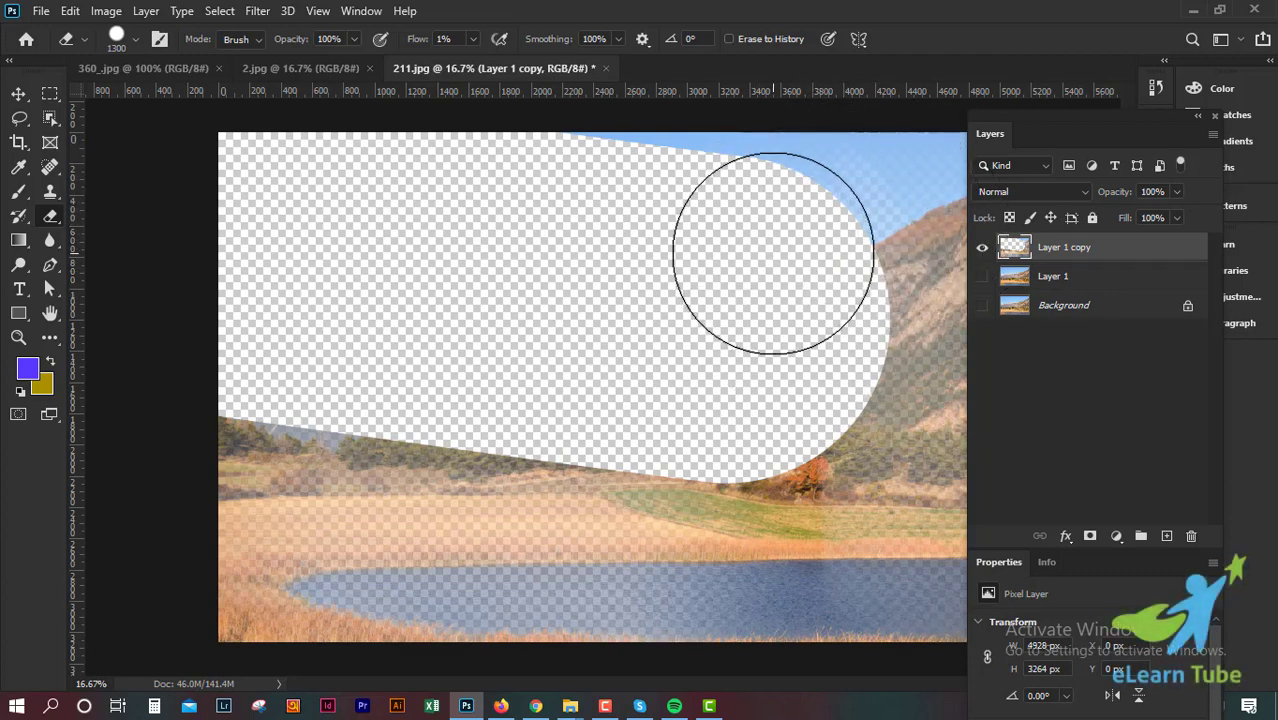
# - Check the result by zooming, then delete the partly erased Layer 1 copy
pyautogui.hotkey('ctrl', '-')
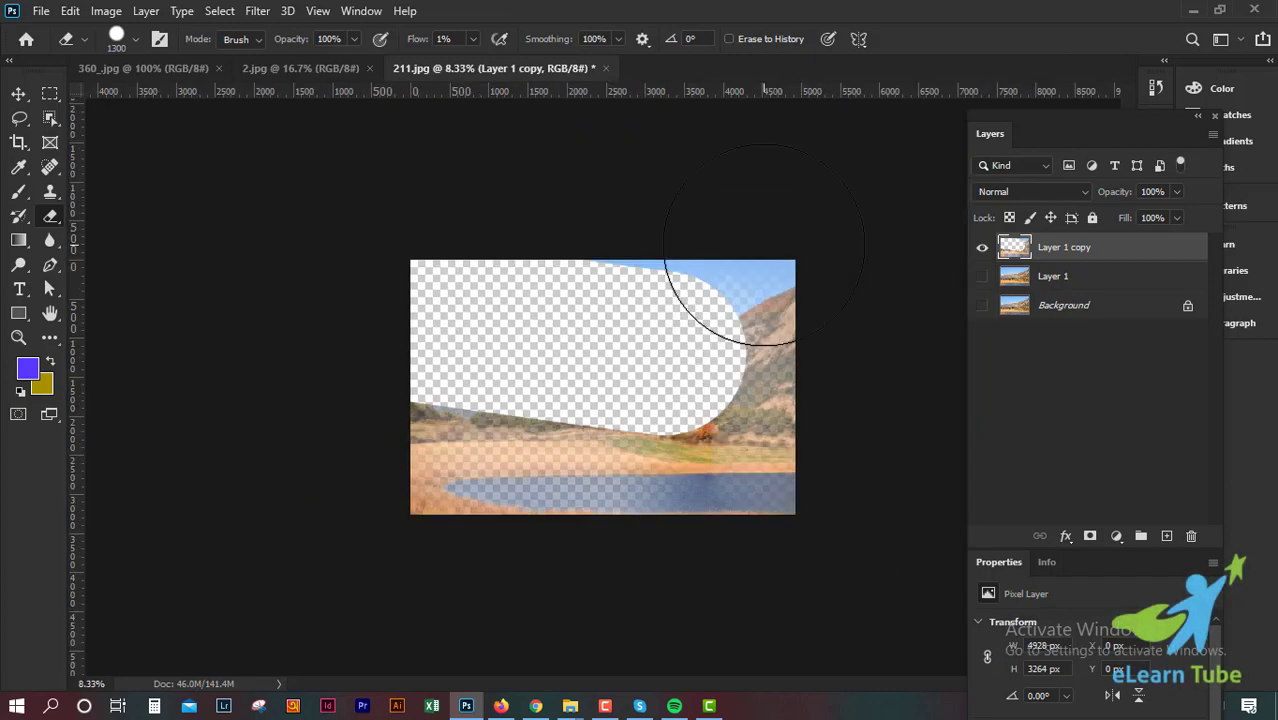
pyautogui.hotkey('ctrl', '+')
pyautogui.hotkey('ctrl', '+')
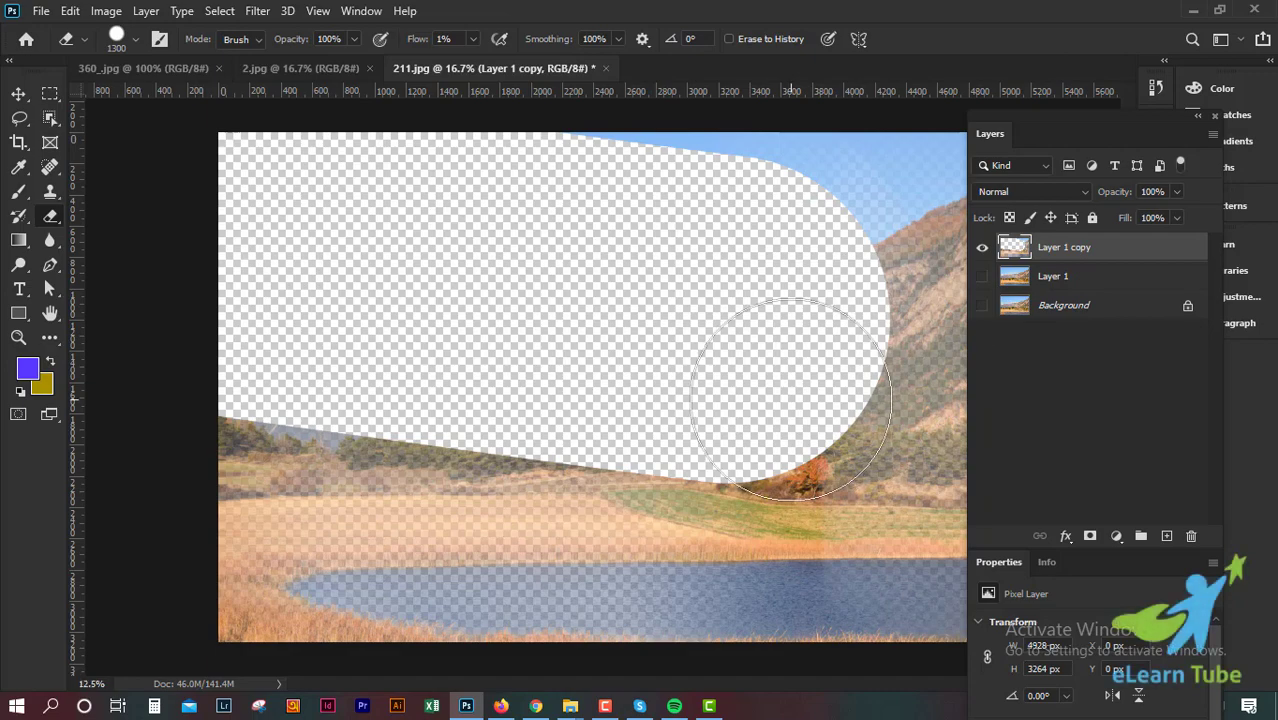
pyautogui.scroll(-1, 790, 400)
pyautogui.scroll(1, 790, 400)
pyautogui.scroll(1, 790, 400)
pyautogui.moveTo(1136, 262); pyautogui.dragTo(1191, 536)
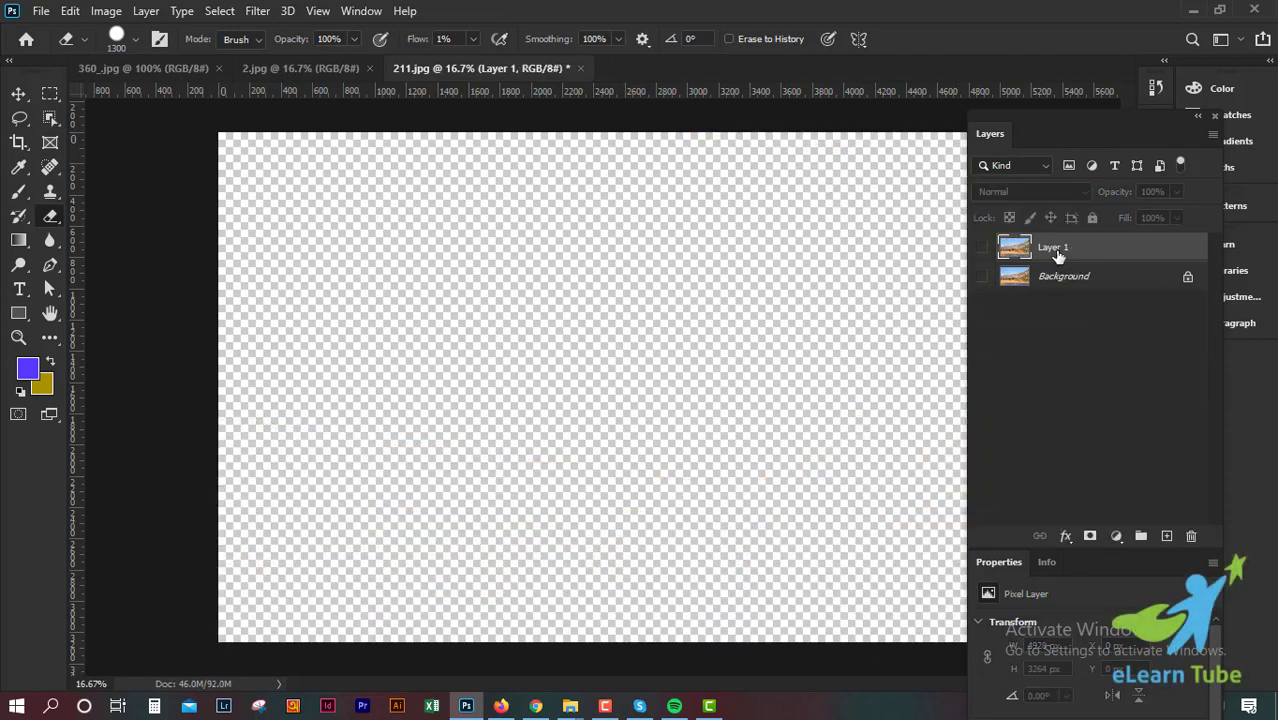
pyautogui.hotkey('ctrl', 'j')
pyautogui.click(984, 248)
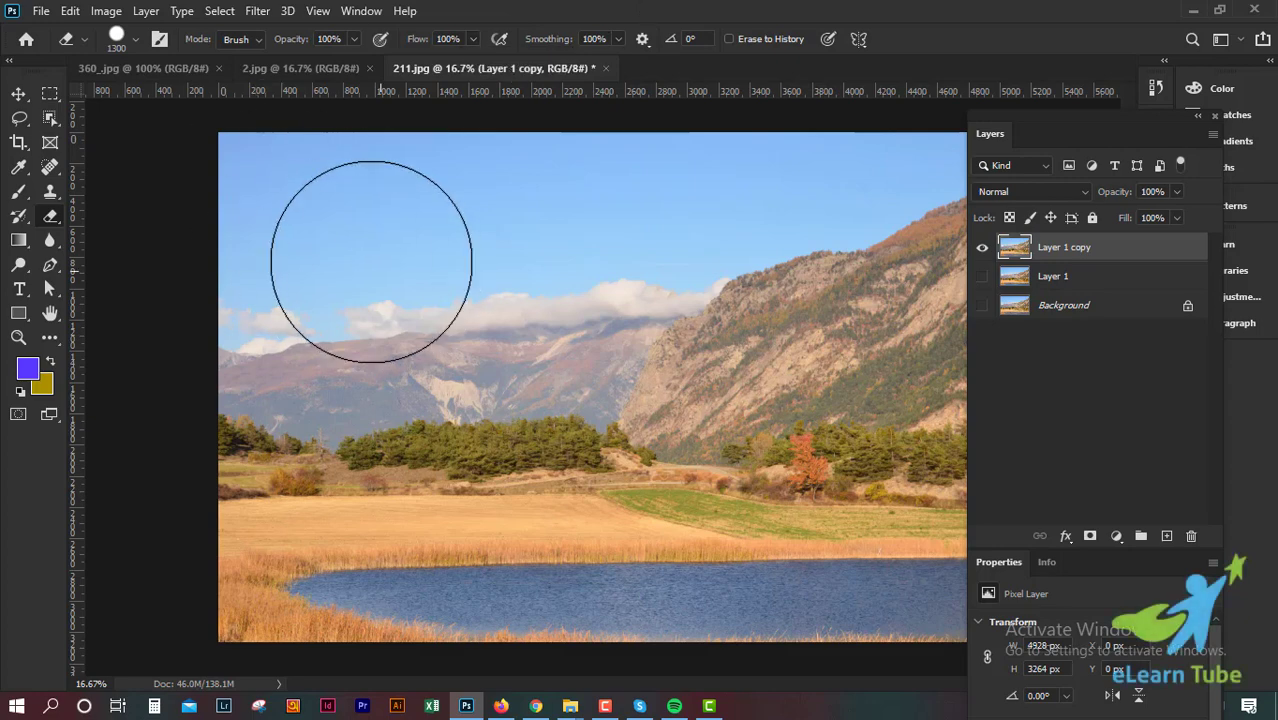
pyautogui.moveTo(322, 235); pyautogui.dragTo(722, 143)
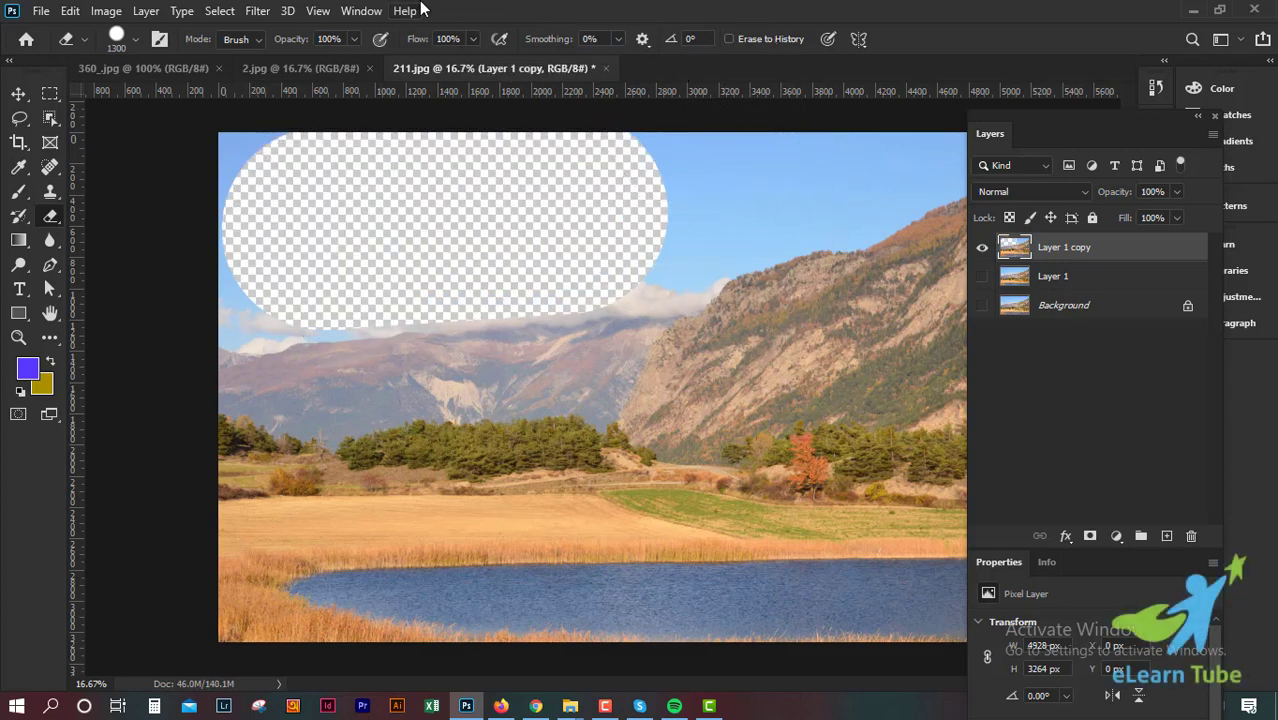
pyautogui.moveTo(315, 468)
pyautogui.mouseDown()
pyautogui.moveTo(785, 450)
pyautogui.moveTo(784, 358)
pyautogui.moveTo(762, 422)
pyautogui.mouseUp()
pyautogui.hotkey('ctrl', '+')
pyautogui.hotkey('ctrl', '+')
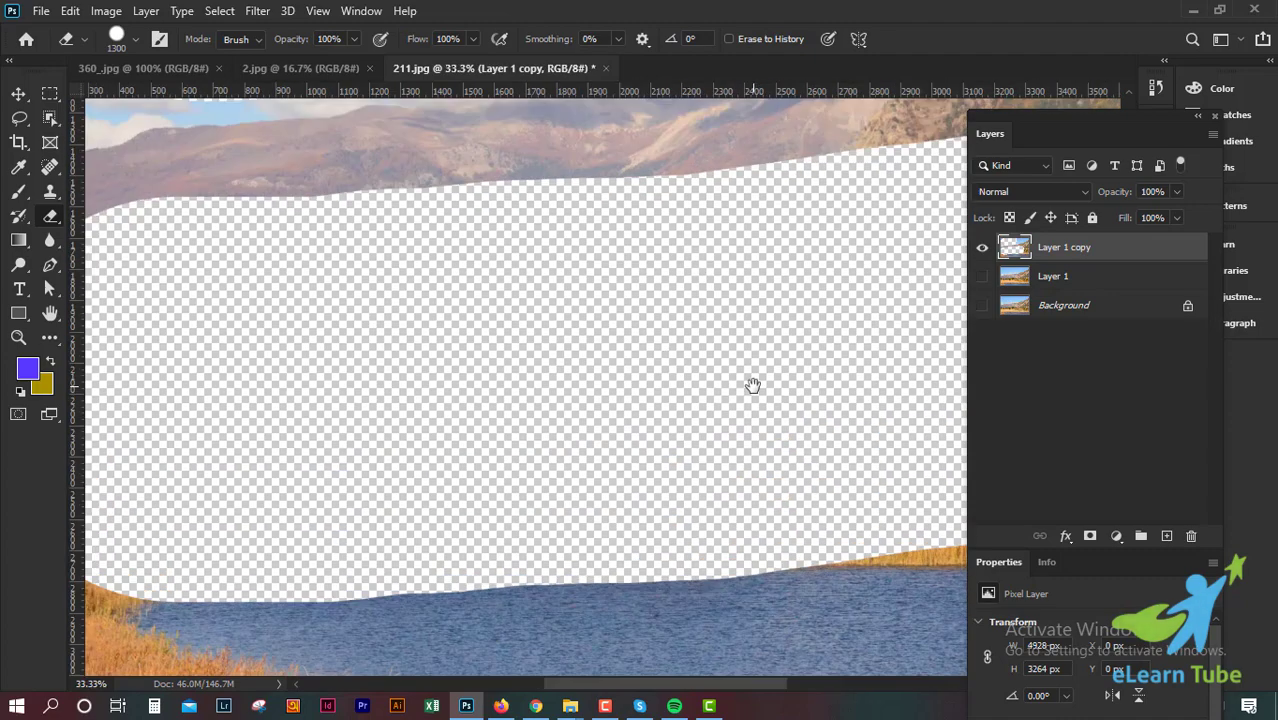
pyautogui.moveTo(716, 352)
pyautogui.mouseDown()
pyautogui.moveTo(730, 630)
pyautogui.moveTo(762, 502)
pyautogui.mouseUp()
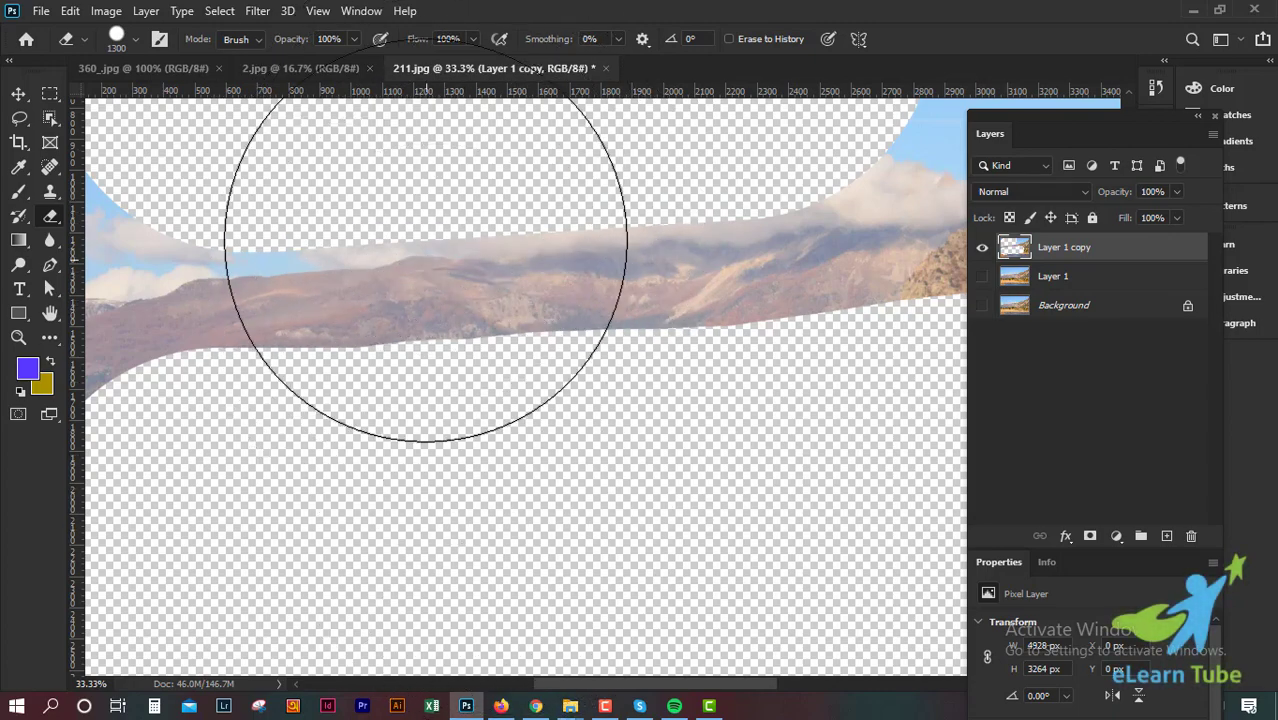
pyautogui.hotkey('ctrl', '-')
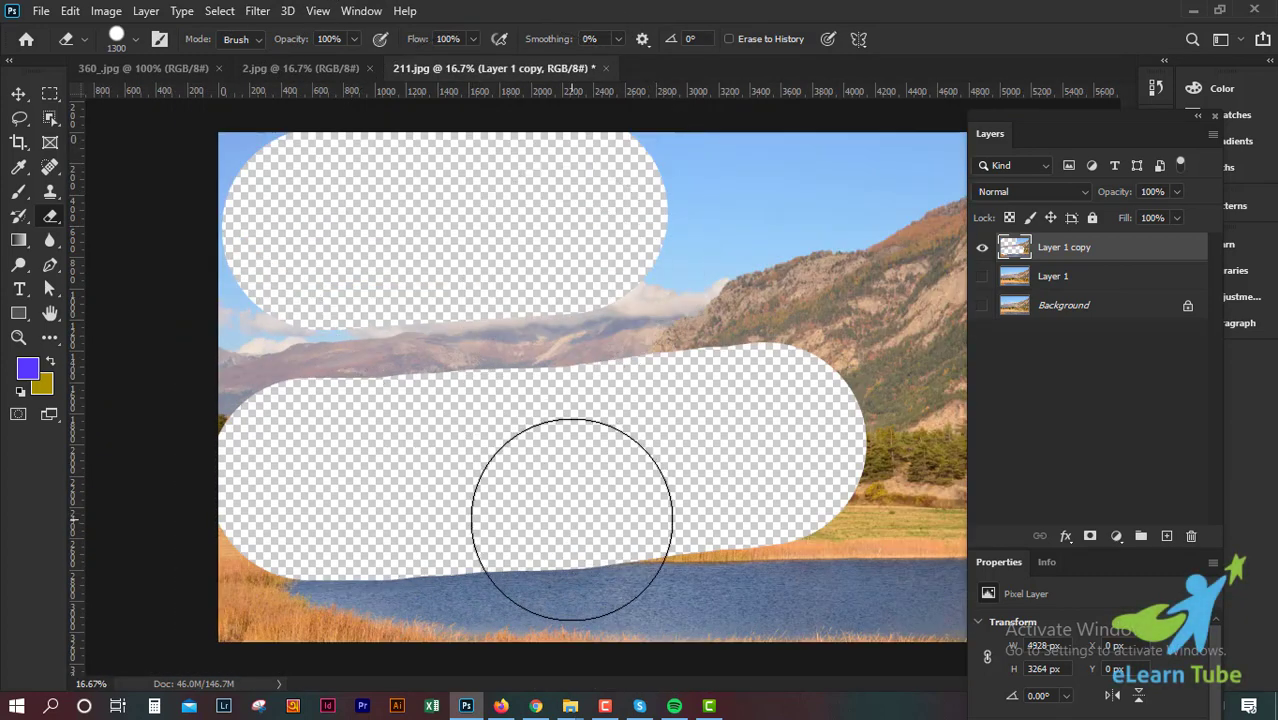
pyautogui.click(619, 38)
pyautogui.moveTo(622, 60); pyautogui.dragTo(705, 60)
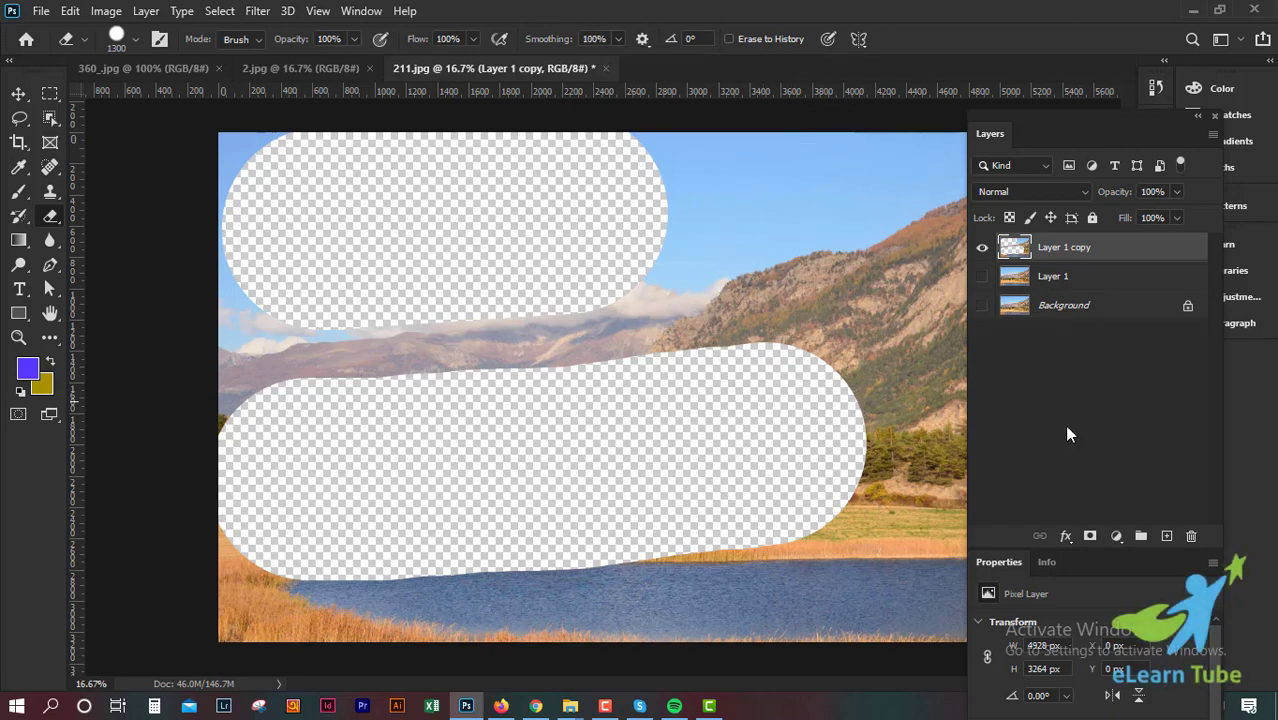
pyautogui.moveTo(1120, 248); pyautogui.dragTo(1191, 536)
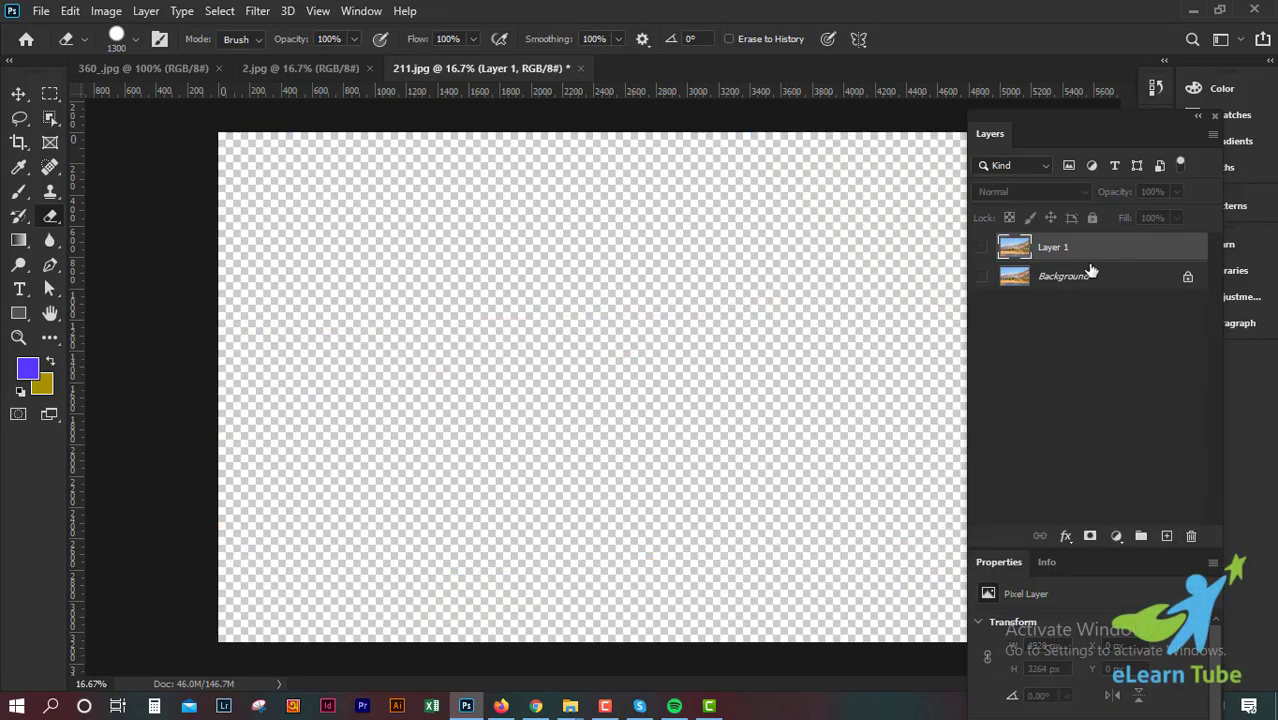
# - Restore the deleted Layer 1 copy and keep the Eraser Mode set to Brush
pyautogui.hotkey('ctrl', 'z')
pyautogui.click(982, 247)
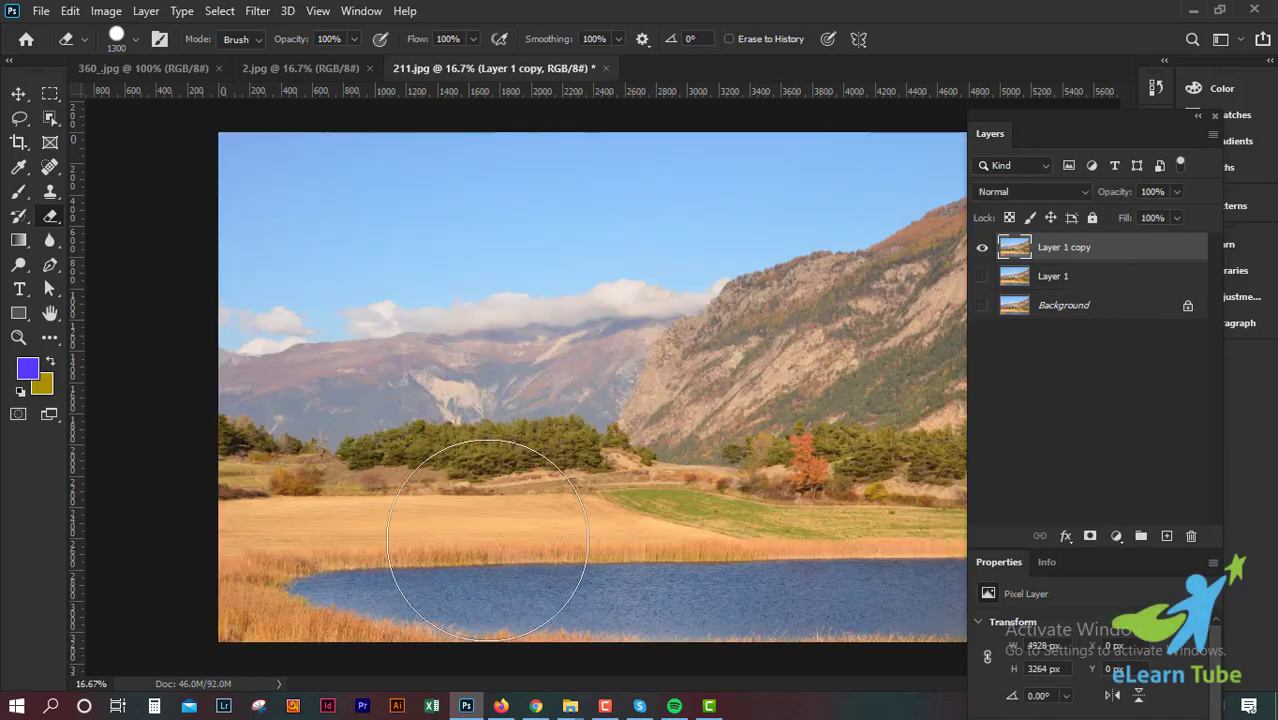
pyautogui.click(258, 40)
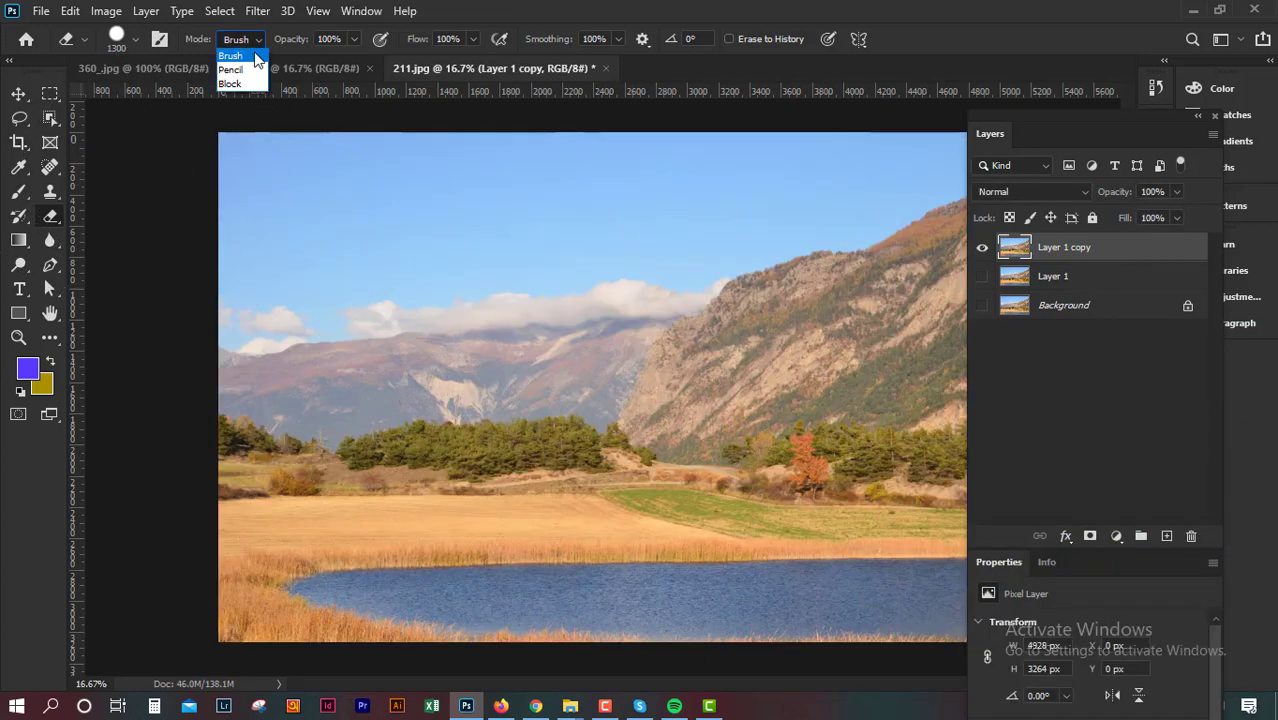
pyautogui.click(410, 8)
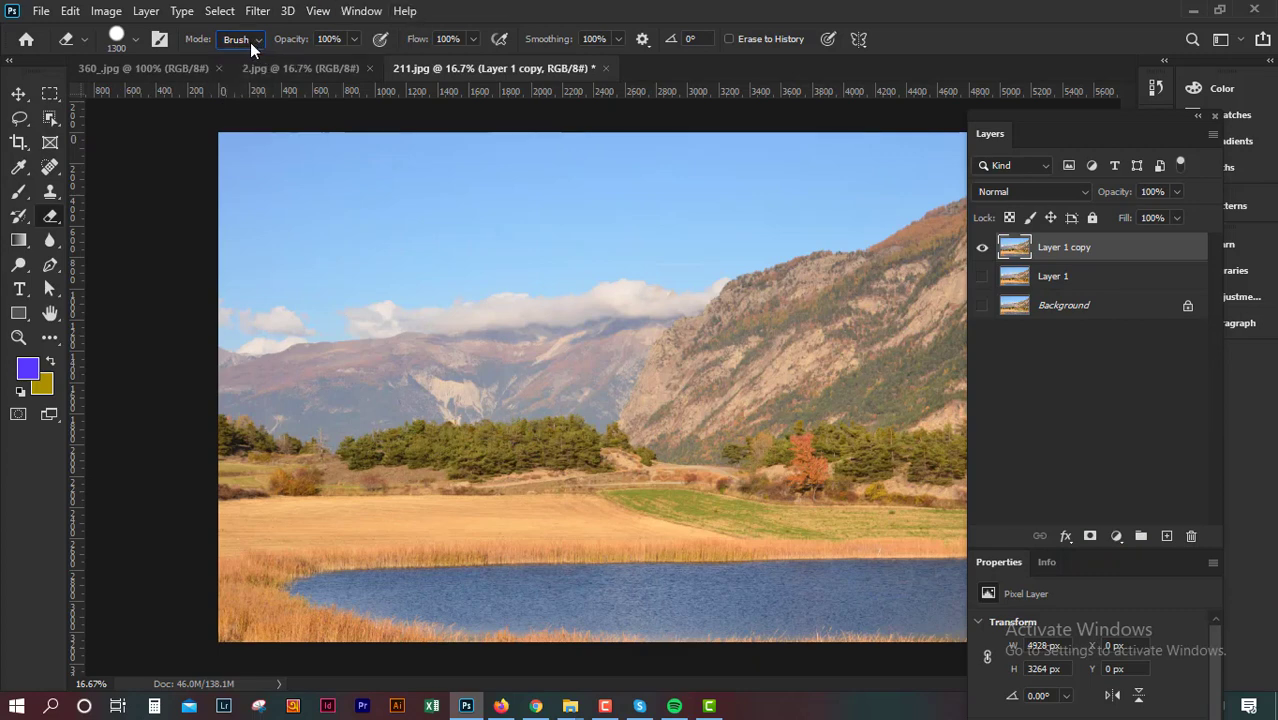
pyautogui.click(140, 37)
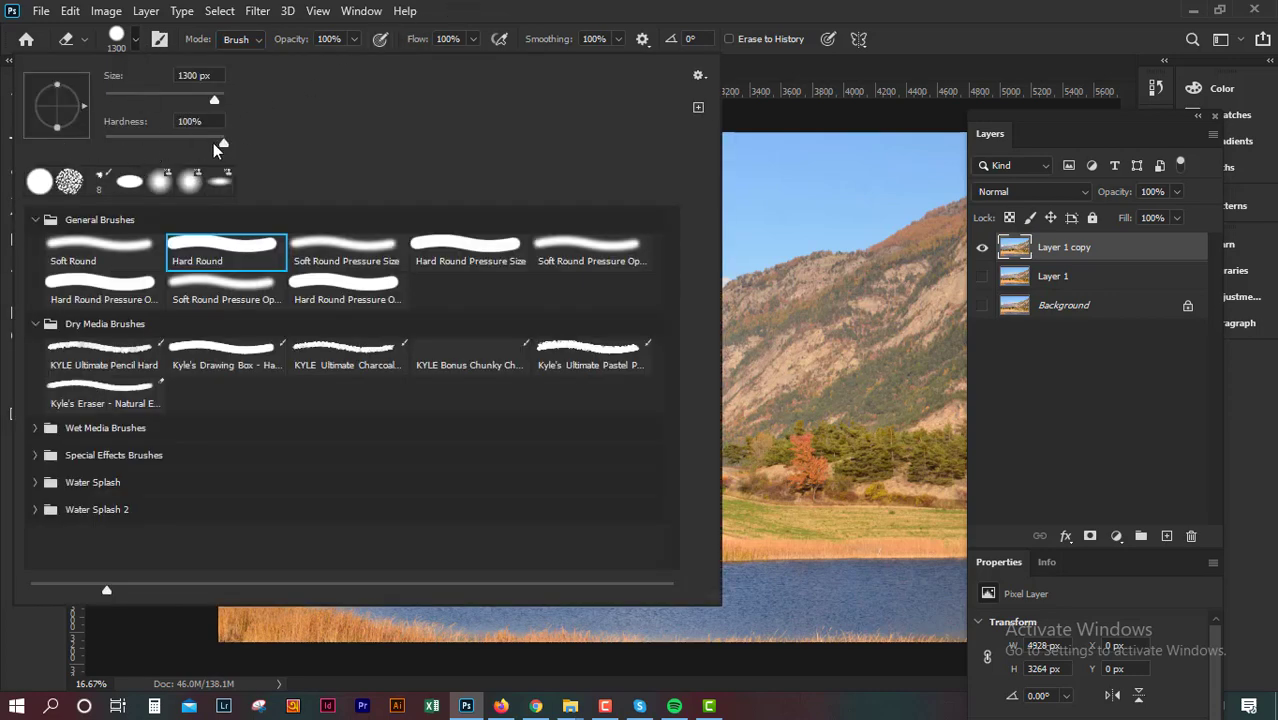
# - Erase bands of sky and the mid-left mountains with an 18%-hardness soft eraser
pyautogui.moveTo(218, 145); pyautogui.dragTo(127, 141)
pyautogui.press('Return')
pyautogui.moveTo(330, 225); pyautogui.dragTo(817, 232)
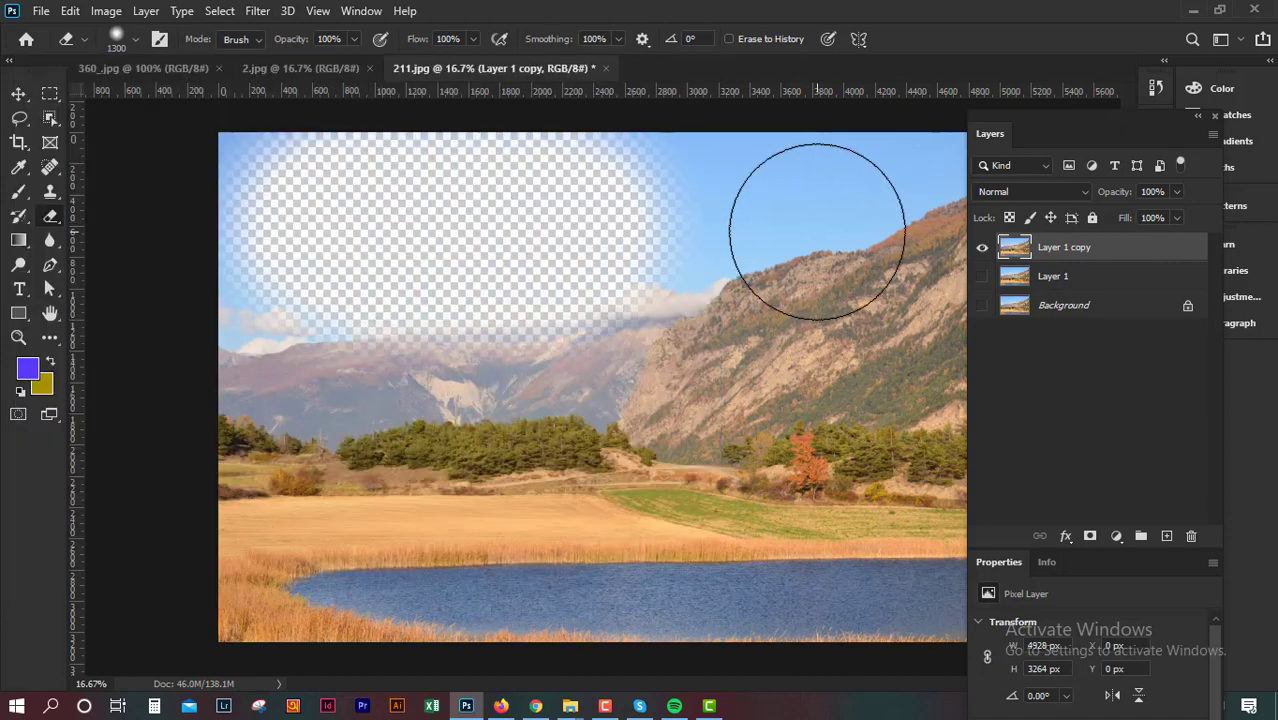
pyautogui.moveTo(371, 414); pyautogui.dragTo(560, 430)
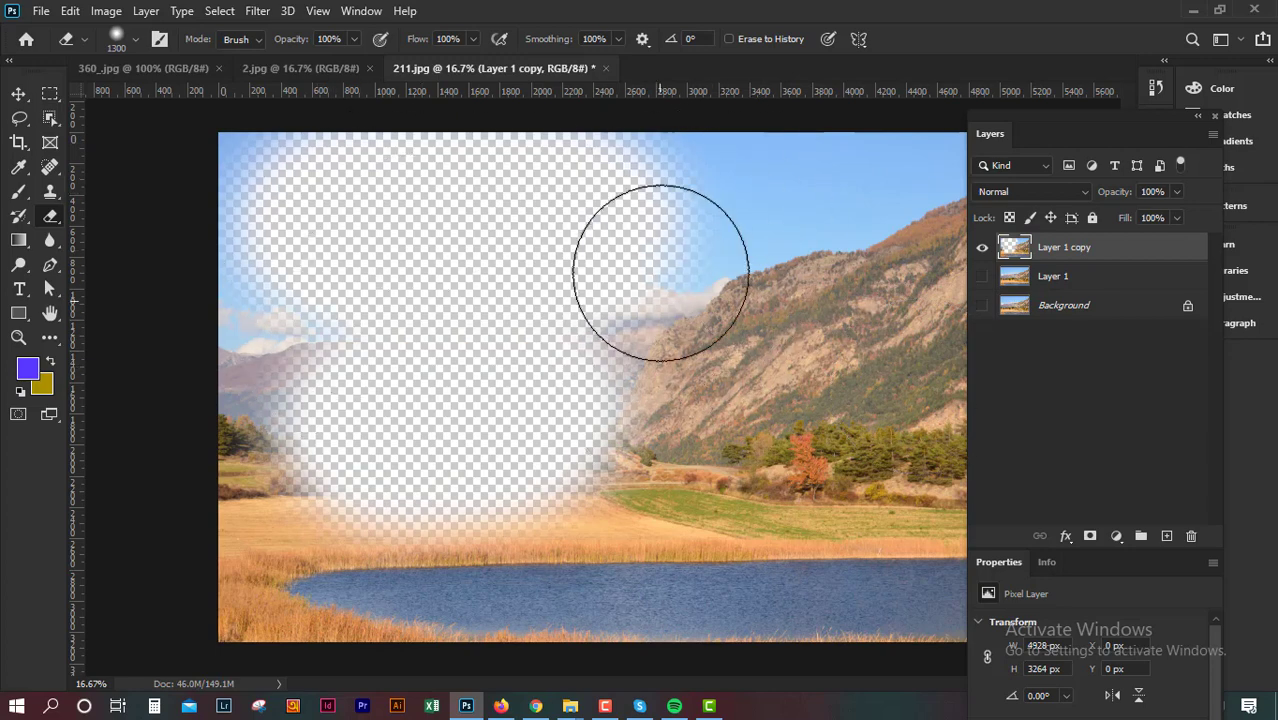
pyautogui.moveTo(428, 243); pyautogui.dragTo(296, 220)
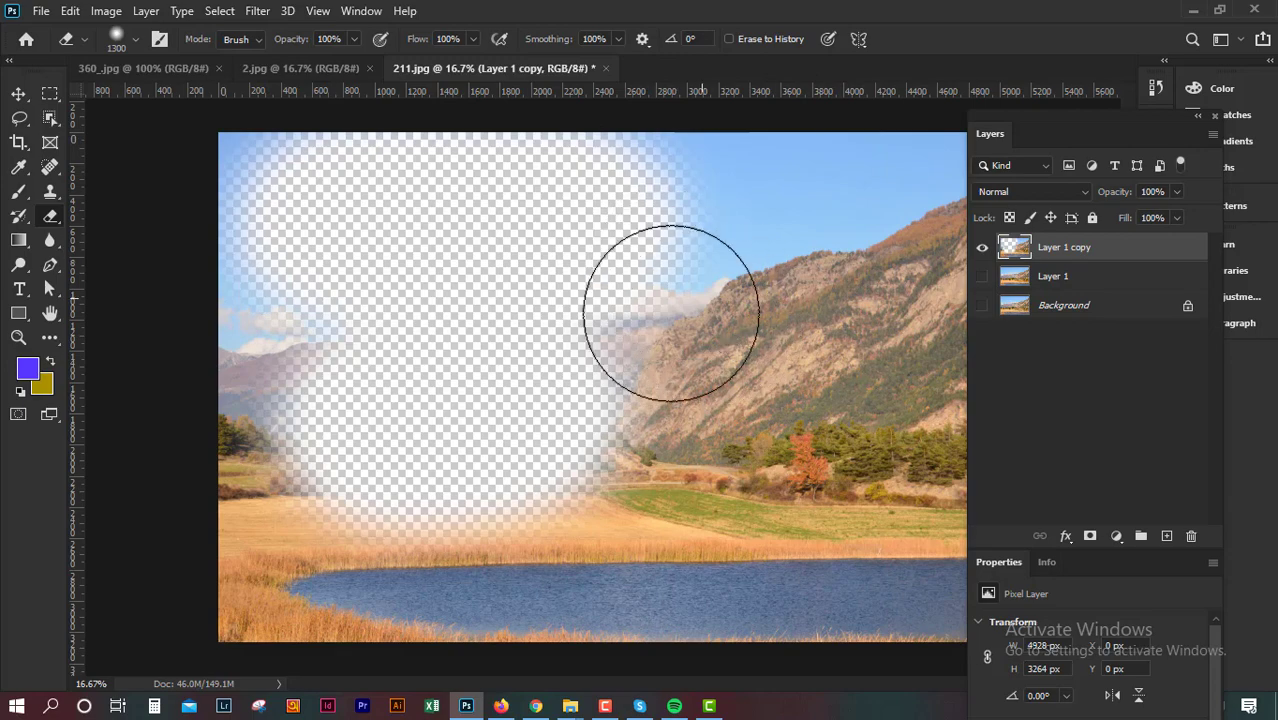
# - Raise the eraser hardness and erase a hard-edged vertical strip on the right
pyautogui.click(140, 47)
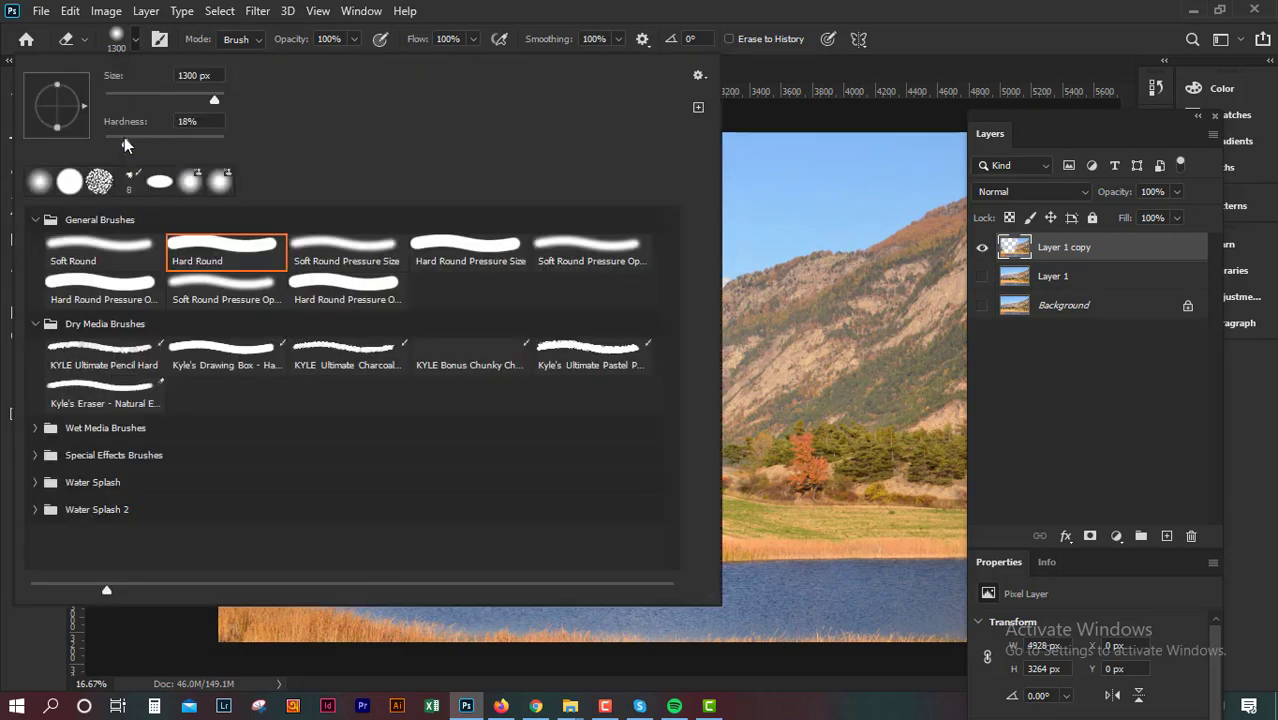
pyautogui.moveTo(124, 145); pyautogui.dragTo(214, 145)
pyautogui.press('Return')
pyautogui.moveTo(808, 248); pyautogui.dragTo(808, 395)
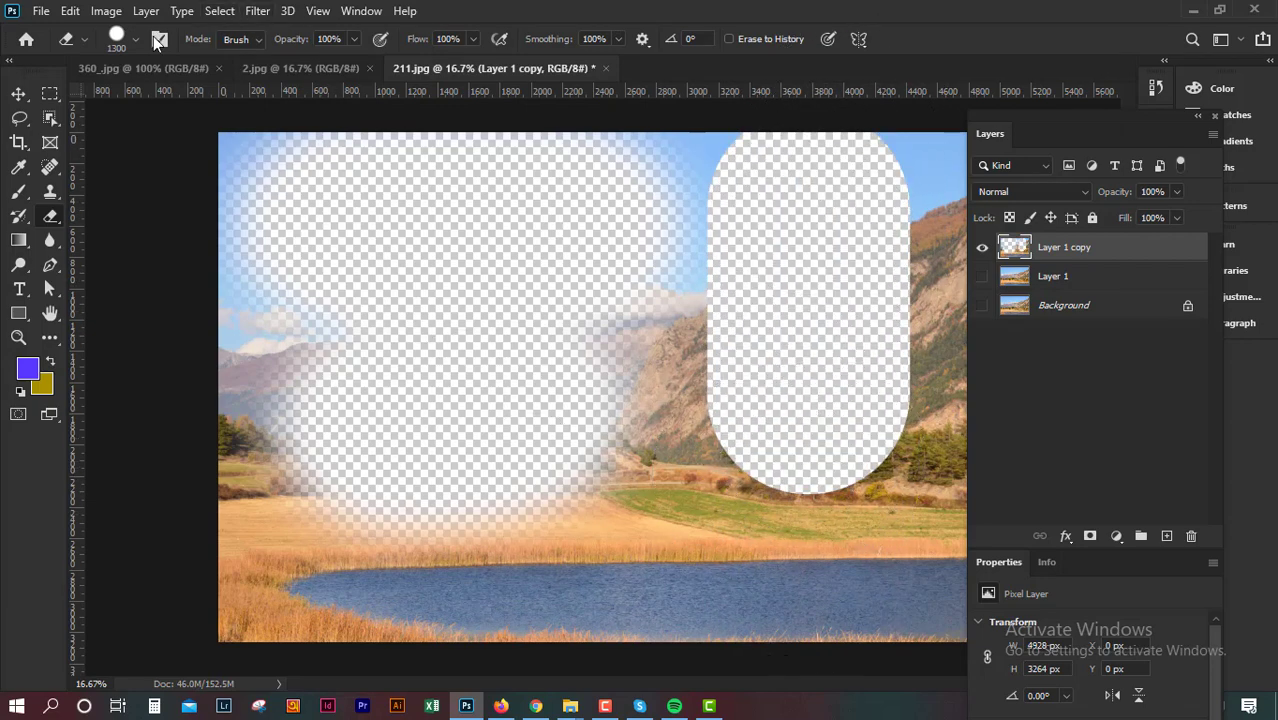
# - Erase large soft-edged areas at the left and bottom with low hardness
pyautogui.click(116, 40)
pyautogui.press('Return')
pyautogui.moveTo(320, 250)
pyautogui.mouseDown()
pyautogui.moveTo(645, 556)
pyautogui.moveTo(862, 585)
pyautogui.moveTo(531, 585)
pyautogui.mouseUp()
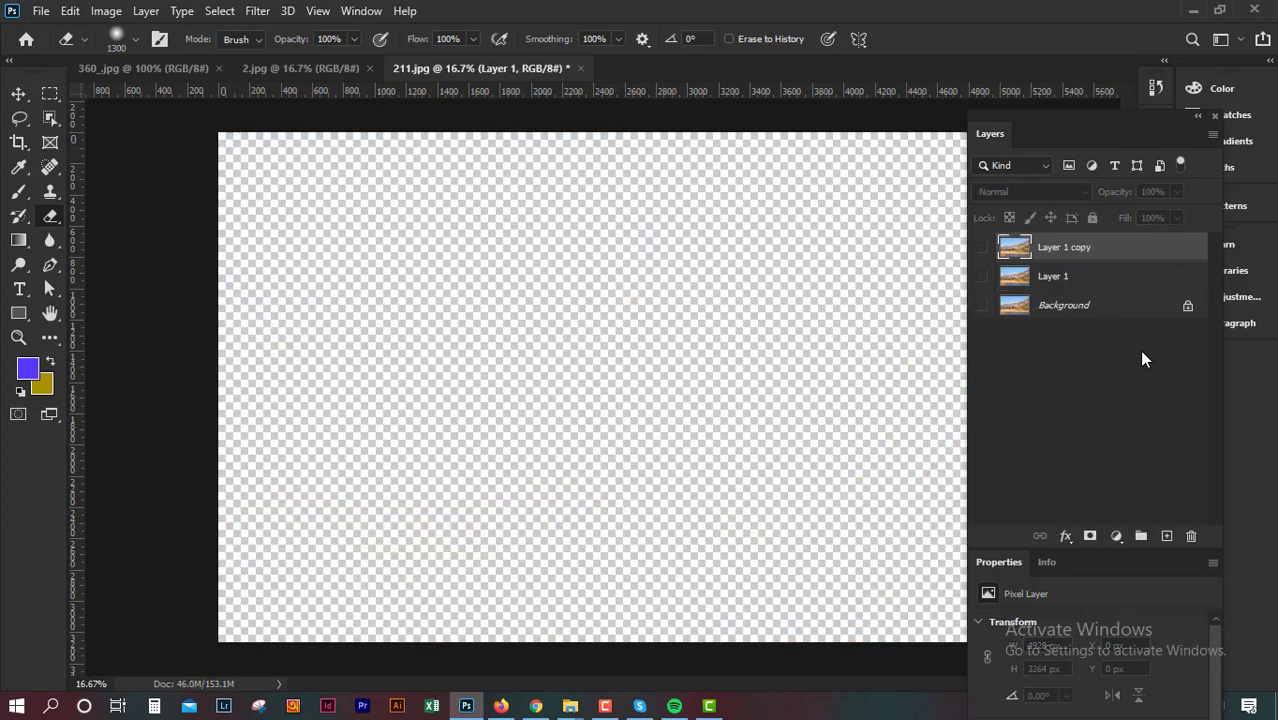
# - Show Layer 1 copy and set the brush to KYLE Ultimate Pencil Hard at 1300 px
pyautogui.click(982, 247)
pyautogui.click(136, 38)
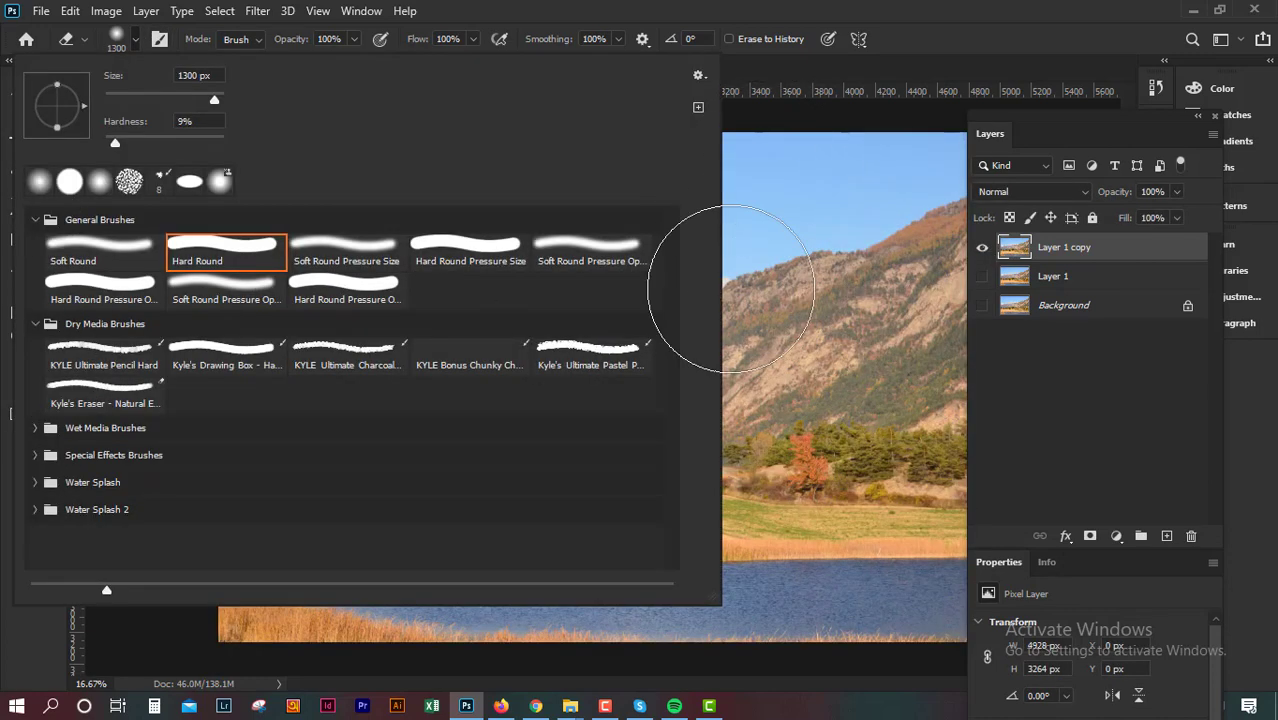
pyautogui.click(451, 244)
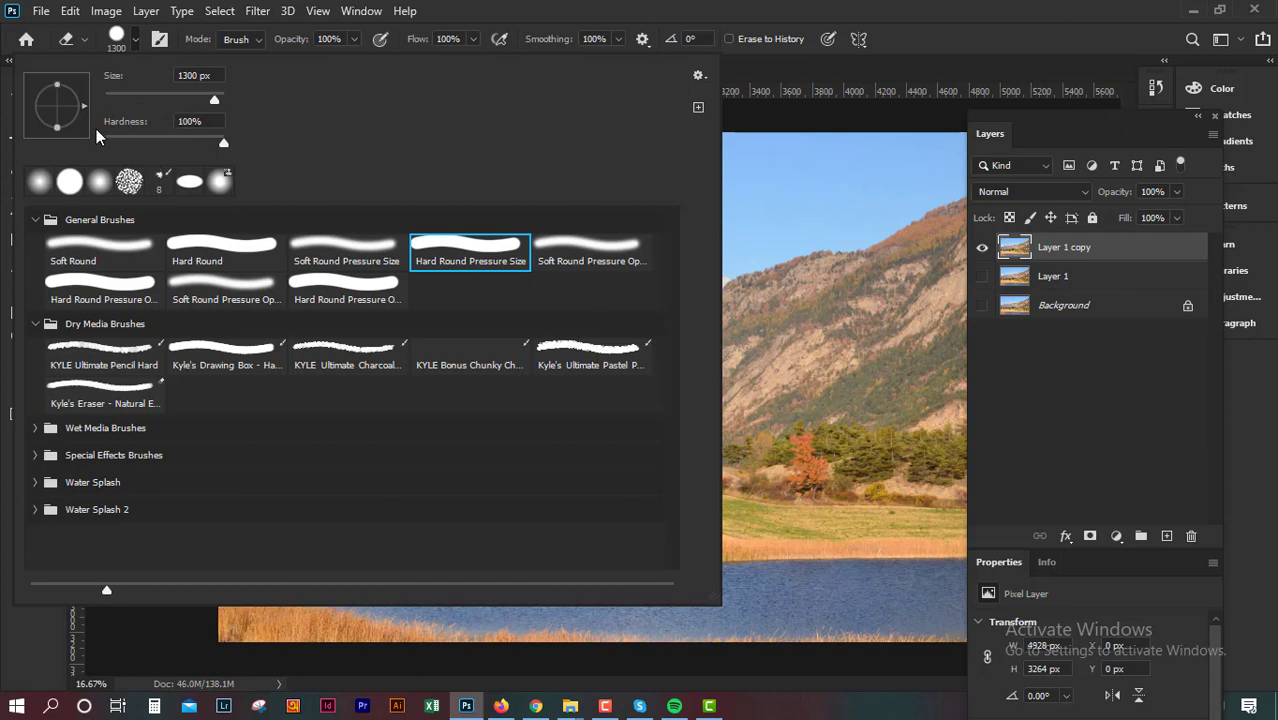
pyautogui.click(70, 366)
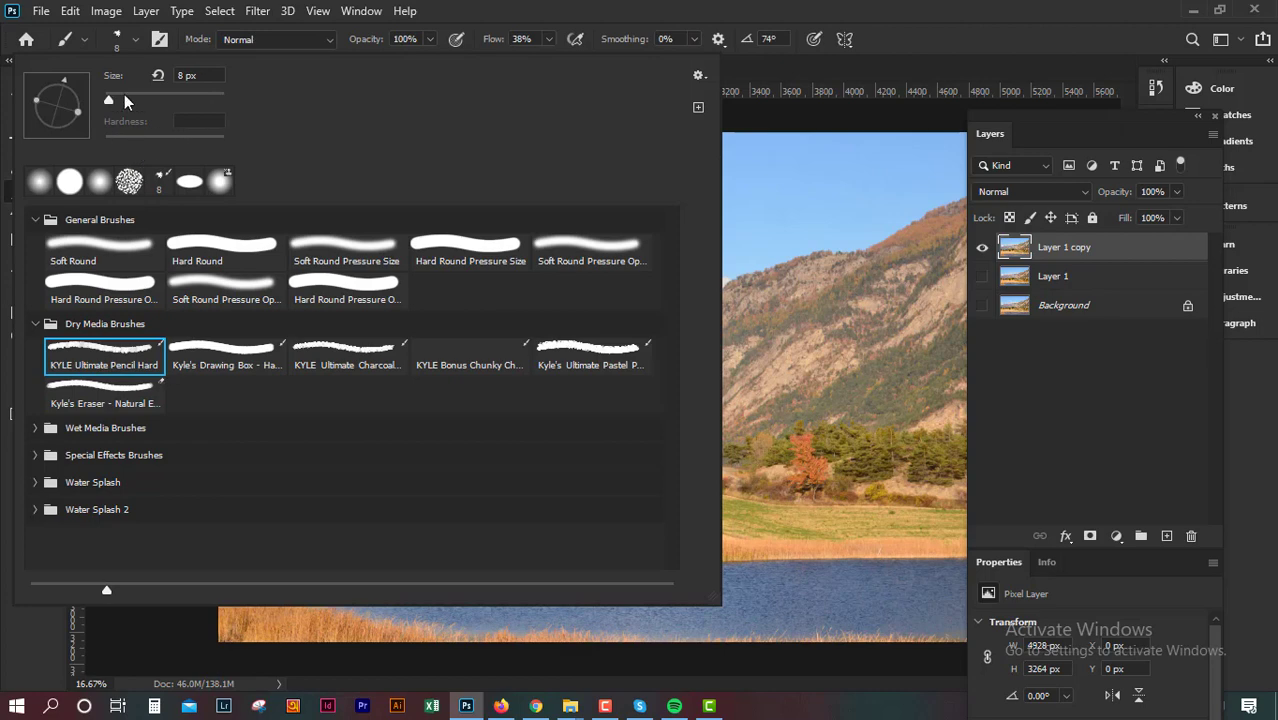
pyautogui.click(528, 22)
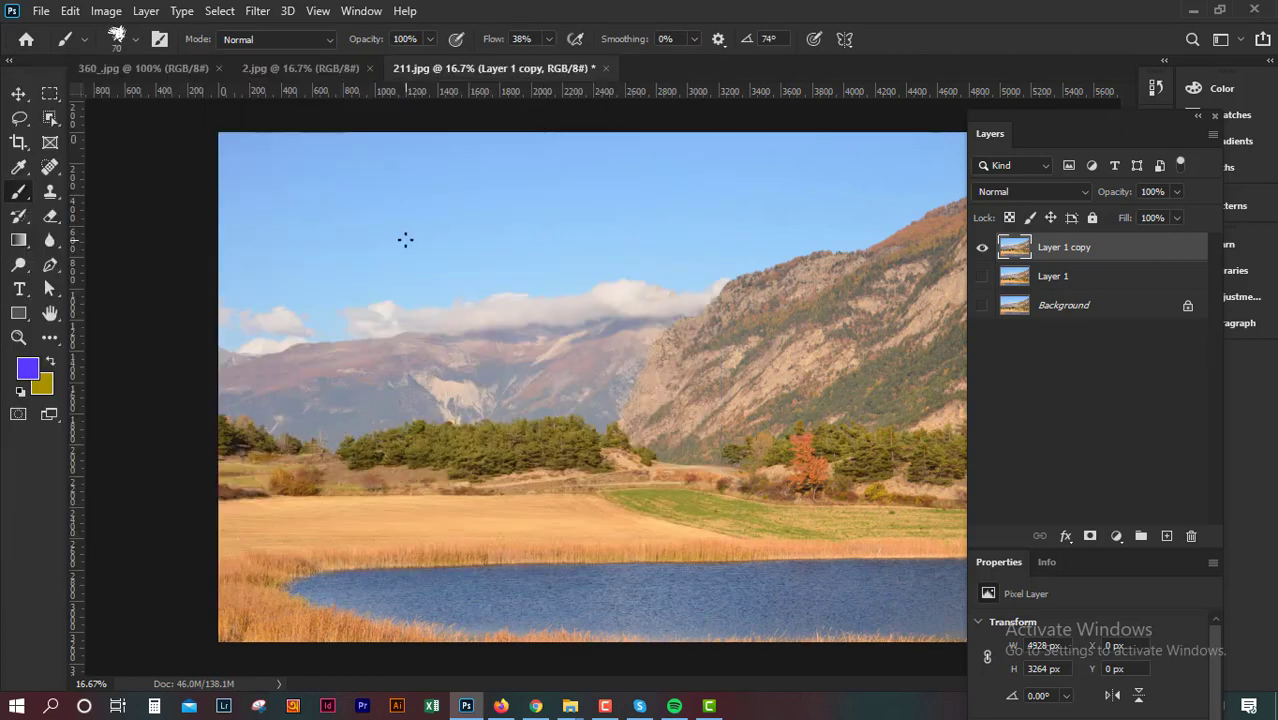
pyautogui.press(']')
pyautogui.press(']')
pyautogui.press(']')
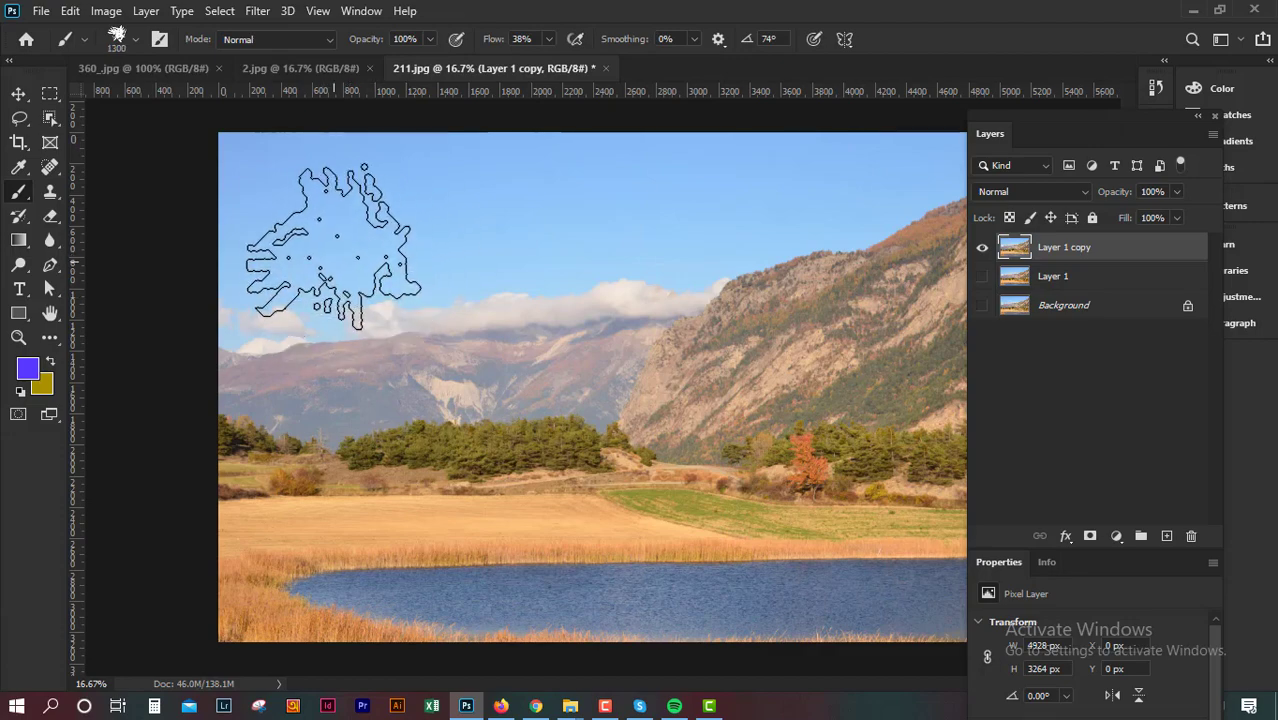
# - Paint blue-violet strokes over the landscape, then undo them
pyautogui.moveTo(300, 246)
pyautogui.mouseDown()
pyautogui.moveTo(827, 214)
pyautogui.moveTo(856, 440)
pyautogui.moveTo(470, 288)
pyautogui.moveTo(941, 342)
pyautogui.moveTo(856, 314)
pyautogui.moveTo(456, 285)
pyautogui.moveTo(625, 432)
pyautogui.mouseUp()
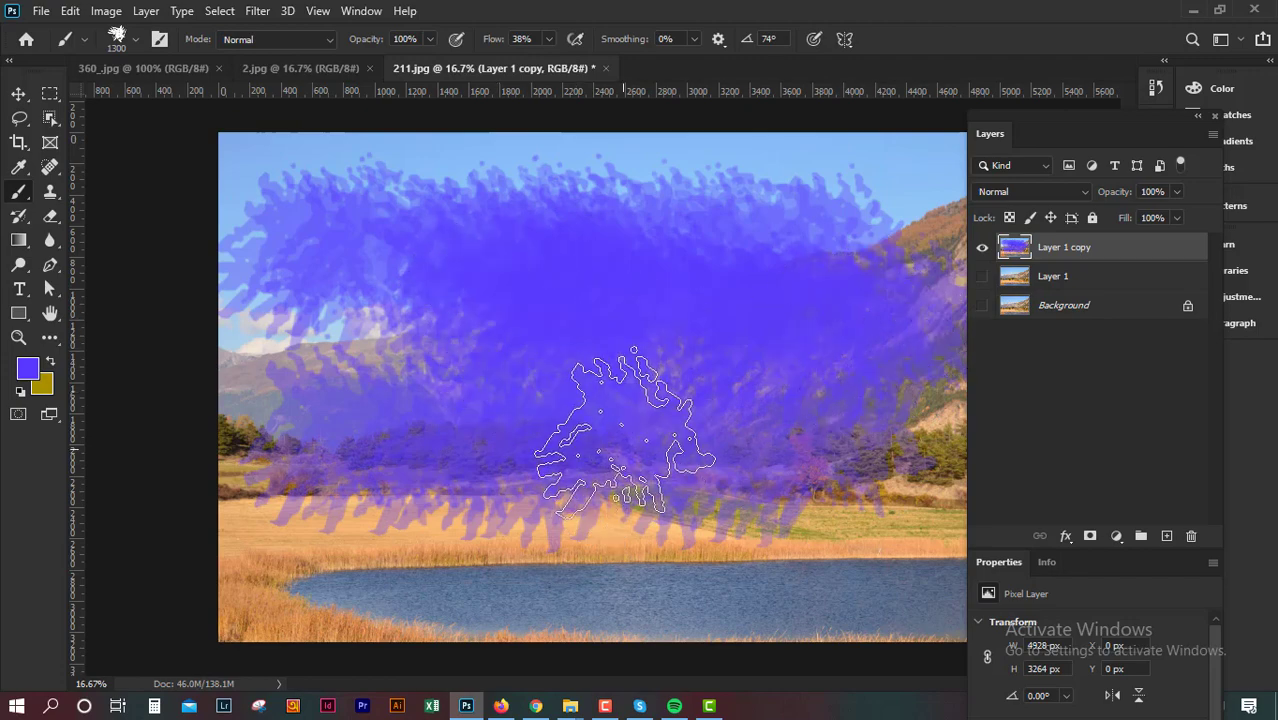
pyautogui.hotkey('ctrl', 'z')
pyautogui.hotkey('ctrl', 'z')
pyautogui.hotkey('ctrl', 'z')
pyautogui.hotkey('ctrl', 'z')
pyautogui.hotkey('ctrl', 'z')
pyautogui.hotkey('ctrl', 'z')
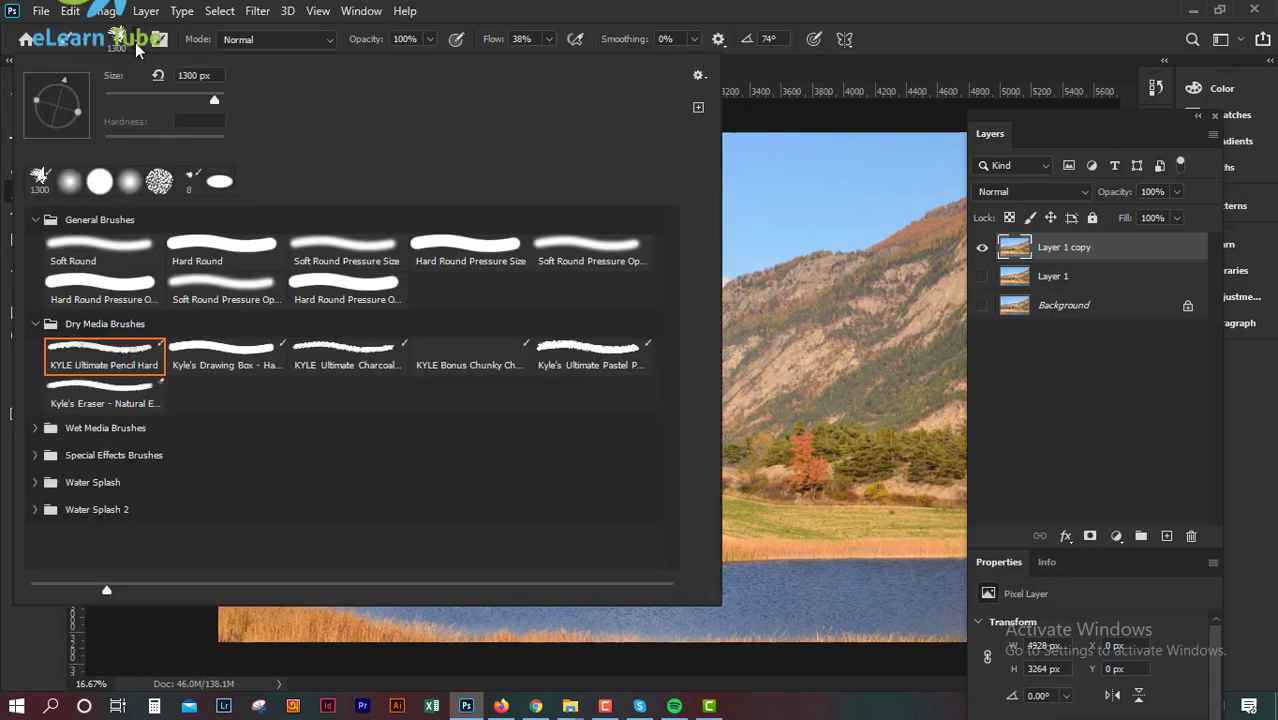
pyautogui.click(133, 39)
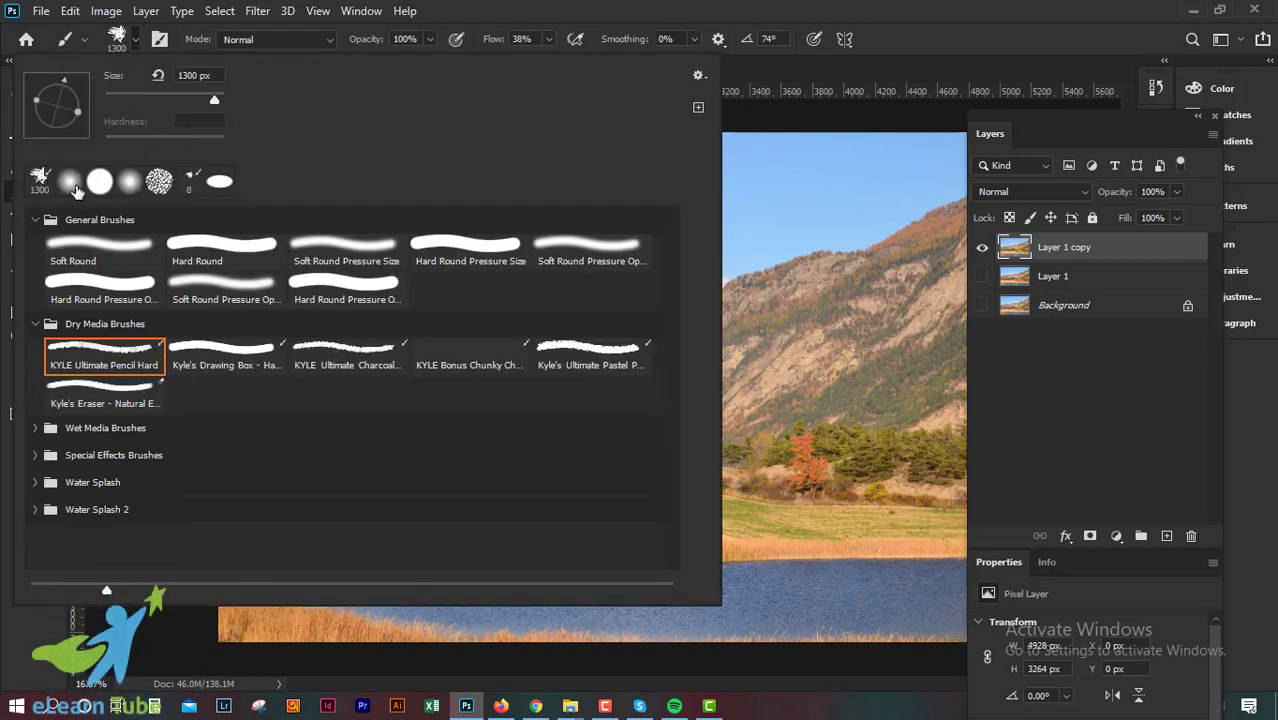
pyautogui.click(710, 7)
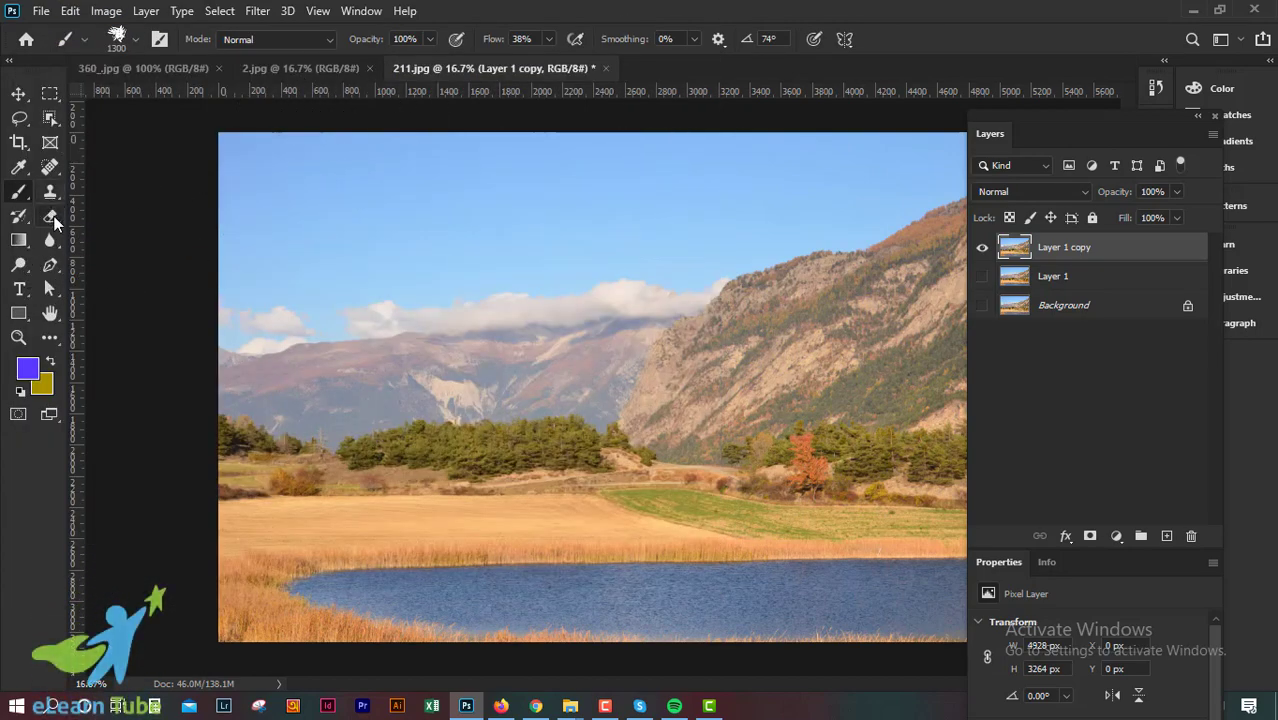
pyautogui.click(50, 216)
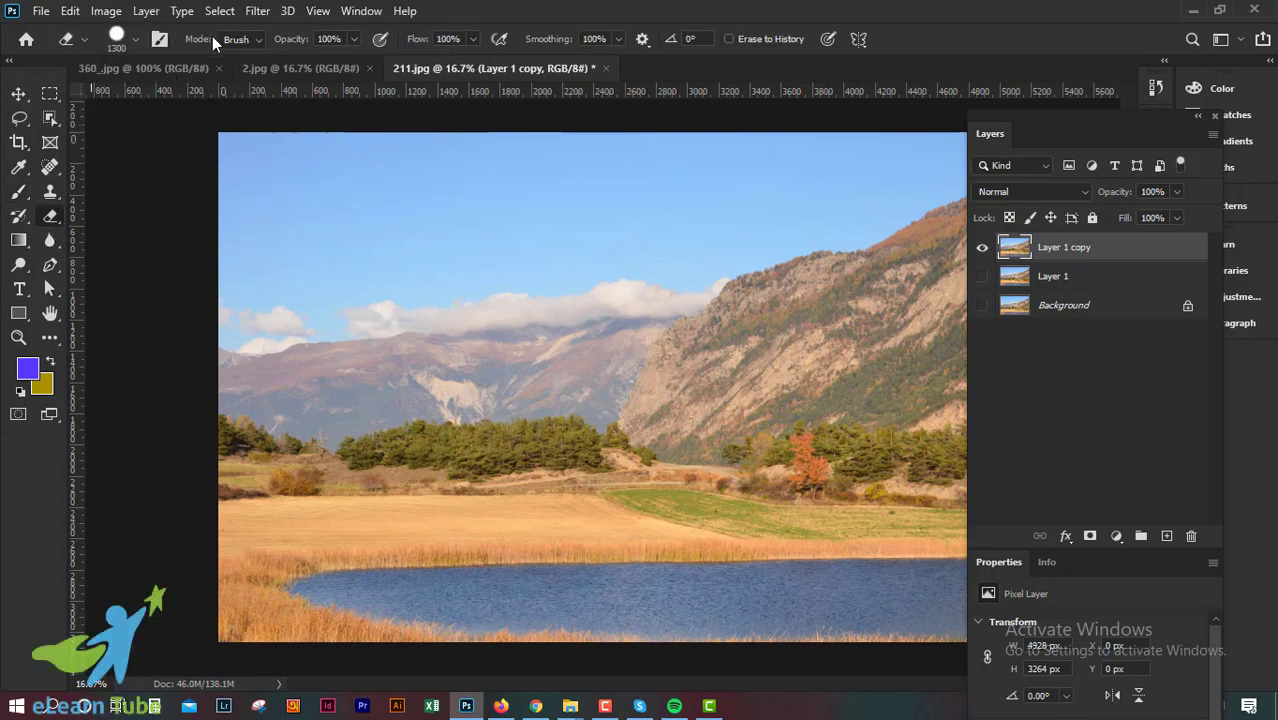
pyautogui.click(137, 42)
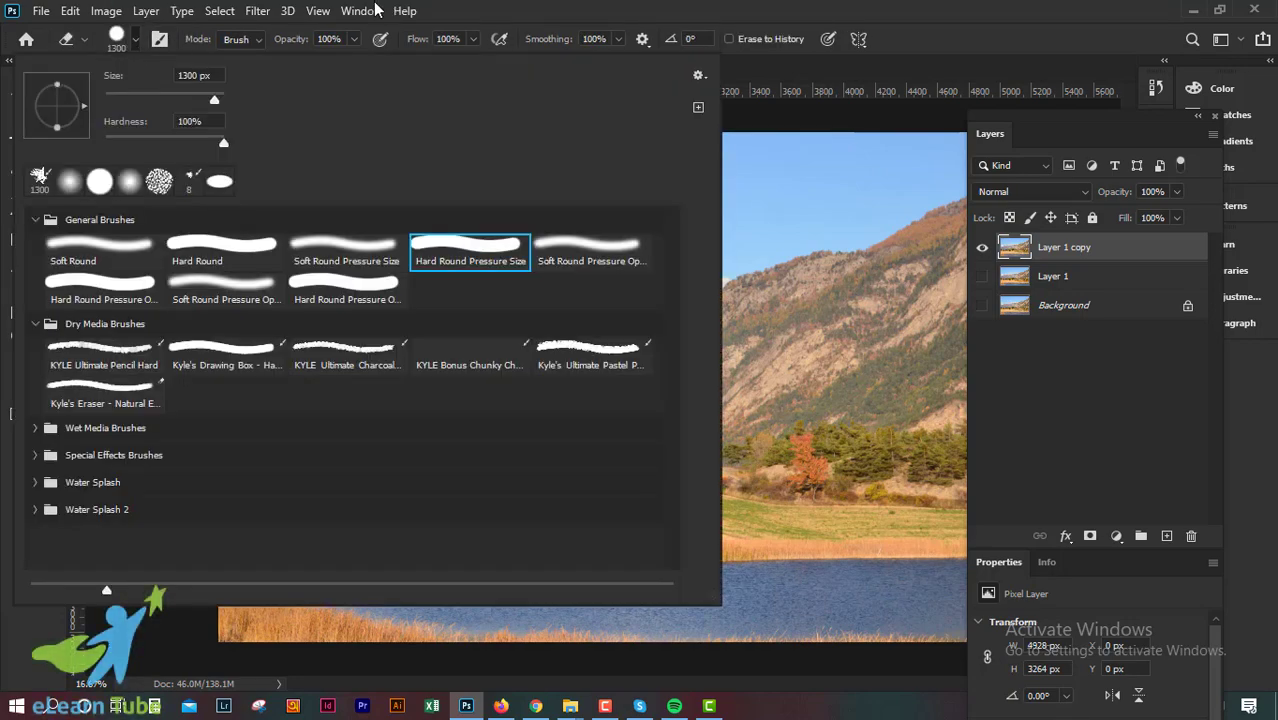
pyautogui.click(256, 43)
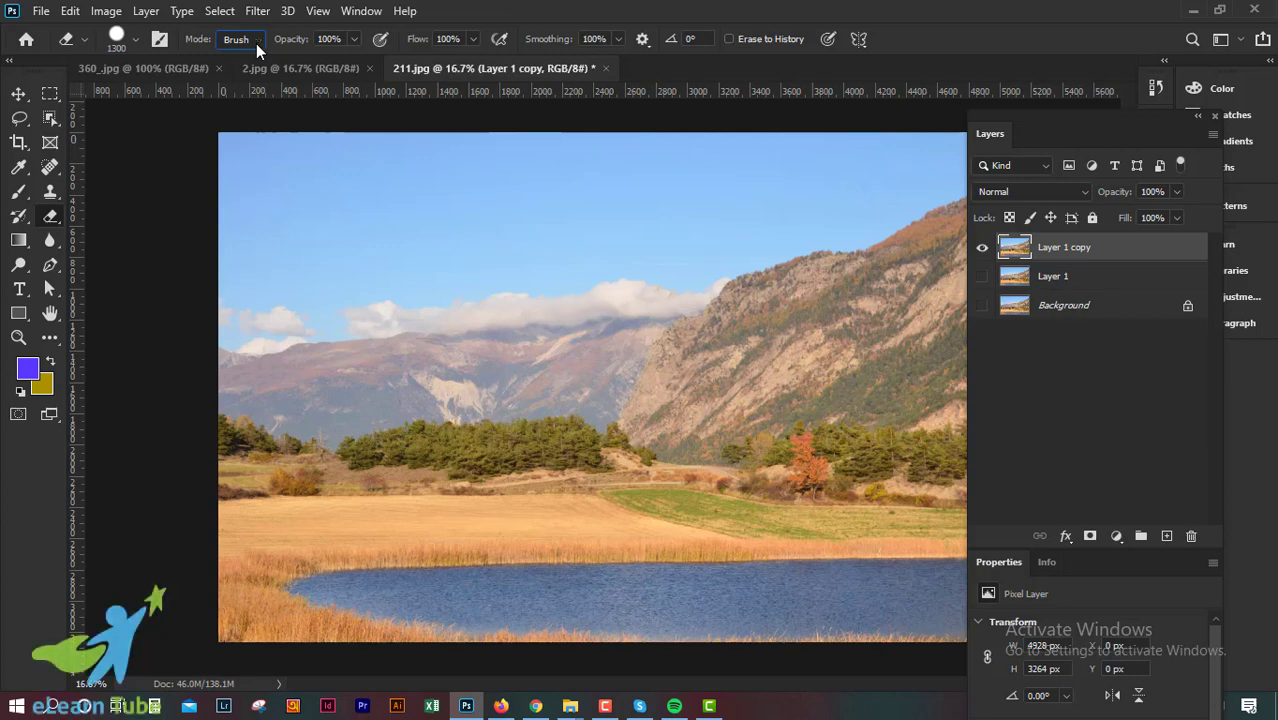
pyautogui.click(256, 43)
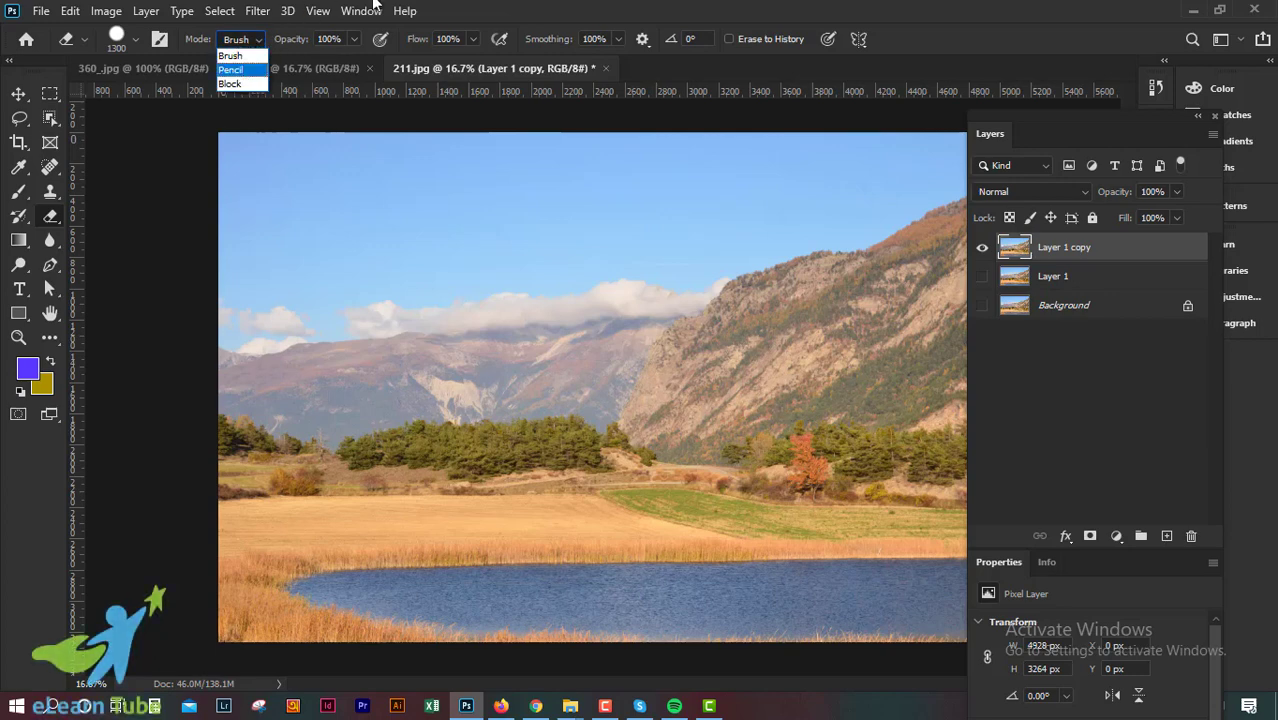
pyautogui.press('Escape')
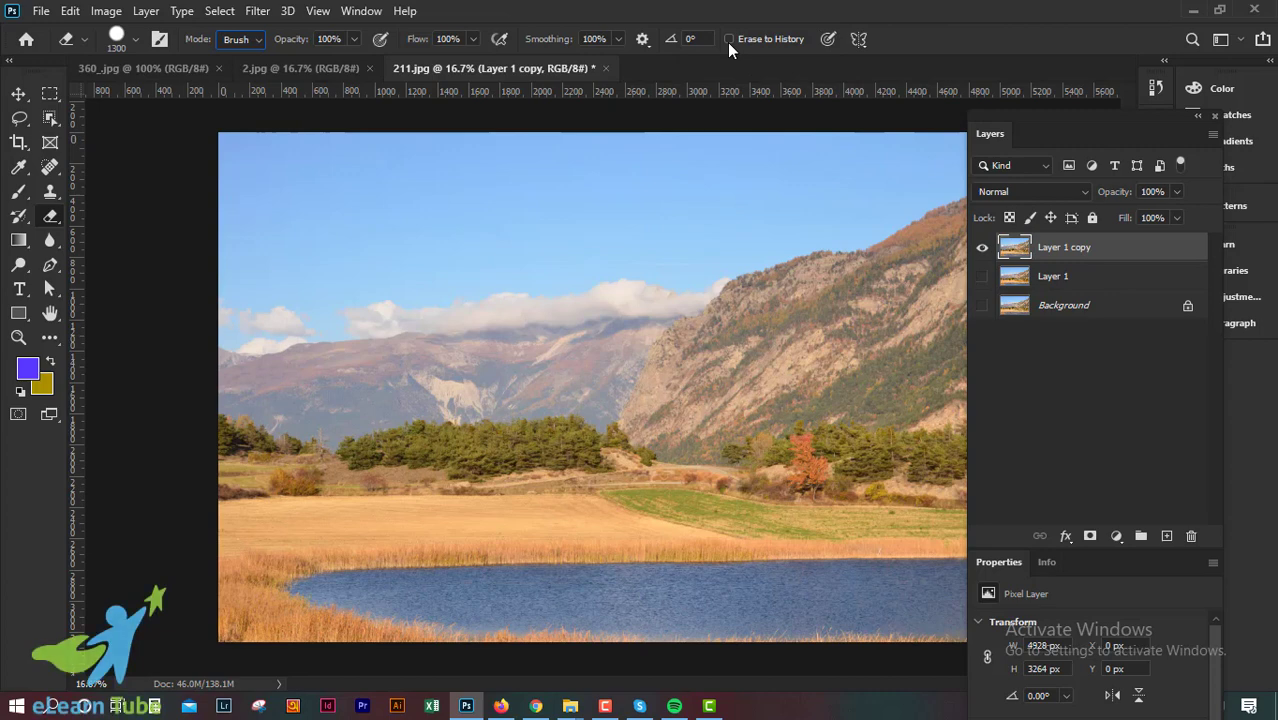
# - Erase a large area of sky, then paint it back with Erase to History on
pyautogui.moveTo(354, 228); pyautogui.dragTo(462, 232)
pyautogui.moveTo(737, 220); pyautogui.dragTo(793, 214)
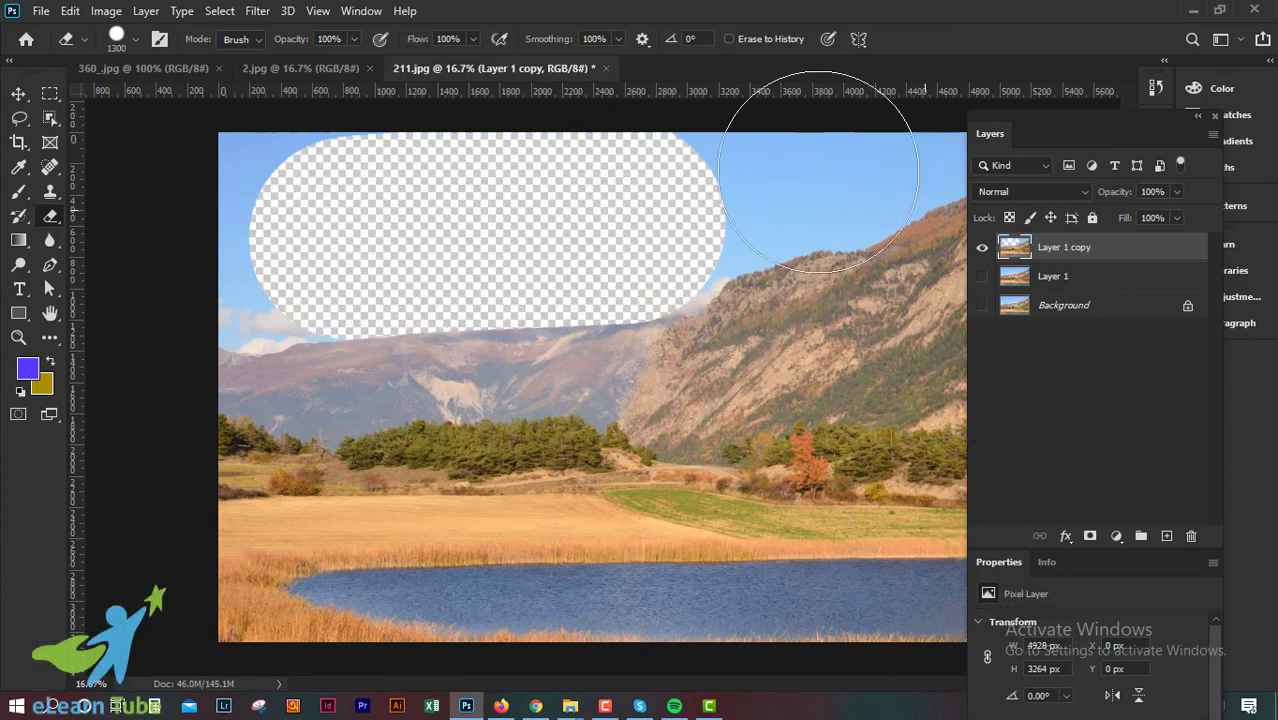
pyautogui.click(729, 39)
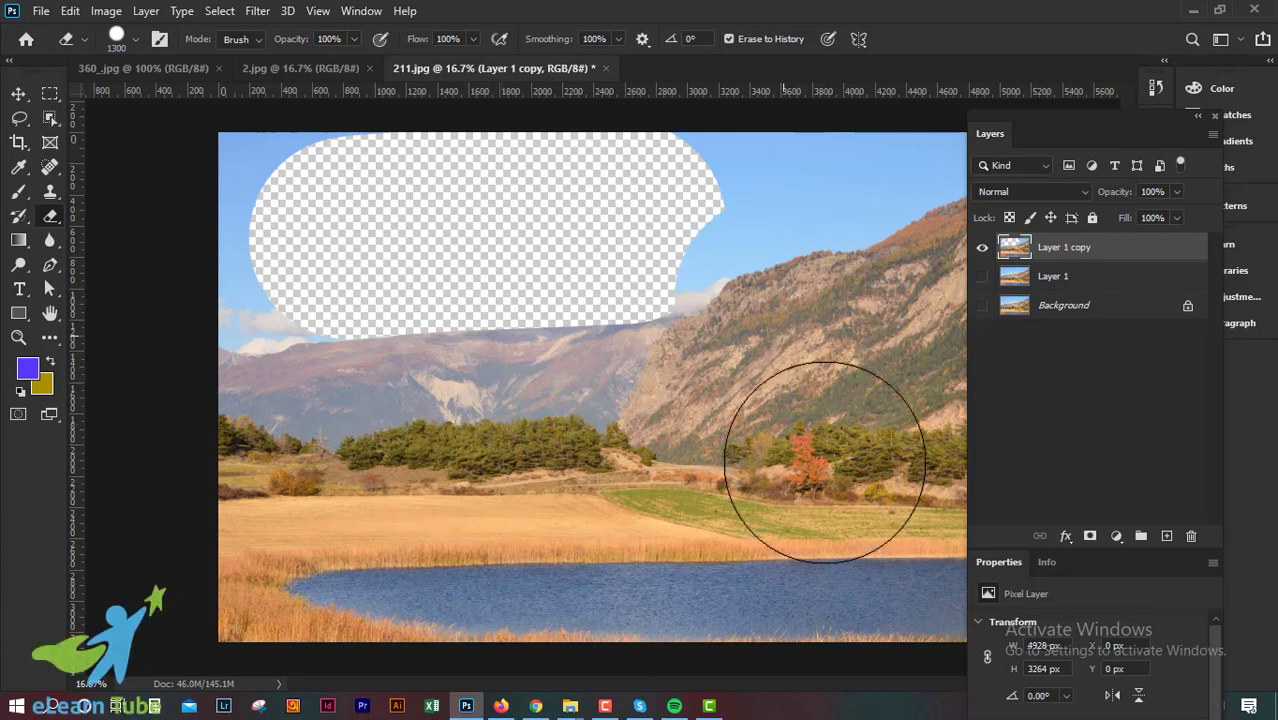
pyautogui.moveTo(680, 250)
pyautogui.mouseDown()
pyautogui.moveTo(567, 335)
pyautogui.moveTo(379, 228)
pyautogui.moveTo(656, 228)
pyautogui.moveTo(312, 222)
pyautogui.moveTo(300, 237)
pyautogui.moveTo(414, 234)
pyautogui.moveTo(285, 155)
pyautogui.mouseUp()
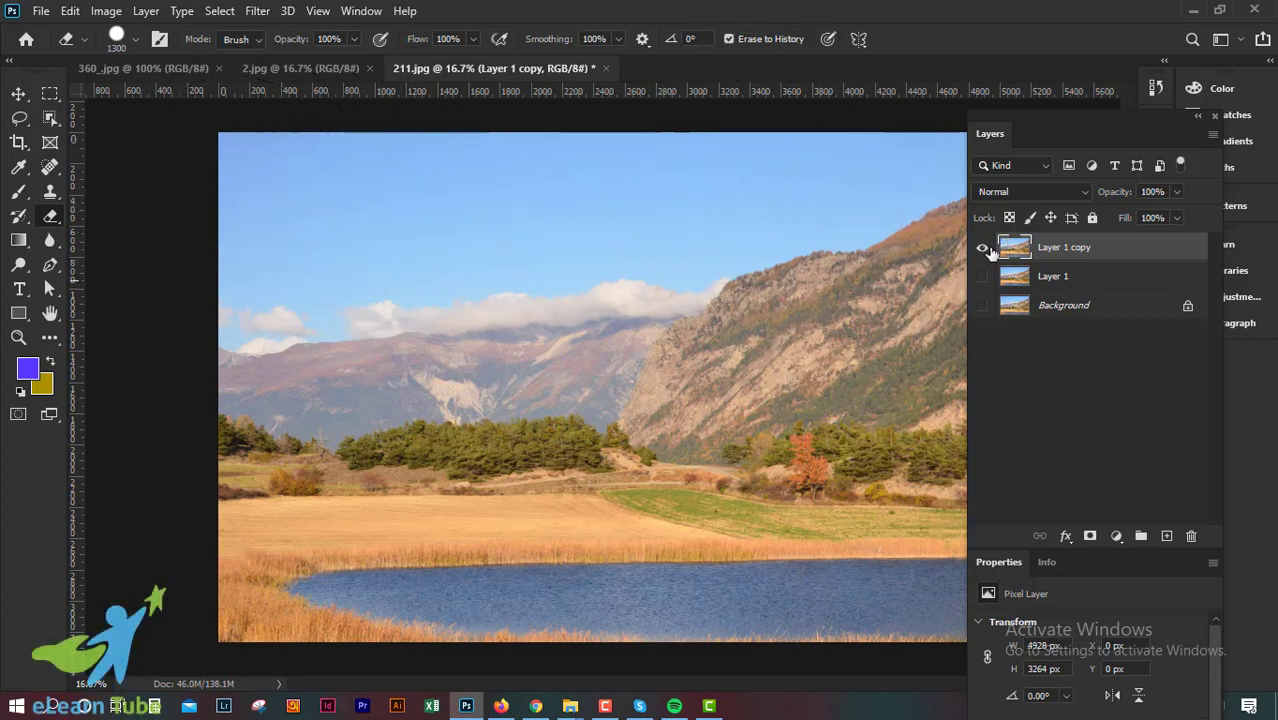
# - With Erase to History off, erase the top-left sky and large areas across the photo
pyautogui.click(728, 38)
pyautogui.moveTo(265, 205); pyautogui.dragTo(485, 230)
pyautogui.moveTo(799, 587)
pyautogui.mouseDown()
pyautogui.moveTo(642, 599)
pyautogui.moveTo(827, 157)
pyautogui.moveTo(956, 456)
pyautogui.moveTo(545, 615)
pyautogui.mouseUp()
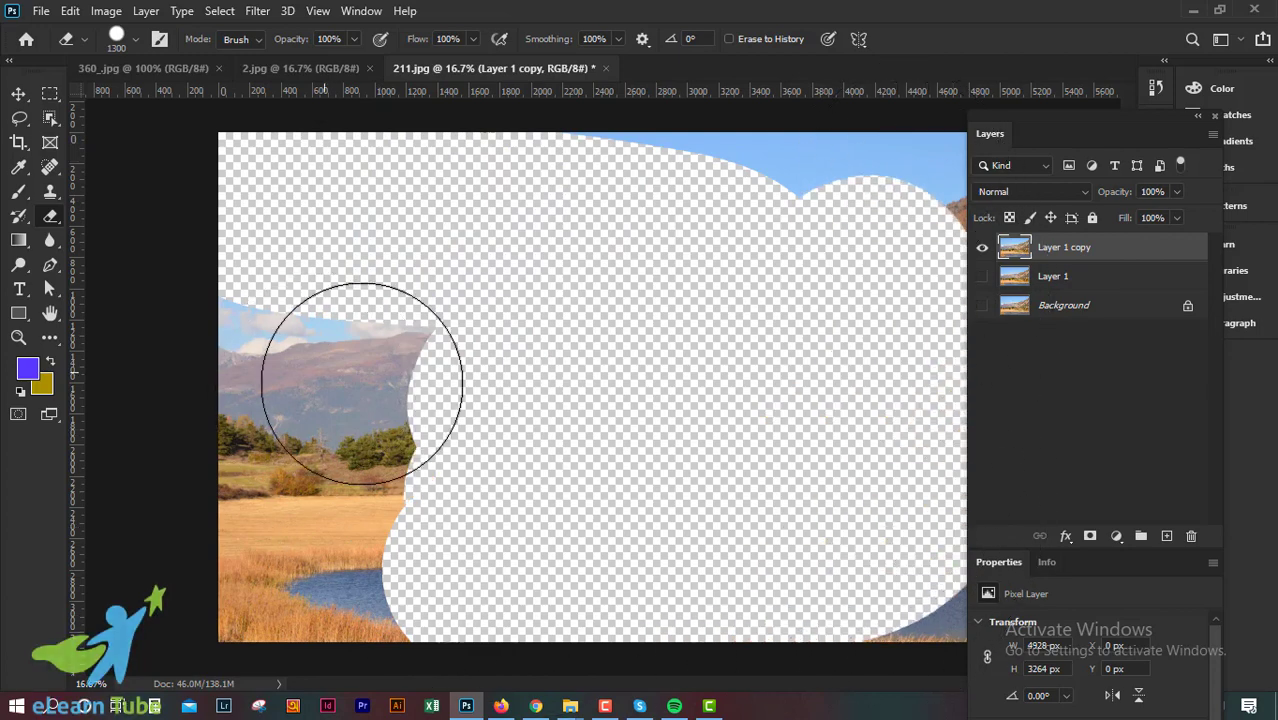
pyautogui.hotkey('ctrl', '-')
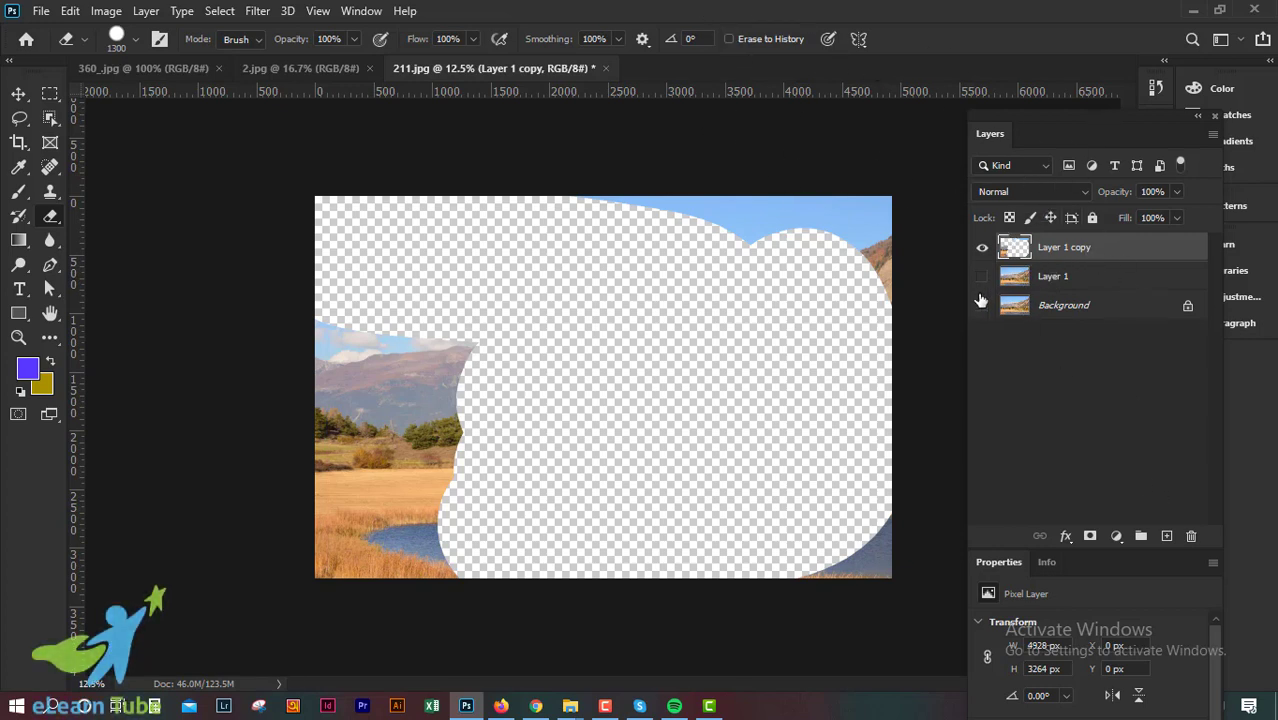
pyautogui.hotkey('ctrl', '+')
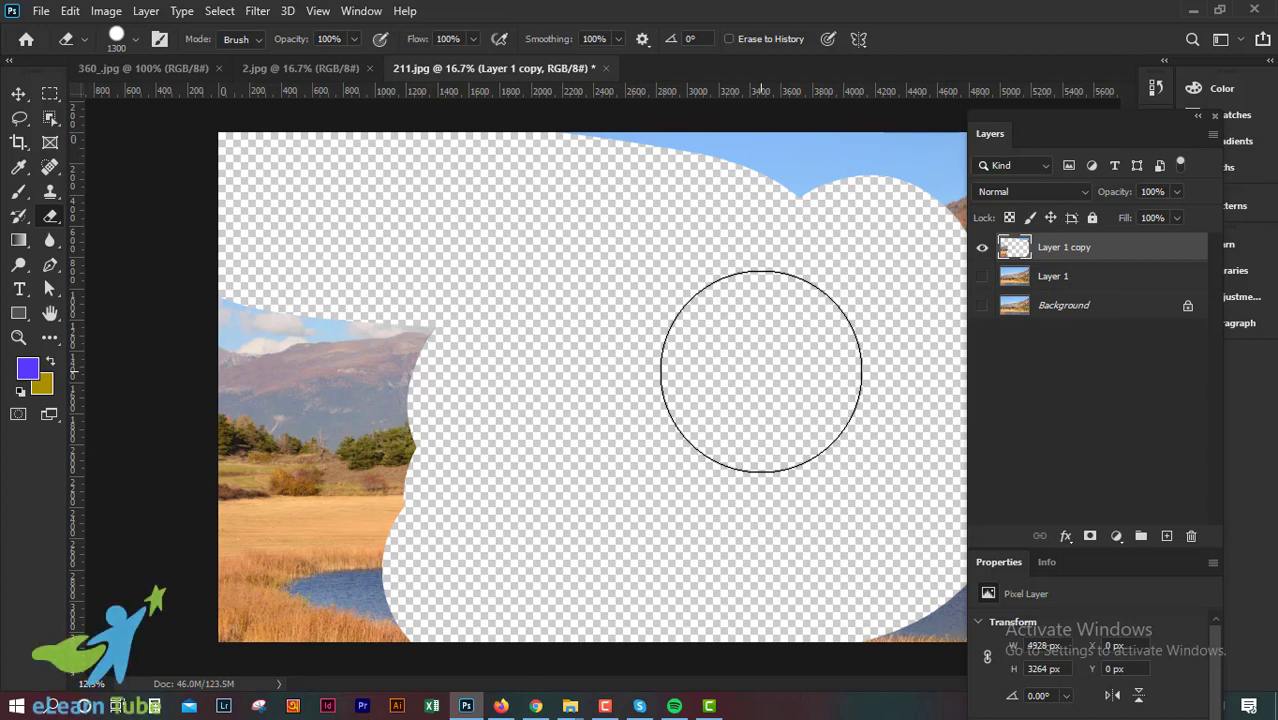
pyautogui.hotkey('ctrl', '-')
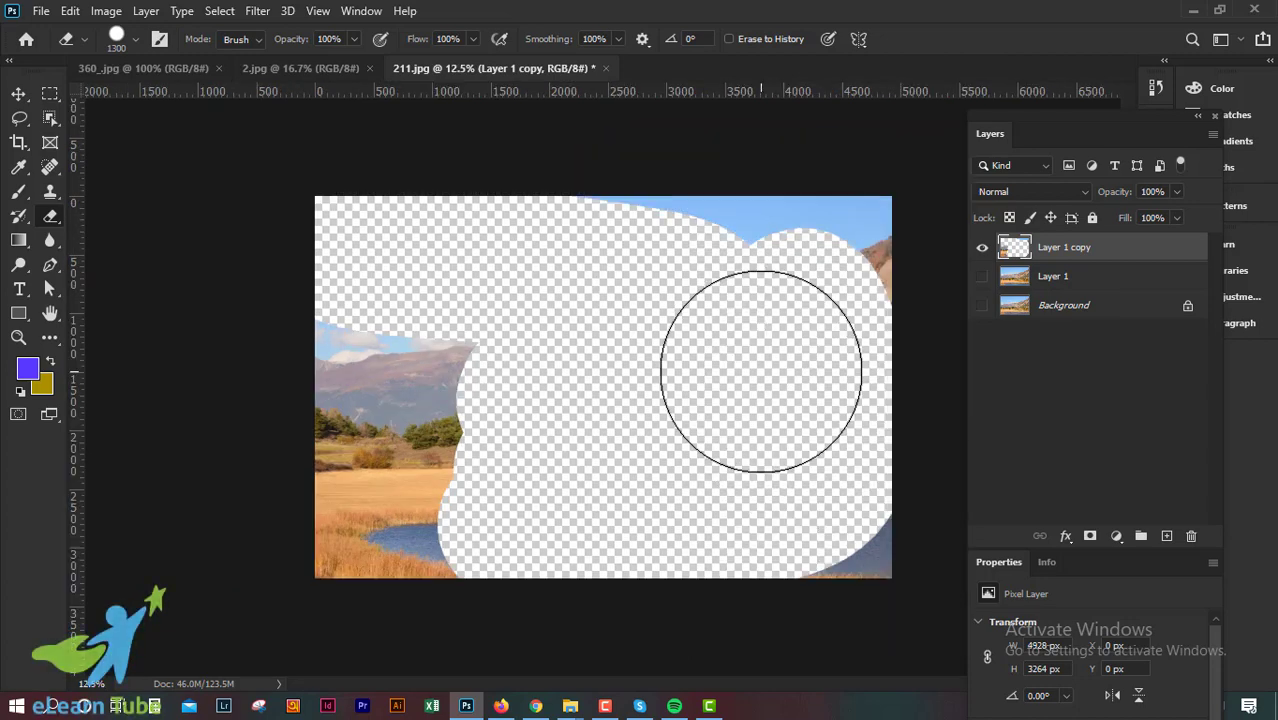
pyautogui.hotkey('ctrl', '+')
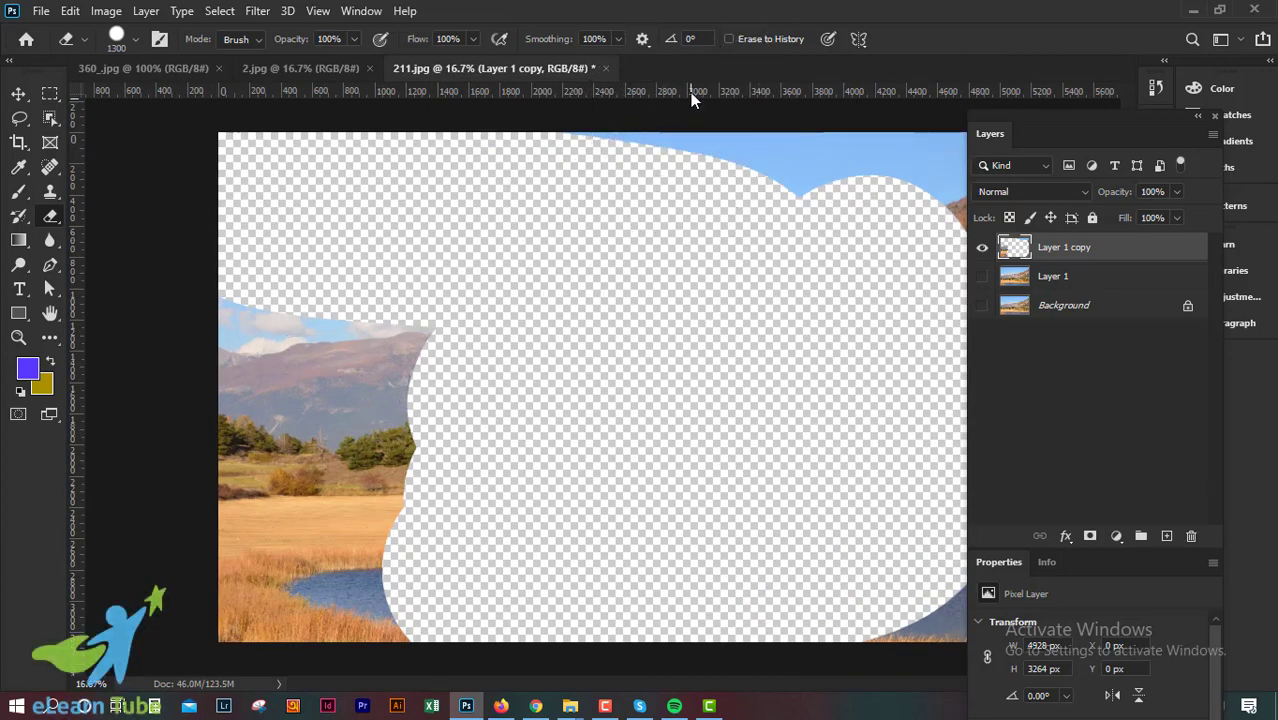
# - Re-enable Erase to History and paint back the erased sky, mountains, clouds and lake
pyautogui.click(729, 38)
pyautogui.hotkey('ctrl', '-')
pyautogui.moveTo(345, 228)
pyautogui.mouseDown()
pyautogui.moveTo(911, 457)
pyautogui.moveTo(690, 361)
pyautogui.moveTo(371, 320)
pyautogui.moveTo(456, 434)
pyautogui.moveTo(679, 528)
pyautogui.moveTo(830, 565)
pyautogui.mouseUp()
pyautogui.moveTo(720, 375)
pyautogui.mouseDown()
pyautogui.moveTo(827, 228)
pyautogui.moveTo(847, 428)
pyautogui.mouseUp()
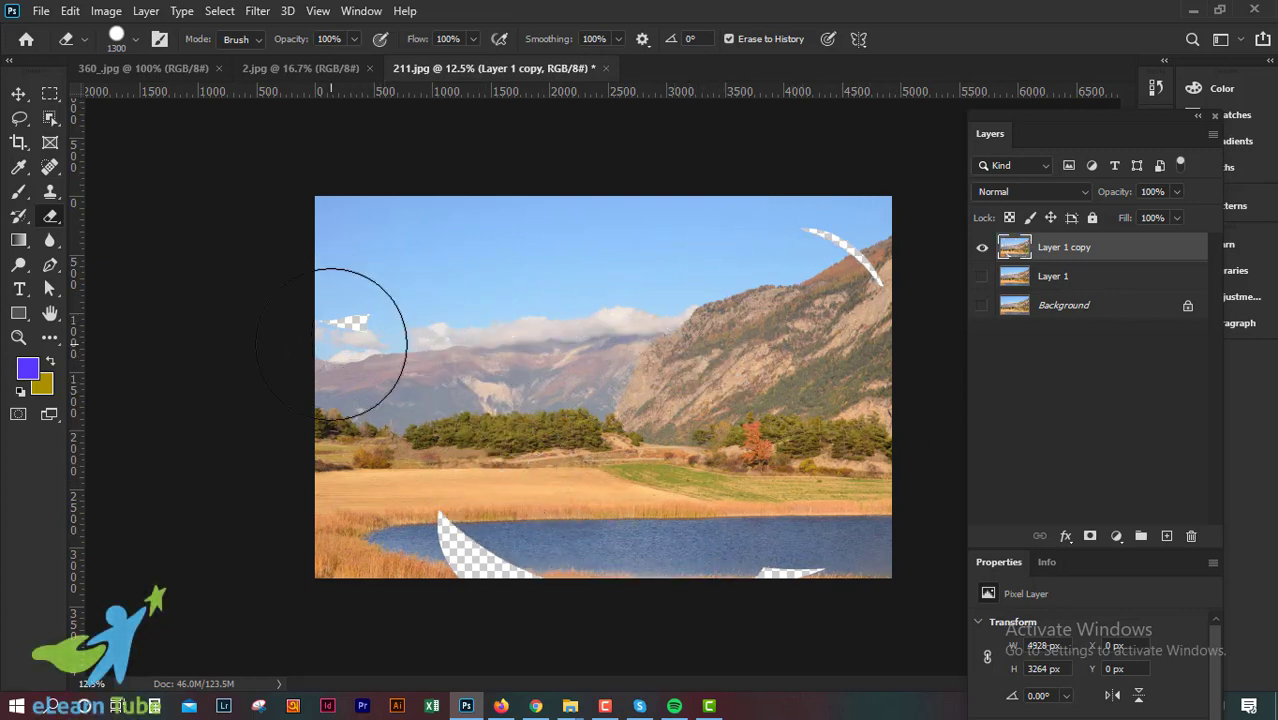
pyautogui.moveTo(357, 328)
pyautogui.mouseDown()
pyautogui.moveTo(499, 536)
pyautogui.moveTo(878, 578)
pyautogui.mouseUp()
pyautogui.moveTo(827, 271)
pyautogui.mouseDown()
pyautogui.moveTo(805, 237)
pyautogui.moveTo(884, 328)
pyautogui.moveTo(796, 549)
pyautogui.mouseUp()
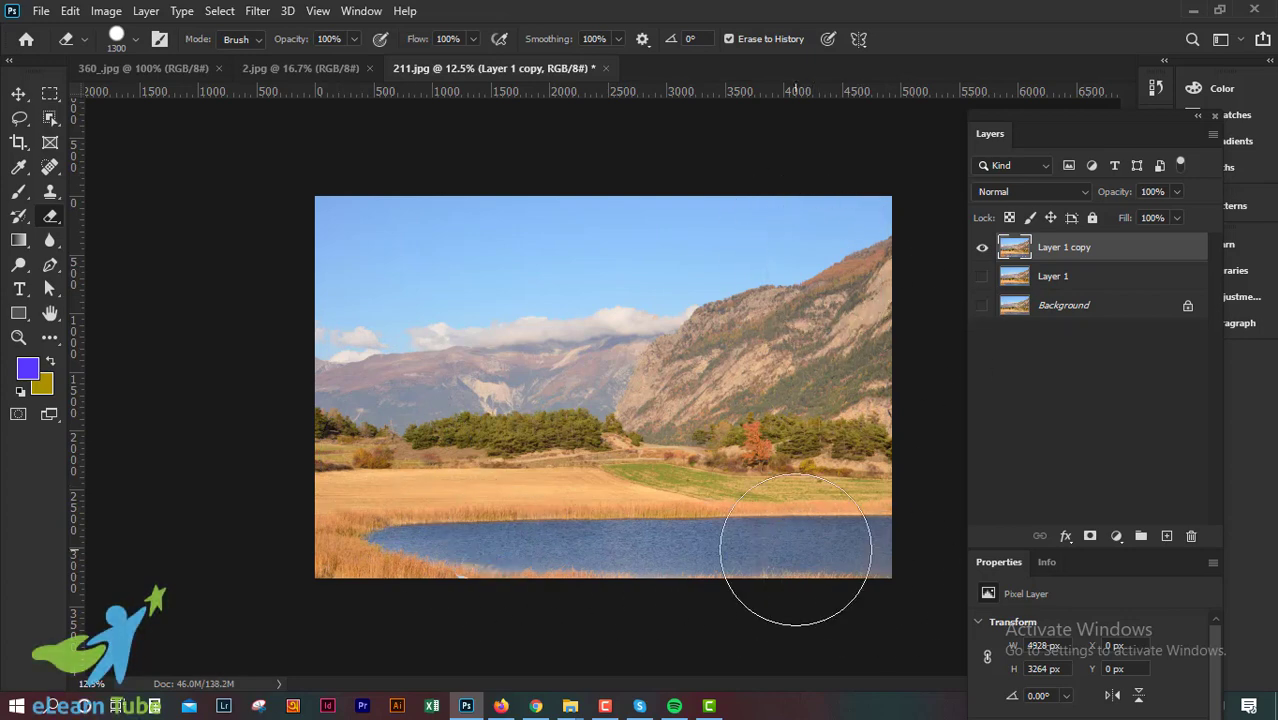
pyautogui.hotkey('ctrl', '+')
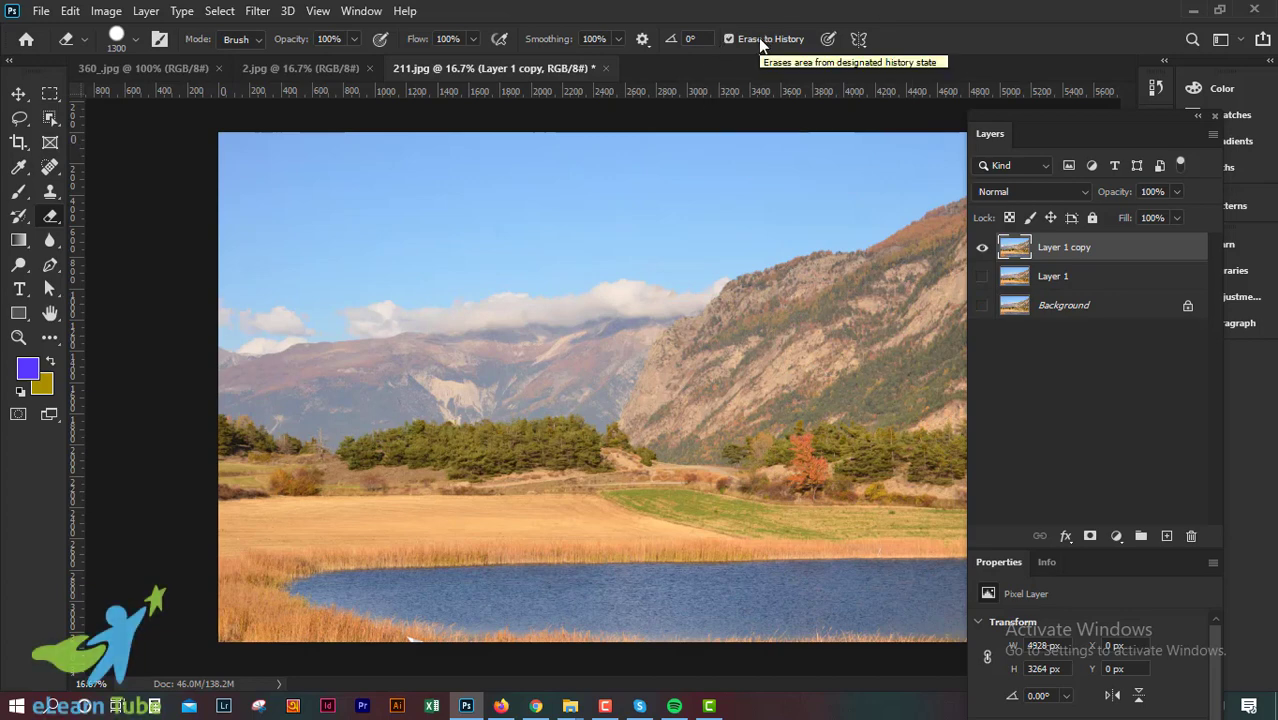
# - With Erase to History off, erase the upper-left sky and the centre-right mountain
pyautogui.click(761, 40)
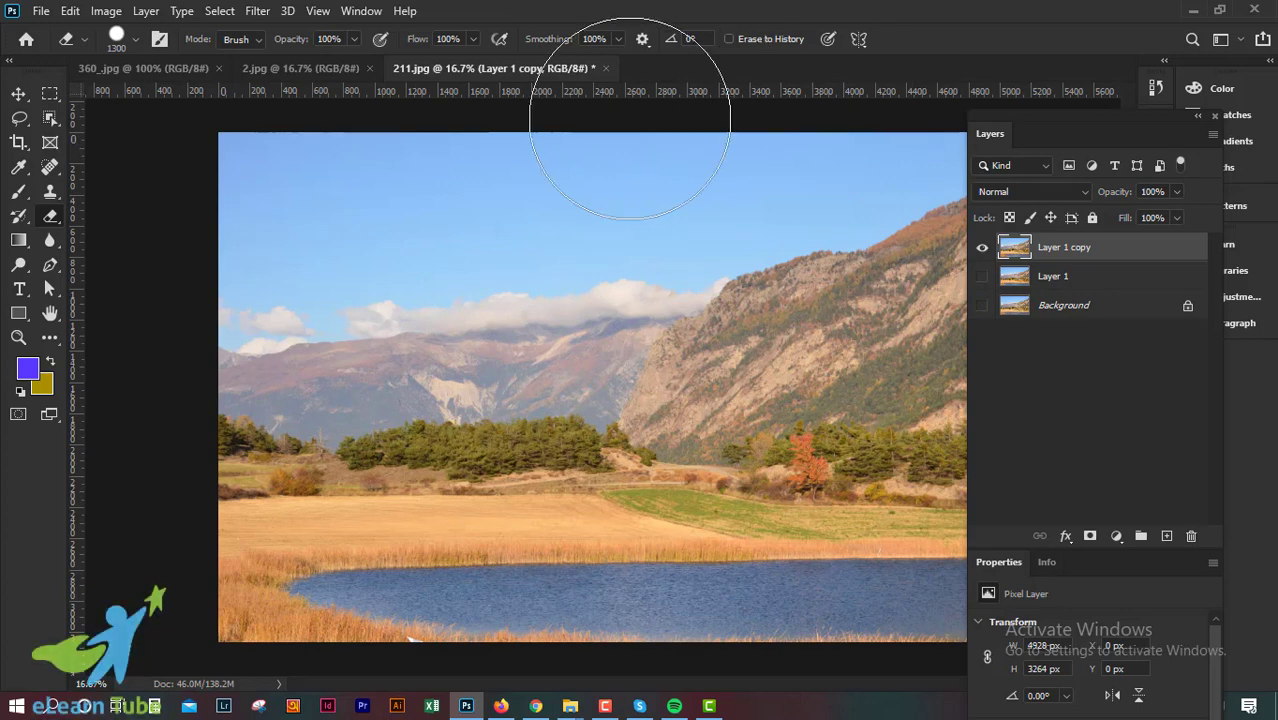
pyautogui.click(728, 39)
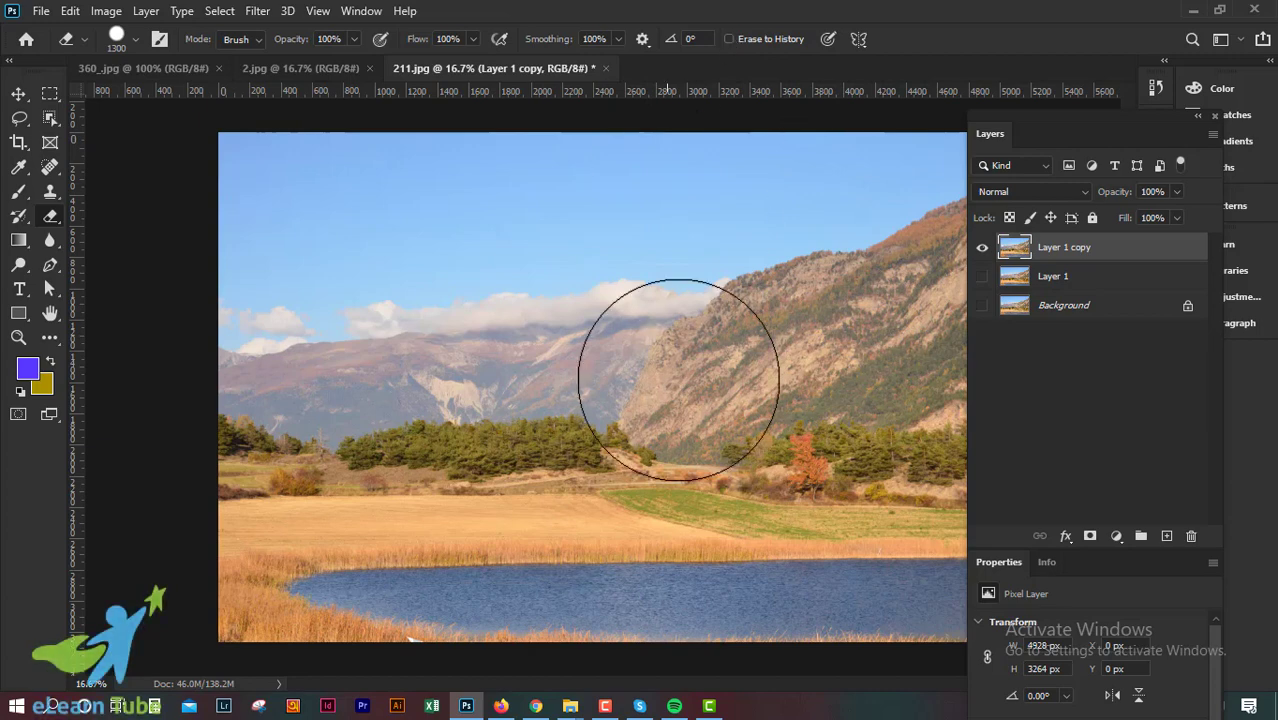
pyautogui.moveTo(318, 300); pyautogui.dragTo(456, 290)
pyautogui.moveTo(748, 320); pyautogui.dragTo(638, 414)
pyautogui.moveTo(760, 295); pyautogui.dragTo(795, 285)
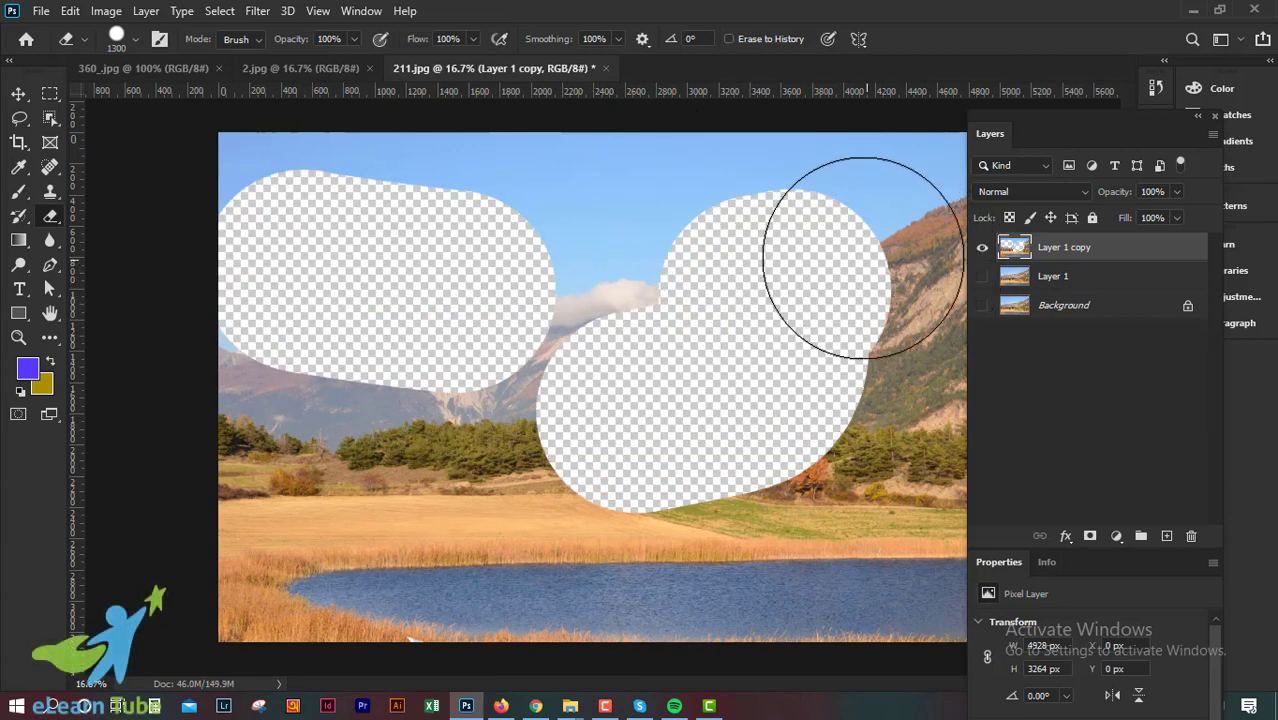
# - Re-enable Erase to History and paint the erased areas back from history
pyautogui.click(733, 40)
pyautogui.moveTo(385, 222)
pyautogui.mouseDown()
pyautogui.moveTo(836, 228)
pyautogui.moveTo(422, 486)
pyautogui.moveTo(497, 355)
pyautogui.moveTo(856, 314)
pyautogui.moveTo(827, 242)
pyautogui.moveTo(693, 513)
pyautogui.moveTo(258, 380)
pyautogui.moveTo(485, 371)
pyautogui.mouseUp()
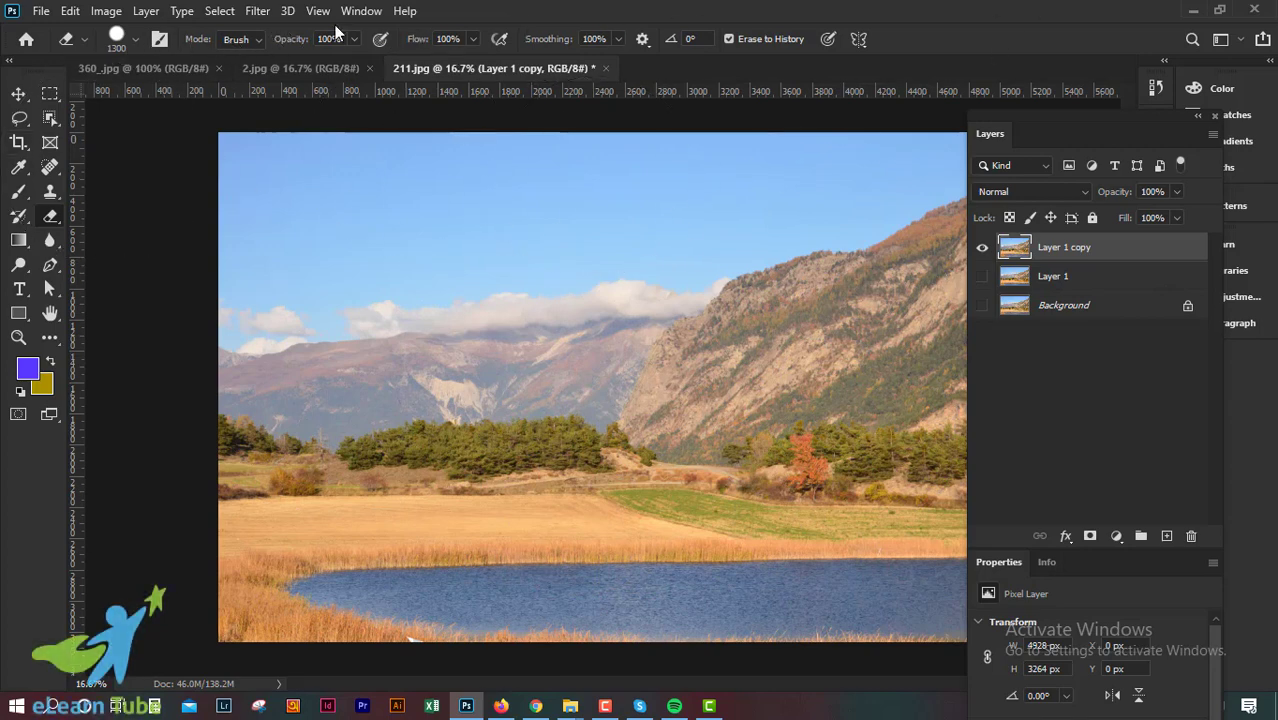
pyautogui.click(261, 39)
# - Set the Pencil-mode eraser's opacity to 1%
pyautogui.click(356, 40)
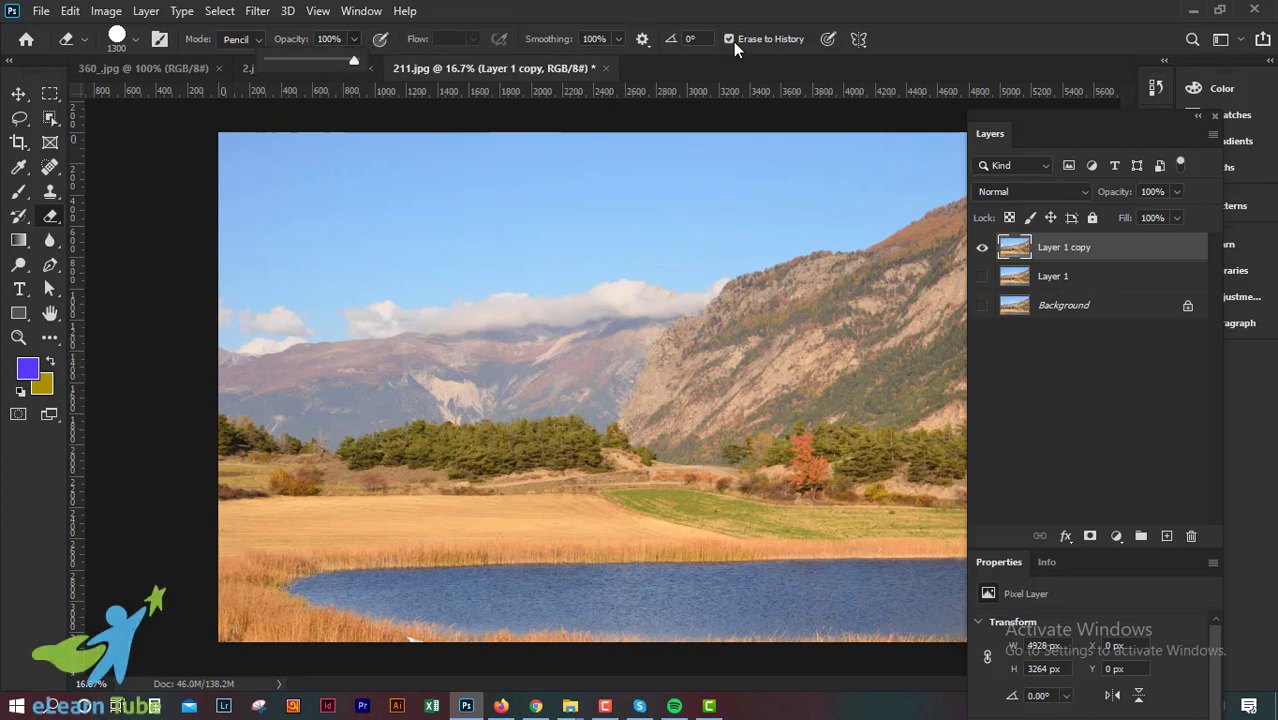
pyautogui.click(733, 41)
pyautogui.click(354, 40)
pyautogui.click(512, 8)
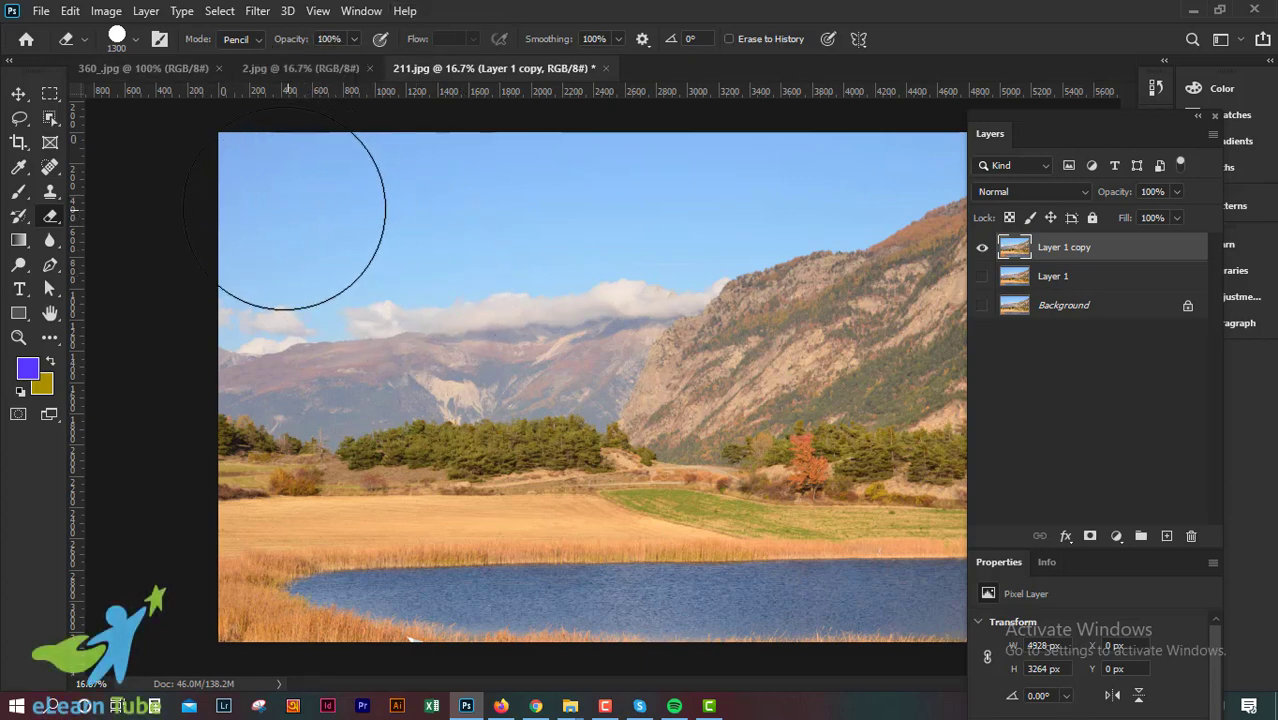
# - Erase circles and broad areas of sky and lower right, then delete Layer 1 copy
pyautogui.click(315, 216)
pyautogui.moveTo(559, 300)
pyautogui.mouseDown()
pyautogui.moveTo(670, 257)
pyautogui.moveTo(471, 414)
pyautogui.mouseUp()
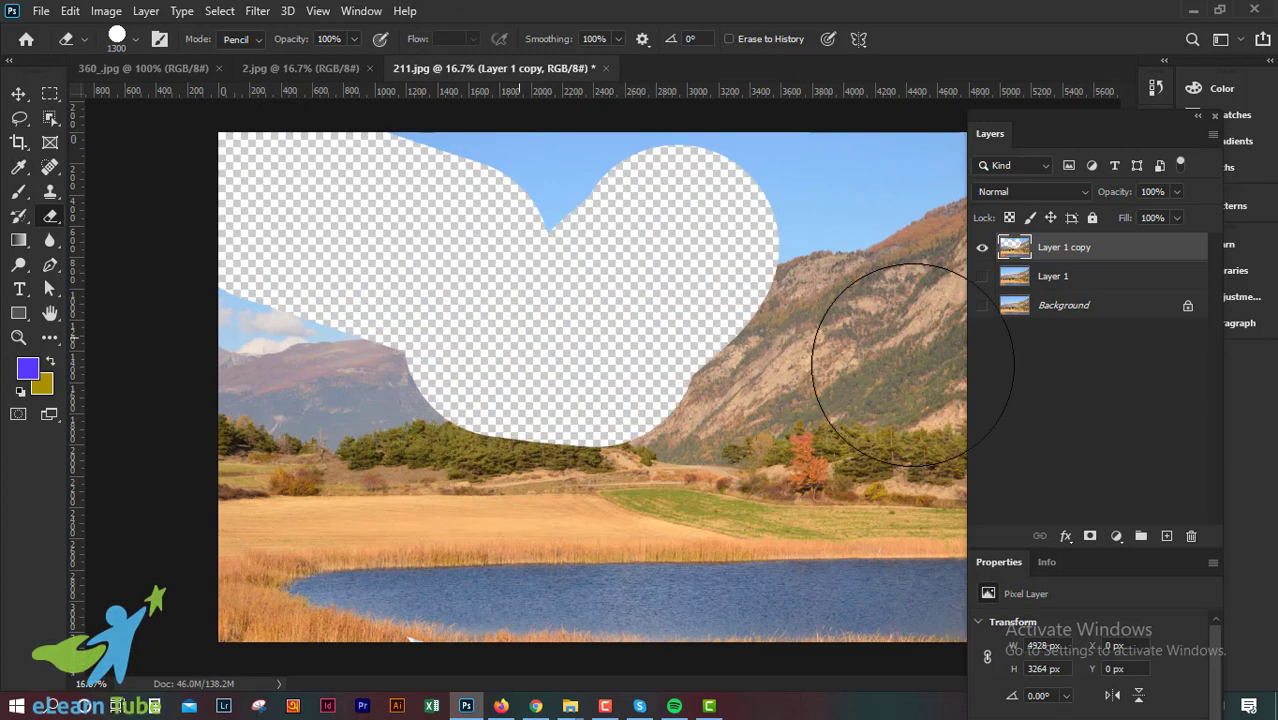
pyautogui.click(880, 300)
pyautogui.moveTo(833, 436); pyautogui.dragTo(714, 424)
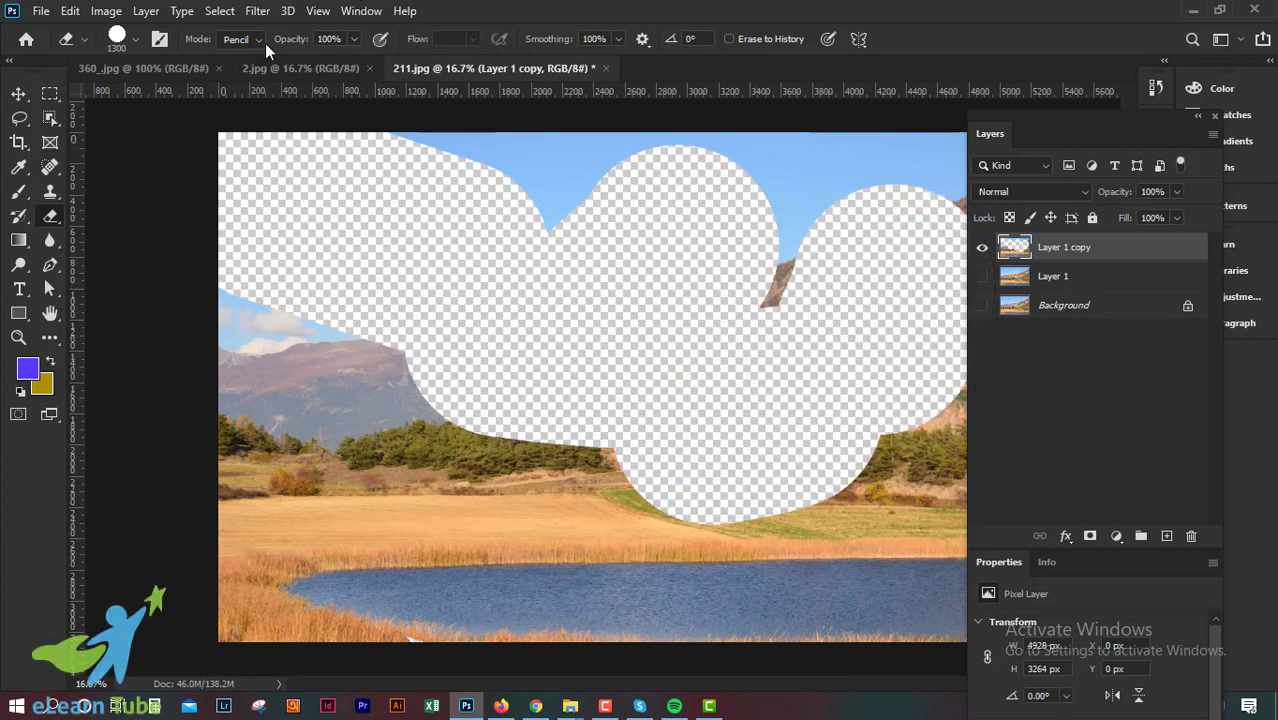
pyautogui.click(235, 67)
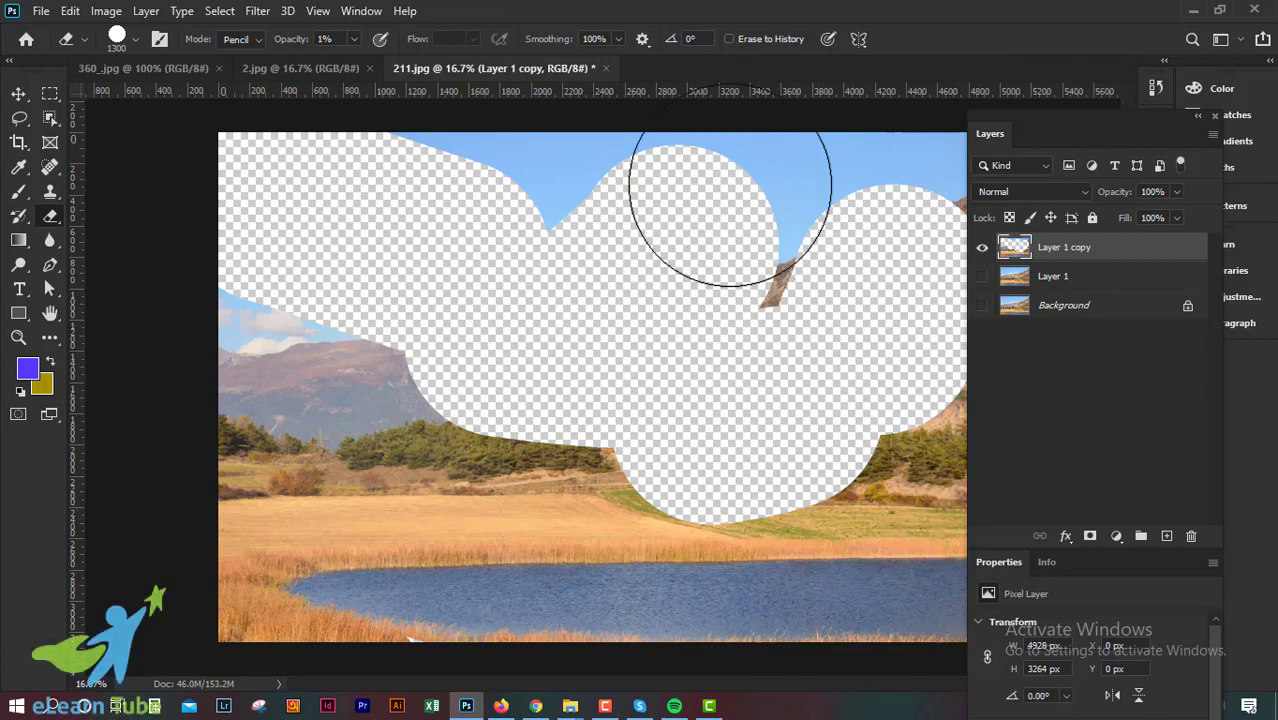
pyautogui.moveTo(1155, 252); pyautogui.dragTo(1191, 536)
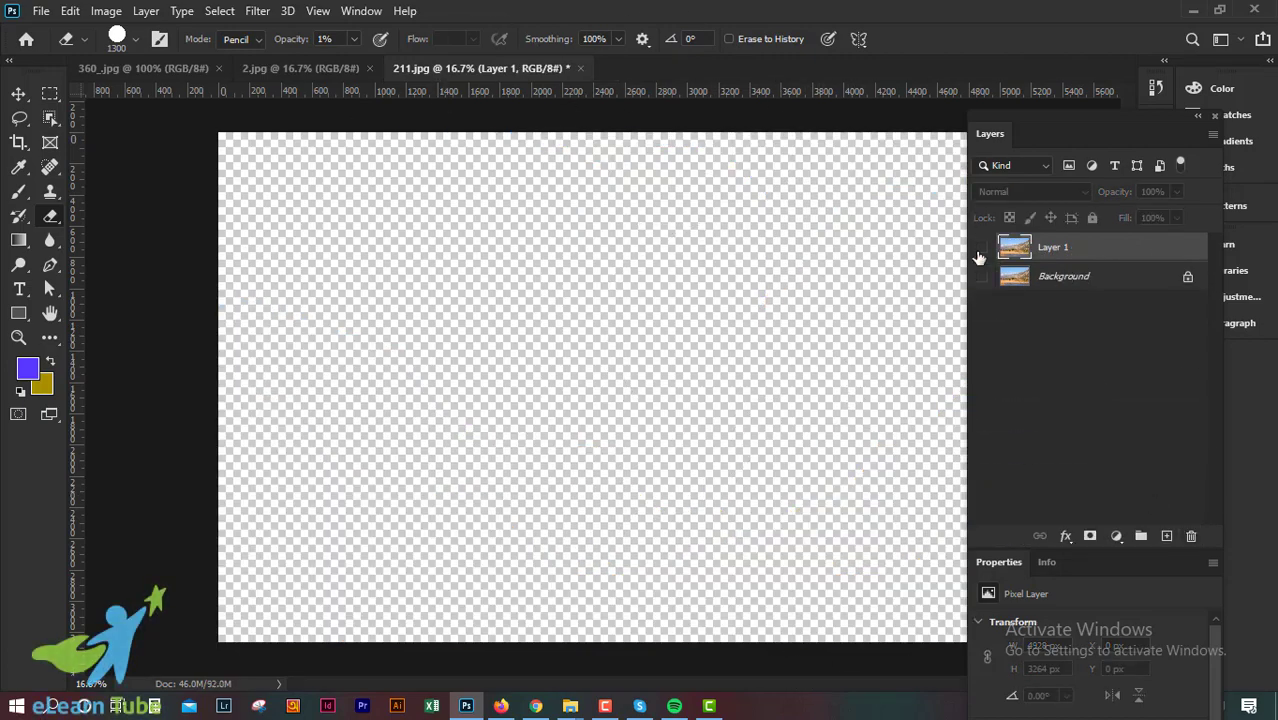
pyautogui.click(981, 248)
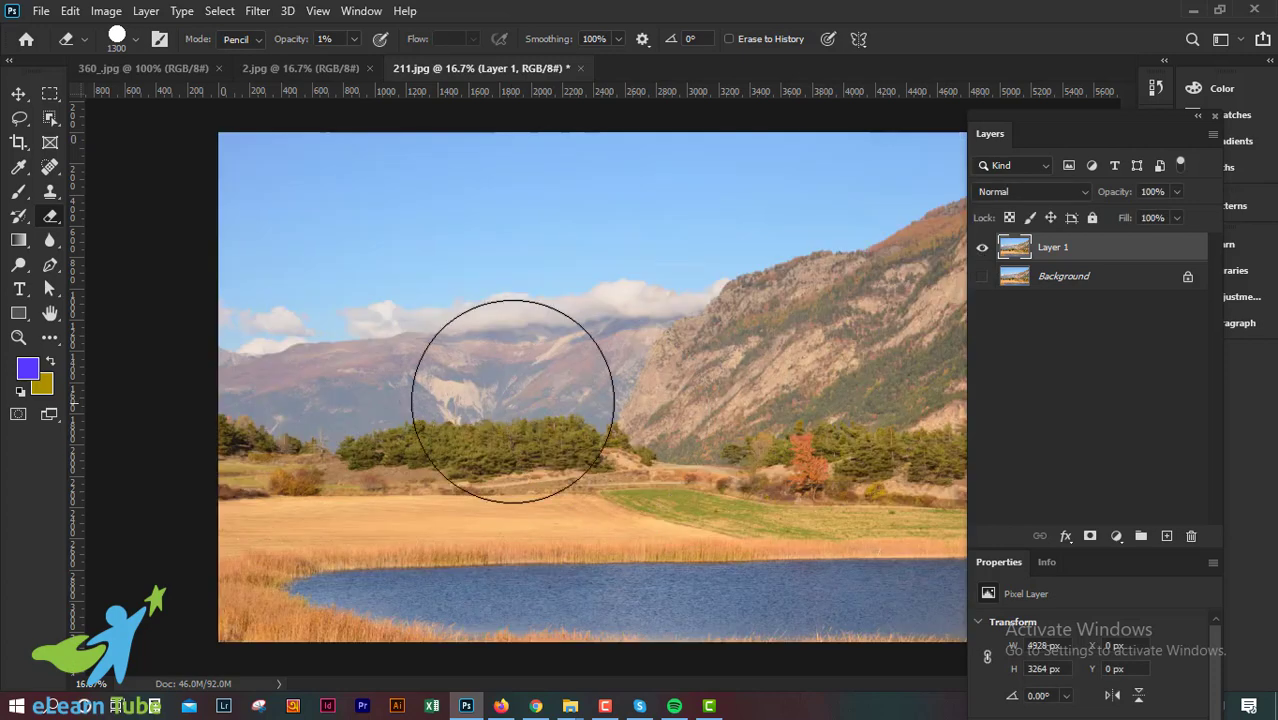
pyautogui.click(258, 44)
pyautogui.click(237, 63)
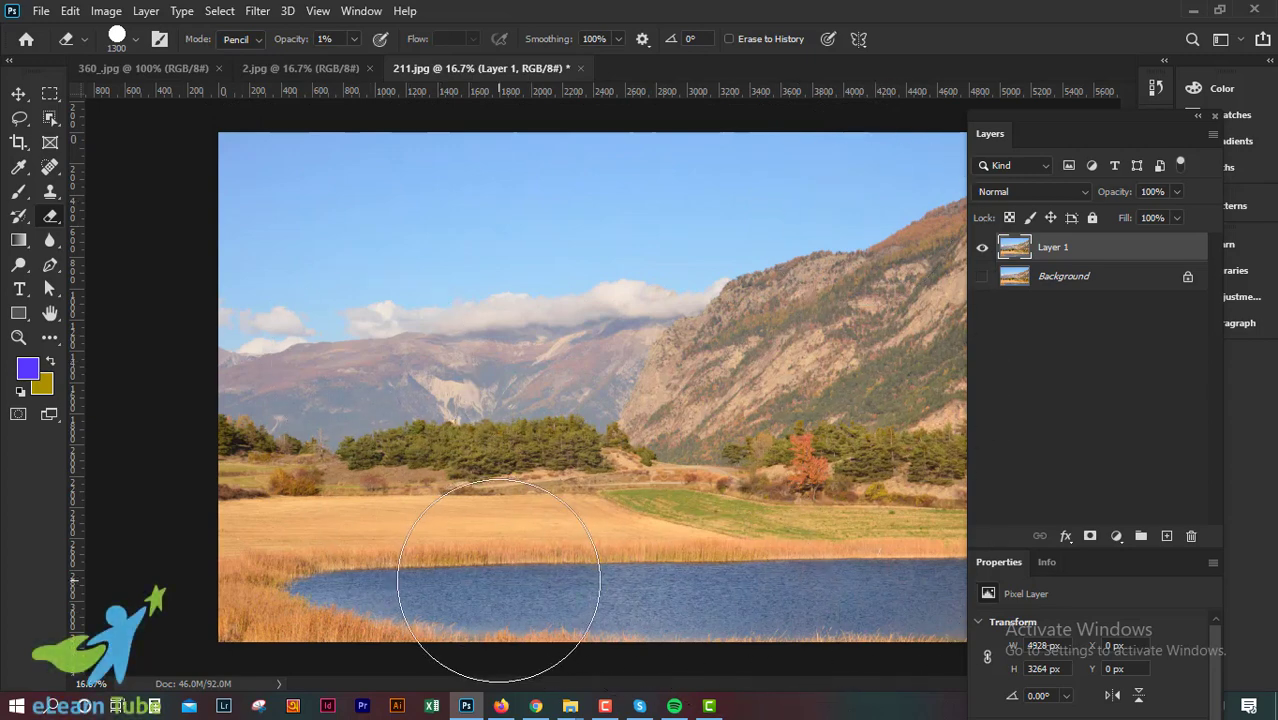
pyautogui.moveTo(1088, 263); pyautogui.dragTo(1191, 536)
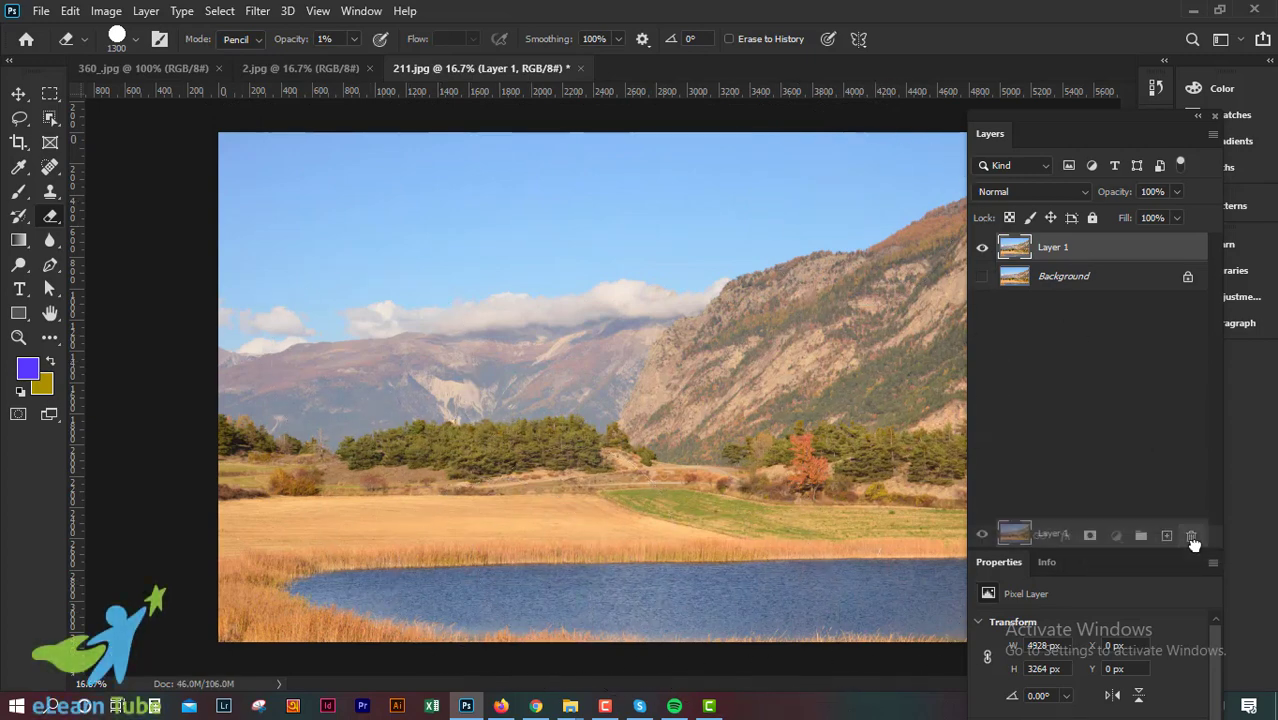
pyautogui.hotkey('ctrl', 'z')
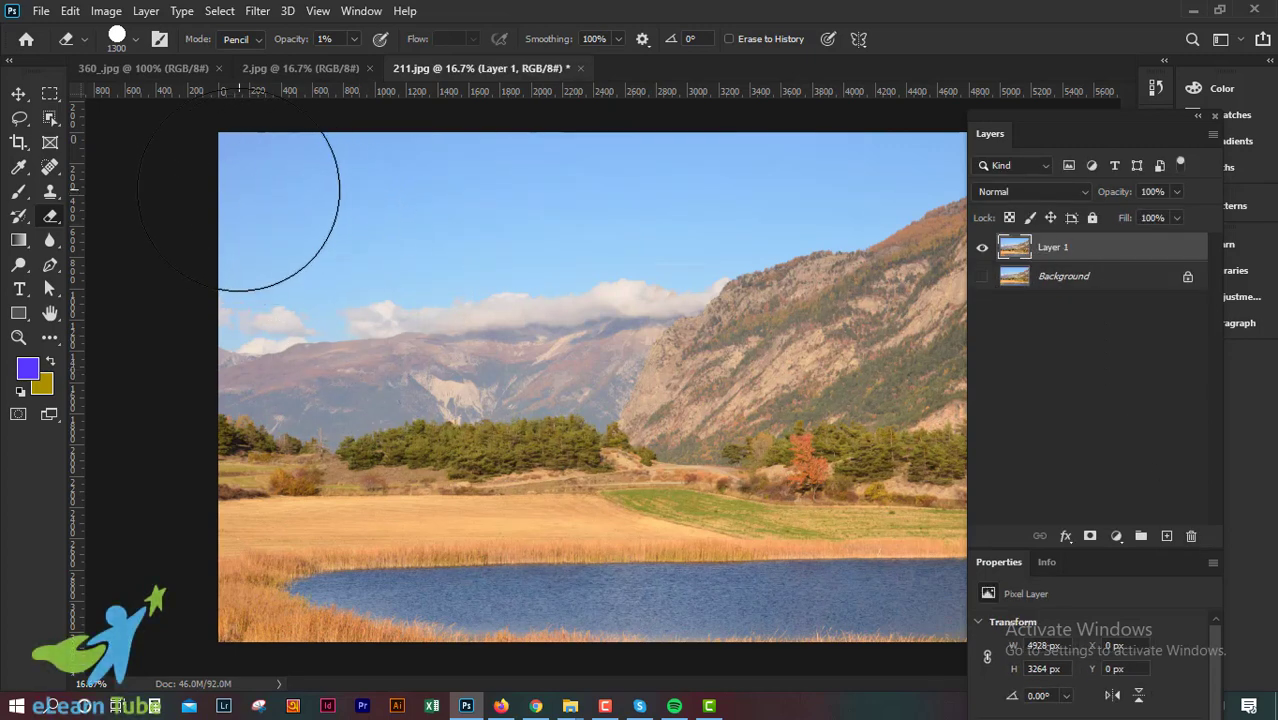
pyautogui.click(1167, 537)
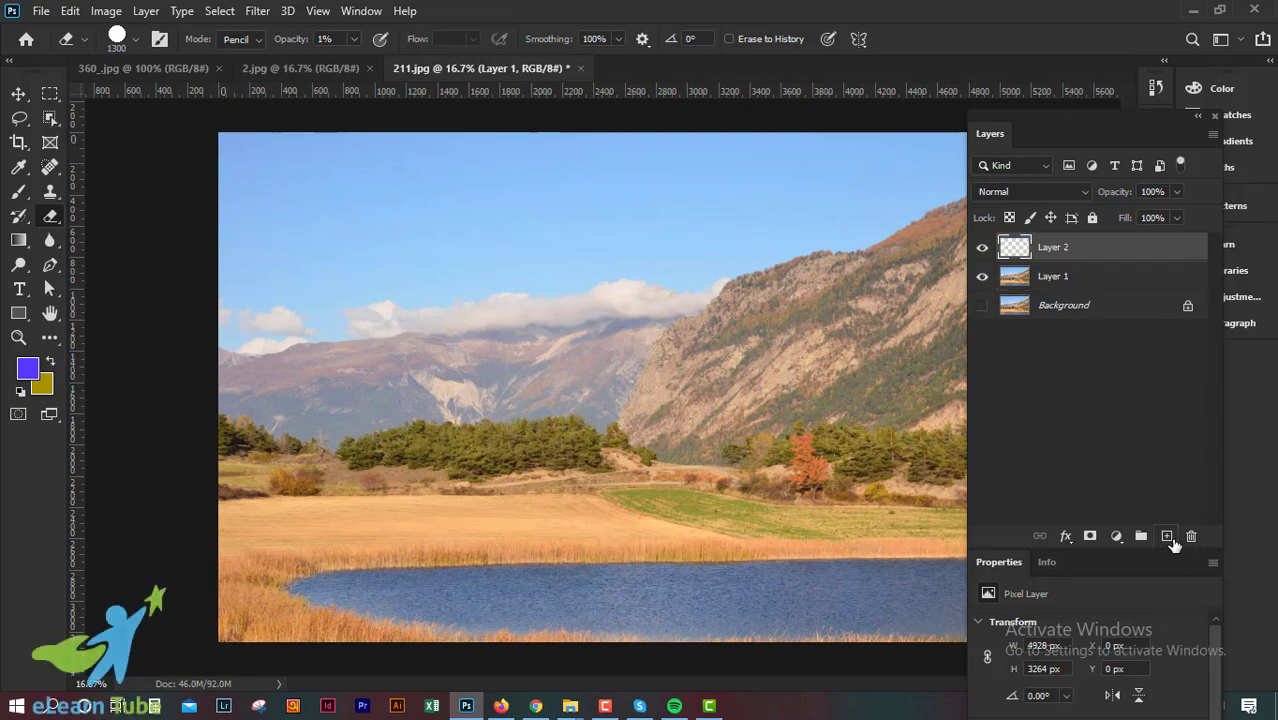
pyautogui.moveTo(1066, 250); pyautogui.dragTo(1090, 305)
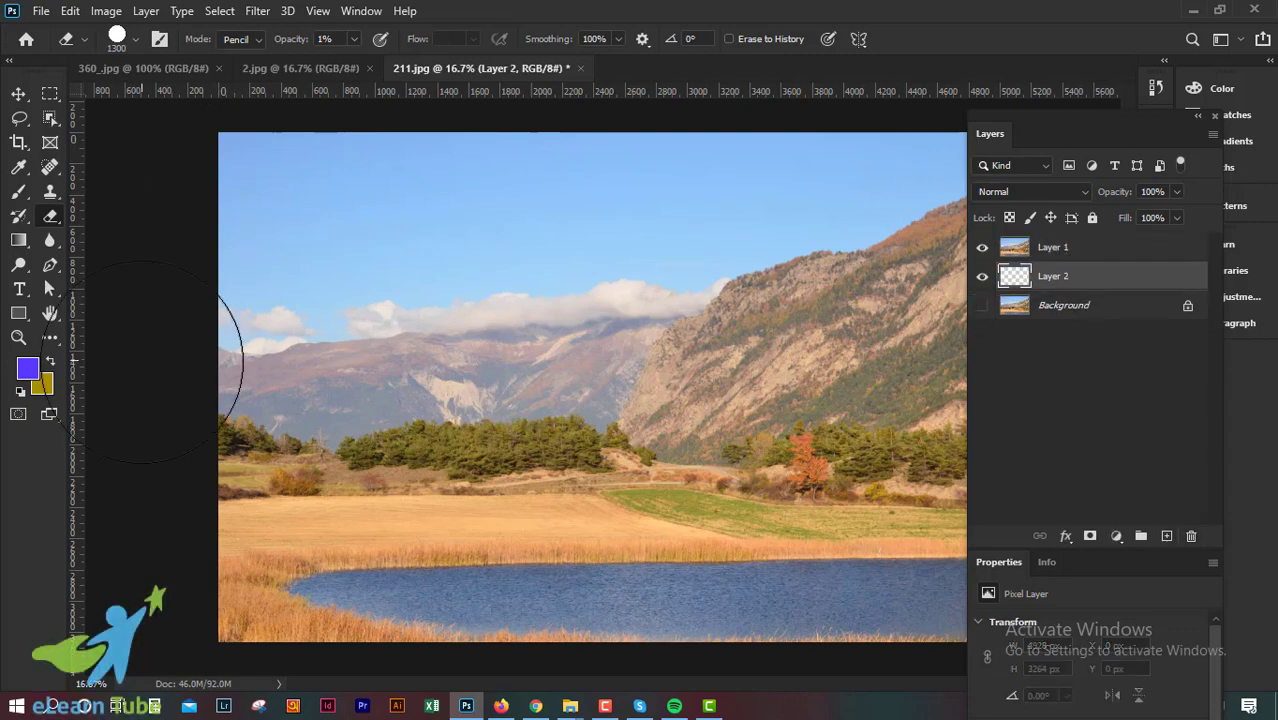
pyautogui.click(33, 375)
pyautogui.moveTo(680, 327); pyautogui.dragTo(637, 248)
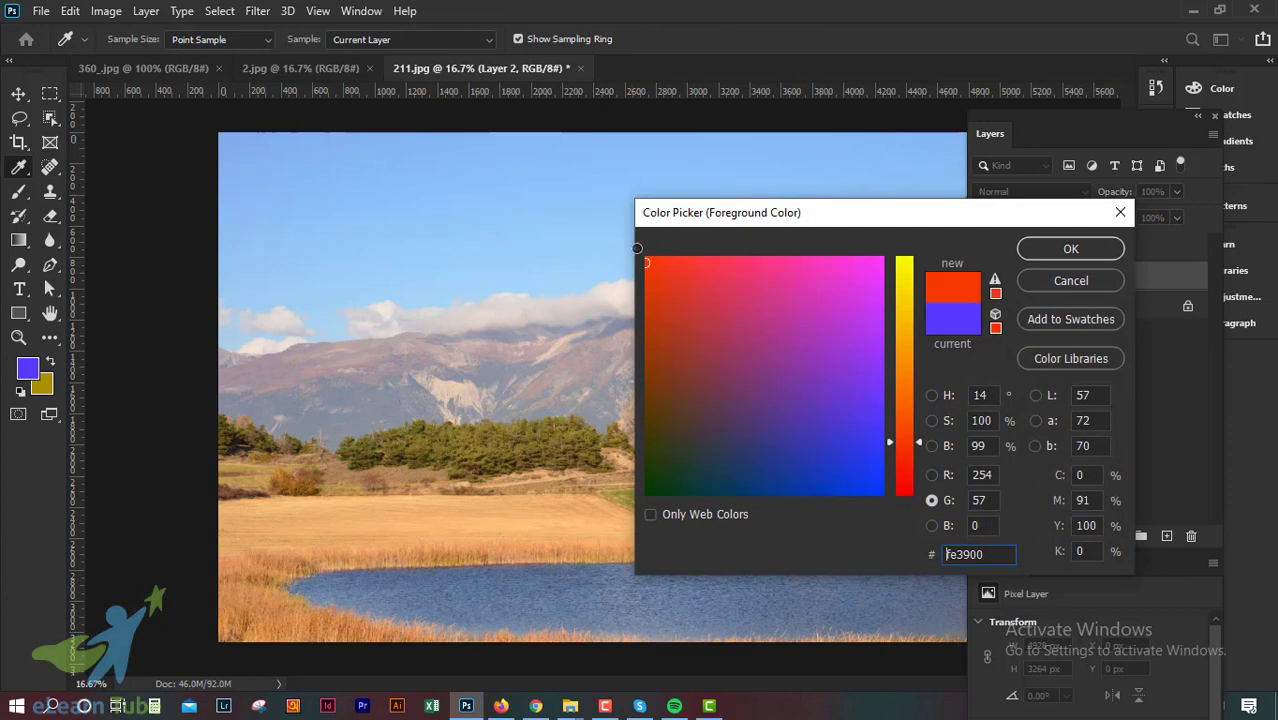
pyautogui.click(1053, 250)
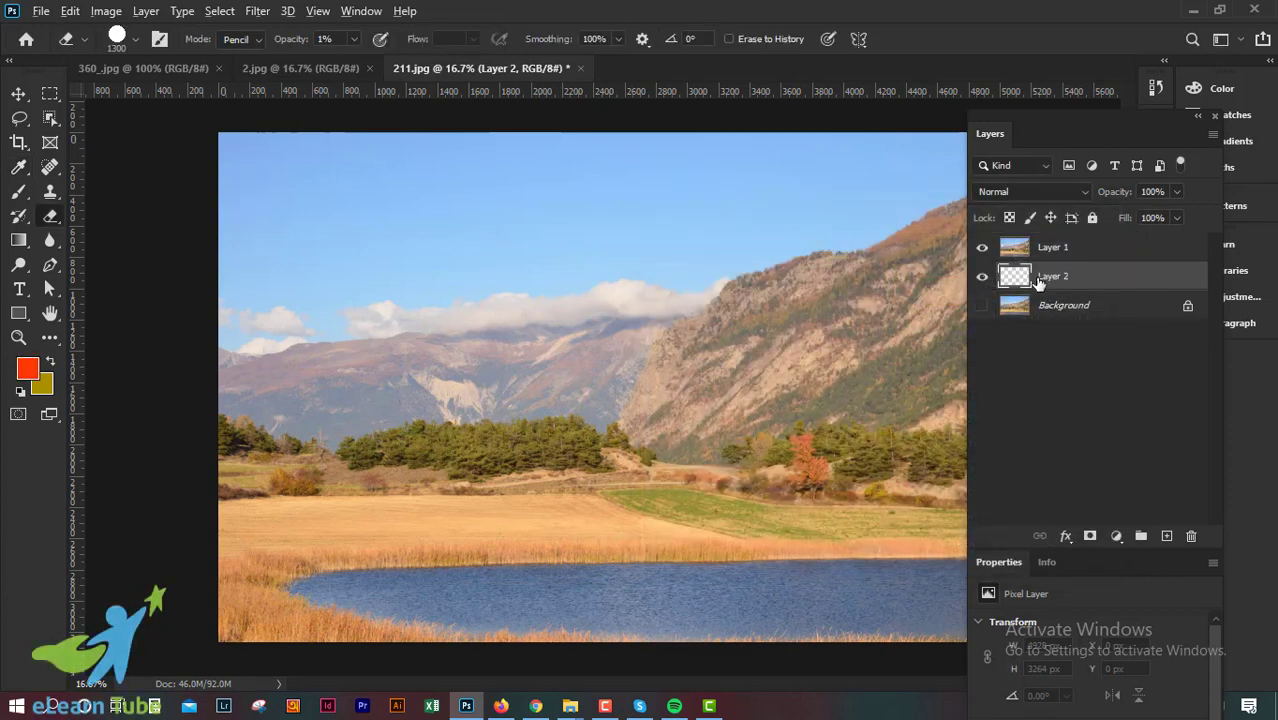
pyautogui.hotkey('alt', 'BackSpace')
pyautogui.click(1058, 252)
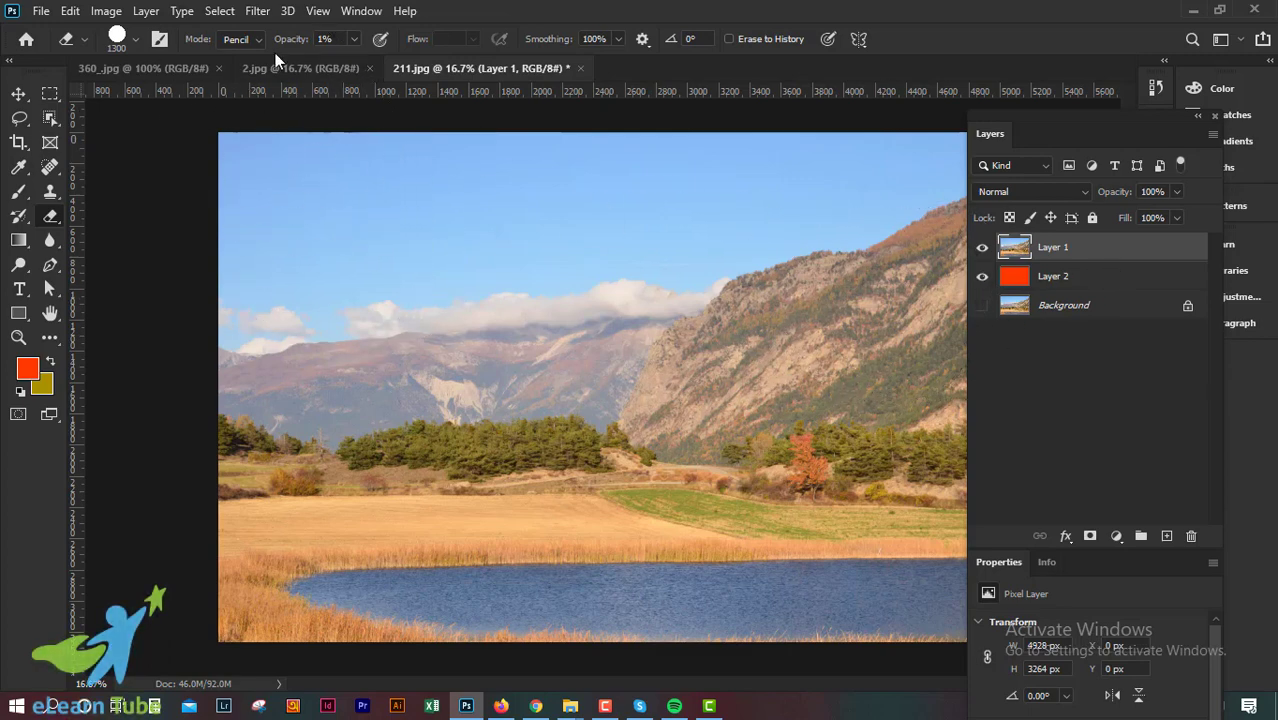
# - Enlarge the eraser and lightly fade the sky so the red layer tints through
pyautogui.press(']')
pyautogui.write('10')
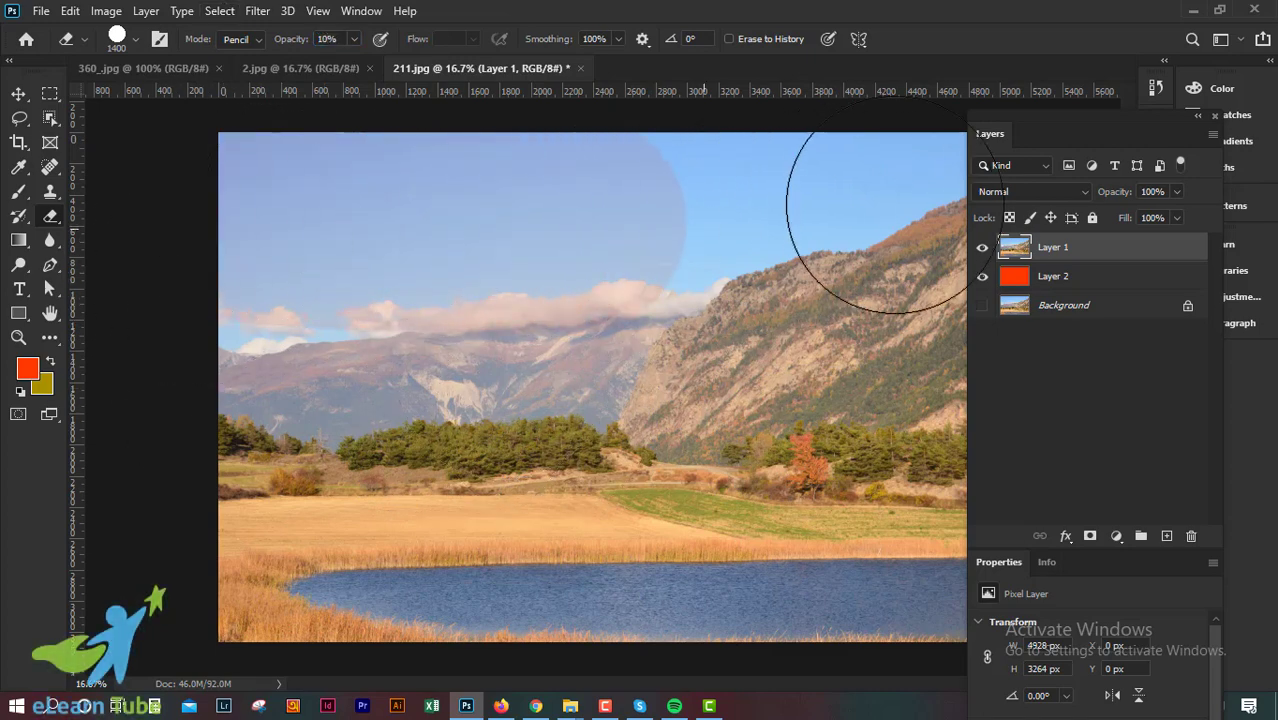
pyautogui.moveTo(263, 216)
pyautogui.mouseDown()
pyautogui.moveTo(905, 218)
pyautogui.moveTo(568, 580)
pyautogui.moveTo(500, 398)
pyautogui.moveTo(969, 542)
pyautogui.mouseUp()
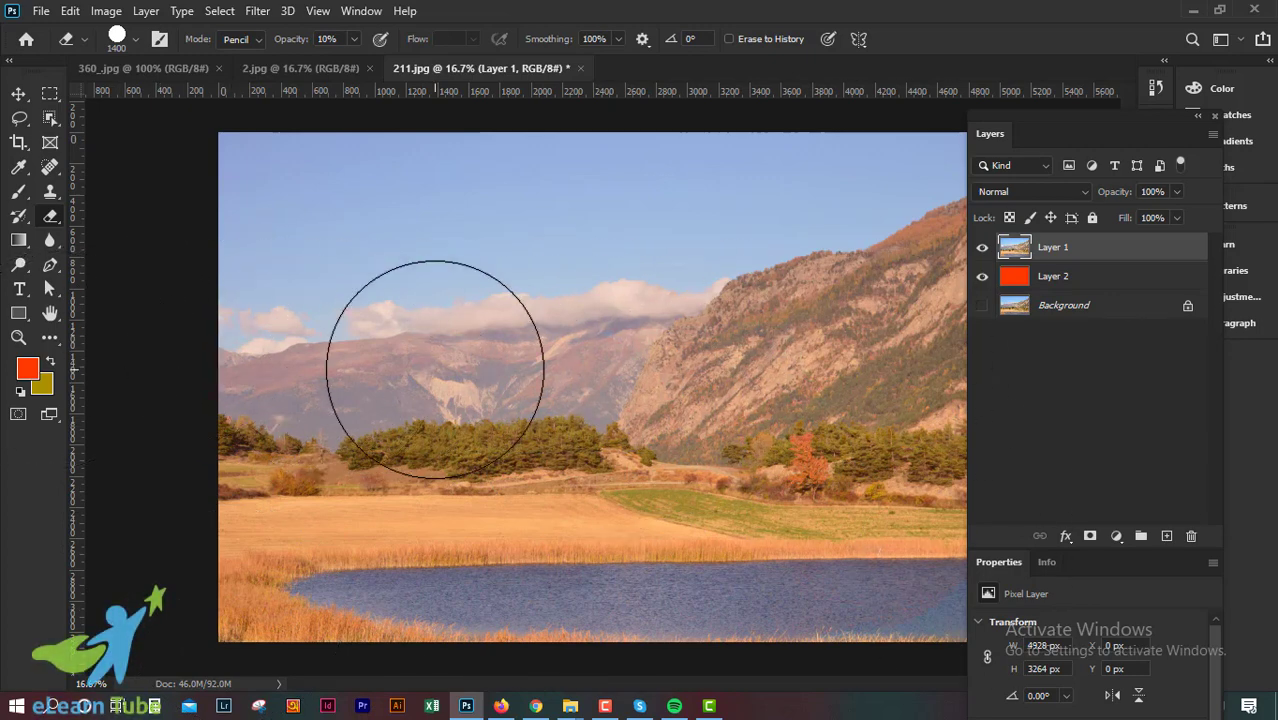
pyautogui.hotkey('ctrl', '-')
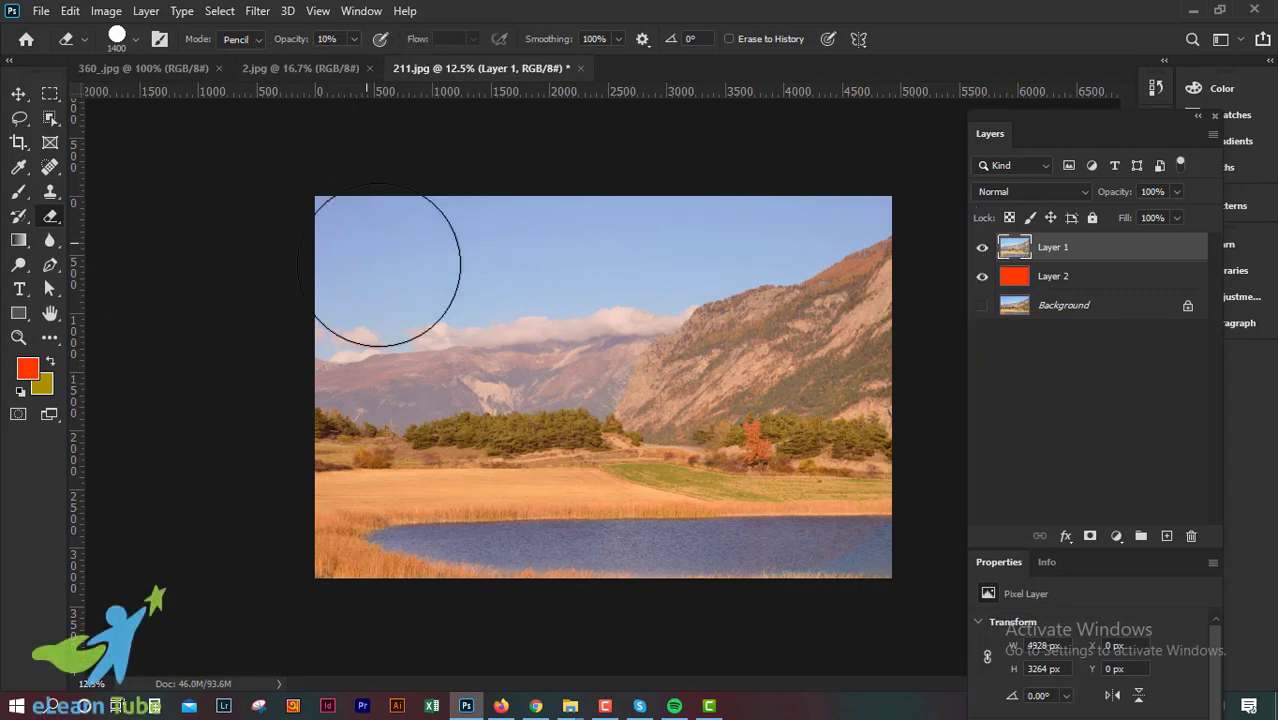
pyautogui.scroll(1, 585, 368)
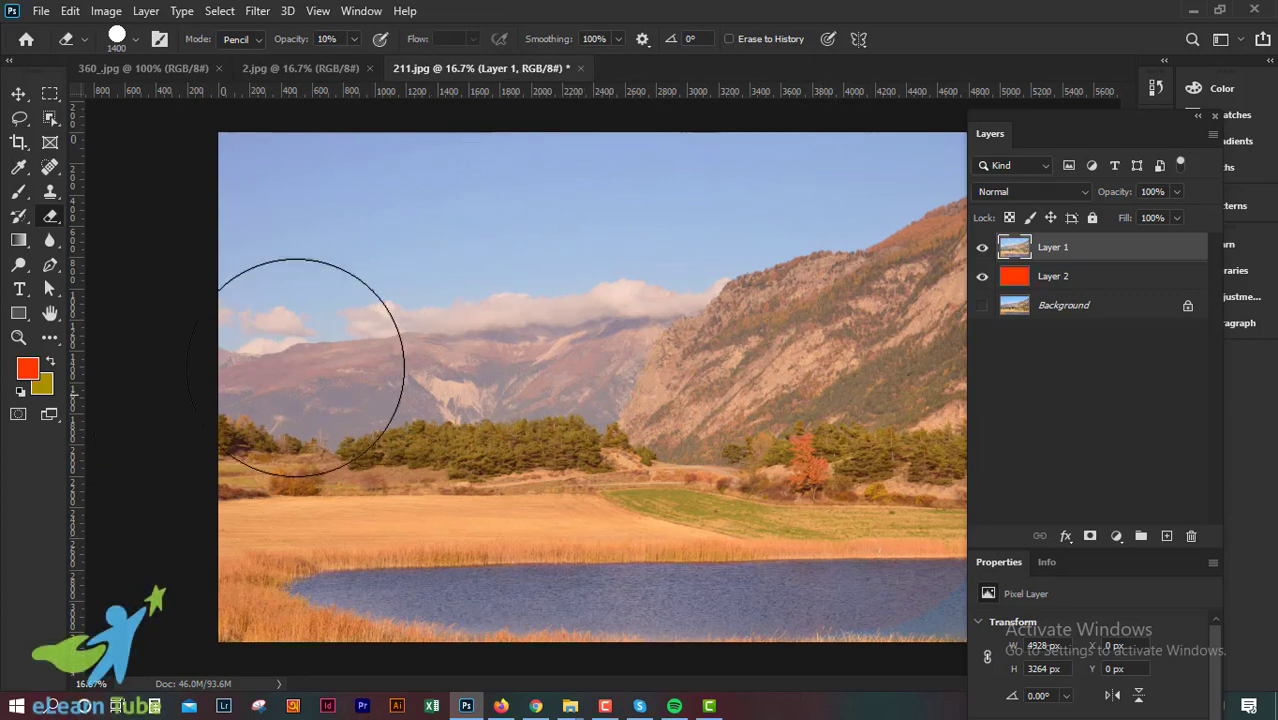
# - Select Layer 2 and browse the Filter and Image menus without choosing anything
pyautogui.click(1077, 286)
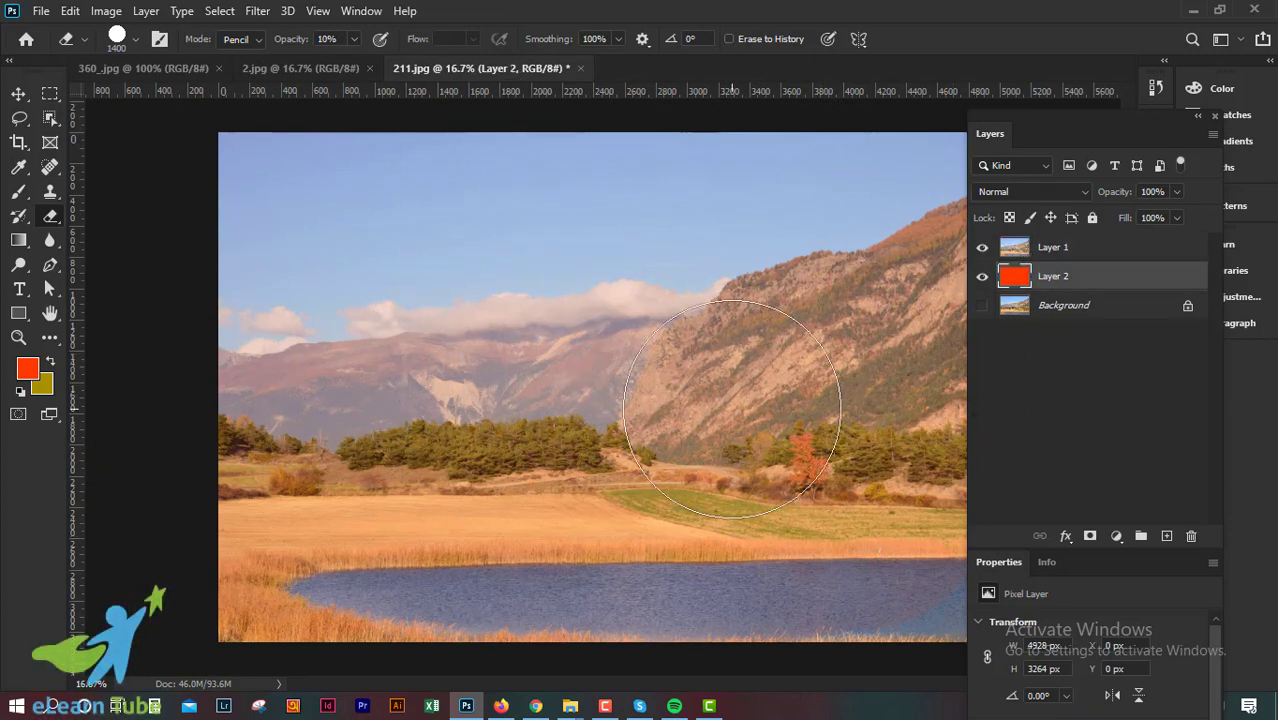
pyautogui.hotkey('ctrl', '-')
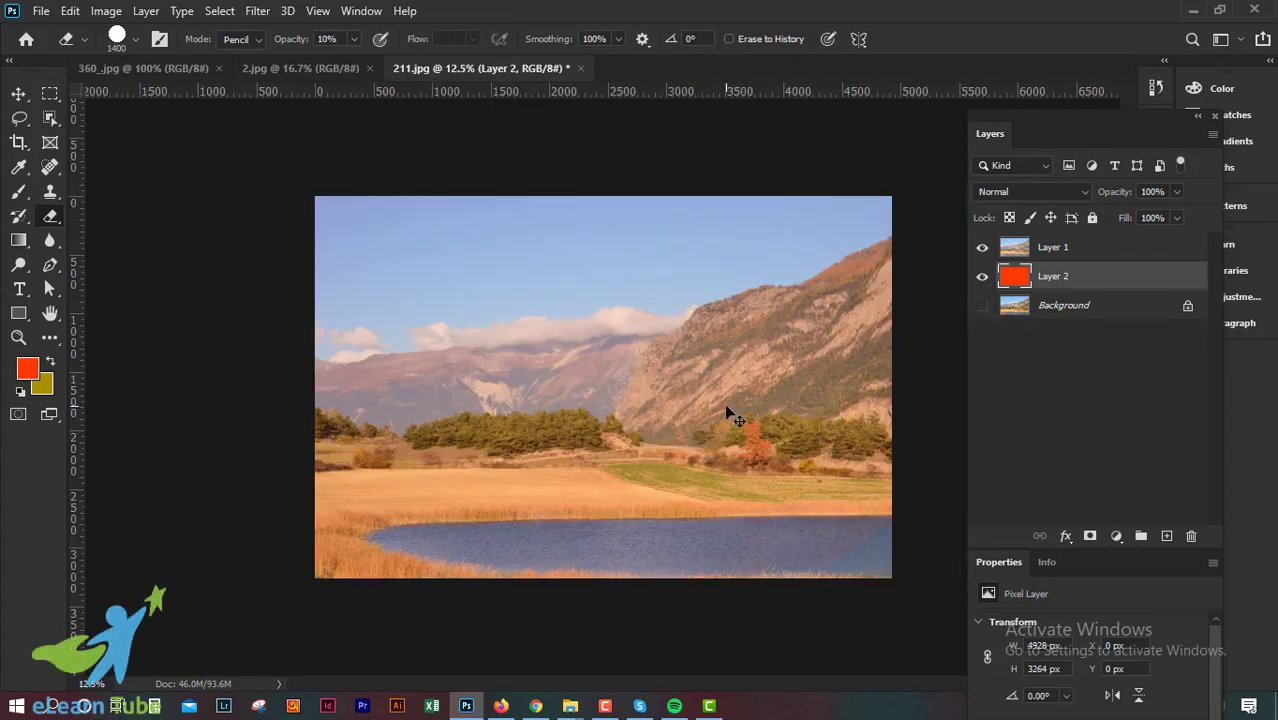
pyautogui.hotkey('ctrl', '+')
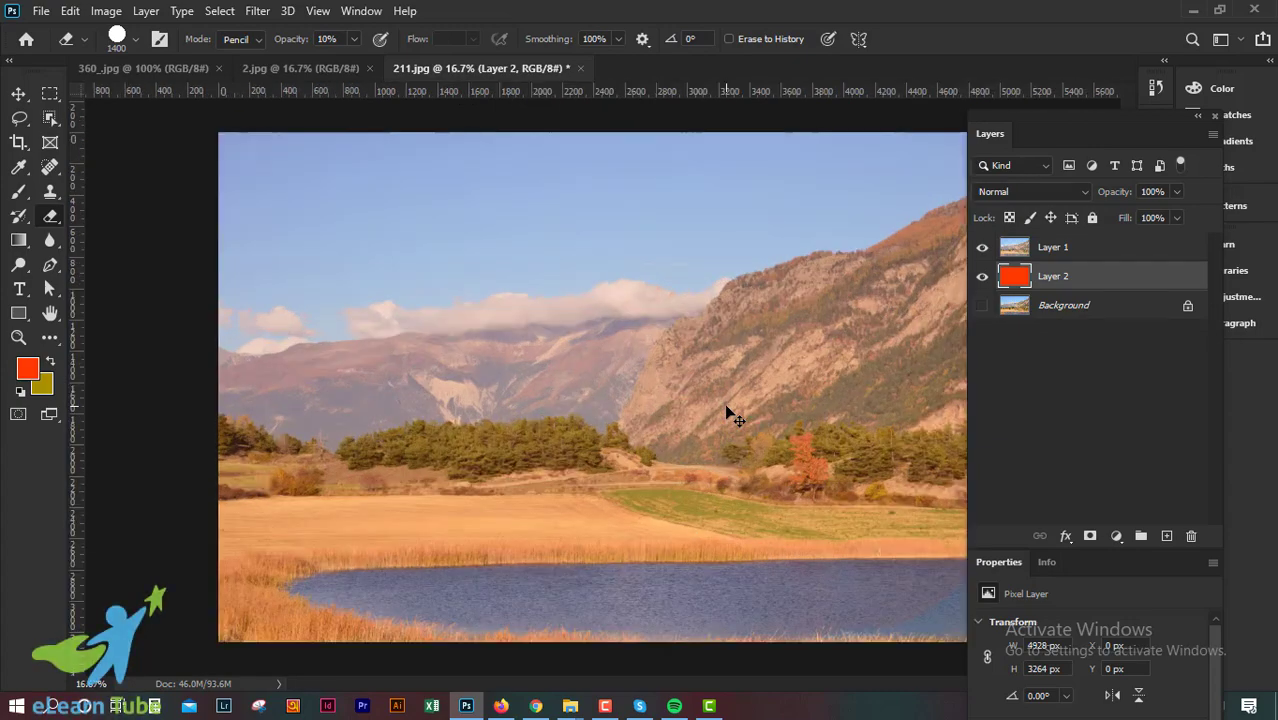
pyautogui.click(215, 11)
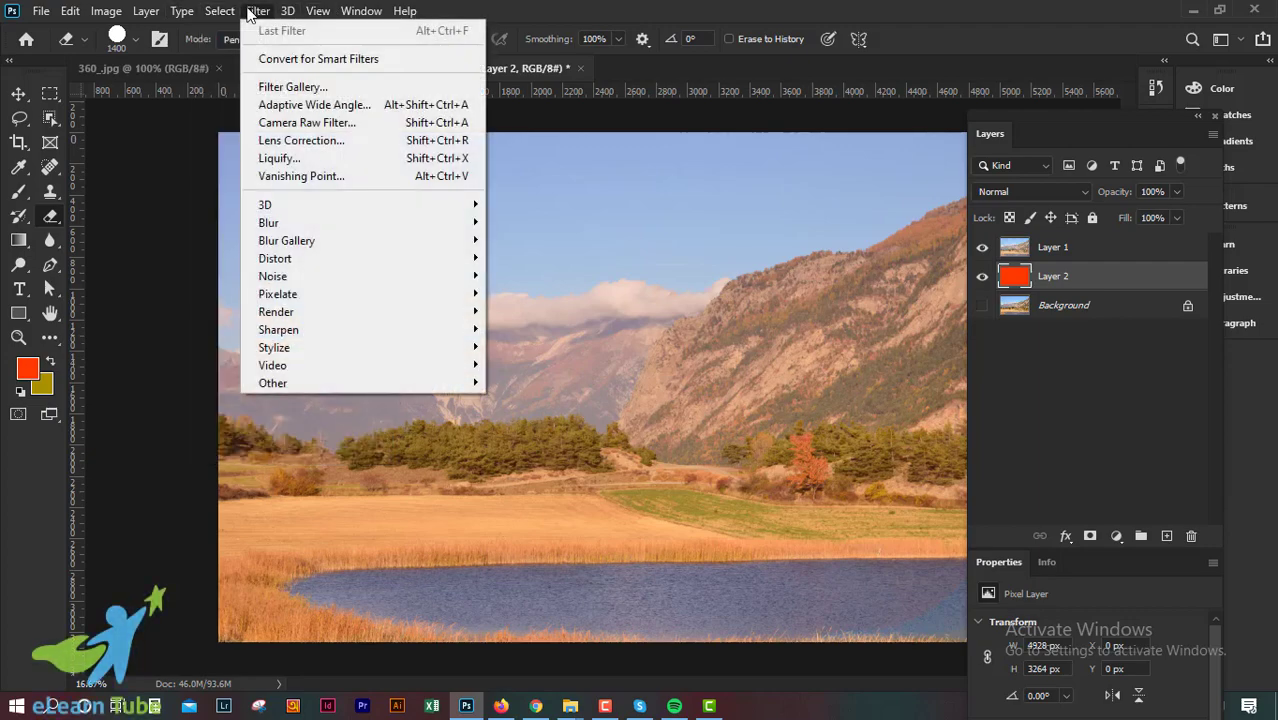
pyautogui.click(155, 11)
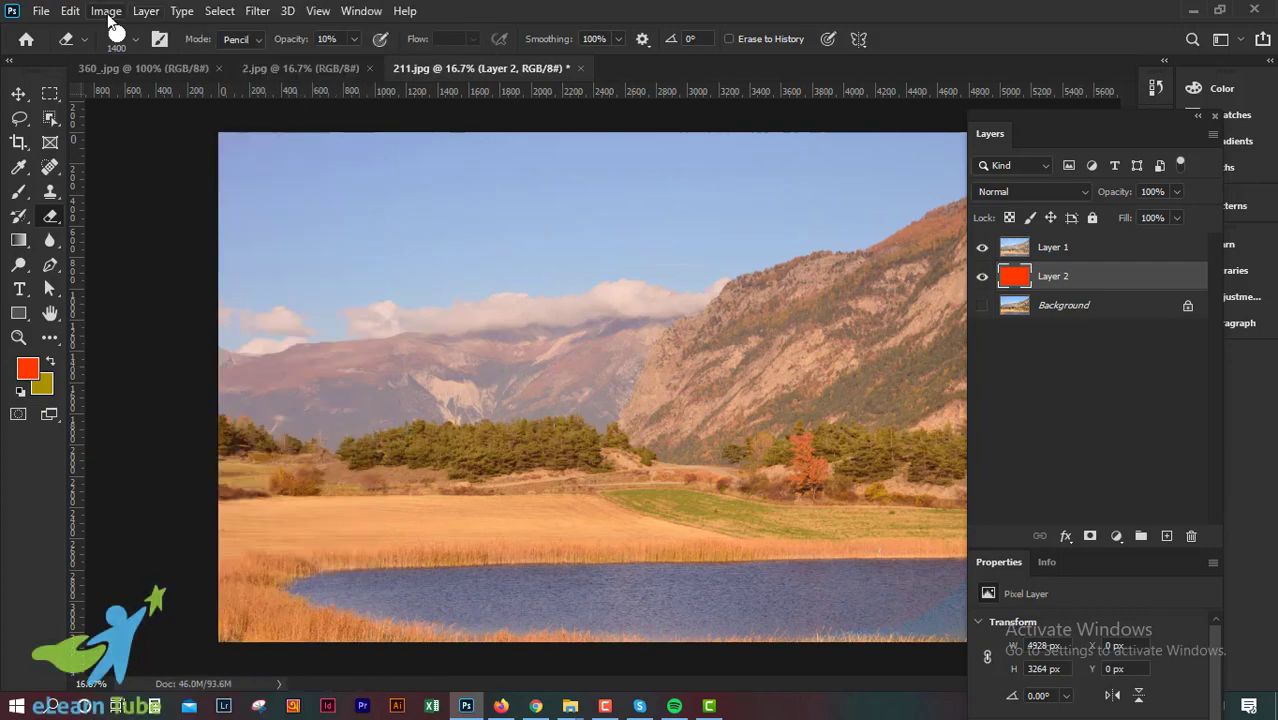
pyautogui.click(106, 11)
pyautogui.click(708, 235)
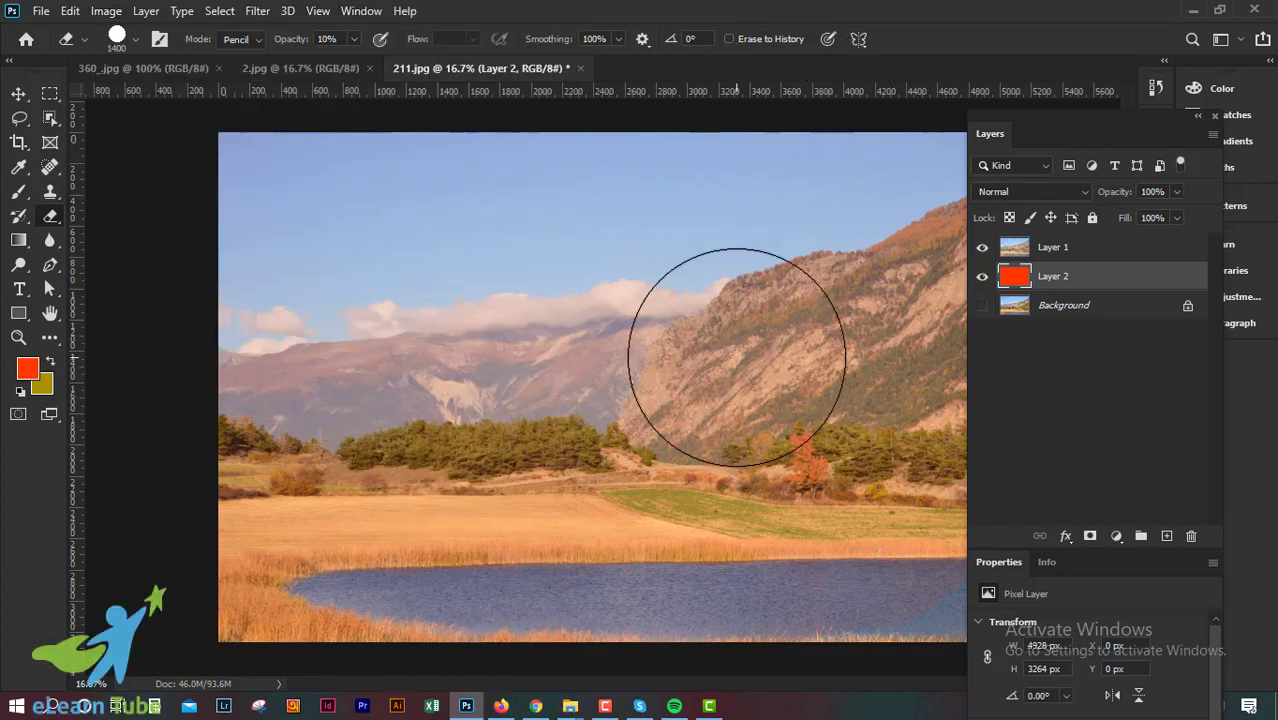
pyautogui.scroll(-1, 737, 357)
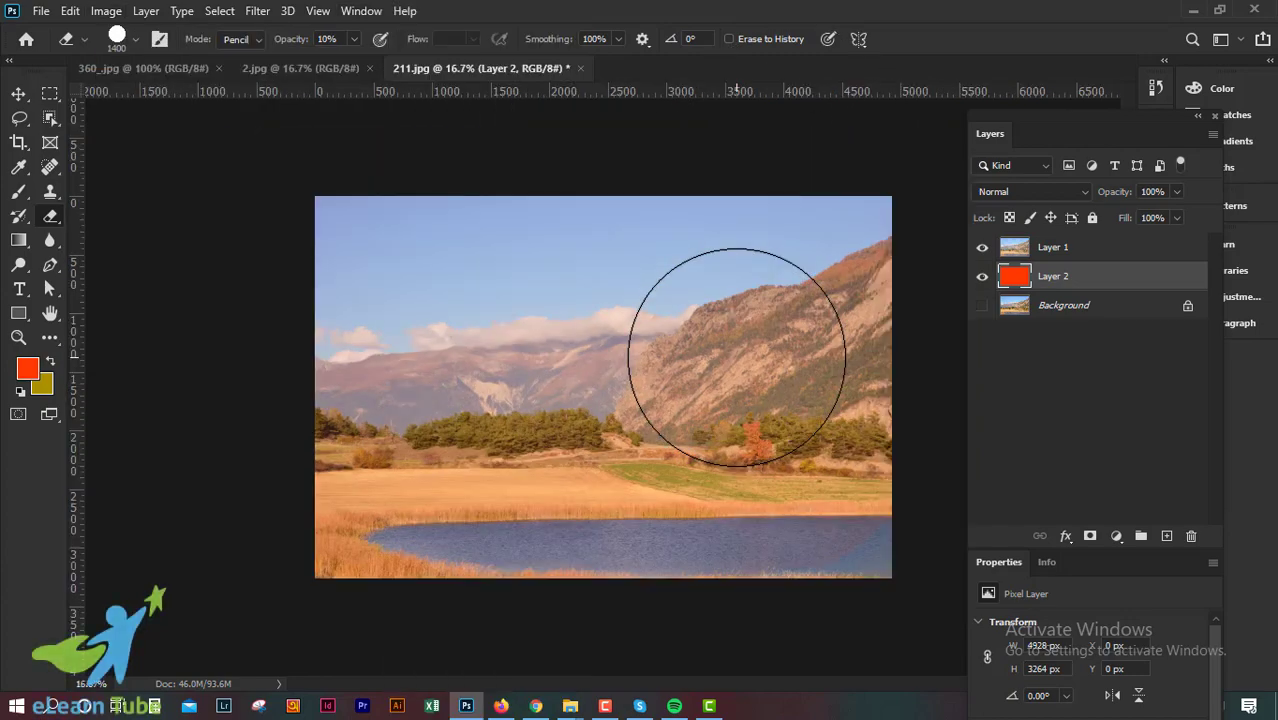
pyautogui.scroll(1, 737, 357)
pyautogui.moveTo(400, 68)
pyautogui.mouseDown()
pyautogui.moveTo(357, 68)
pyautogui.moveTo(394, 62)
pyautogui.mouseUp()
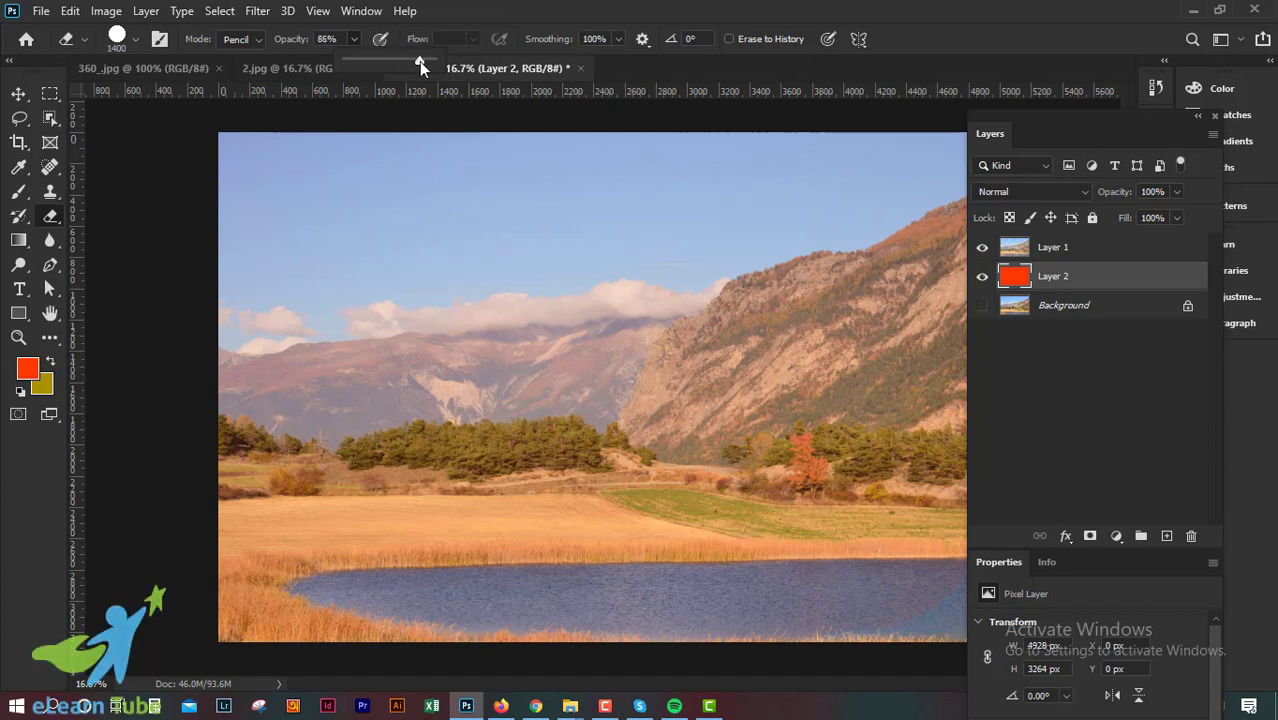
# - Erase at 51% opacity across Layer 1 from the upper-left sky to the lake
pyautogui.moveTo(257, 171)
pyautogui.mouseDown()
pyautogui.moveTo(948, 393)
pyautogui.moveTo(788, 567)
pyautogui.moveTo(1114, 240)
pyautogui.mouseUp()
pyautogui.click(1114, 254)
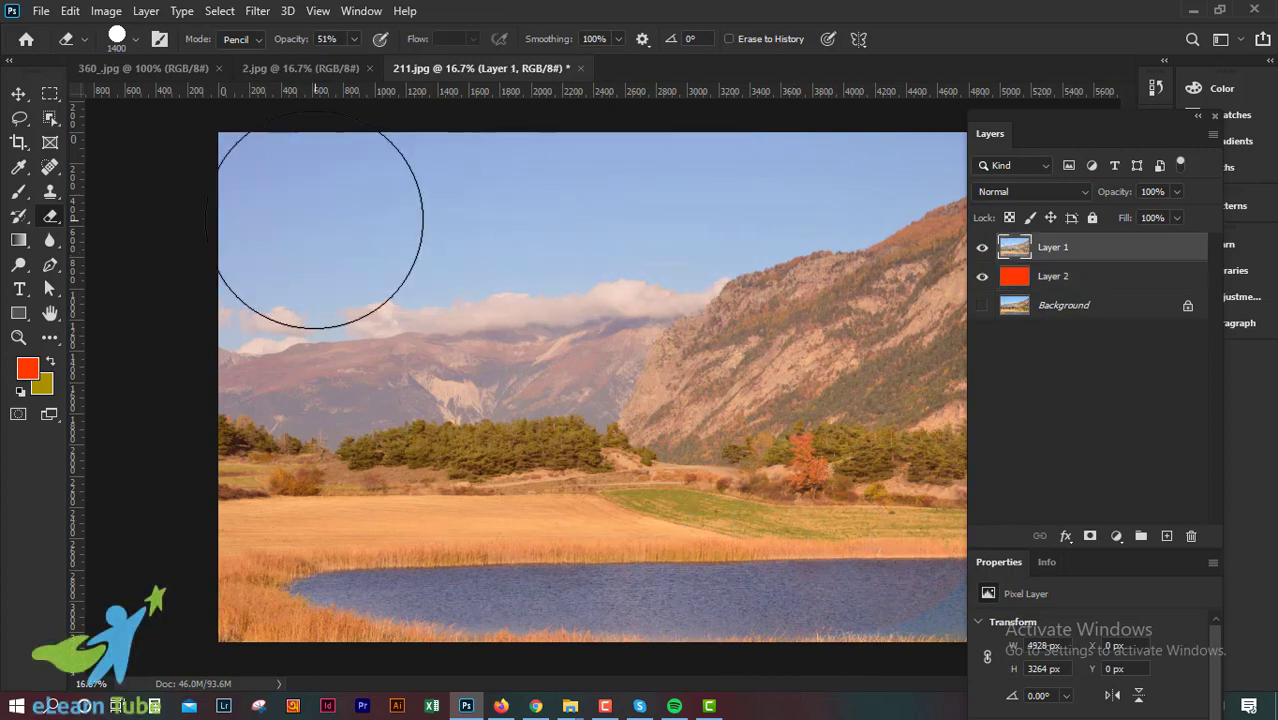
pyautogui.moveTo(278, 224)
pyautogui.mouseDown()
pyautogui.moveTo(872, 612)
pyautogui.moveTo(870, 200)
pyautogui.moveTo(856, 157)
pyautogui.moveTo(727, 177)
pyautogui.moveTo(248, 332)
pyautogui.moveTo(571, 371)
pyautogui.moveTo(913, 556)
pyautogui.moveTo(819, 585)
pyautogui.moveTo(340, 445)
pyautogui.moveTo(285, 365)
pyautogui.moveTo(285, 556)
pyautogui.moveTo(243, 385)
pyautogui.moveTo(632, 380)
pyautogui.moveTo(628, 357)
pyautogui.moveTo(456, 528)
pyautogui.moveTo(285, 562)
pyautogui.moveTo(164, 608)
pyautogui.moveTo(799, 613)
pyautogui.moveTo(1038, 518)
pyautogui.mouseUp()
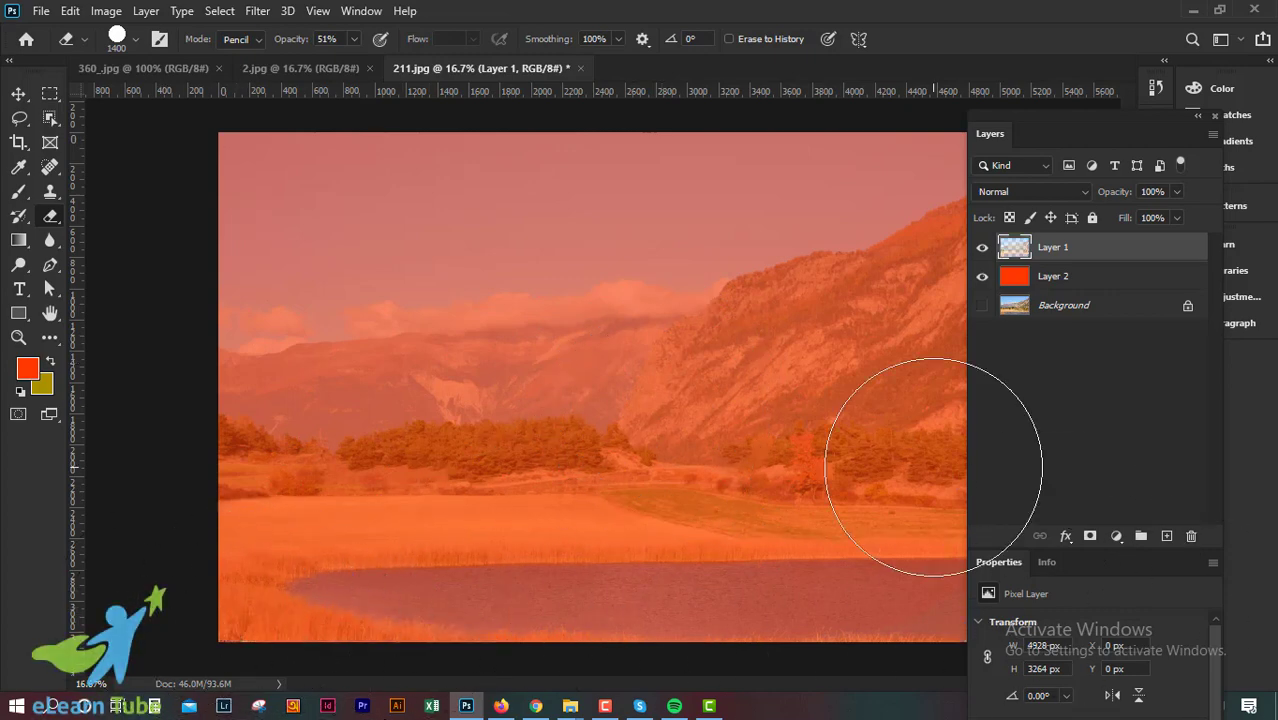
# - Erase a solid-red strip down the photo's right edge
pyautogui.hotkey('ctrl', '-')
pyautogui.moveTo(933, 467)
pyautogui.mouseDown()
pyautogui.moveTo(870, 228)
pyautogui.moveTo(907, 642)
pyautogui.mouseUp()
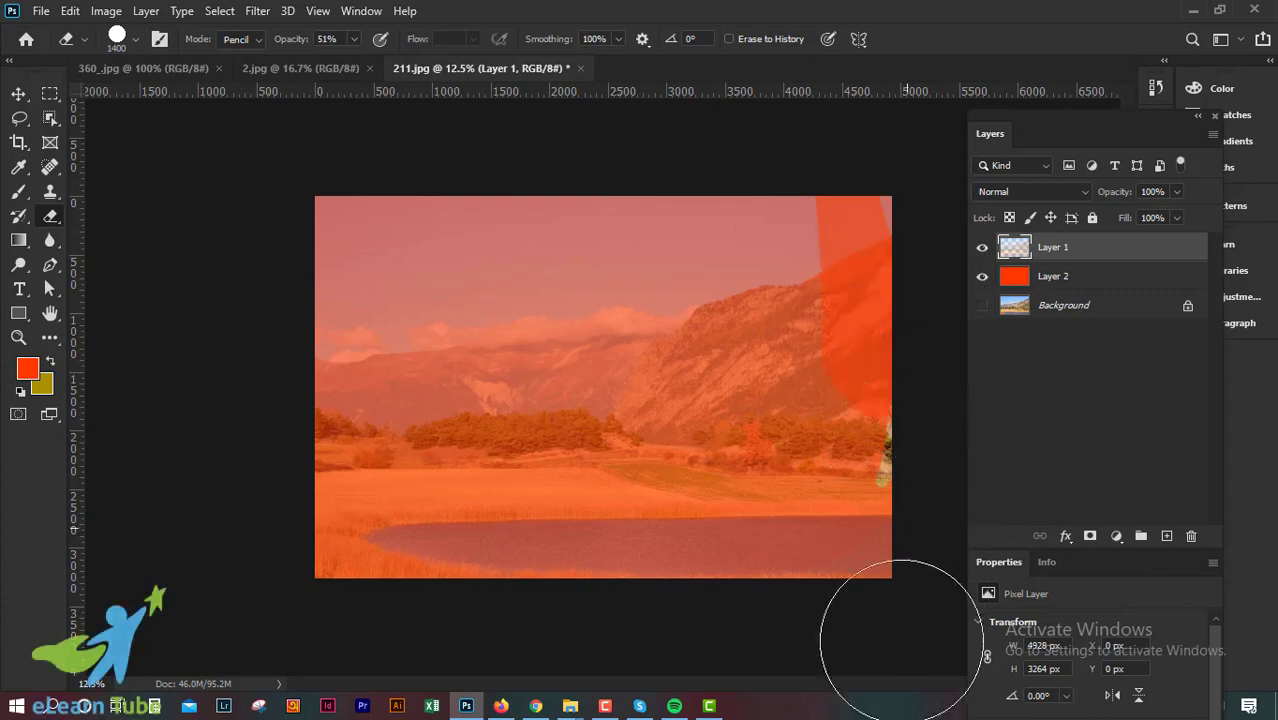
pyautogui.hotkey('ctrl', '+')
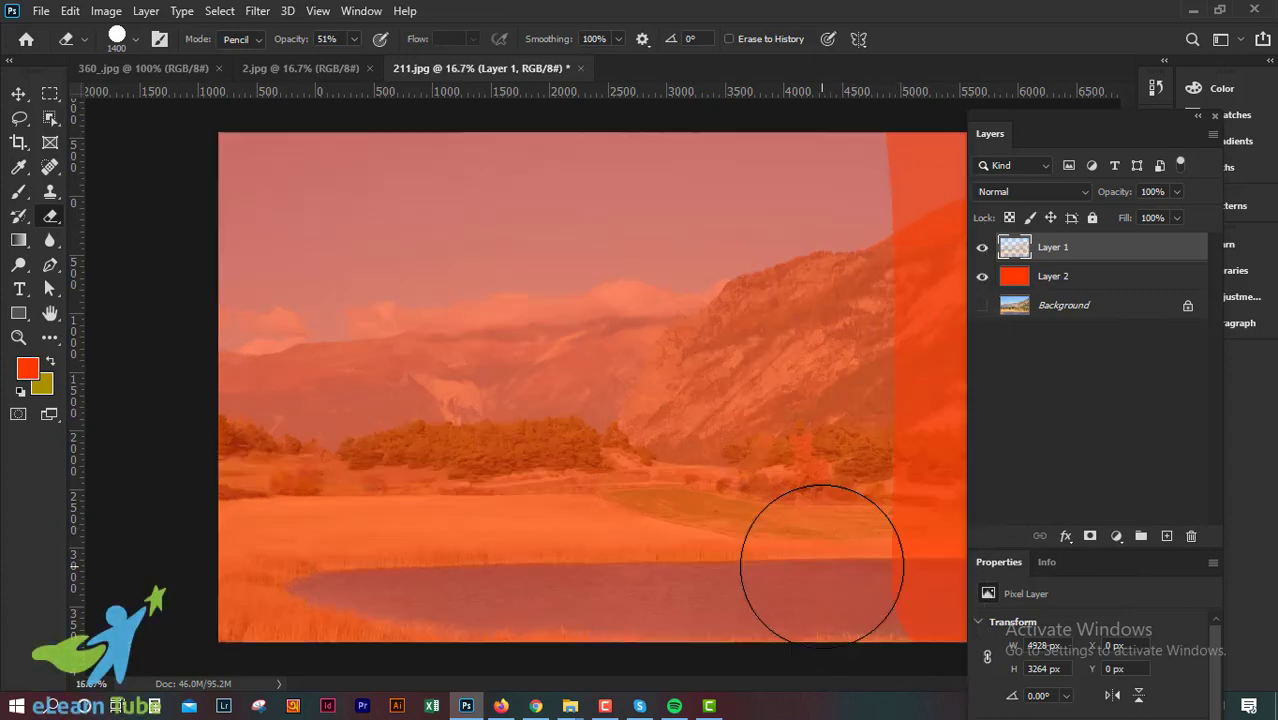
pyautogui.hotkey('ctrl', '-')
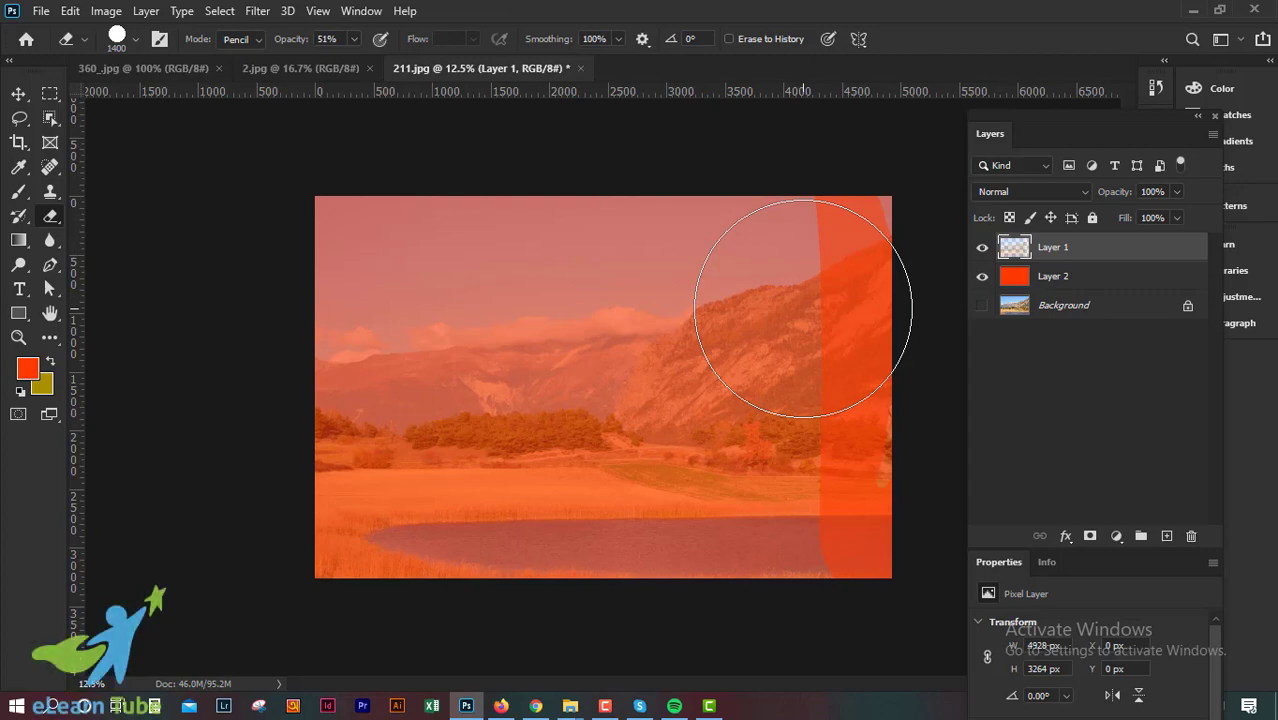
pyautogui.hotkey('ctrl', '+')
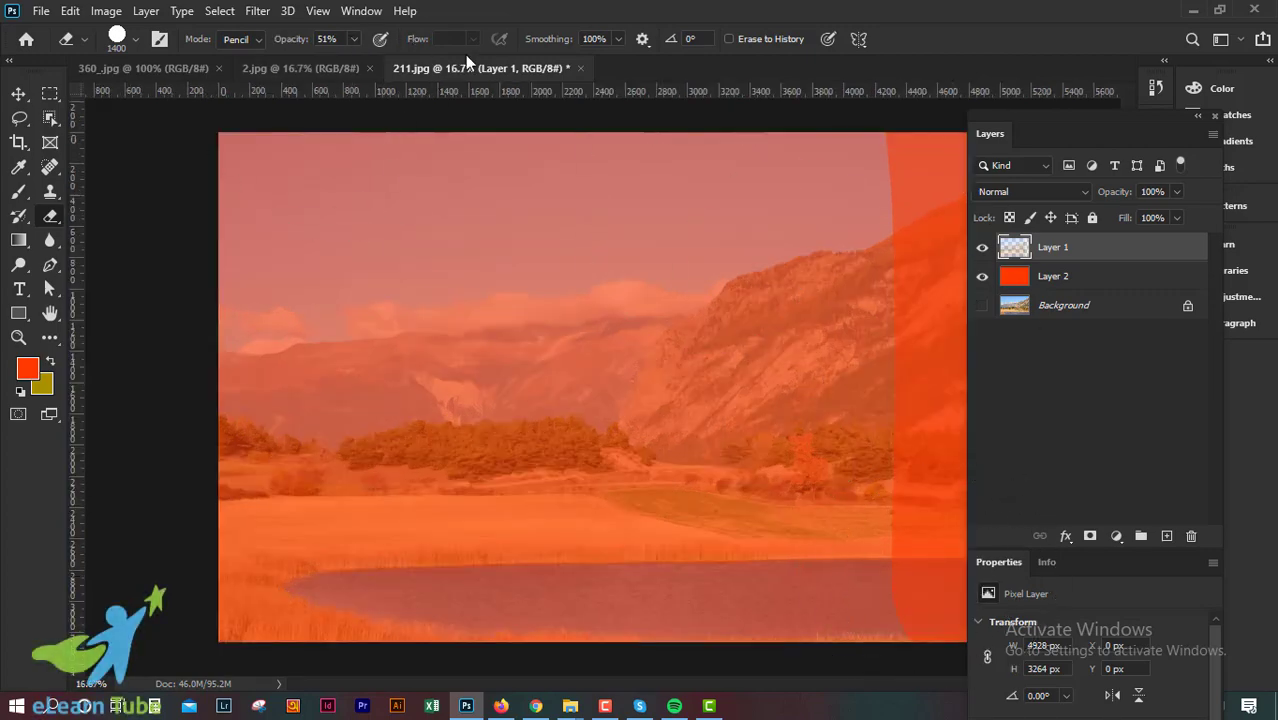
# - Turn on Erase to History and paint back the sky, mountains, meadow and lake
pyautogui.click(729, 38)
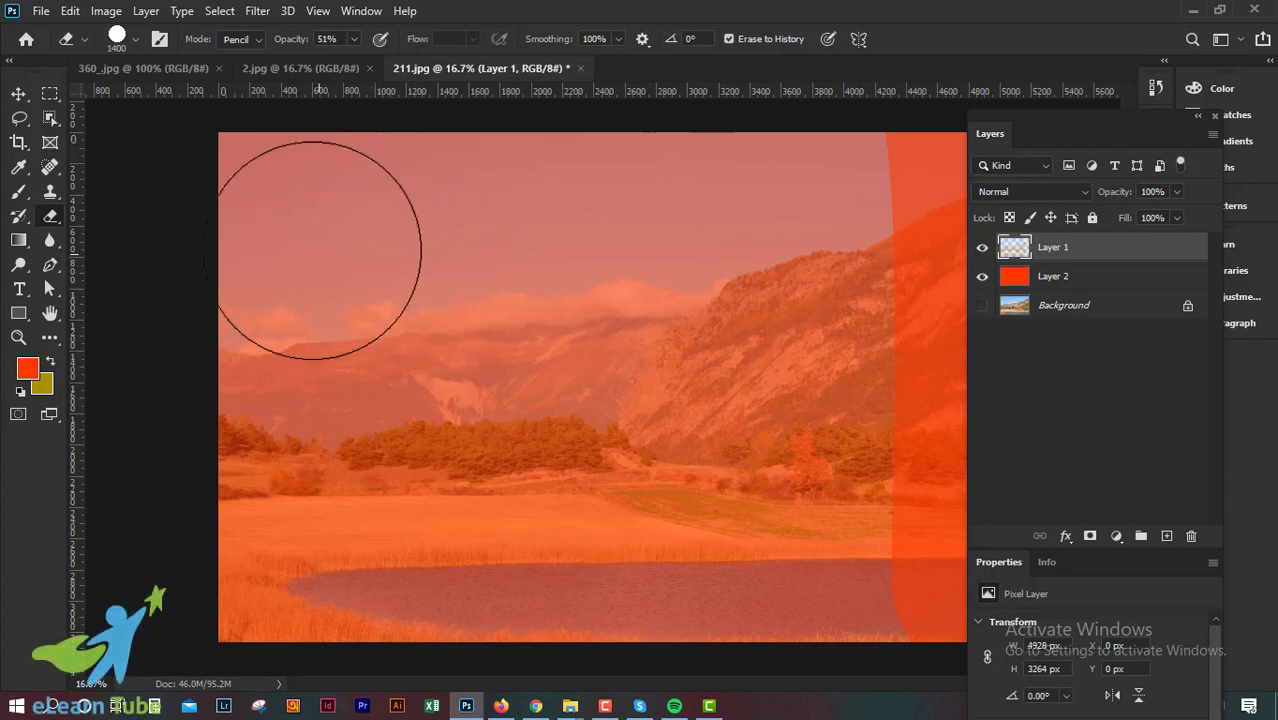
pyautogui.moveTo(318, 250); pyautogui.dragTo(870, 400)
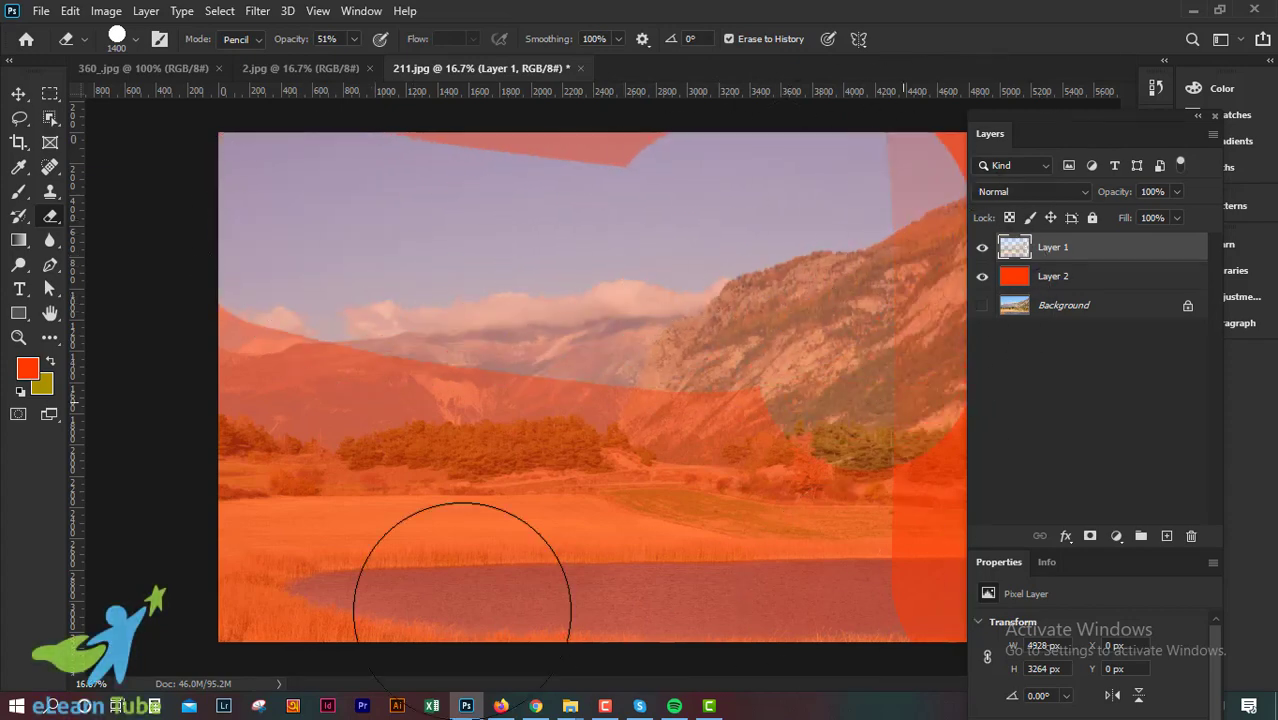
pyautogui.moveTo(462, 607)
pyautogui.mouseDown()
pyautogui.moveTo(400, 314)
pyautogui.moveTo(257, 386)
pyautogui.moveTo(570, 614)
pyautogui.moveTo(940, 240)
pyautogui.moveTo(884, 599)
pyautogui.mouseUp()
pyautogui.moveTo(485, 175); pyautogui.dragTo(510, 193)
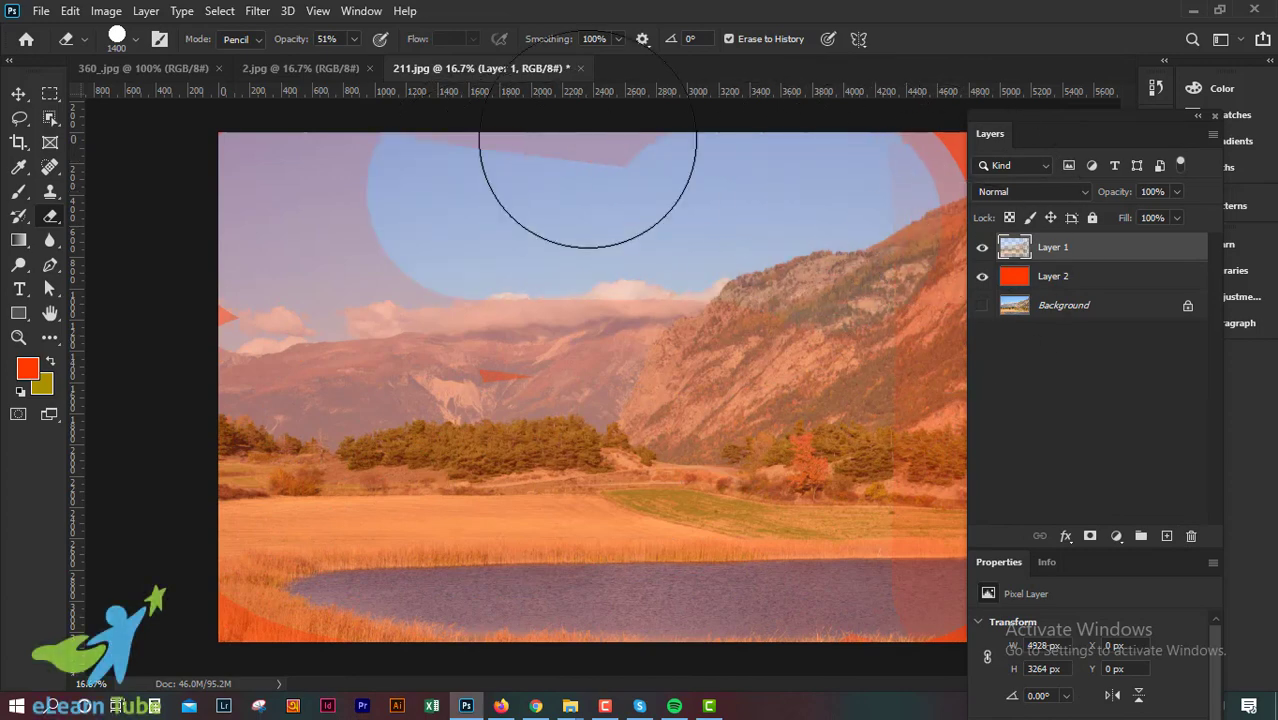
pyautogui.moveTo(587, 139)
pyautogui.mouseDown()
pyautogui.moveTo(334, 163)
pyautogui.moveTo(285, 570)
pyautogui.moveTo(700, 330)
pyautogui.mouseUp()
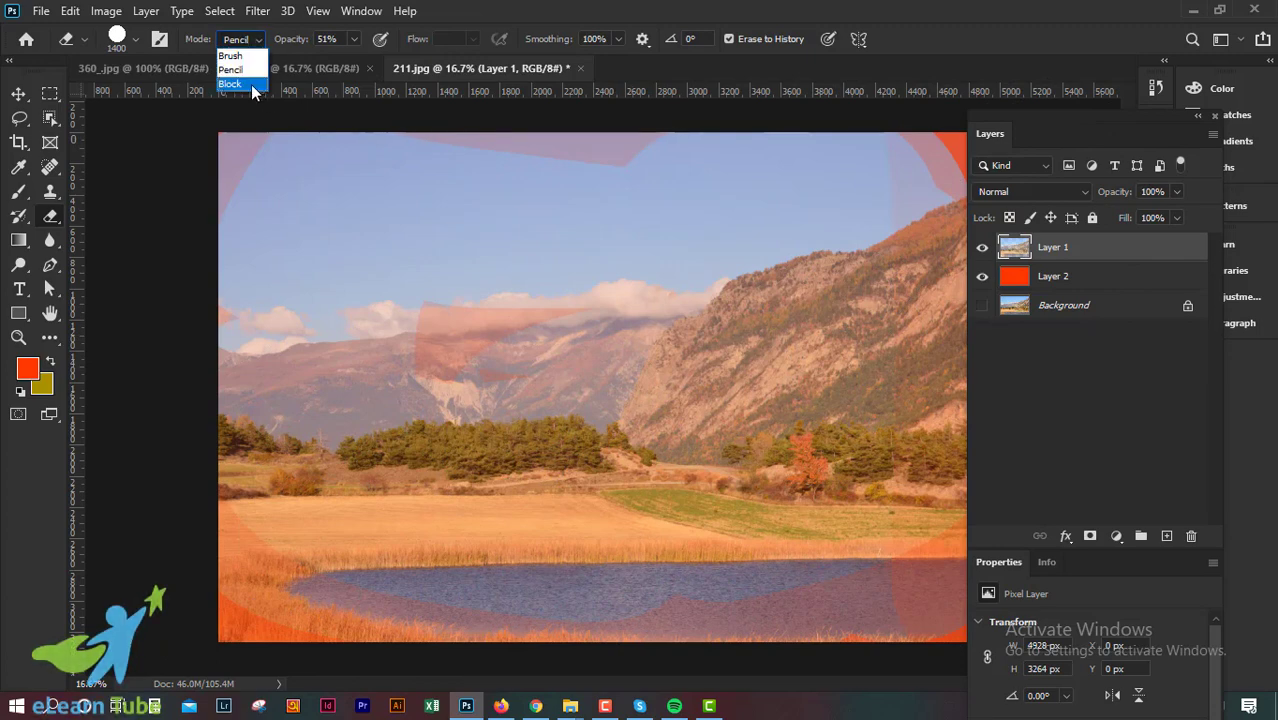
# - Switch the eraser to Block mode, delete Layers 1 and 2, and duplicate Background
pyautogui.click(252, 85)
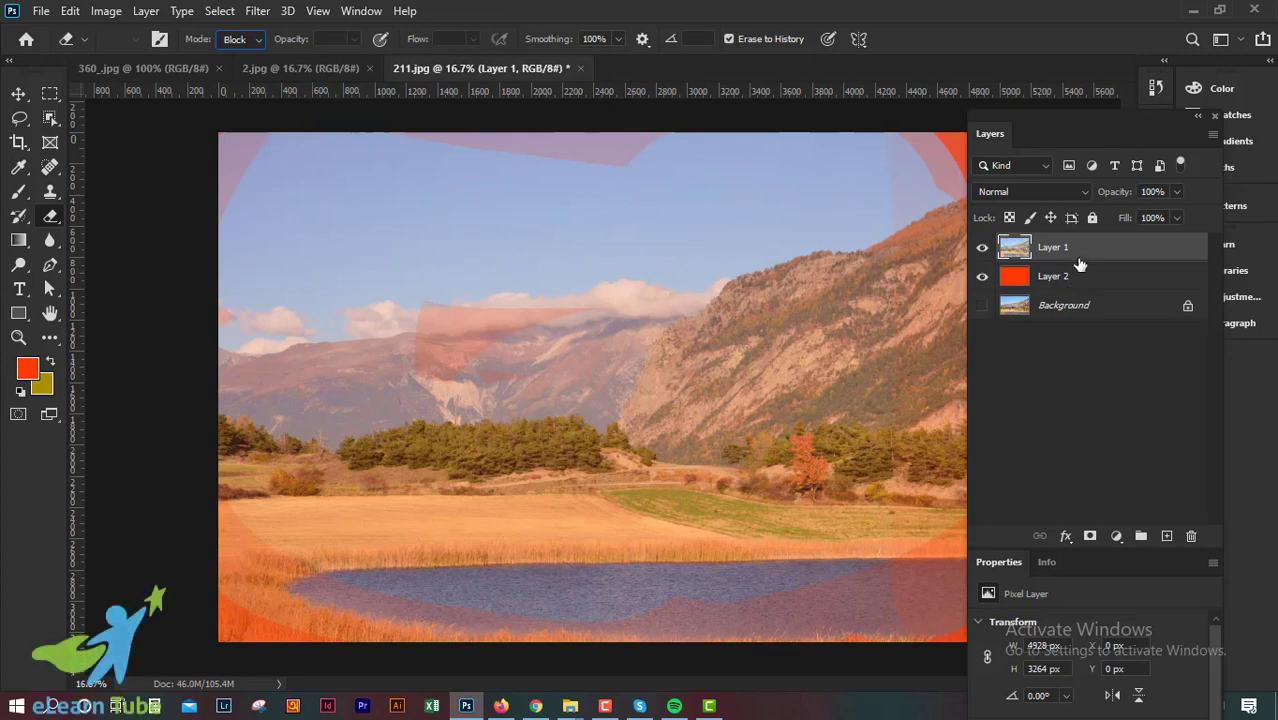
pyautogui.moveTo(1080, 263)
pyautogui.mouseDown()
pyautogui.moveTo(1161, 371)
pyautogui.moveTo(1190, 538)
pyautogui.mouseUp()
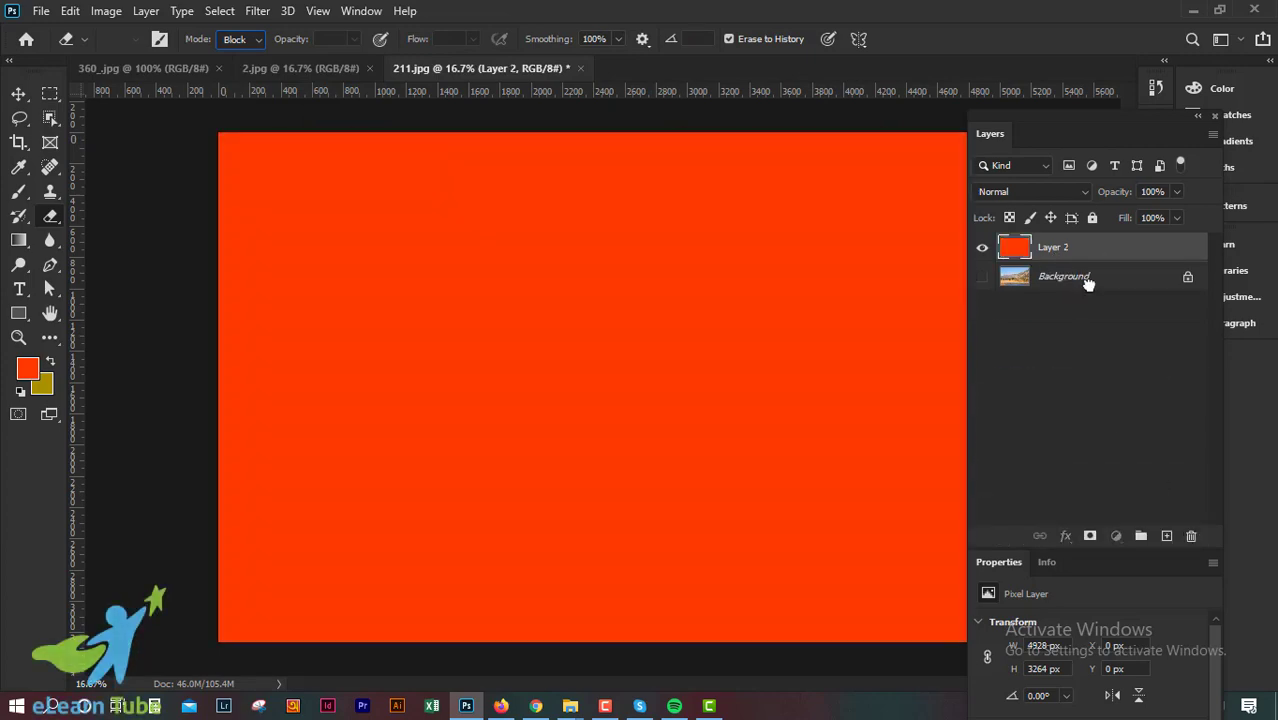
pyautogui.moveTo(1055, 250); pyautogui.dragTo(1190, 536)
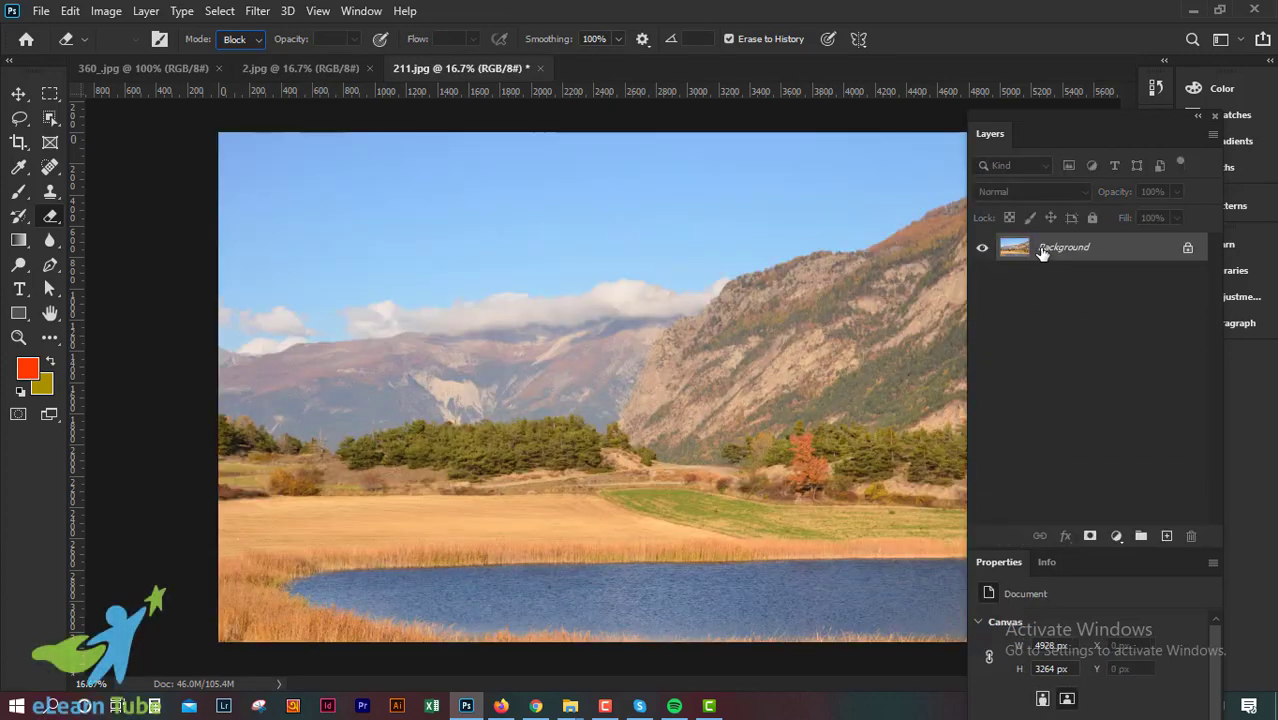
pyautogui.hotkey('ctrl', 'j')
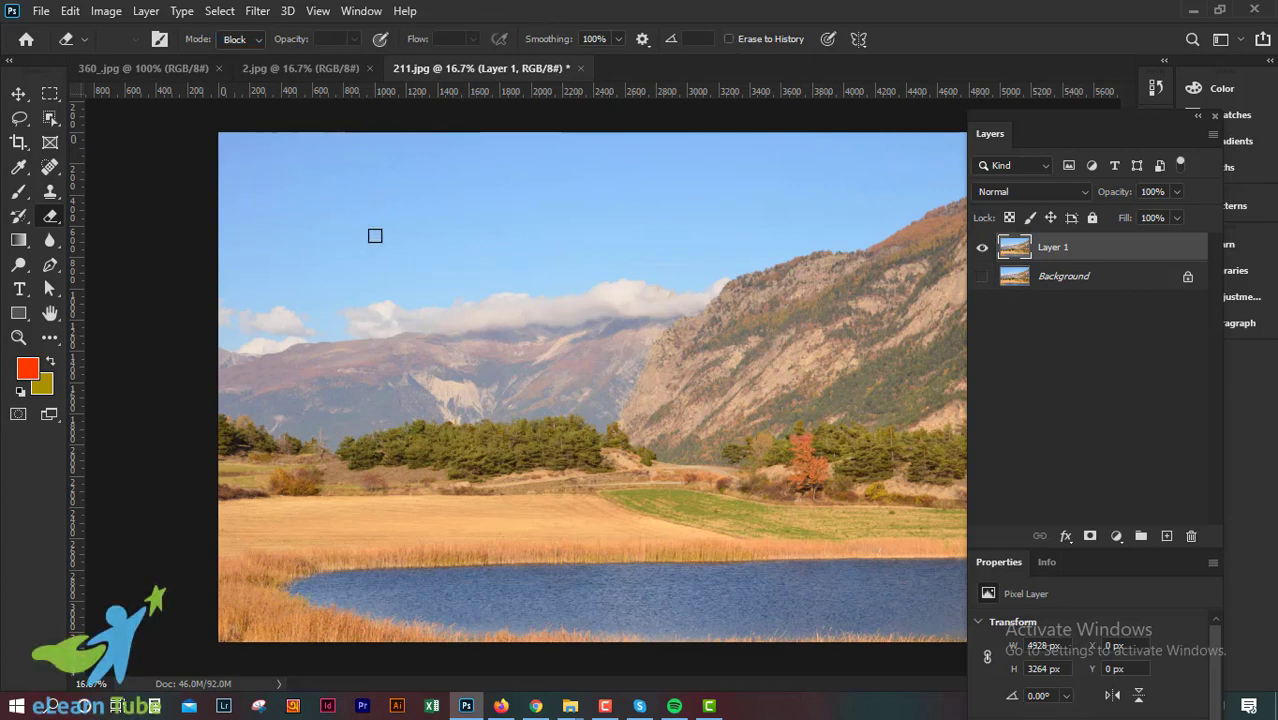
# - Cut block-mode eraser strokes through the sky and mountains of Layer 1
pyautogui.moveTo(255, 195); pyautogui.dragTo(649, 467)
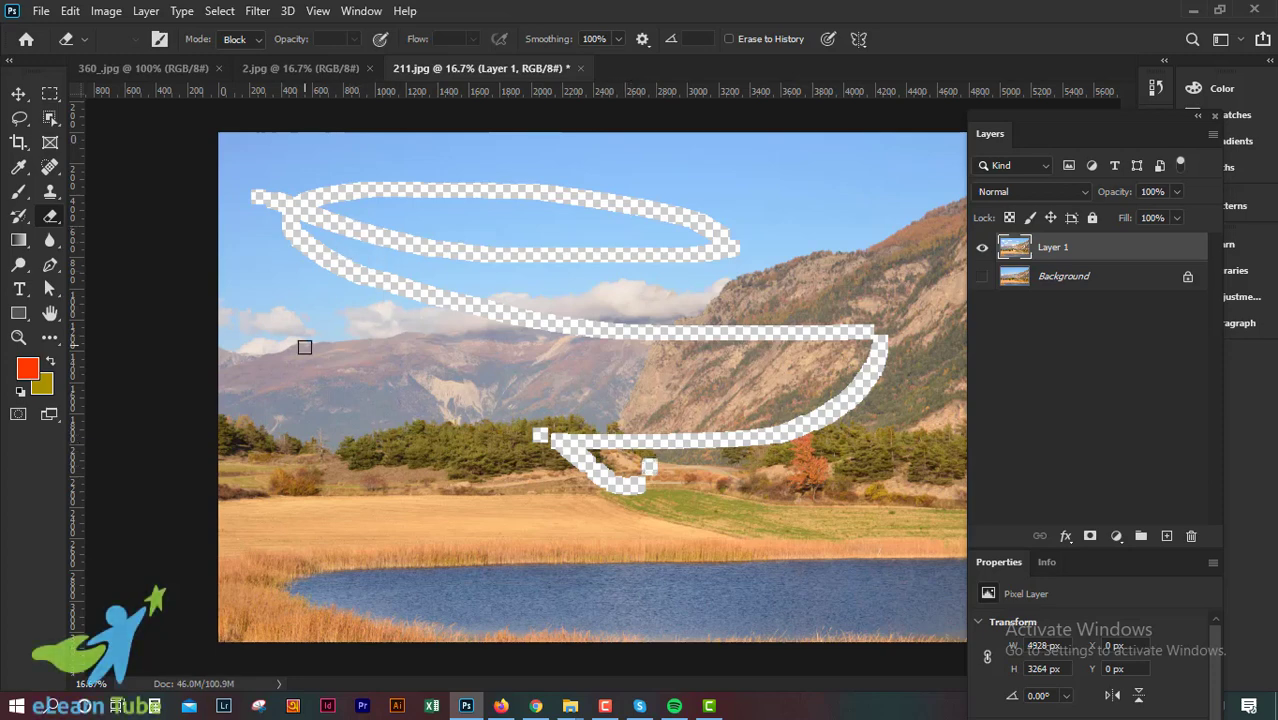
pyautogui.moveTo(304, 347); pyautogui.dragTo(524, 372)
pyautogui.moveTo(787, 245)
pyautogui.mouseDown()
pyautogui.moveTo(890, 215)
pyautogui.moveTo(445, 290)
pyautogui.moveTo(660, 468)
pyautogui.mouseUp()
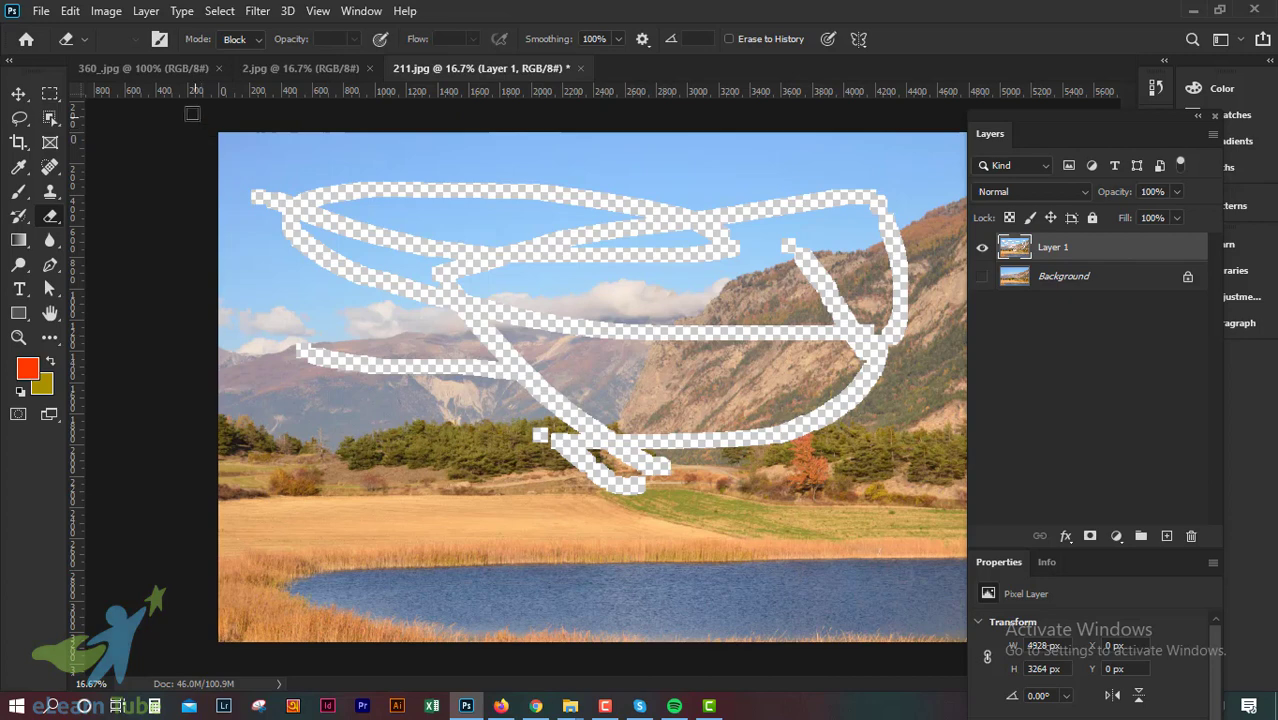
pyautogui.click(85, 39)
pyautogui.click(434, 4)
pyautogui.click(734, 180)
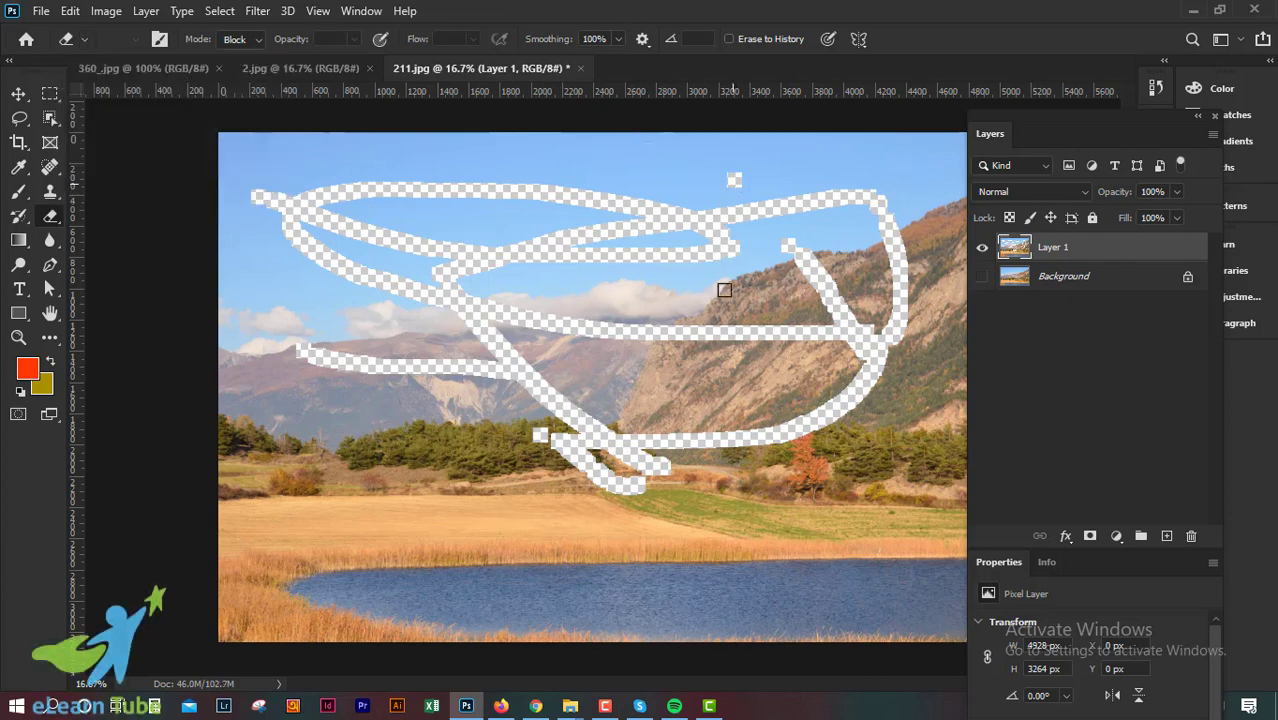
pyautogui.moveTo(724, 290); pyautogui.dragTo(724, 460)
# - Enable Erase to History and paint over the right side and centre to restore them
pyautogui.click(729, 39)
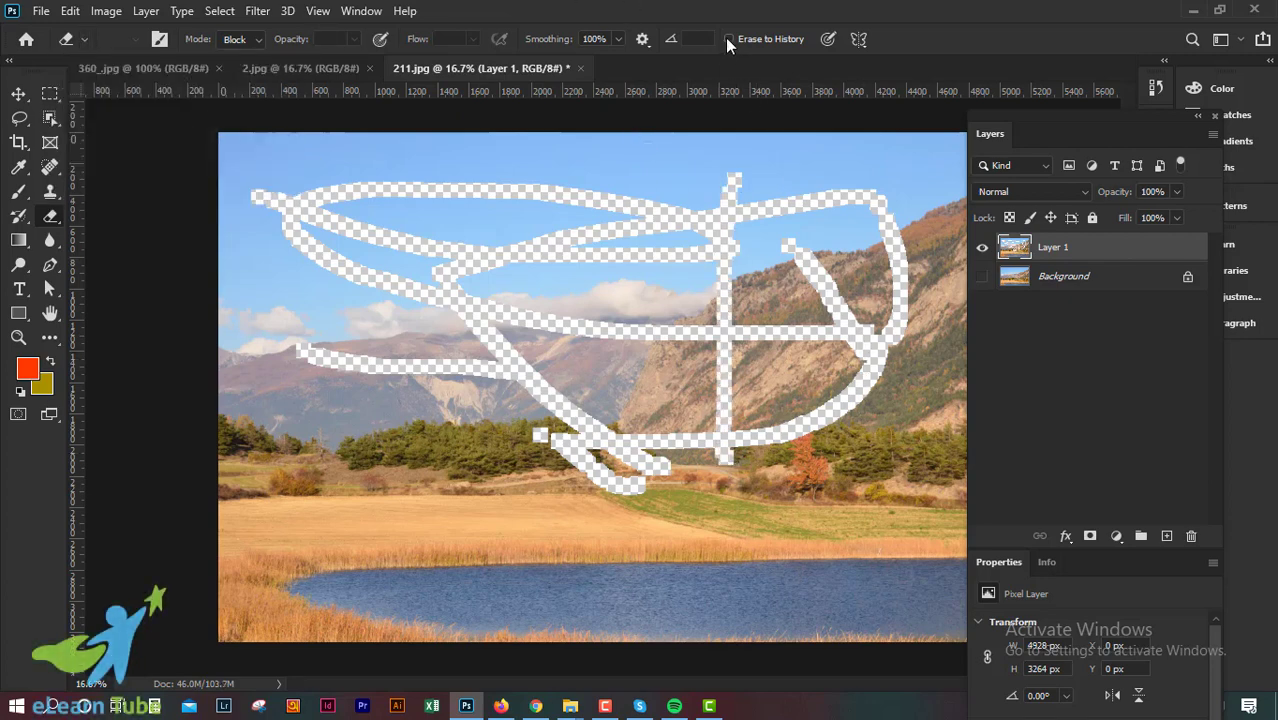
pyautogui.moveTo(790, 245)
pyautogui.mouseDown()
pyautogui.moveTo(873, 345)
pyautogui.moveTo(866, 198)
pyautogui.moveTo(282, 191)
pyautogui.moveTo(214, 275)
pyautogui.moveTo(280, 237)
pyautogui.moveTo(271, 277)
pyautogui.moveTo(465, 237)
pyautogui.moveTo(884, 254)
pyautogui.mouseUp()
pyautogui.moveTo(650, 450); pyautogui.dragTo(470, 345)
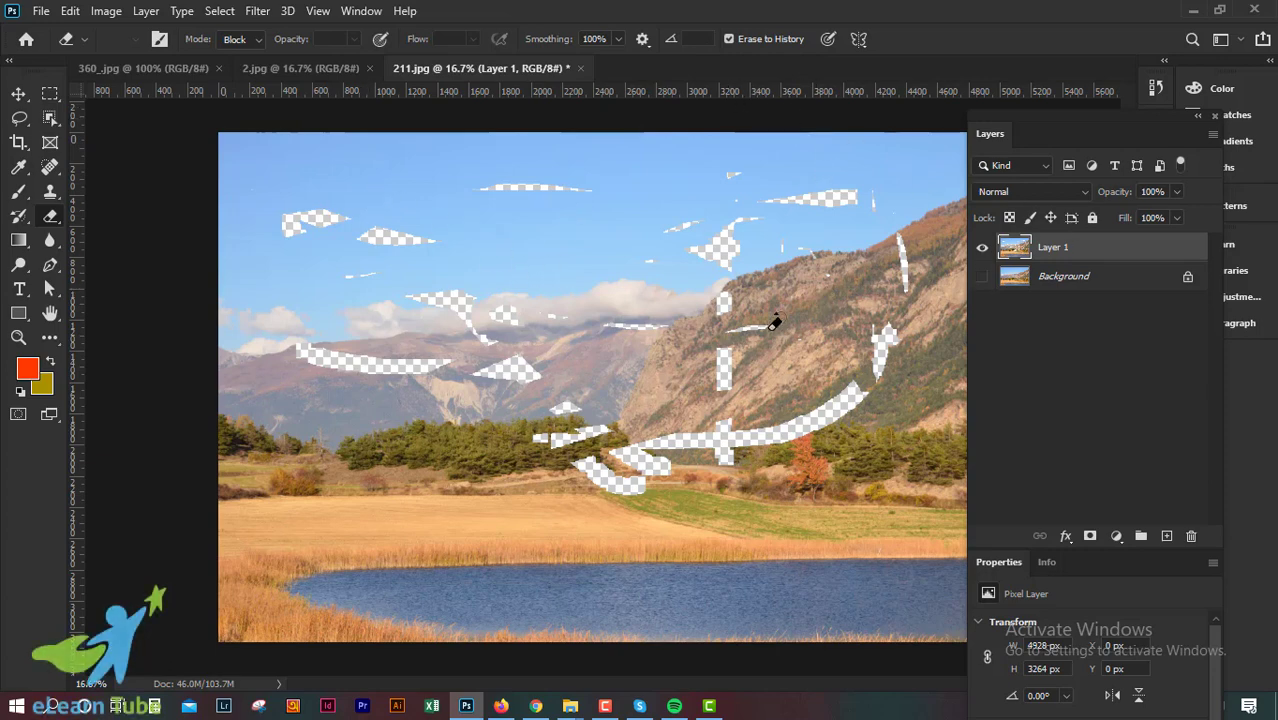
# - Duplicate the landscape Background into Layer 1 with Ctrl+J and select the Eraser tool
pyautogui.moveTo(1060, 250)
pyautogui.mouseDown()
pyautogui.moveTo(1195, 510)
pyautogui.moveTo(1190, 536)
pyautogui.mouseUp()
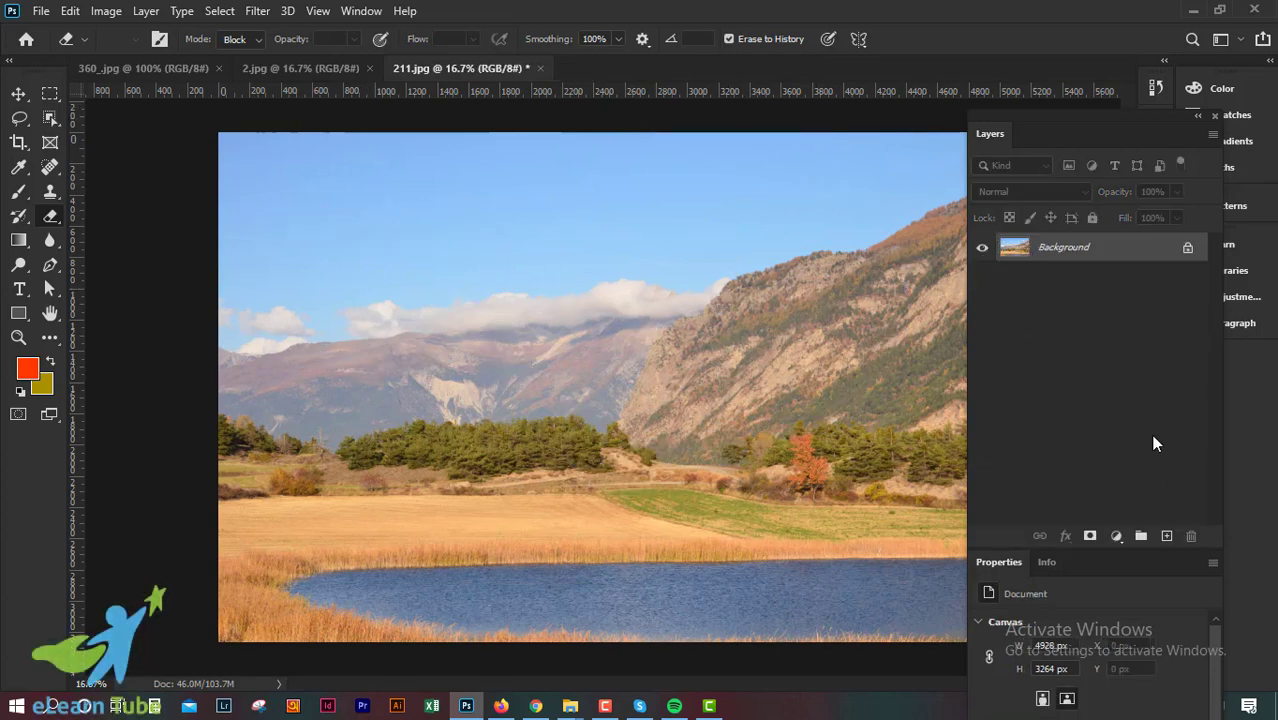
pyautogui.hotkey('ctrl', 'j')
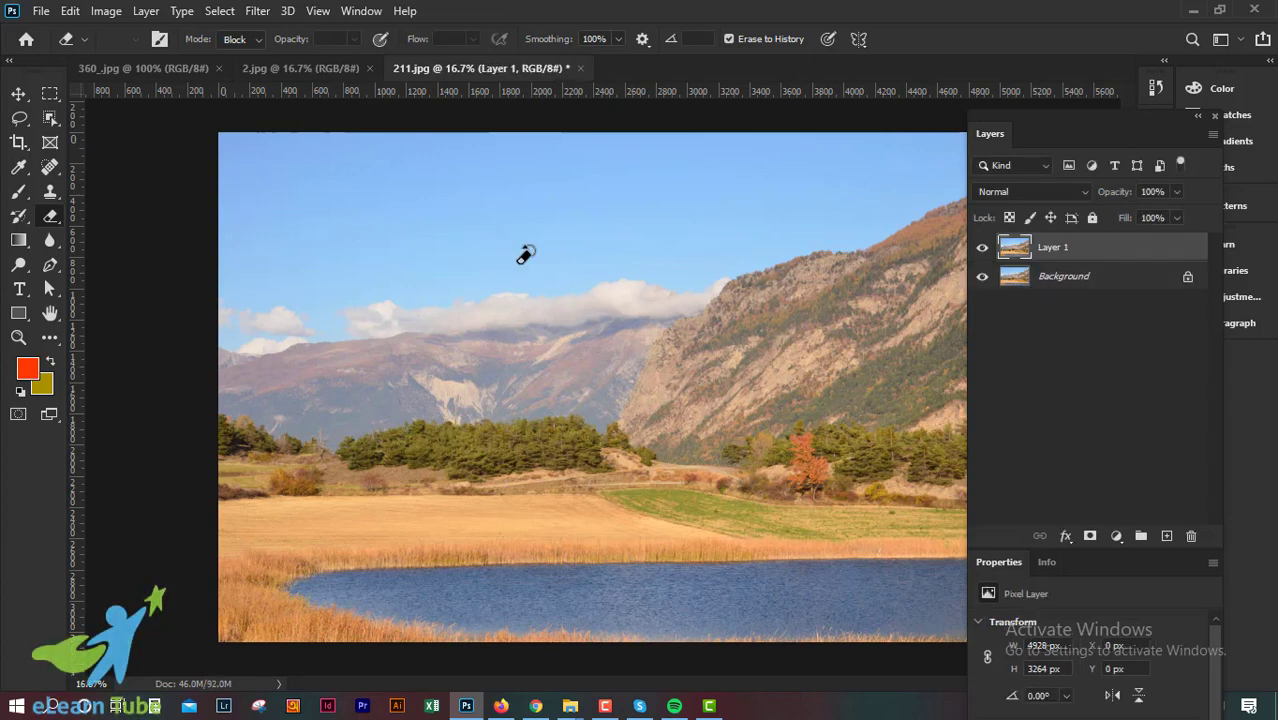
pyautogui.click(50, 240)
pyautogui.click(52, 220)
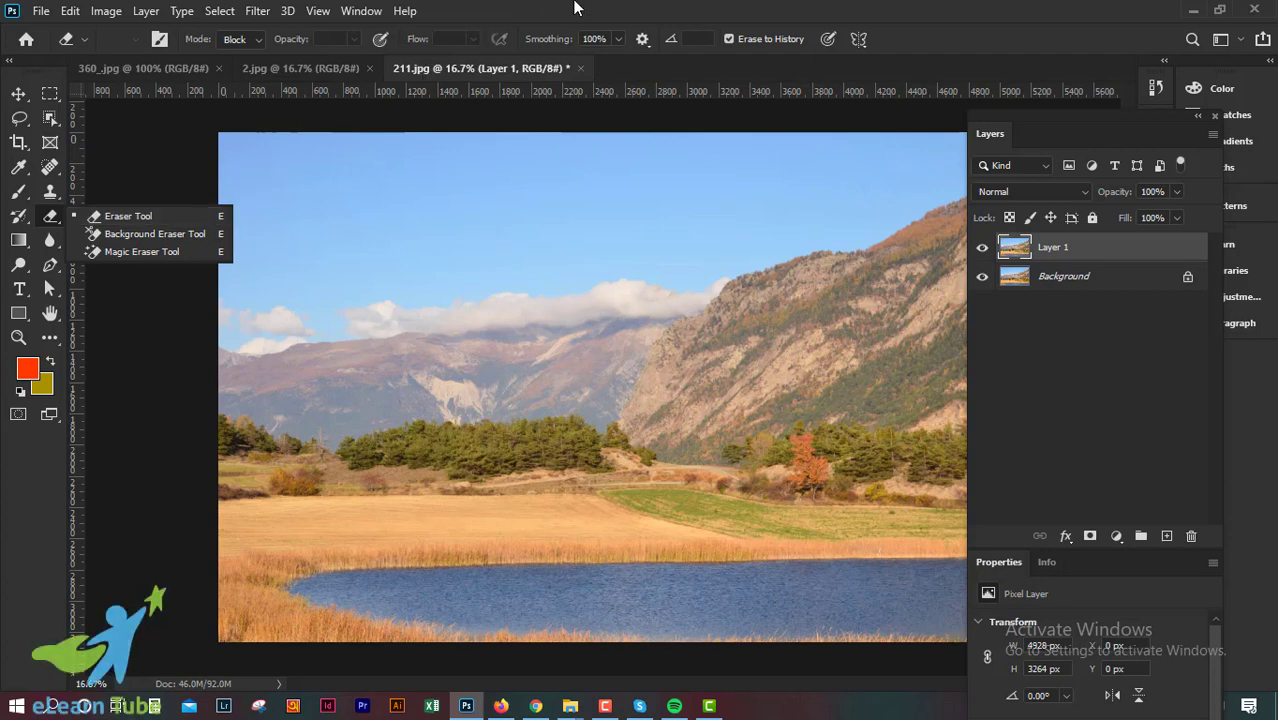
# - Look through the 2.jpg and 360_jpg documents, then return to 211.jpg
pyautogui.click(327, 68)
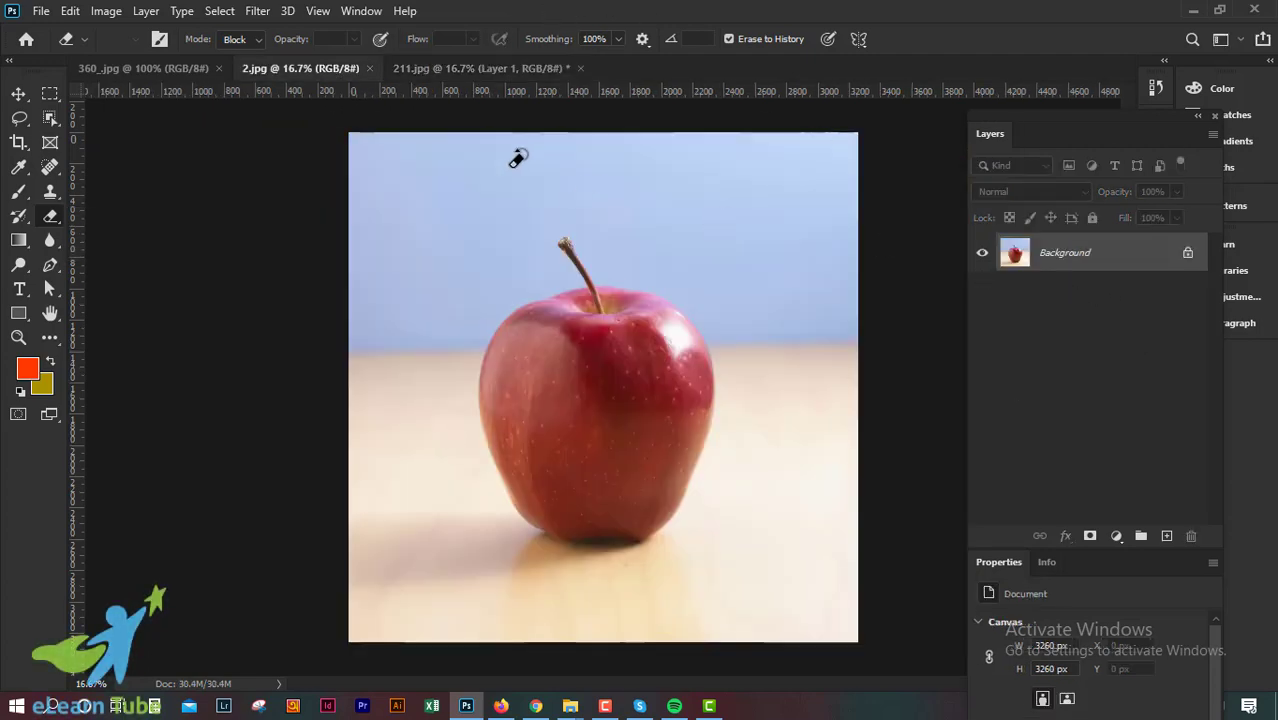
pyautogui.click(480, 76)
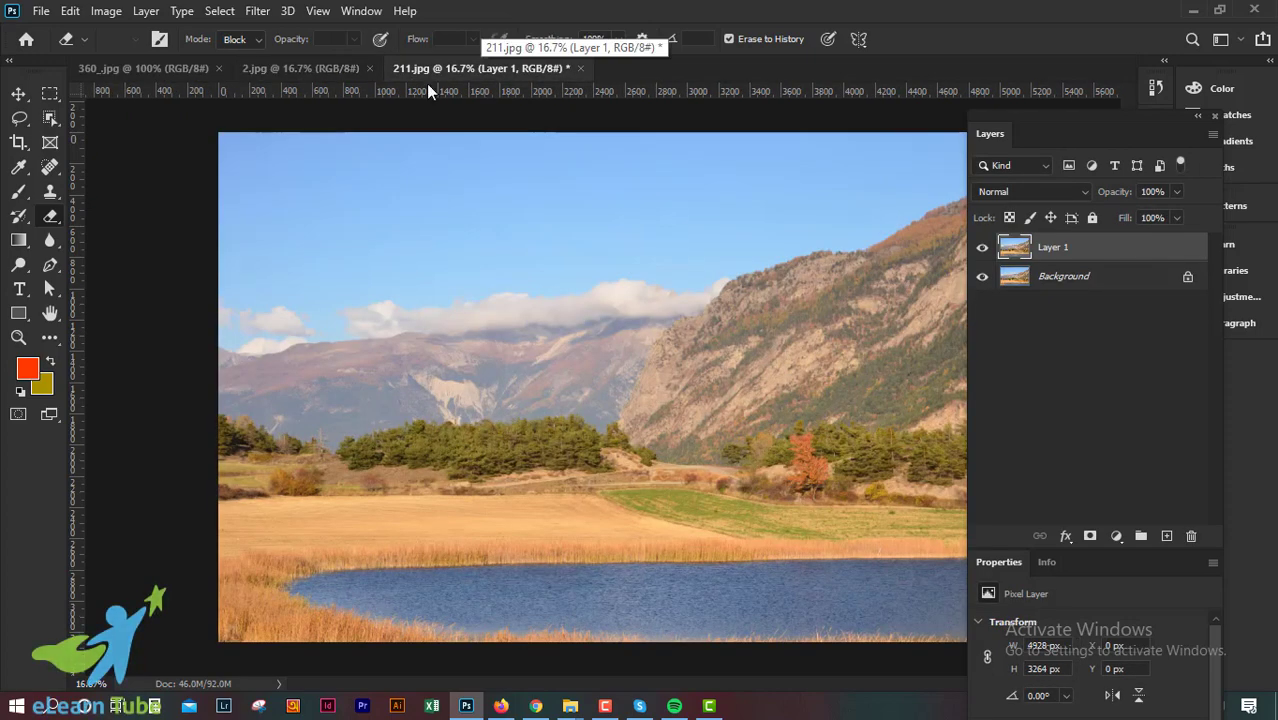
pyautogui.click(147, 70)
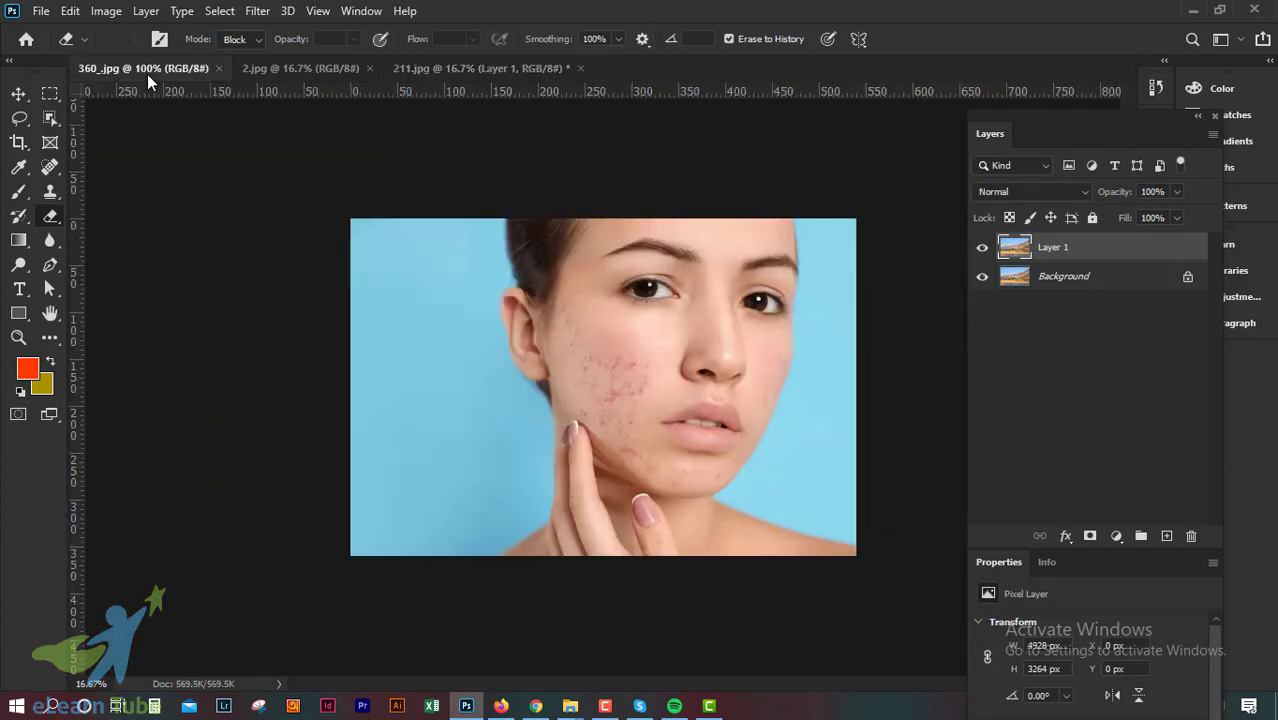
pyautogui.click(446, 70)
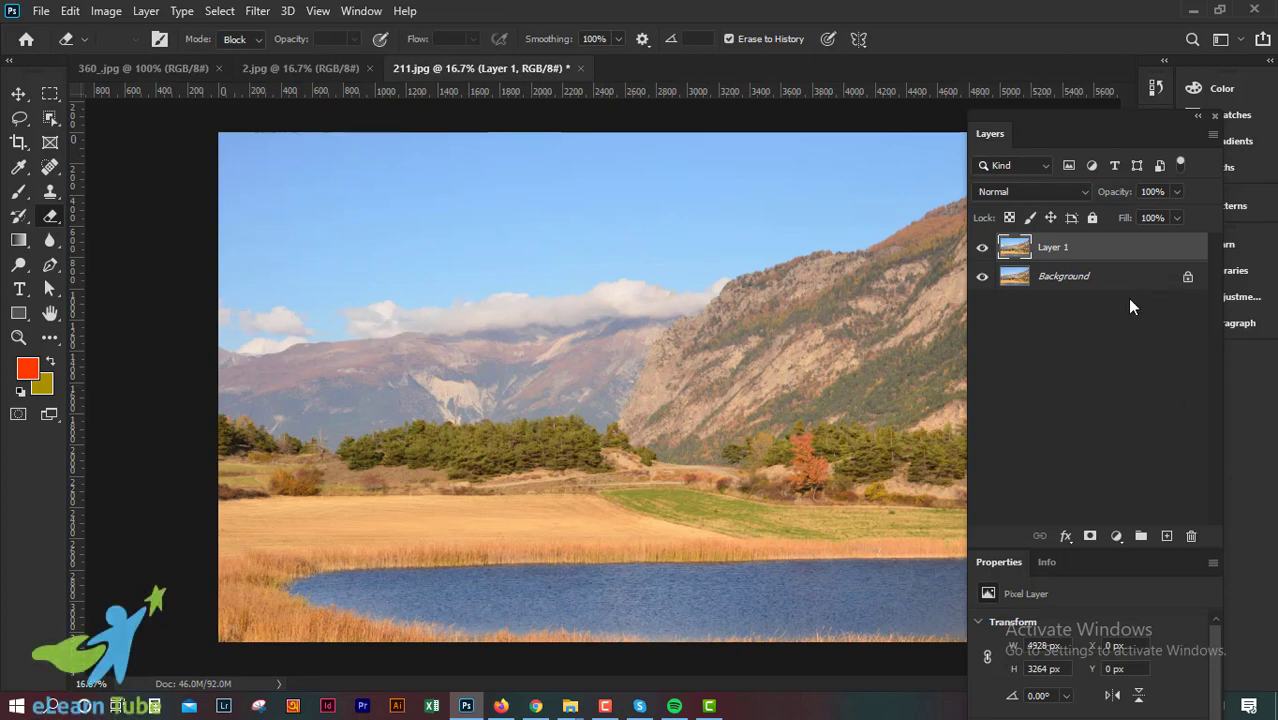
# - Type 'Lorem Ipsum', then scale it up with Ctrl+T and place it across the upper sky
pyautogui.click(19, 290)
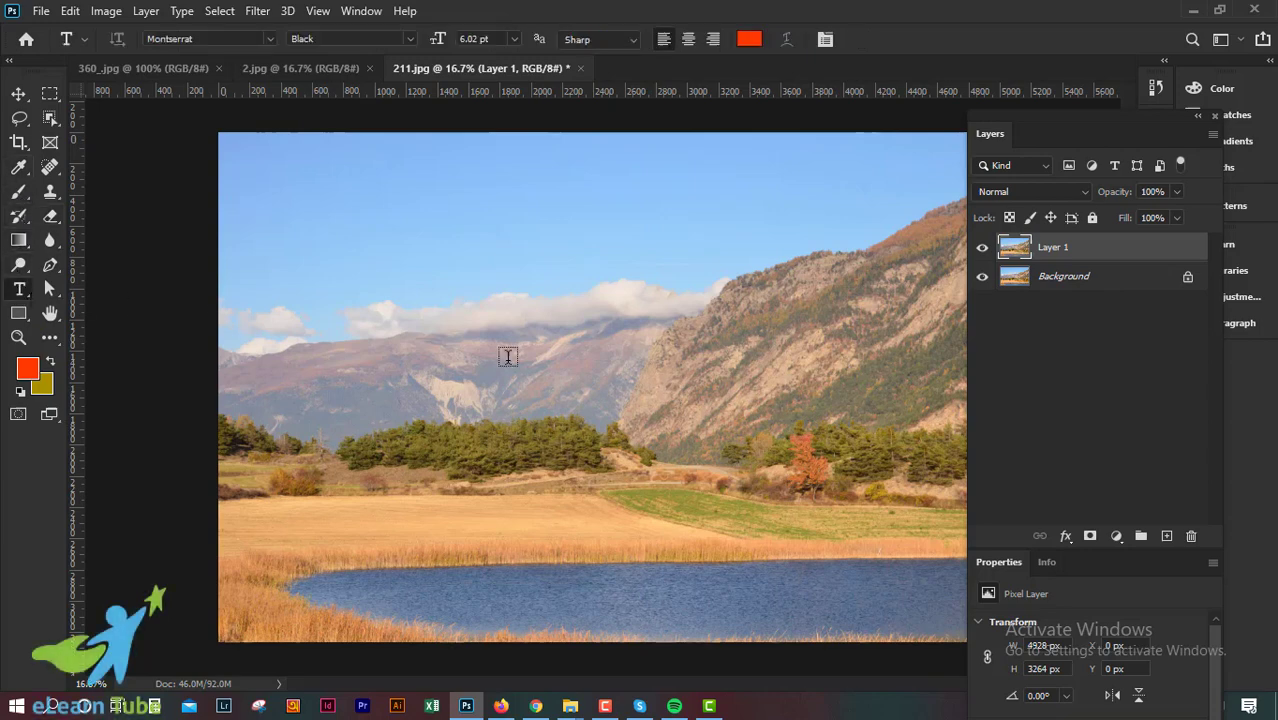
pyautogui.click(648, 450)
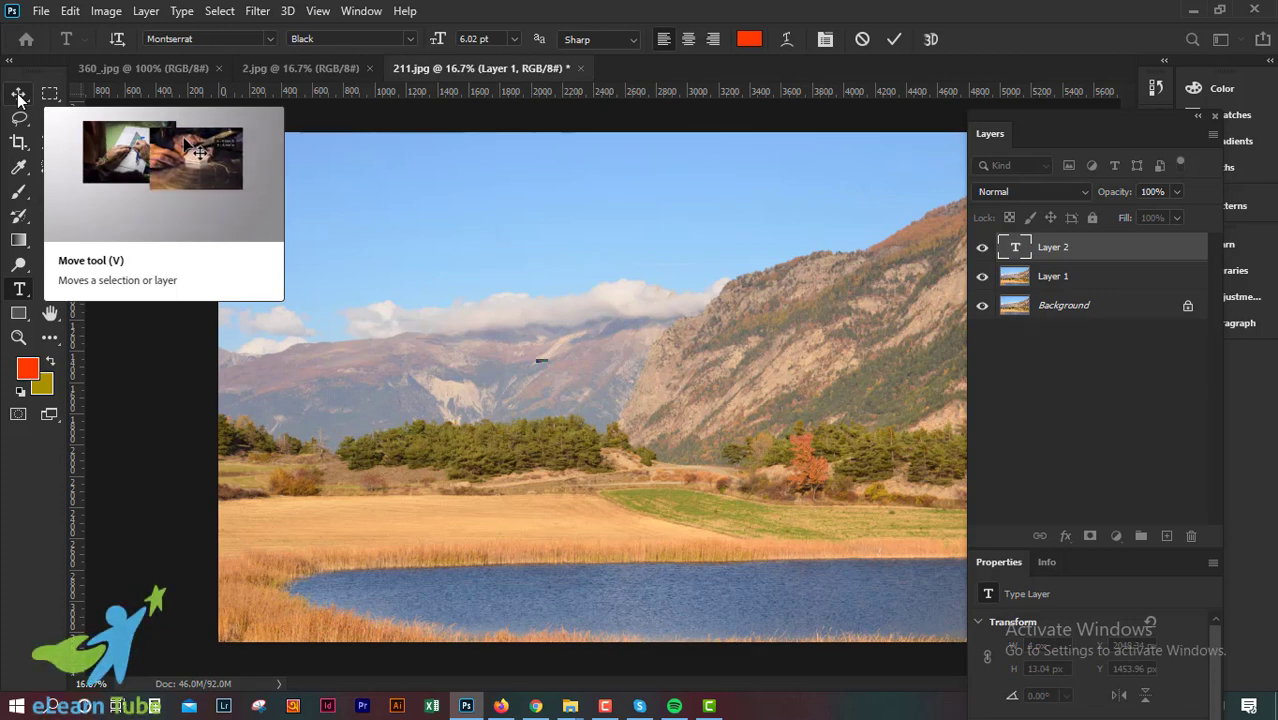
pyautogui.click(19, 95)
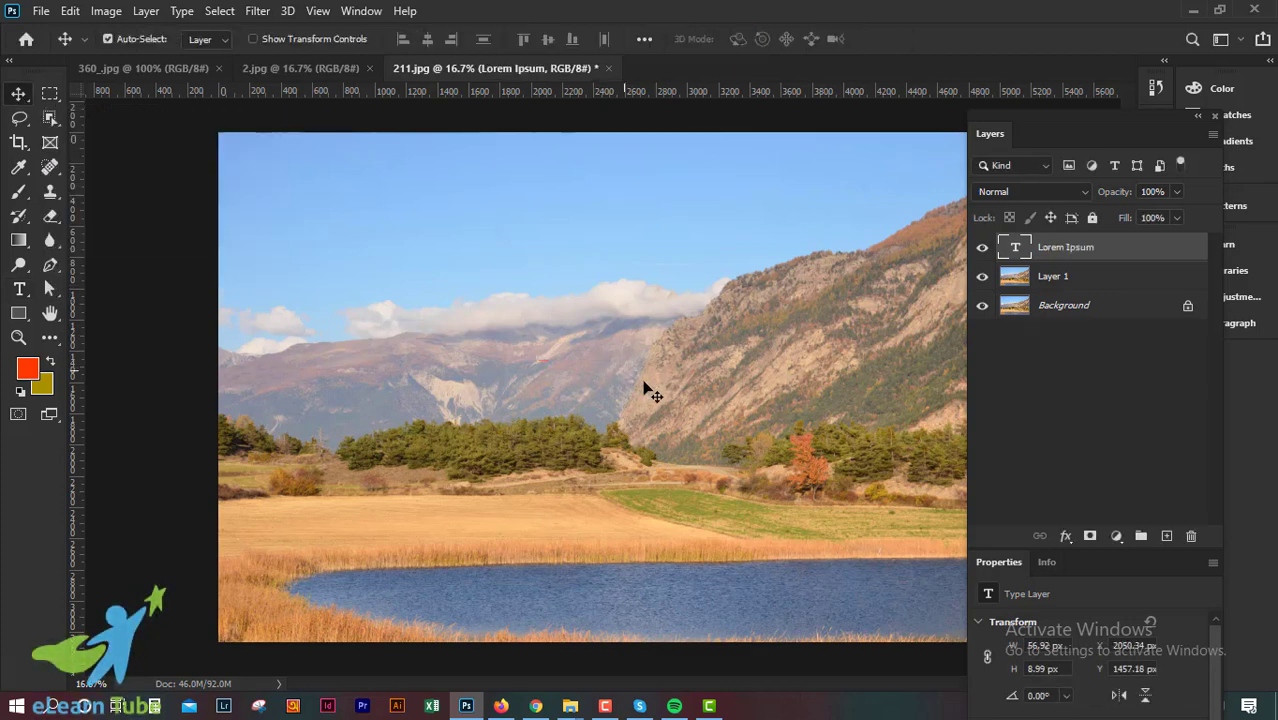
pyautogui.hotkey('ctrl', 't')
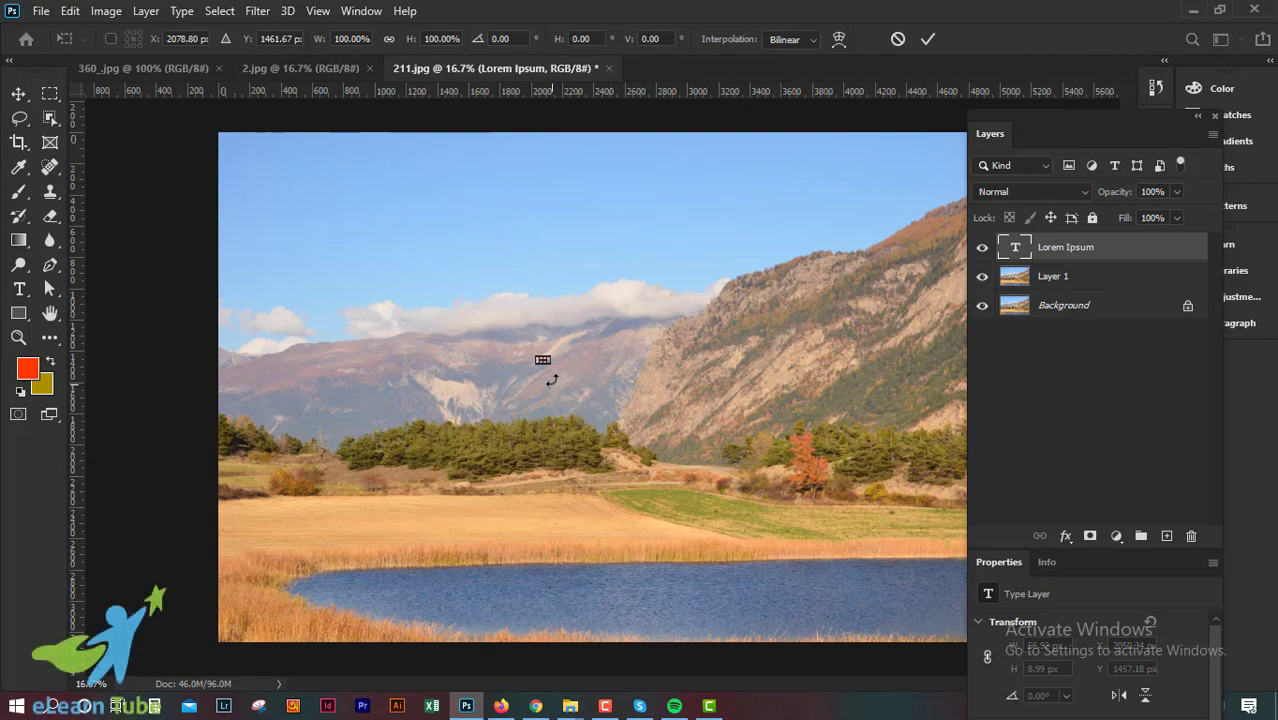
pyautogui.moveTo(641, 436); pyautogui.dragTo(965, 415)
pyautogui.moveTo(728, 419)
pyautogui.mouseDown()
pyautogui.moveTo(507, 568)
pyautogui.moveTo(524, 207)
pyautogui.mouseUp()
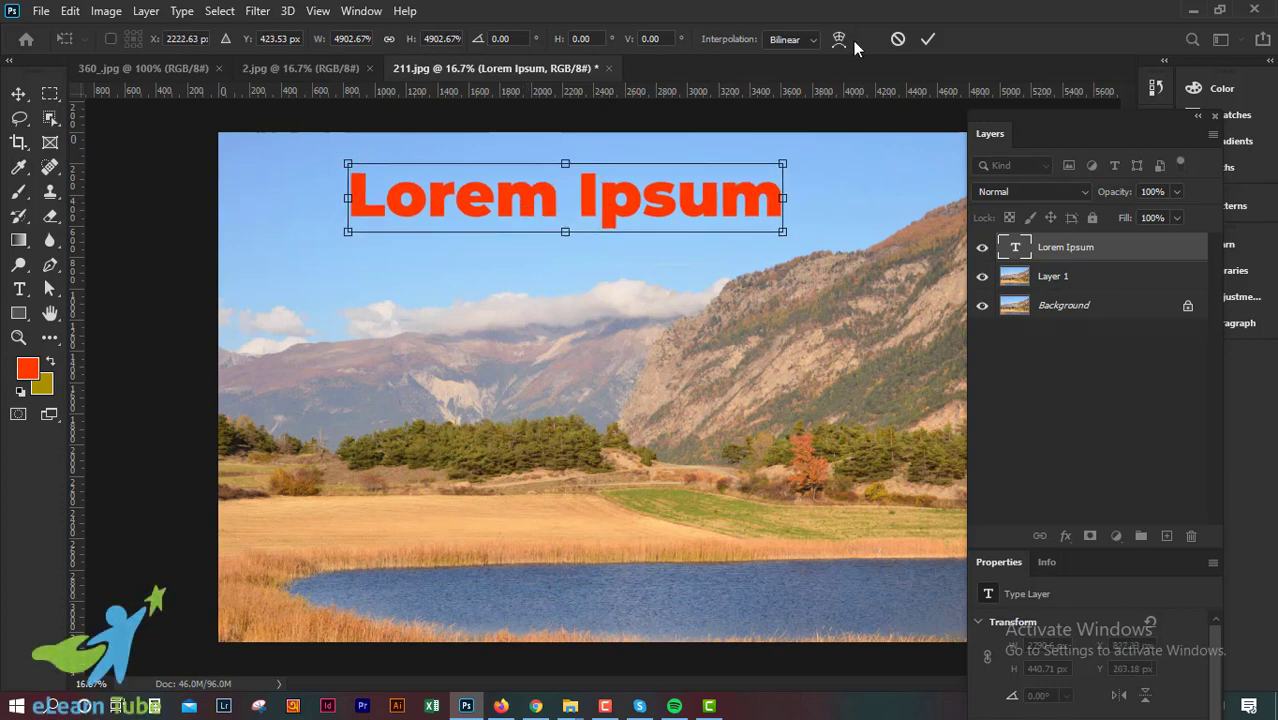
pyautogui.click(925, 41)
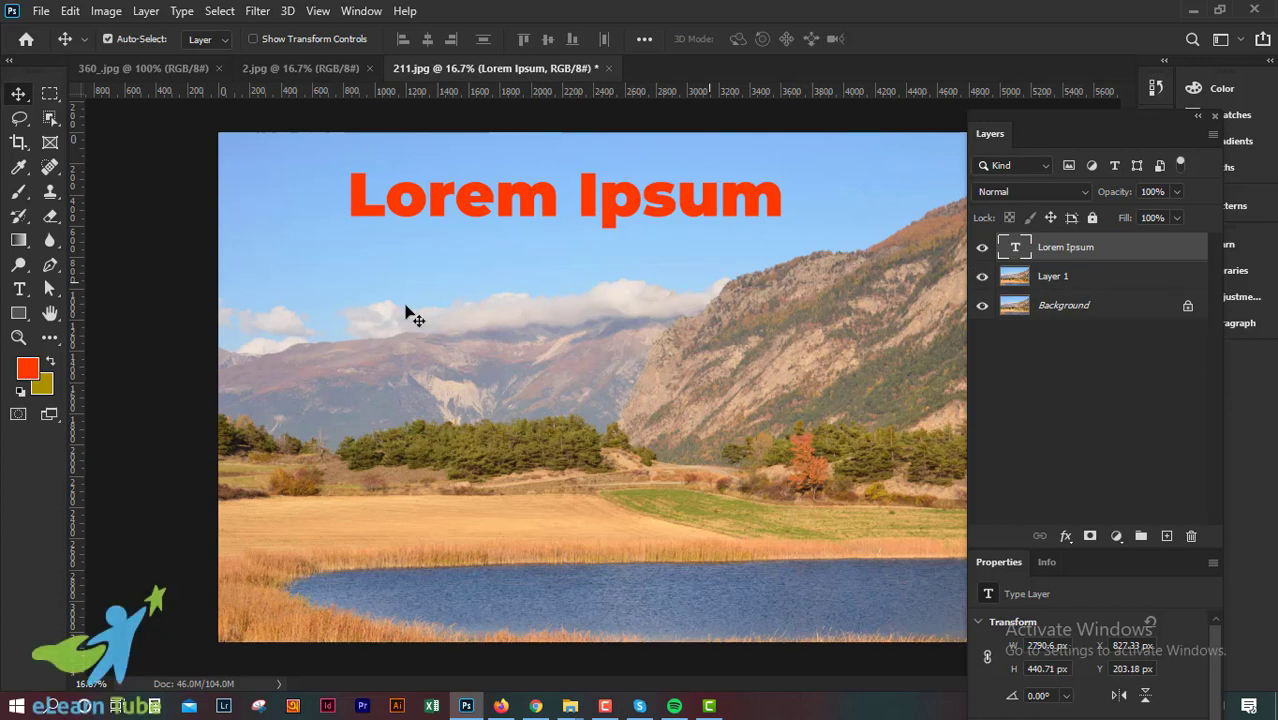
# - Rasterize the Lorem Ipsum type layer into pixels
pyautogui.click(52, 266)
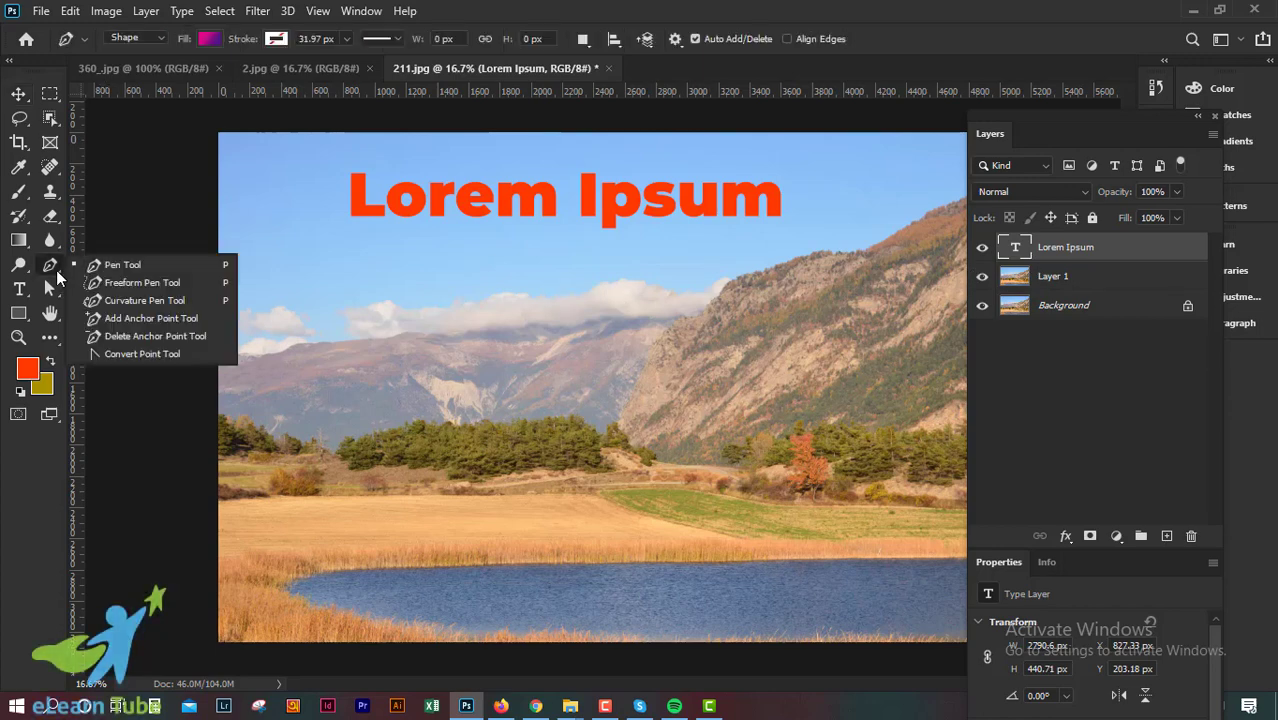
pyautogui.click(42, 217)
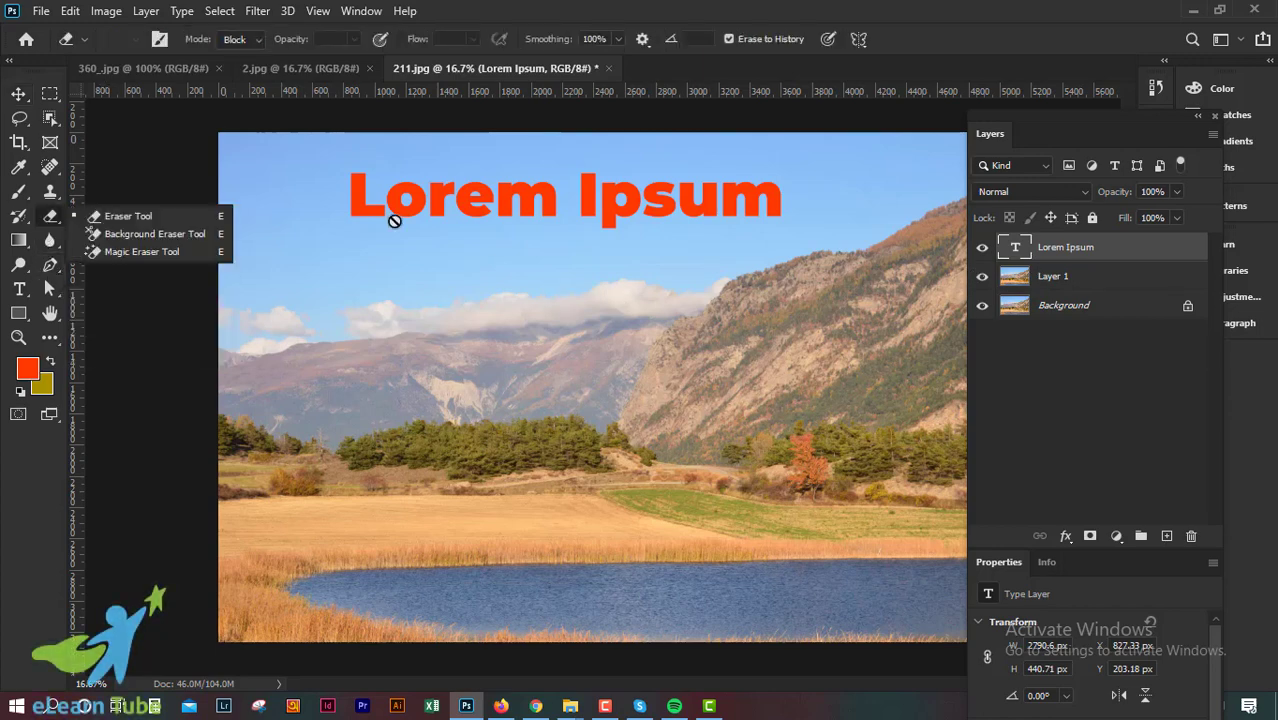
pyautogui.click(1077, 281)
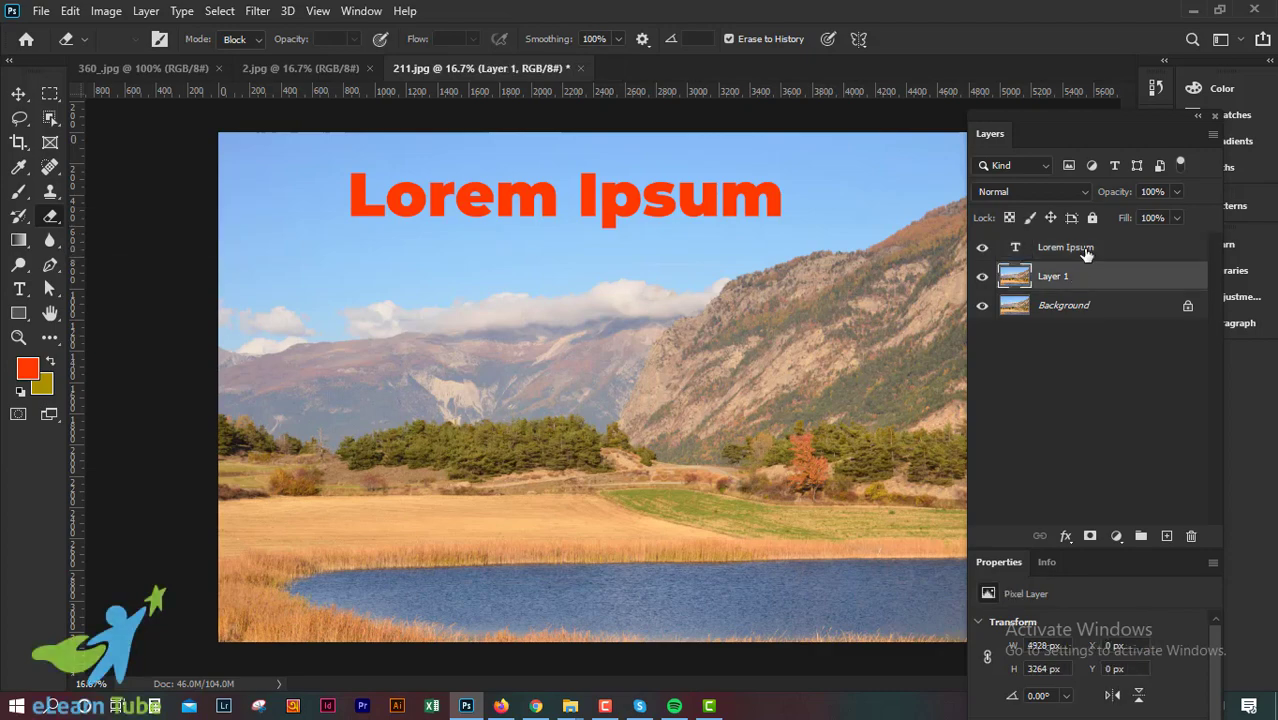
pyautogui.click(1087, 250)
pyautogui.rightClick(1087, 250)
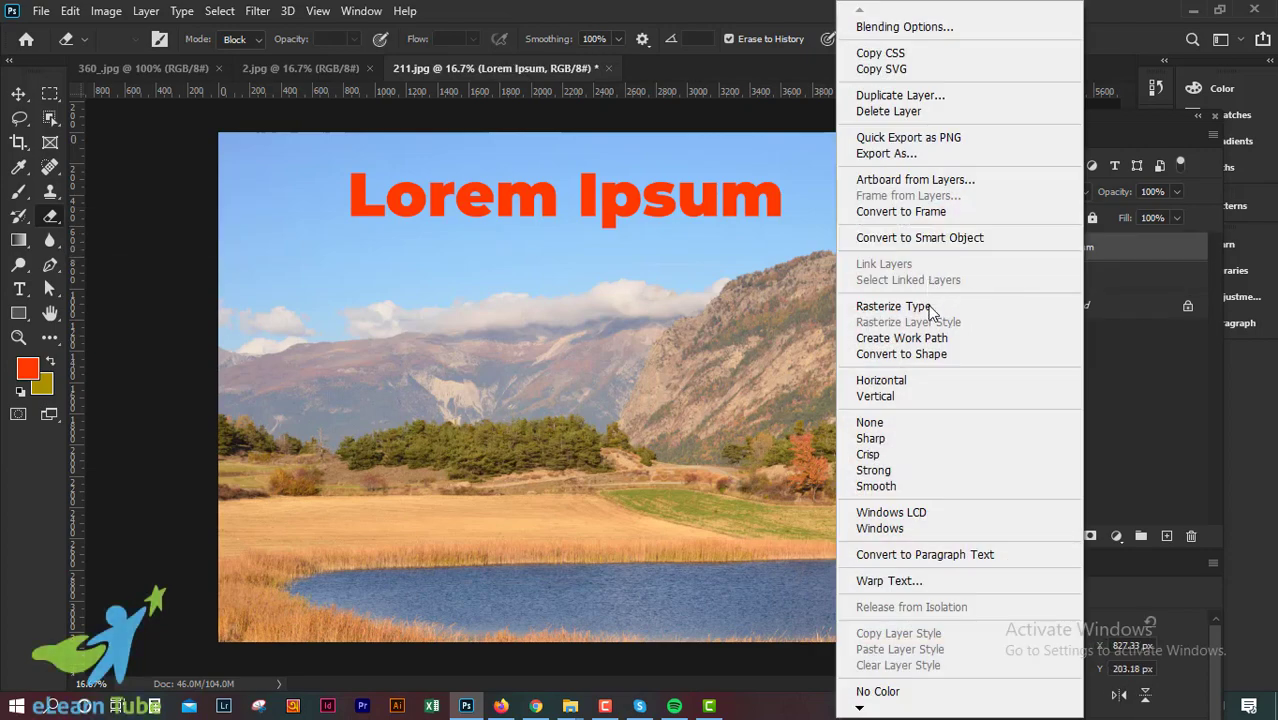
pyautogui.click(924, 306)
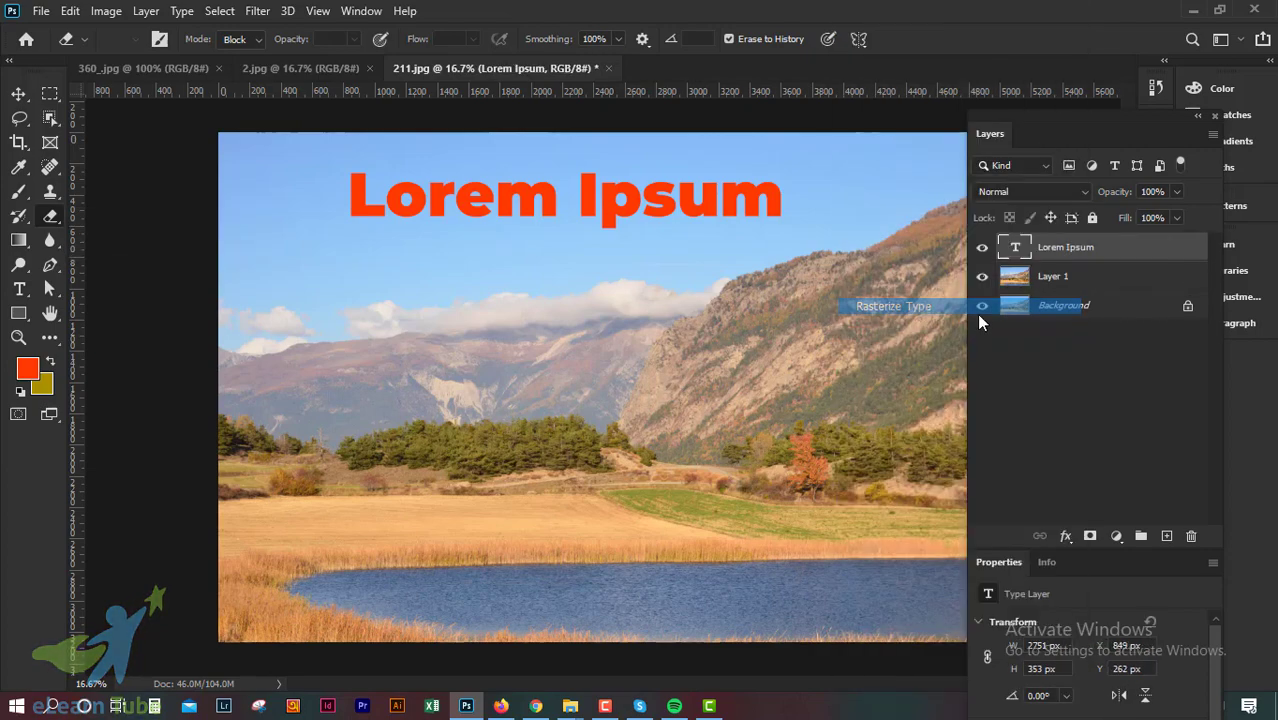
pyautogui.click(1109, 335)
pyautogui.click(1105, 278)
pyautogui.click(1102, 255)
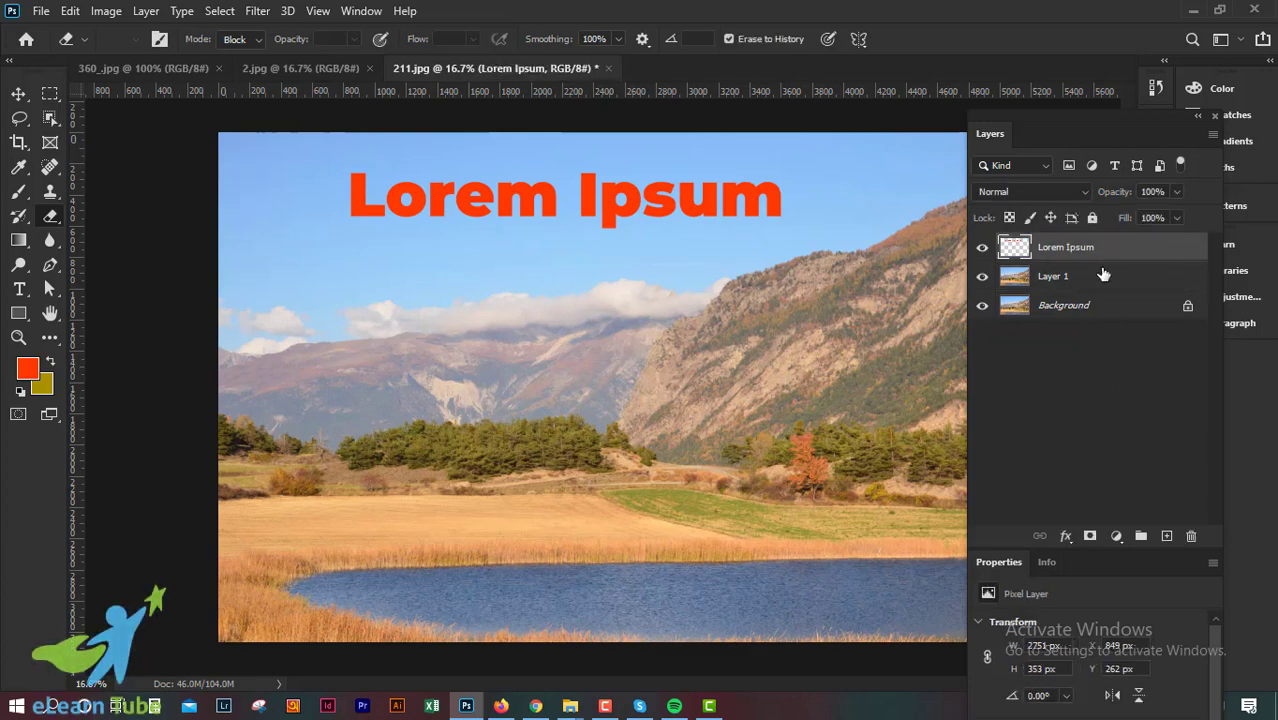
# - Keep the standard Eraser and set its mode to Brush
pyautogui.rightClick(45, 219)
pyautogui.click(148, 217)
pyautogui.rightClick(43, 218)
pyautogui.click(140, 217)
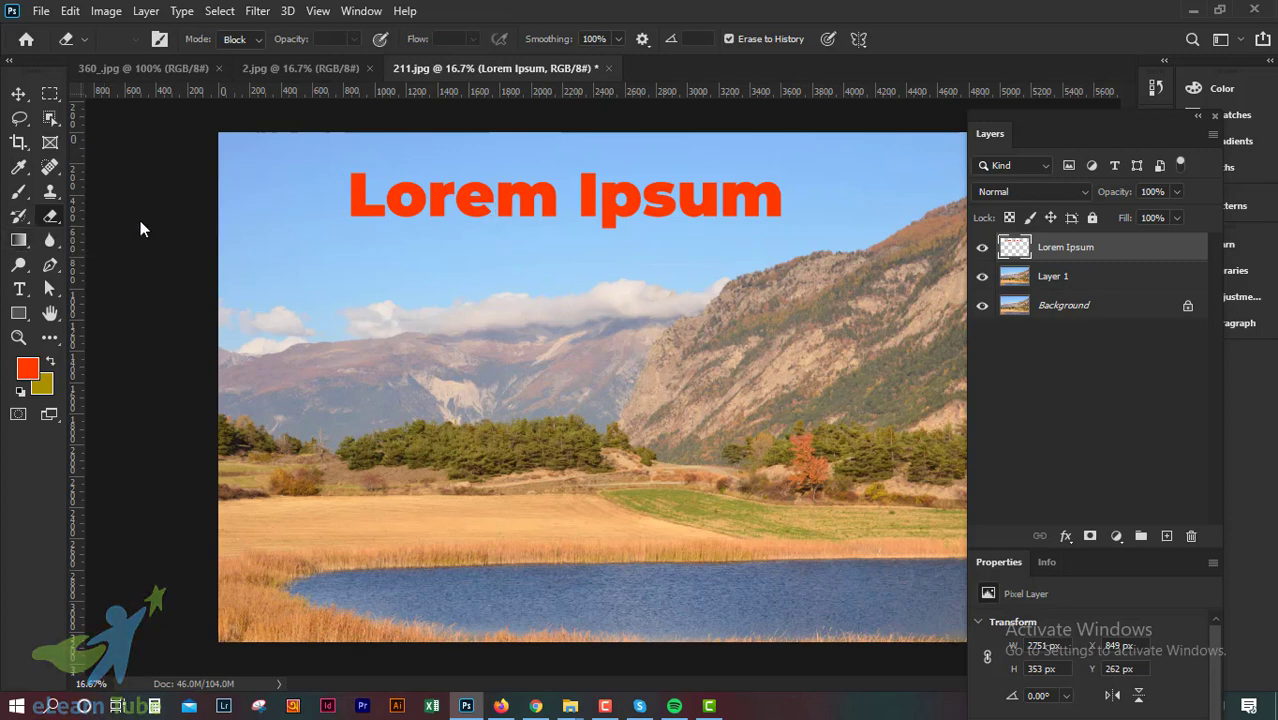
pyautogui.click(251, 40)
pyautogui.click(238, 54)
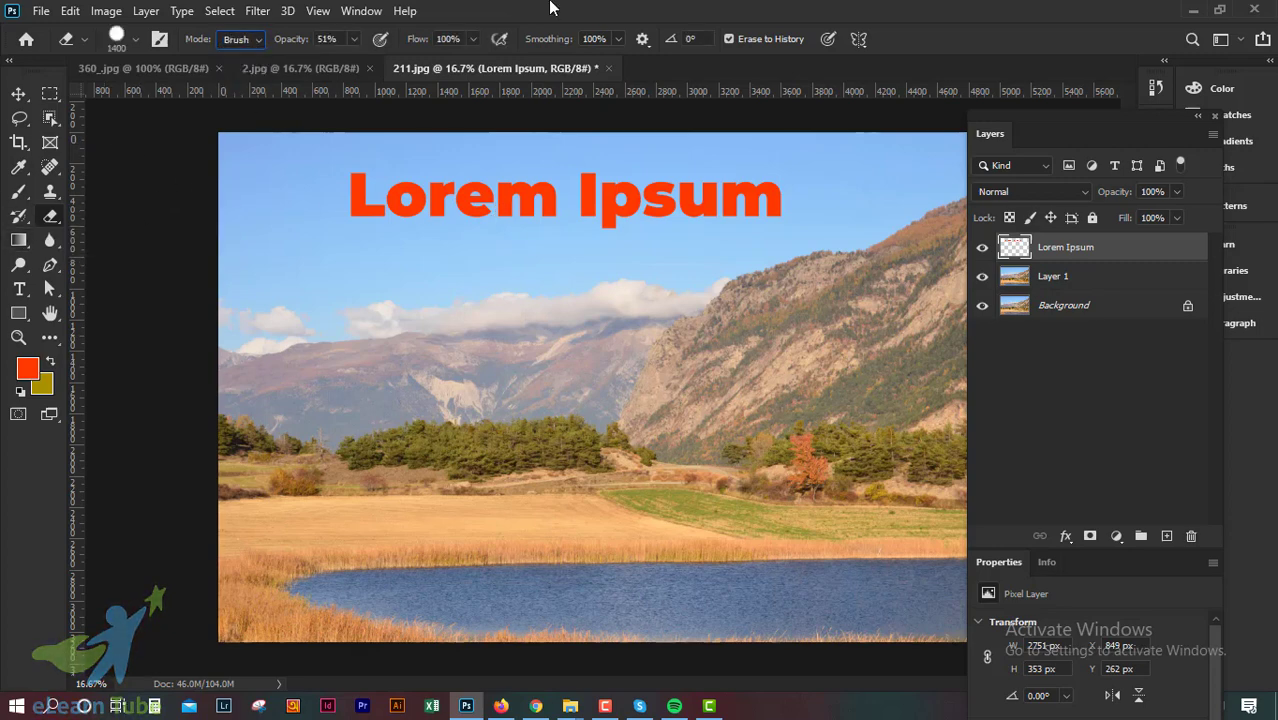
# - Undo a faint test erase and raise the eraser opacity to 100%
pyautogui.click(394, 222)
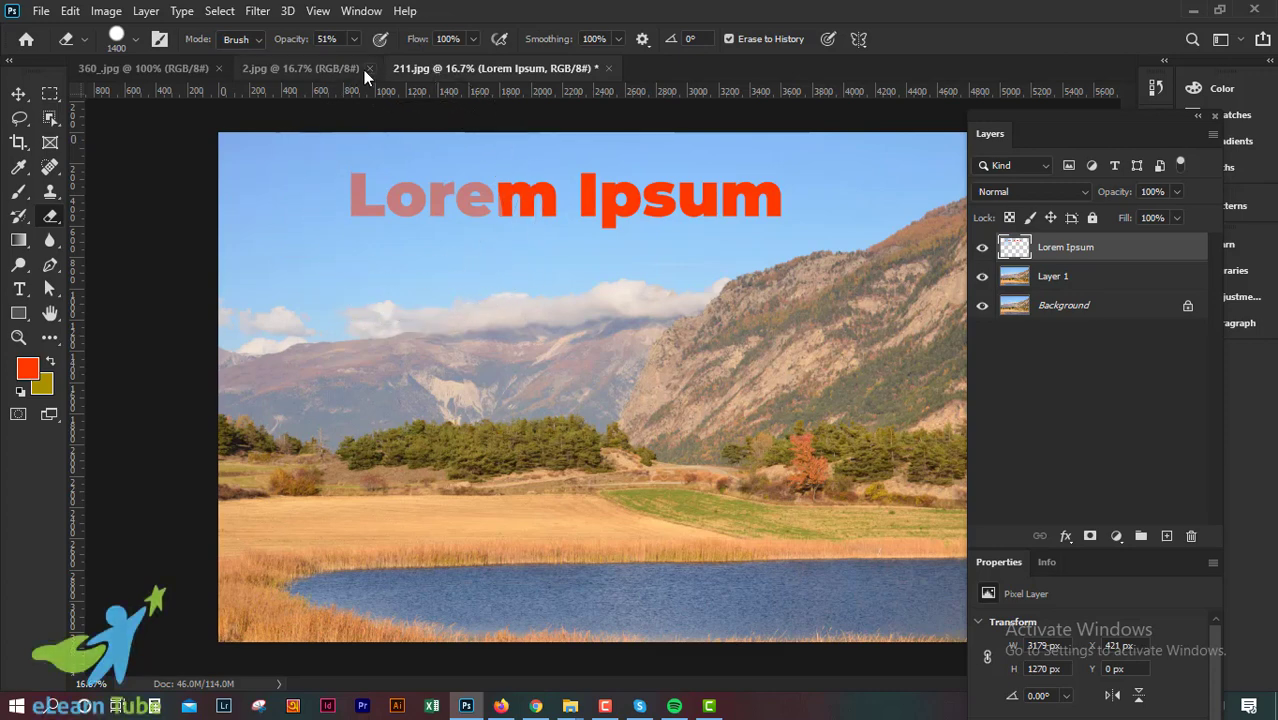
pyautogui.moveTo(352, 58); pyautogui.dragTo(306, 60)
pyautogui.hotkey('ctrl', 'z')
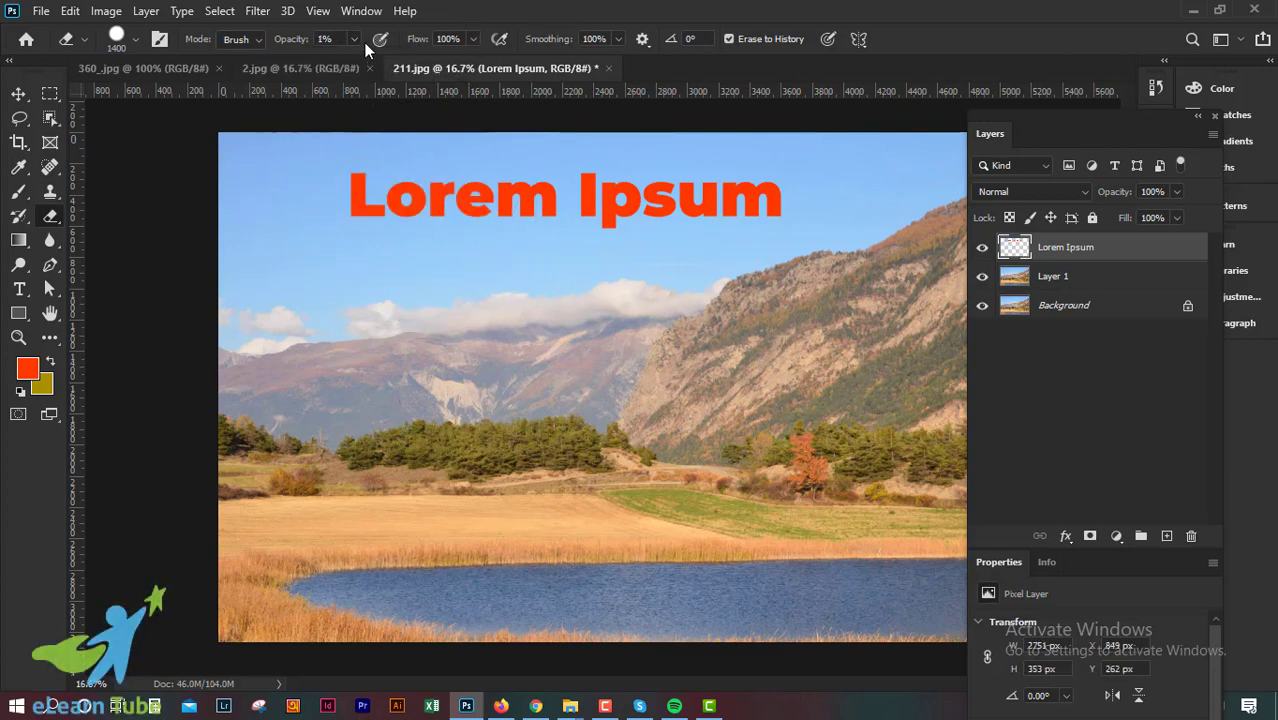
pyautogui.click(353, 40)
pyautogui.moveTo(400, 64); pyautogui.dragTo(452, 62)
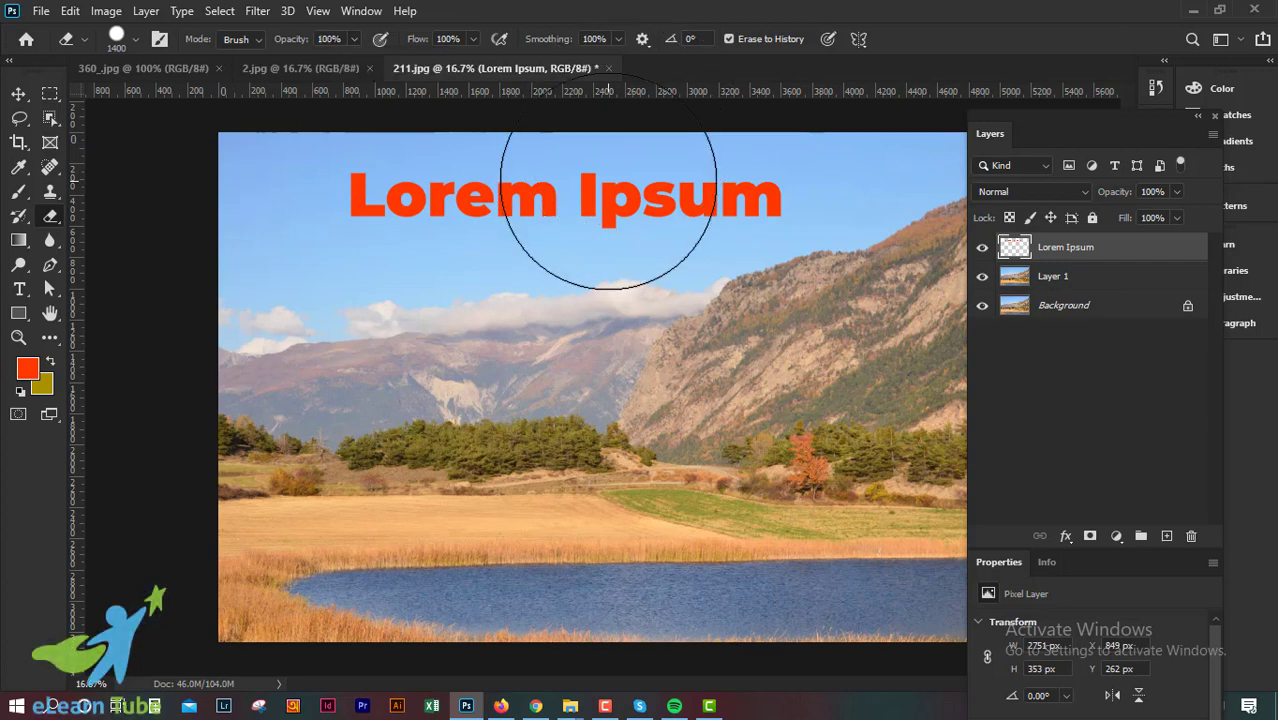
# - Shrink the eraser to size 600 and wipe the Lorem Ipsum text from the sky
pyautogui.press('[')
pyautogui.press('[')
pyautogui.press('[')
pyautogui.press('[')
pyautogui.press('[')
pyautogui.press('[')
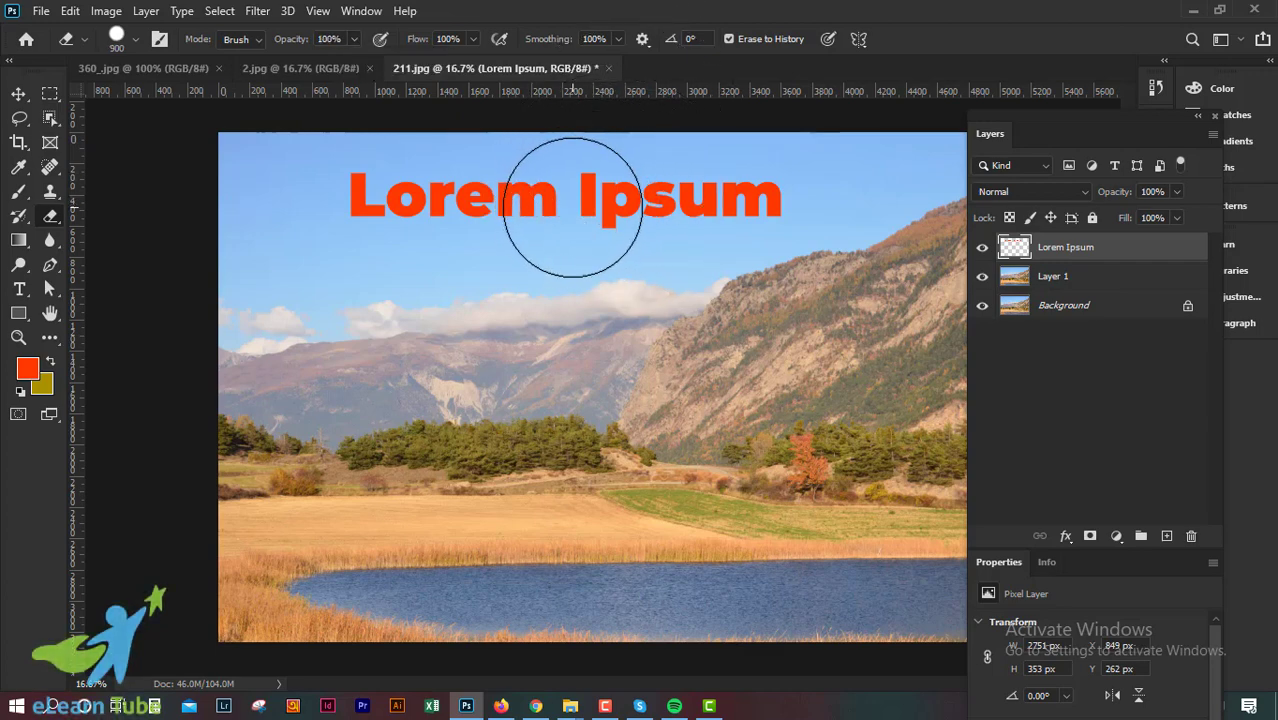
pyautogui.press('[')
pyautogui.press('[')
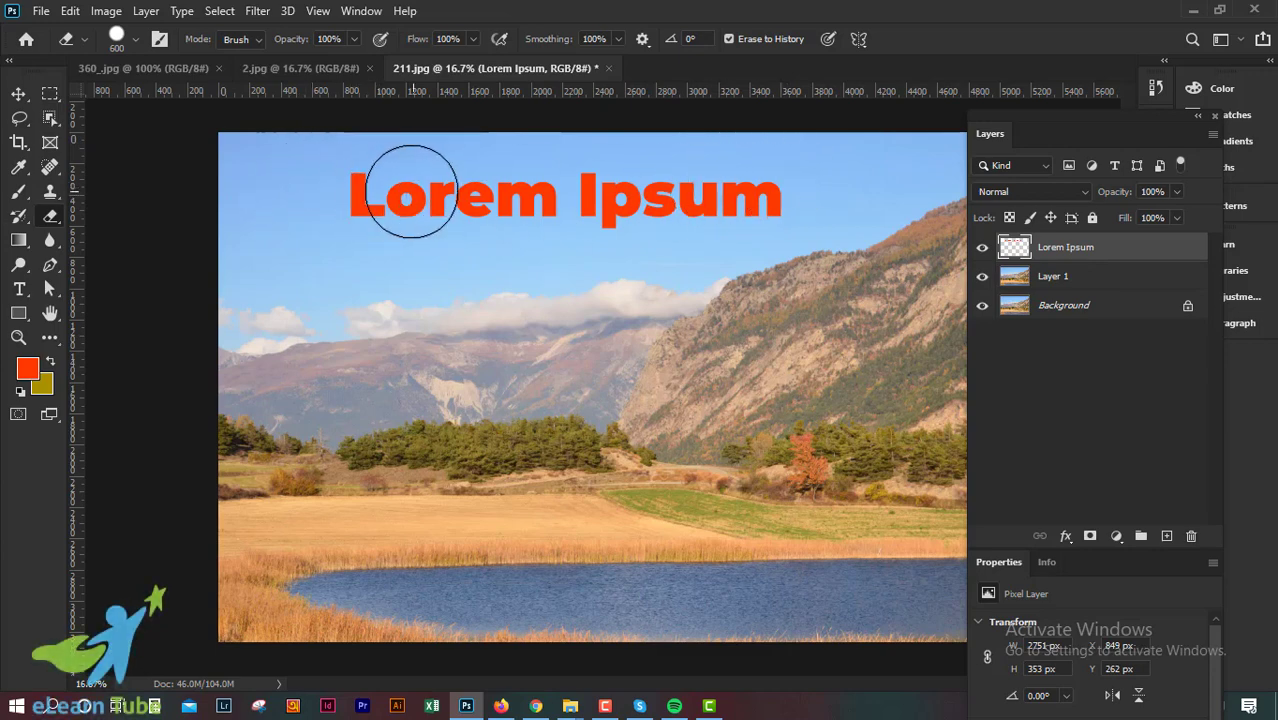
pyautogui.moveTo(355, 190); pyautogui.dragTo(776, 186)
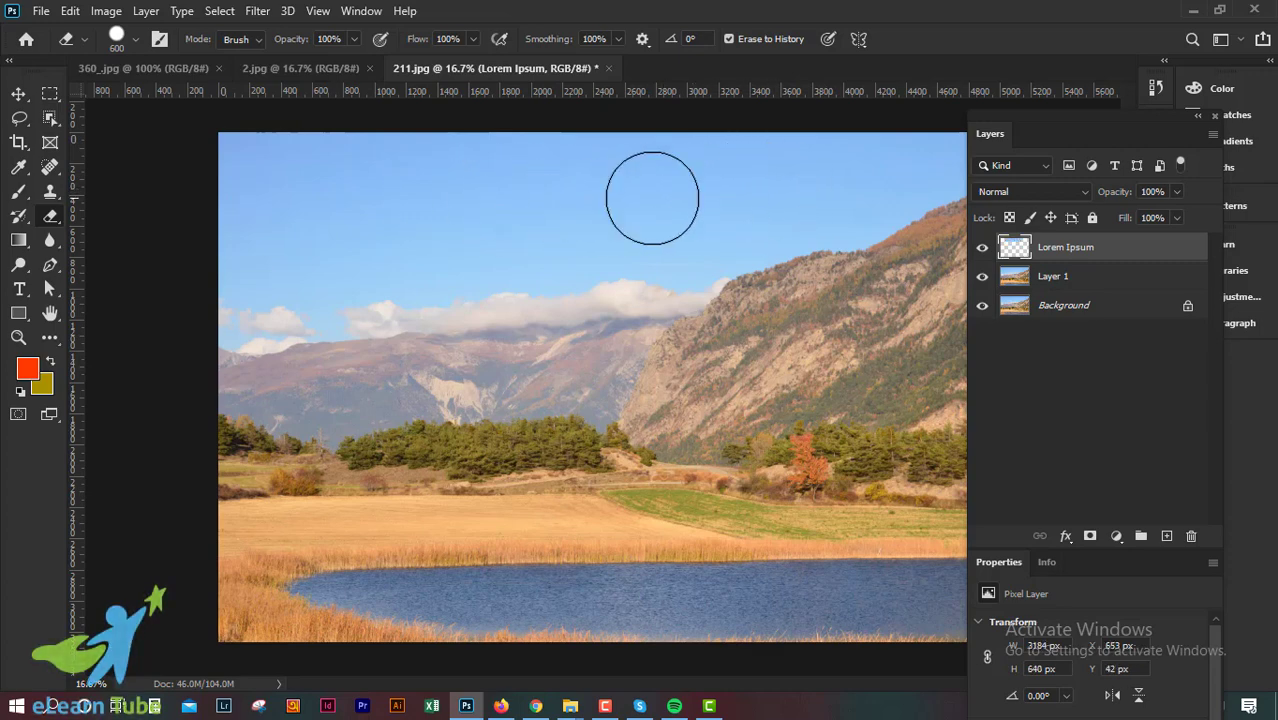
pyautogui.moveTo(652, 198)
pyautogui.mouseDown()
pyautogui.moveTo(402, 205)
pyautogui.moveTo(568, 208)
pyautogui.moveTo(494, 200)
pyautogui.mouseUp()
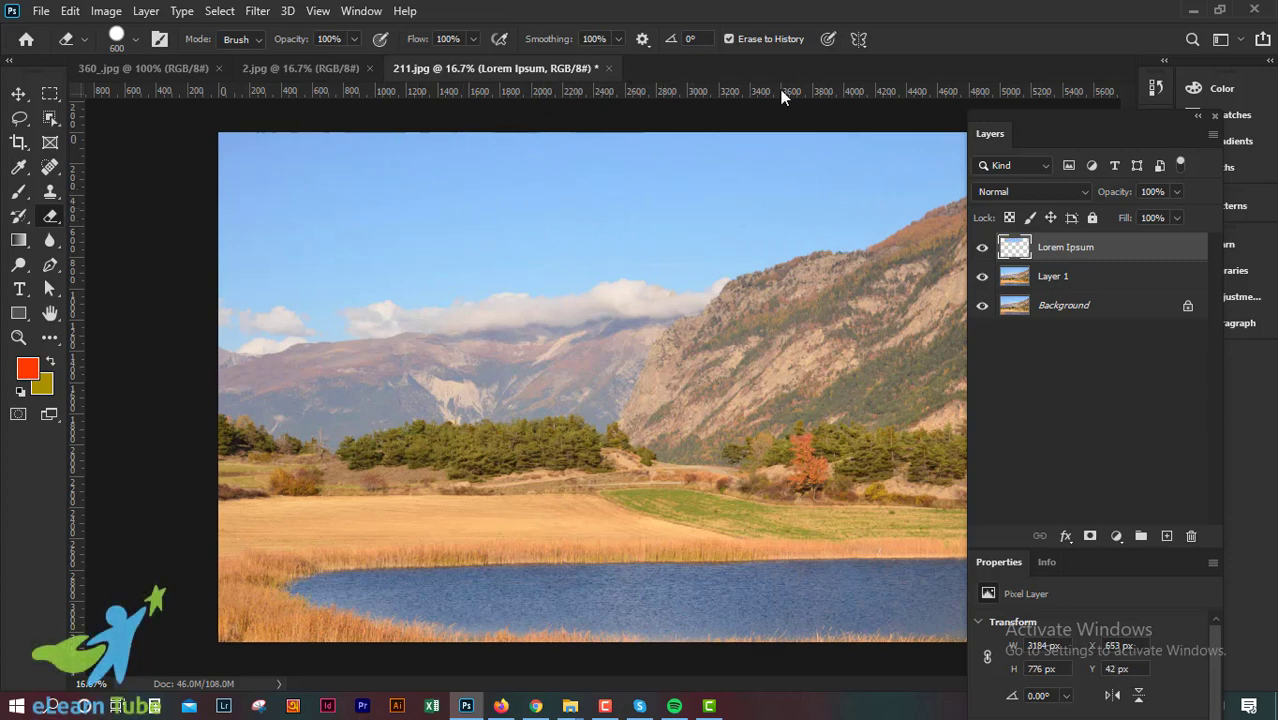
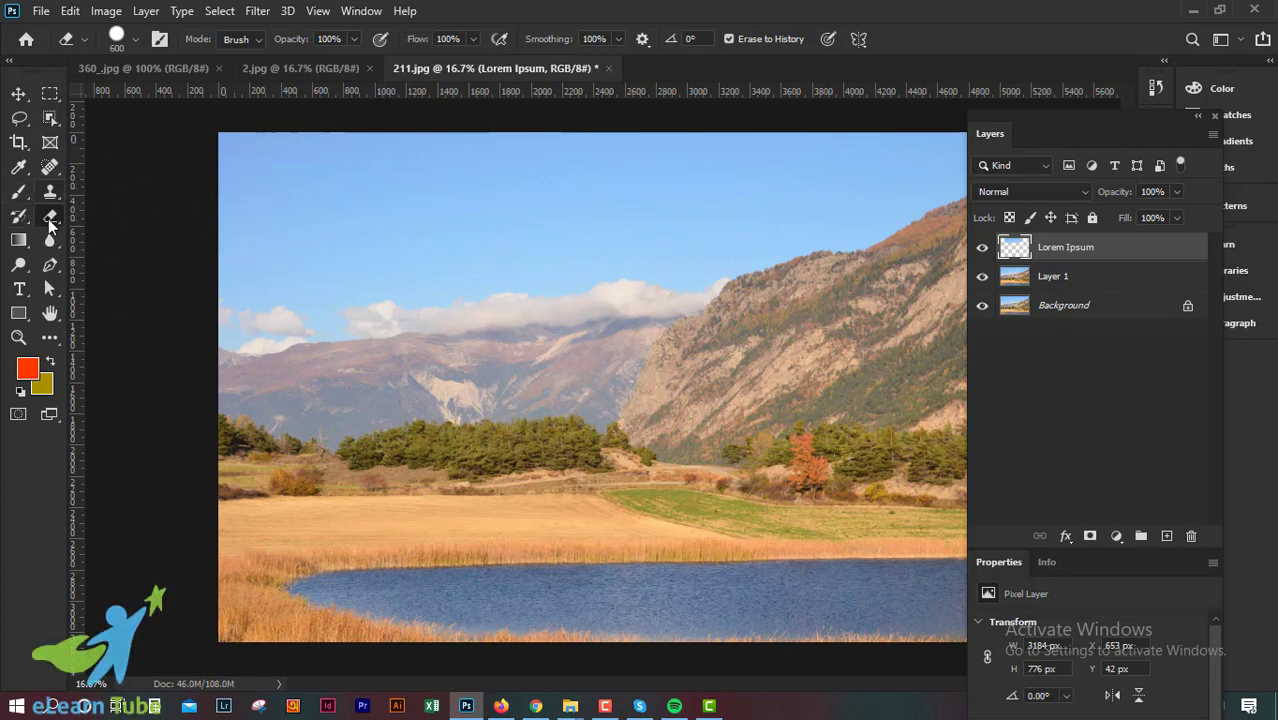
# - Delete the Lorem Ipsum layer from 211.jpg, keeping Layer 1 and Background
pyautogui.moveTo(47, 191); pyautogui.dragTo(96, 192)
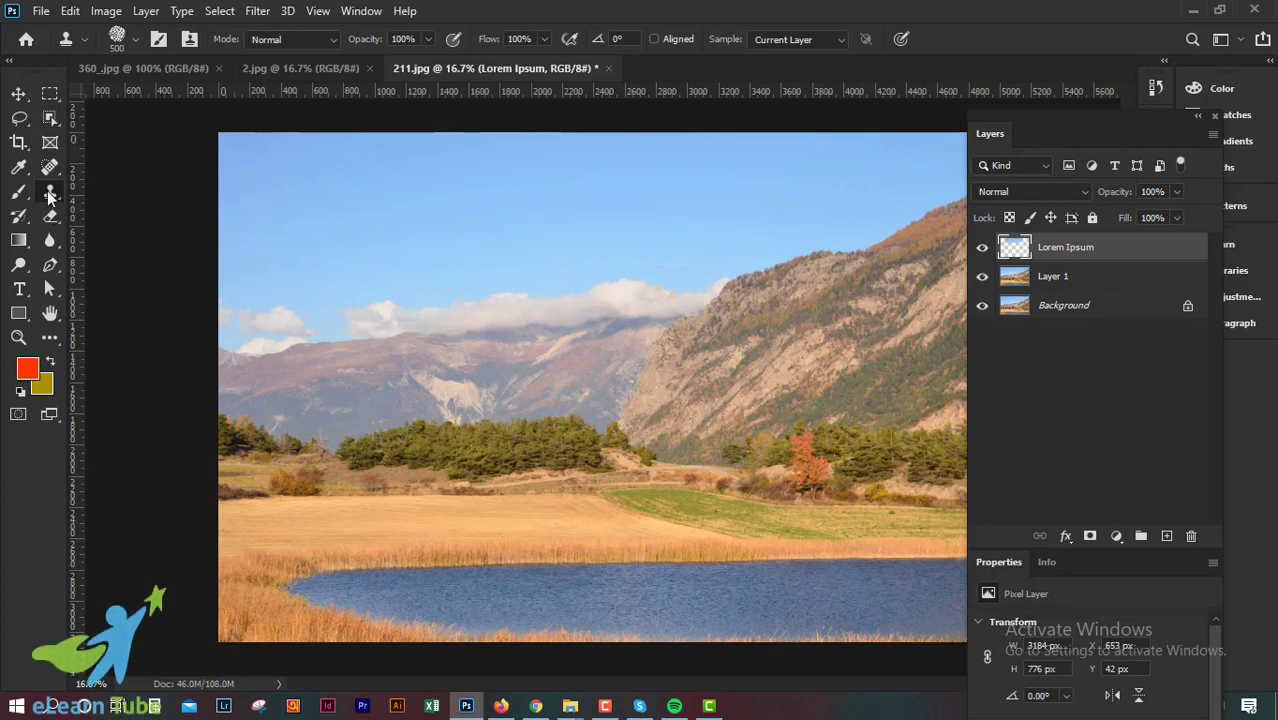
pyautogui.click(47, 190)
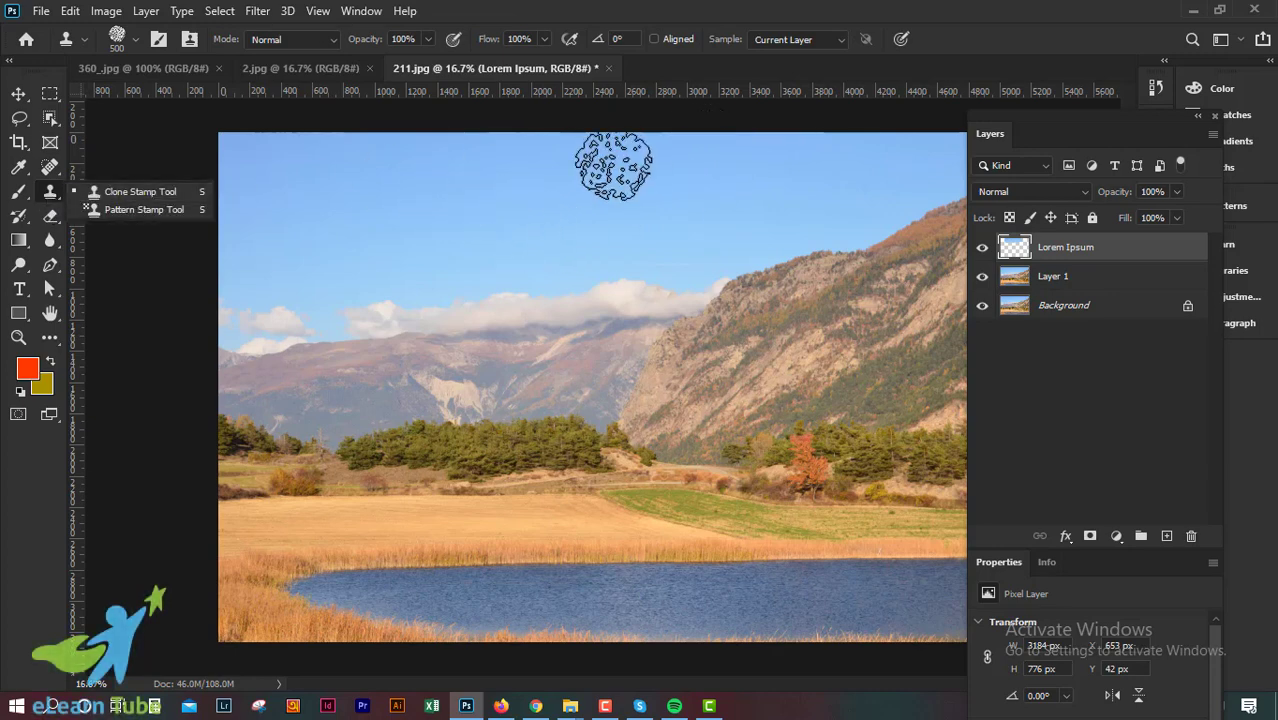
pyautogui.click(810, 8)
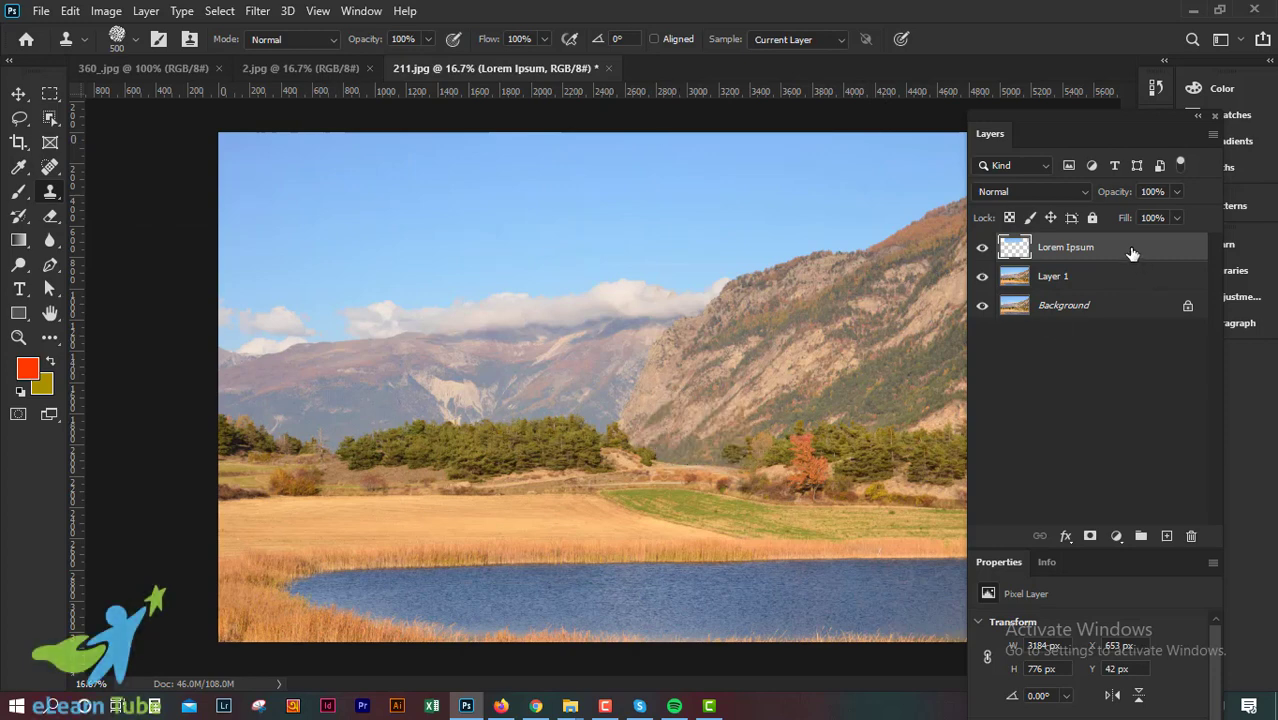
pyautogui.moveTo(1132, 253); pyautogui.dragTo(1191, 536)
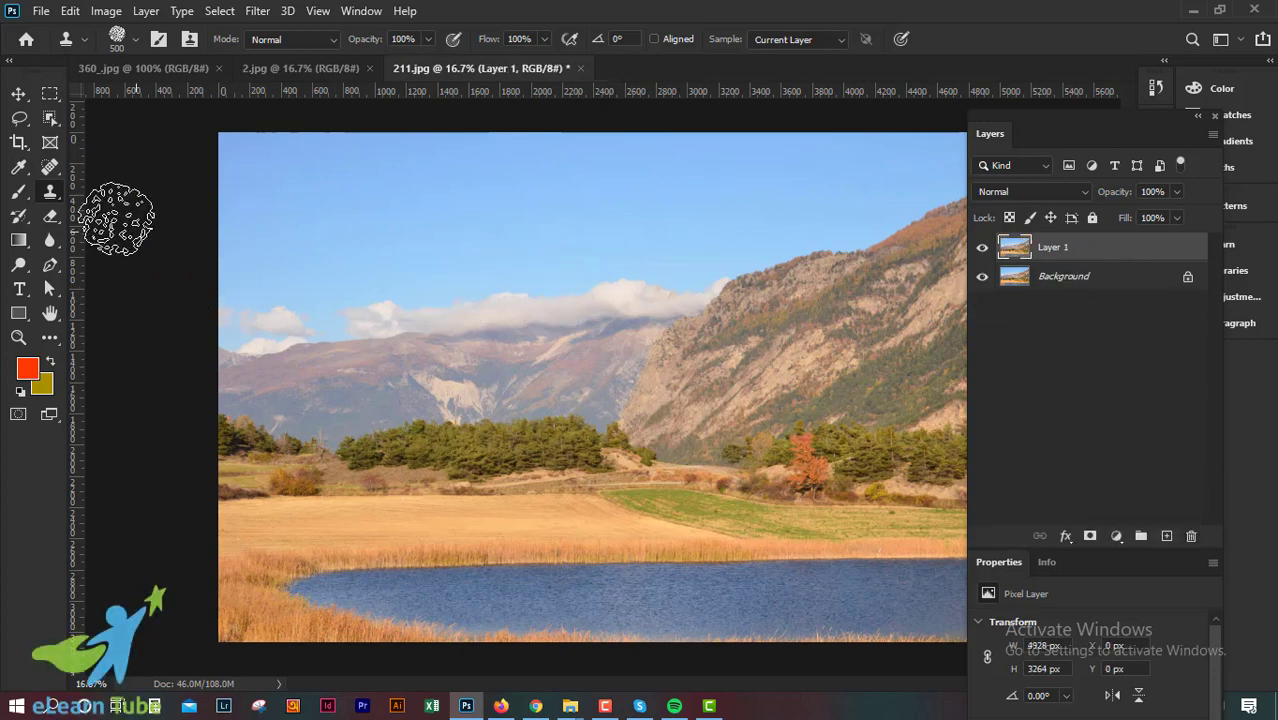
# - Switch to the Background Eraser Tool and bring up the apple photo 2.jpg
pyautogui.click(59, 215)
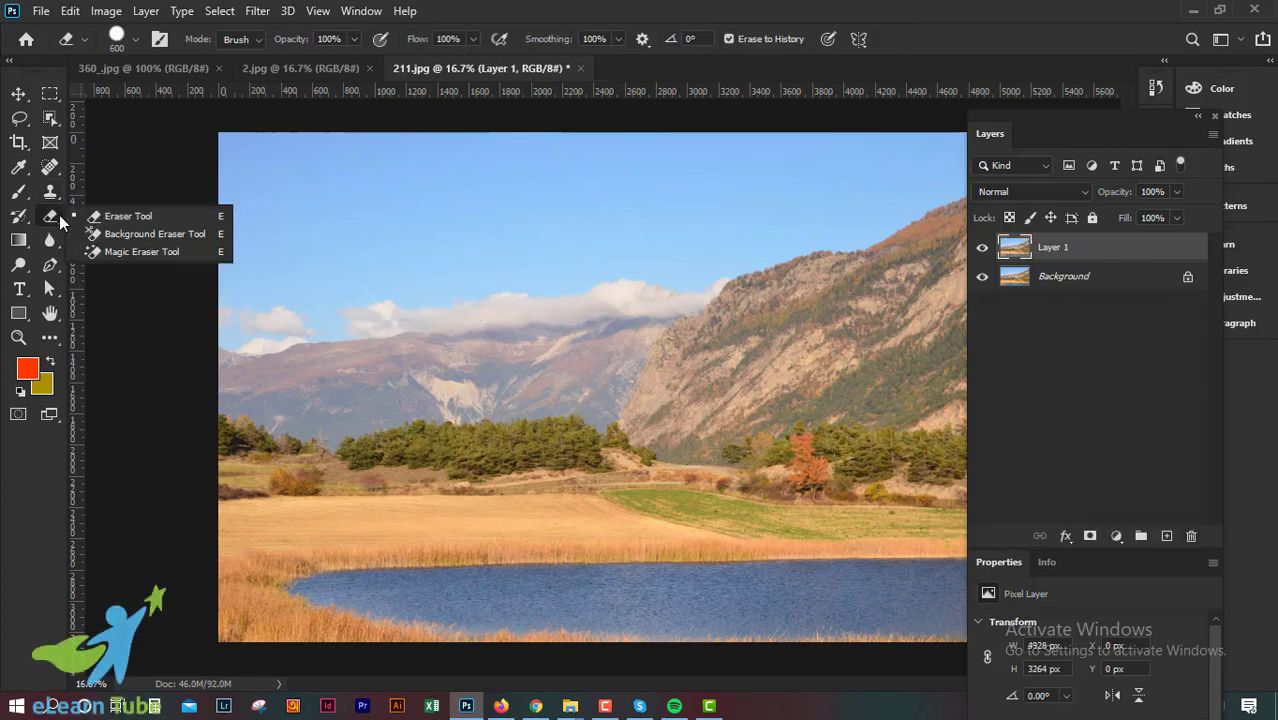
pyautogui.click(133, 234)
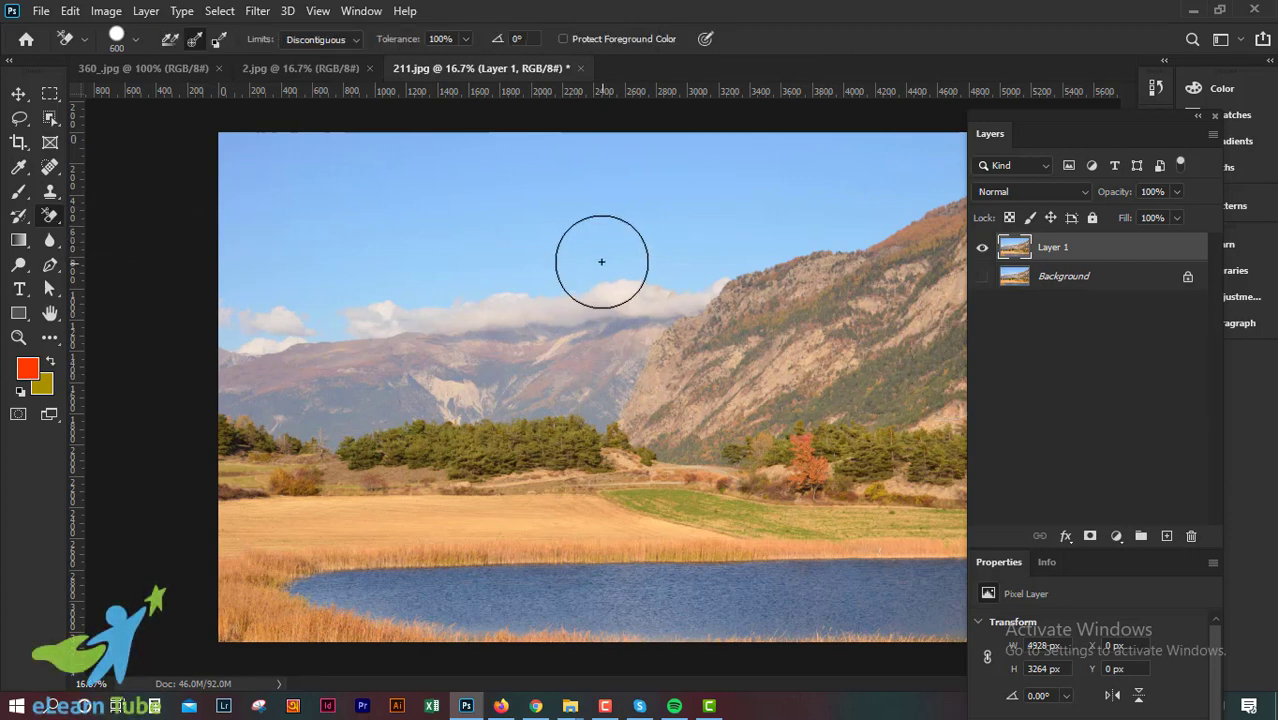
pyautogui.rightClick(53, 215)
pyautogui.click(155, 233)
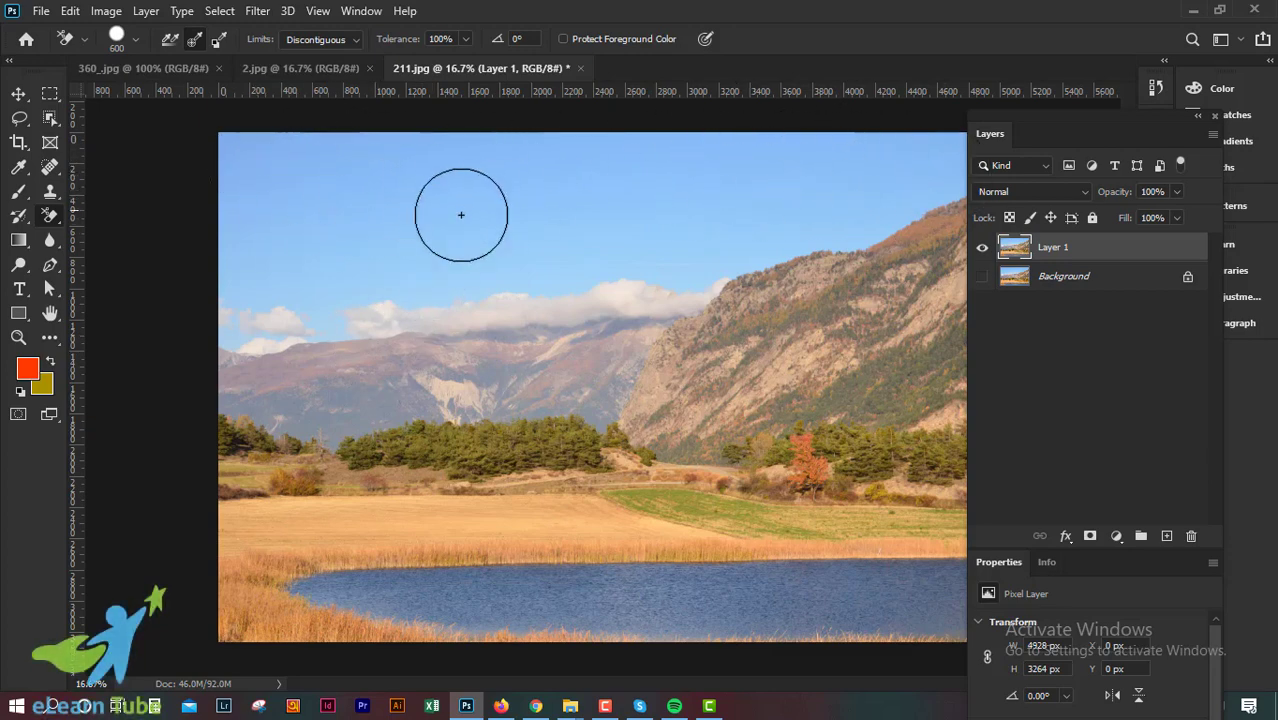
pyautogui.click(307, 70)
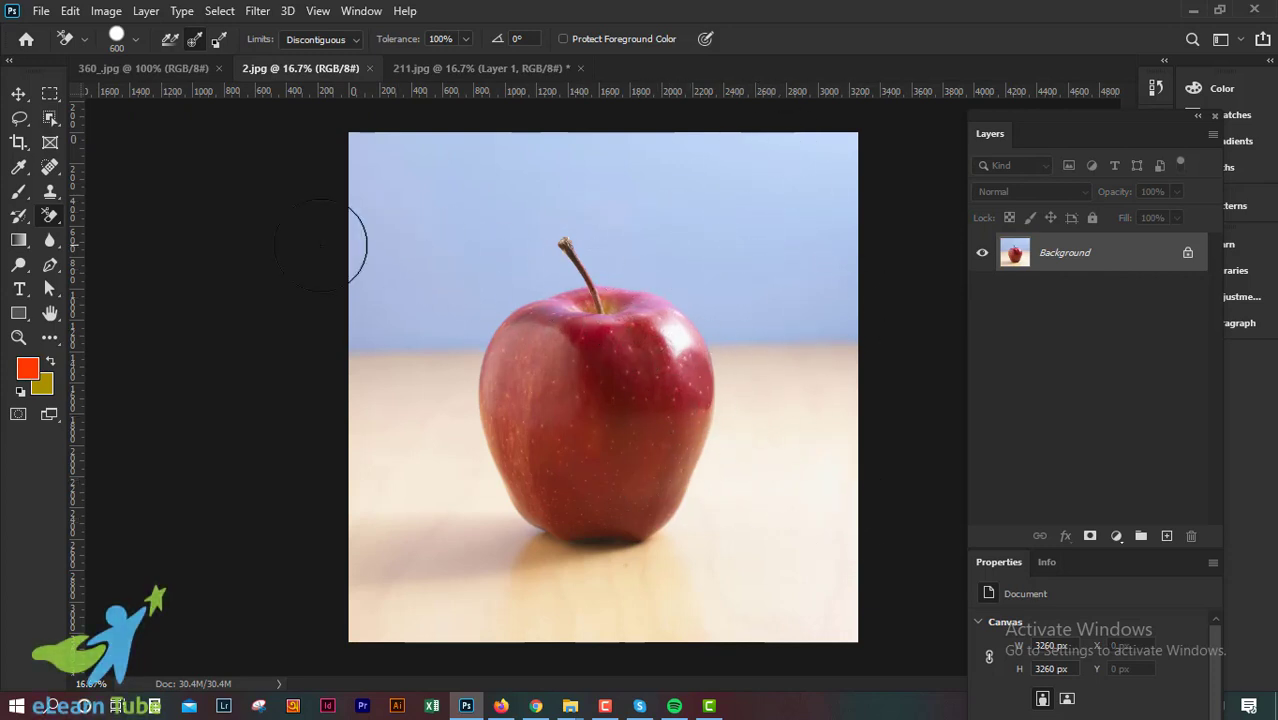
# - After a trial Eraser stroke, duplicate the apple photo onto a new Layer 1
pyautogui.rightClick(46, 226)
pyautogui.click(100, 216)
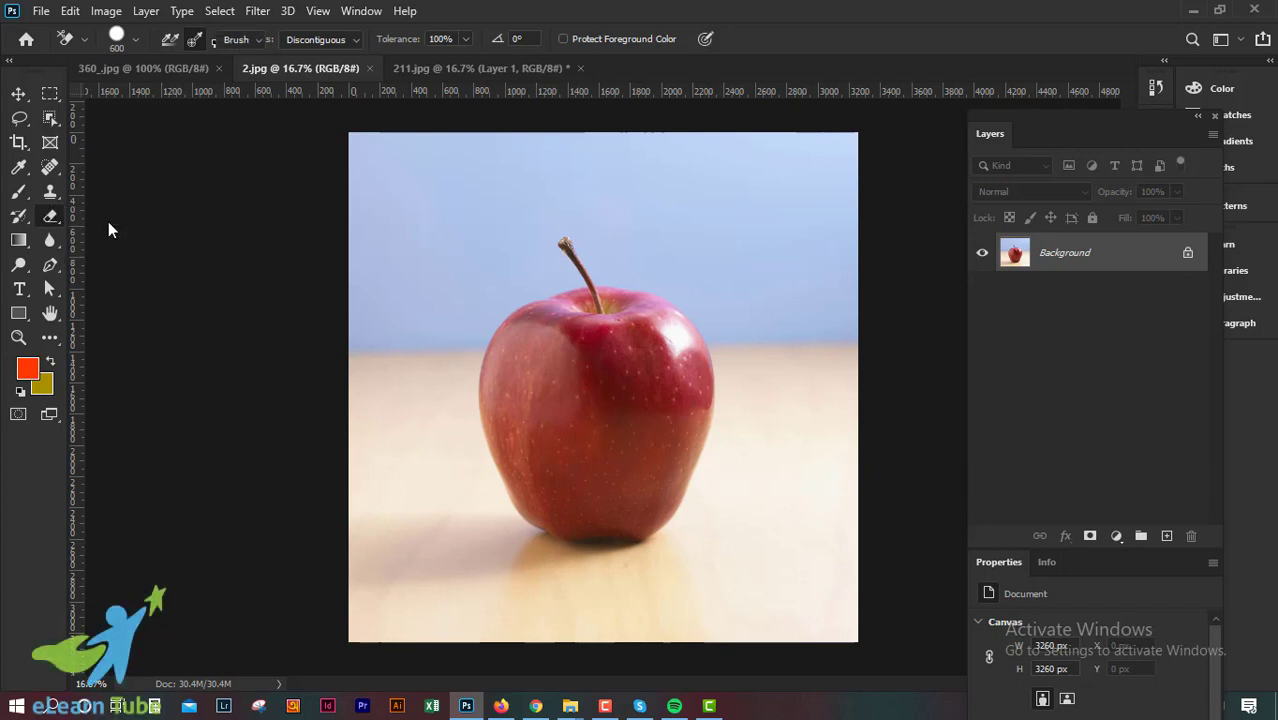
pyautogui.moveTo(389, 277); pyautogui.dragTo(593, 451)
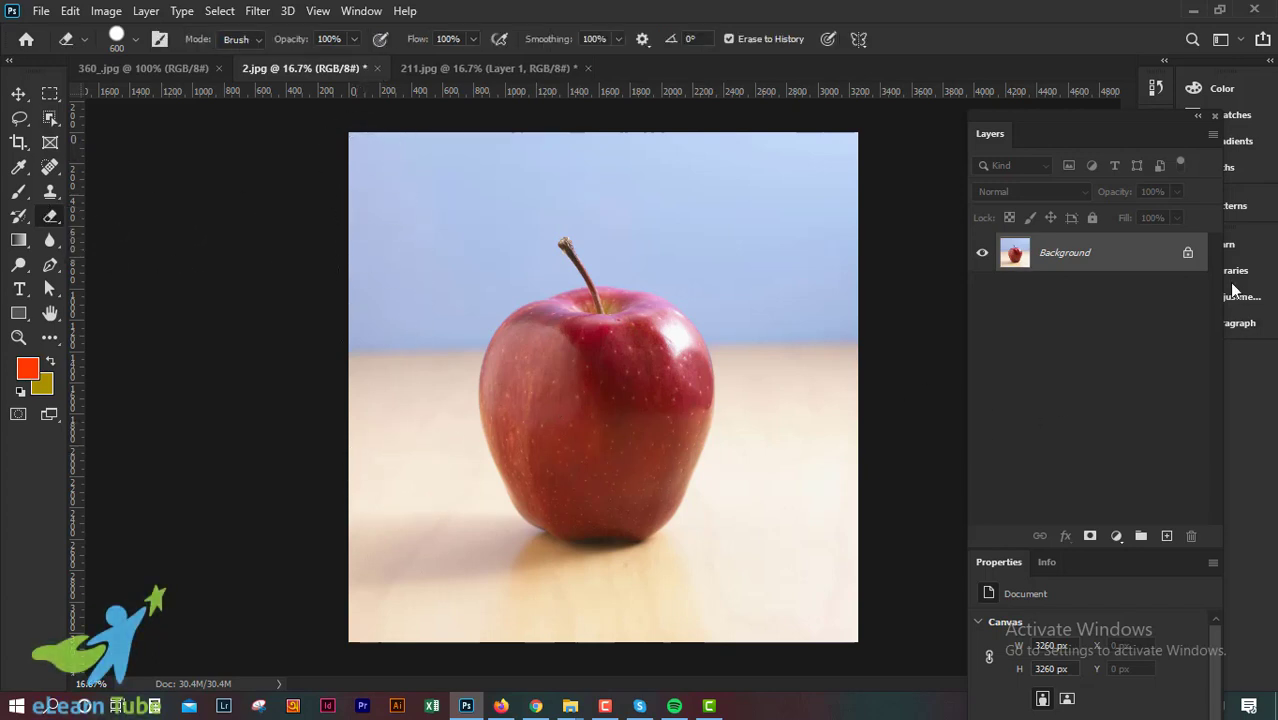
pyautogui.hotkey('ctrl', 'j')
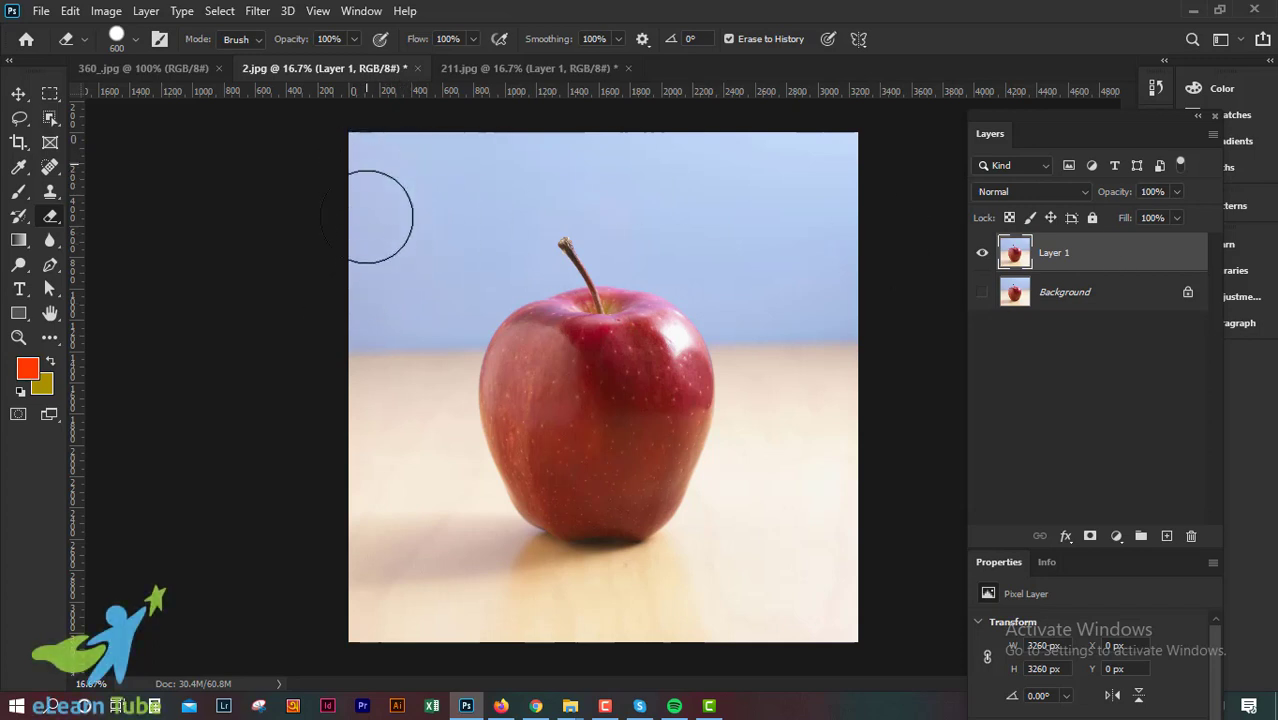
# - Try the Background Eraser with Discontiguous limits on the top-left corner, then undo it
pyautogui.rightClick(41, 213)
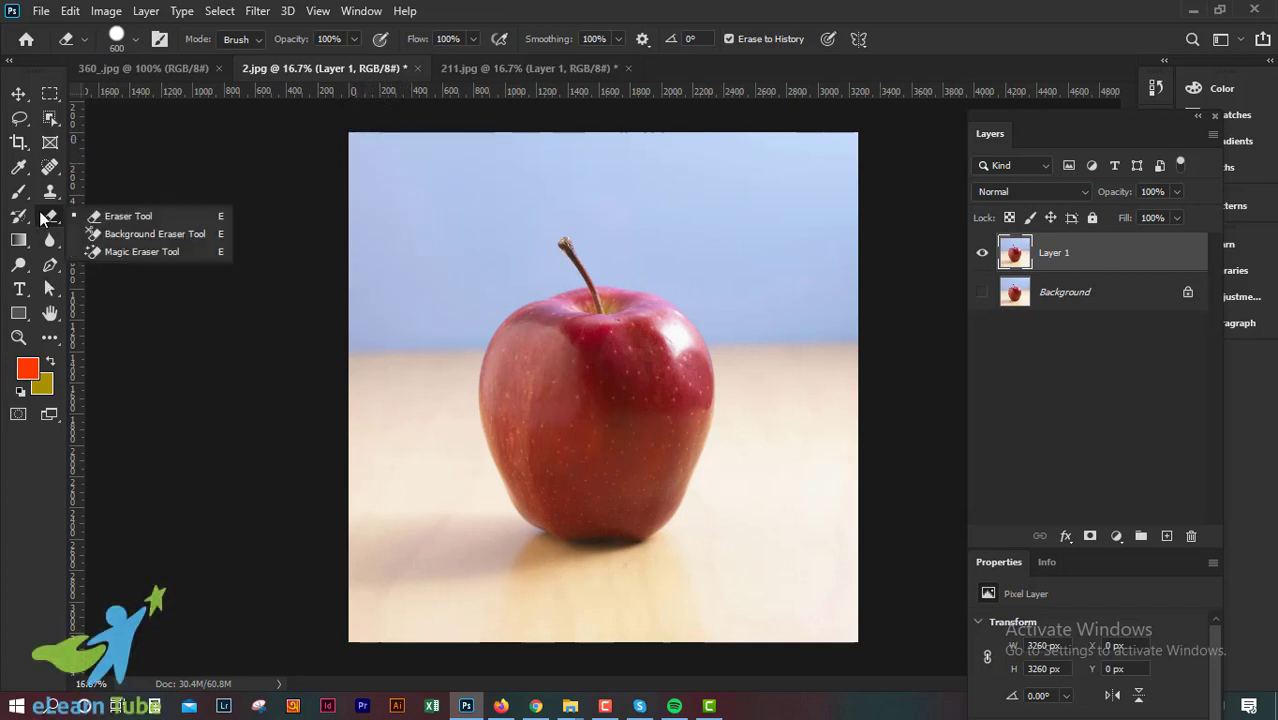
pyautogui.click(140, 234)
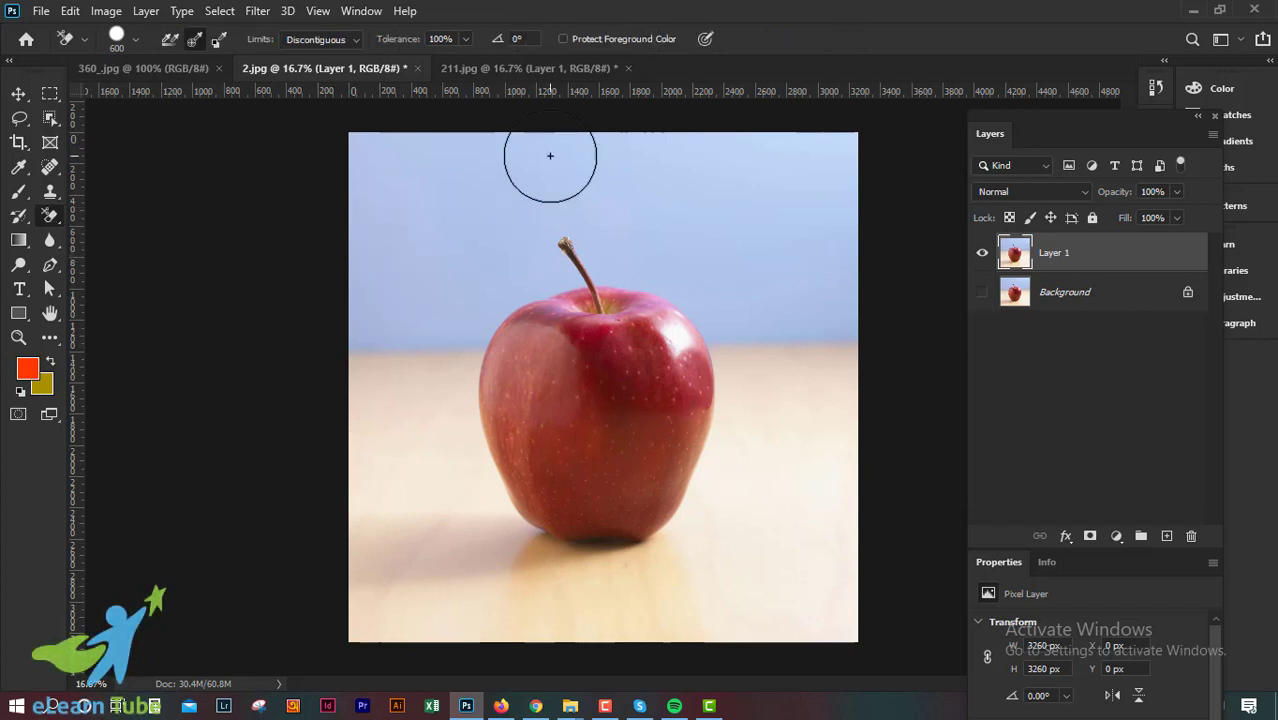
pyautogui.click(354, 40)
pyautogui.click(354, 40)
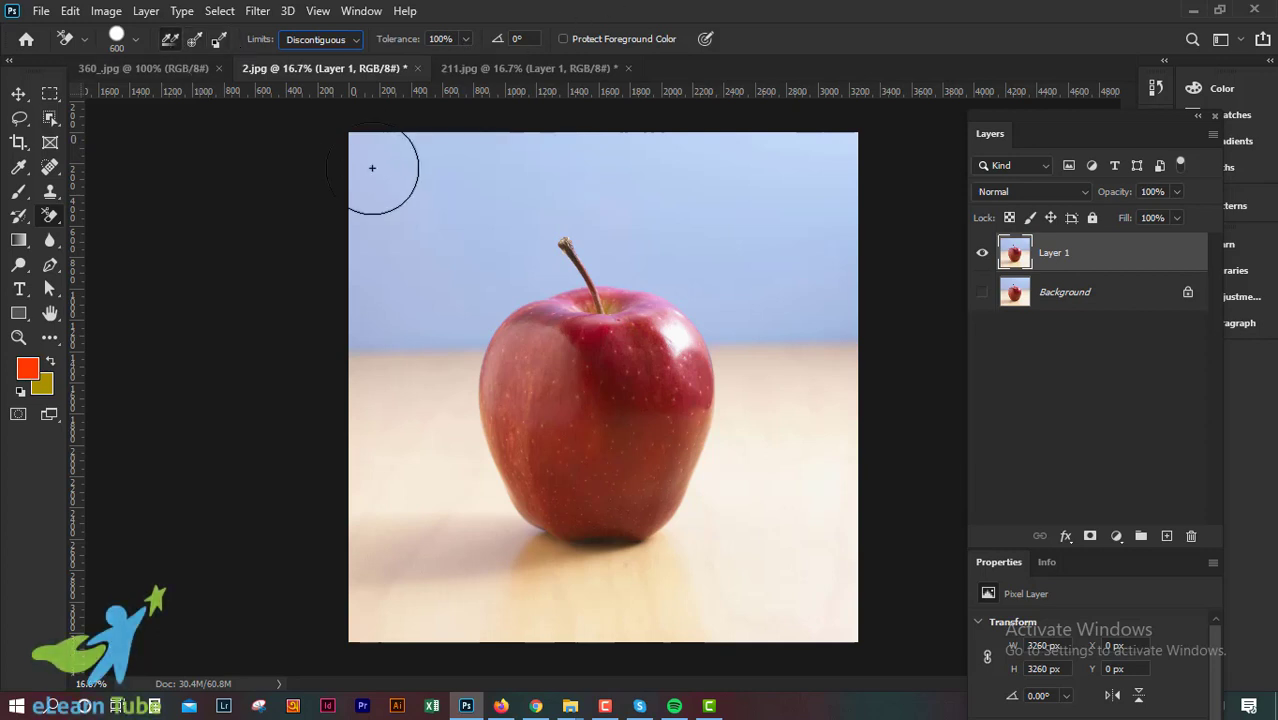
pyautogui.moveTo(371, 163); pyautogui.dragTo(528, 190)
pyautogui.hotkey('ctrl', 'z')
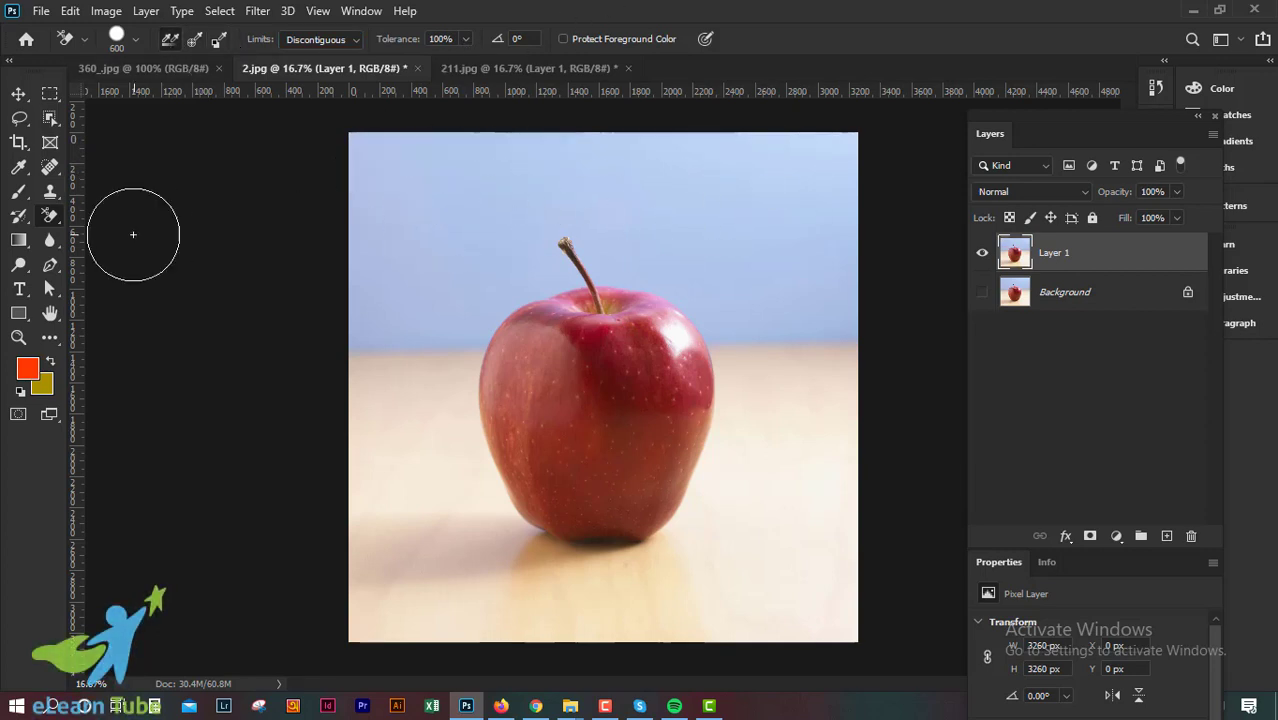
# - Set the plain Eraser to Brush mode with a 600 px, 100% hardness brush
pyautogui.rightClick(61, 215)
pyautogui.click(106, 215)
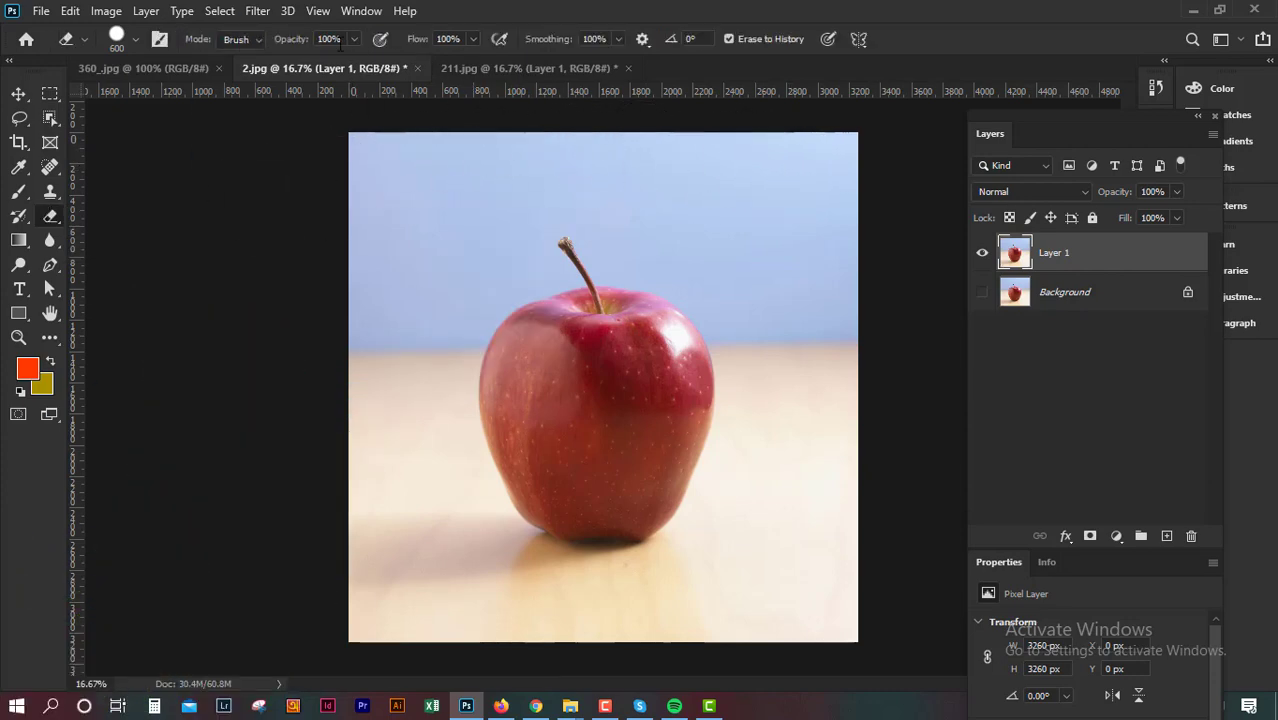
pyautogui.click(257, 42)
pyautogui.click(136, 48)
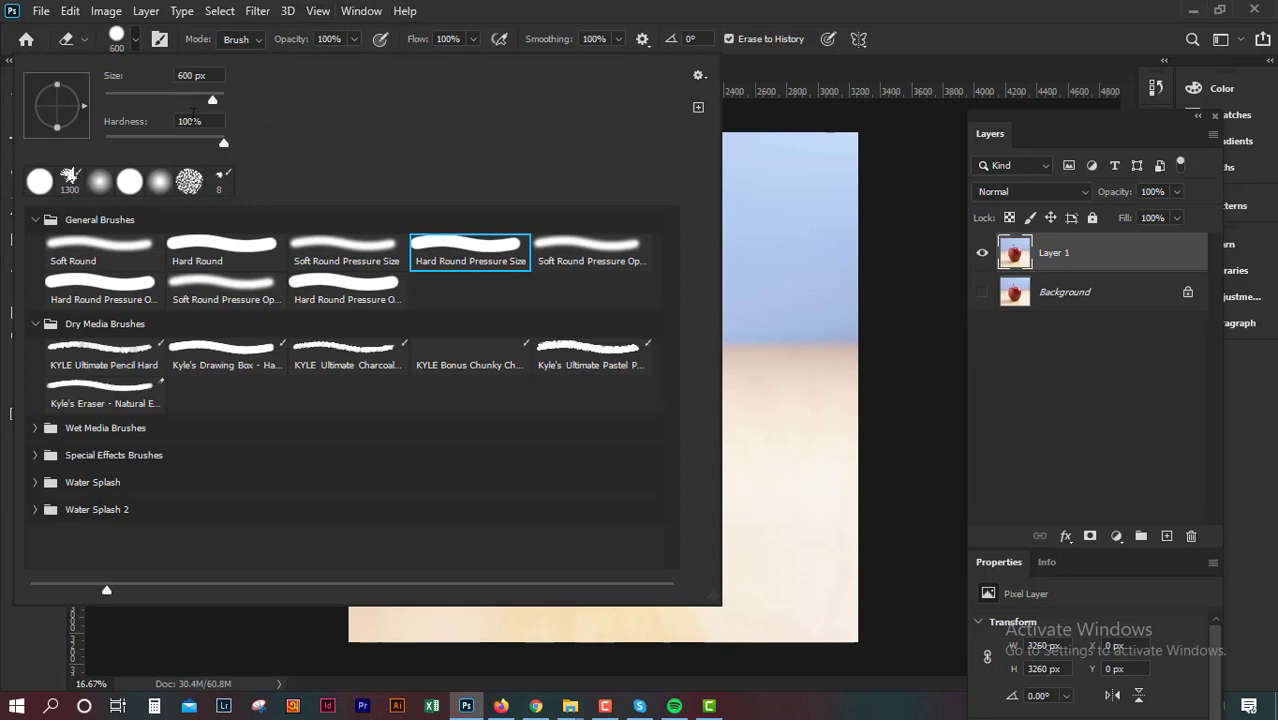
pyautogui.click(482, 8)
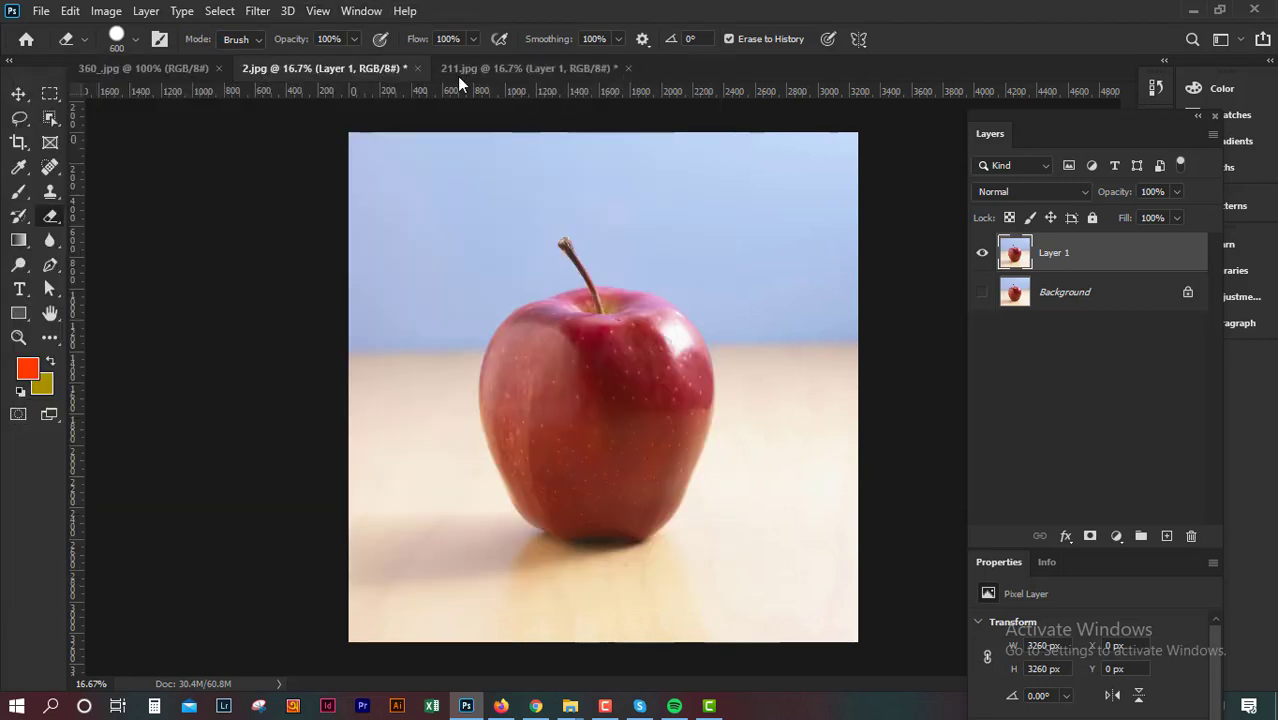
# - Erase the background along the top, right, bottom and left edges with the 600 px Eraser
pyautogui.moveTo(391, 193)
pyautogui.mouseDown()
pyautogui.moveTo(414, 177)
pyautogui.moveTo(741, 163)
pyautogui.moveTo(819, 200)
pyautogui.moveTo(813, 171)
pyautogui.moveTo(810, 410)
pyautogui.mouseUp()
pyautogui.moveTo(825, 597); pyautogui.dragTo(858, 158)
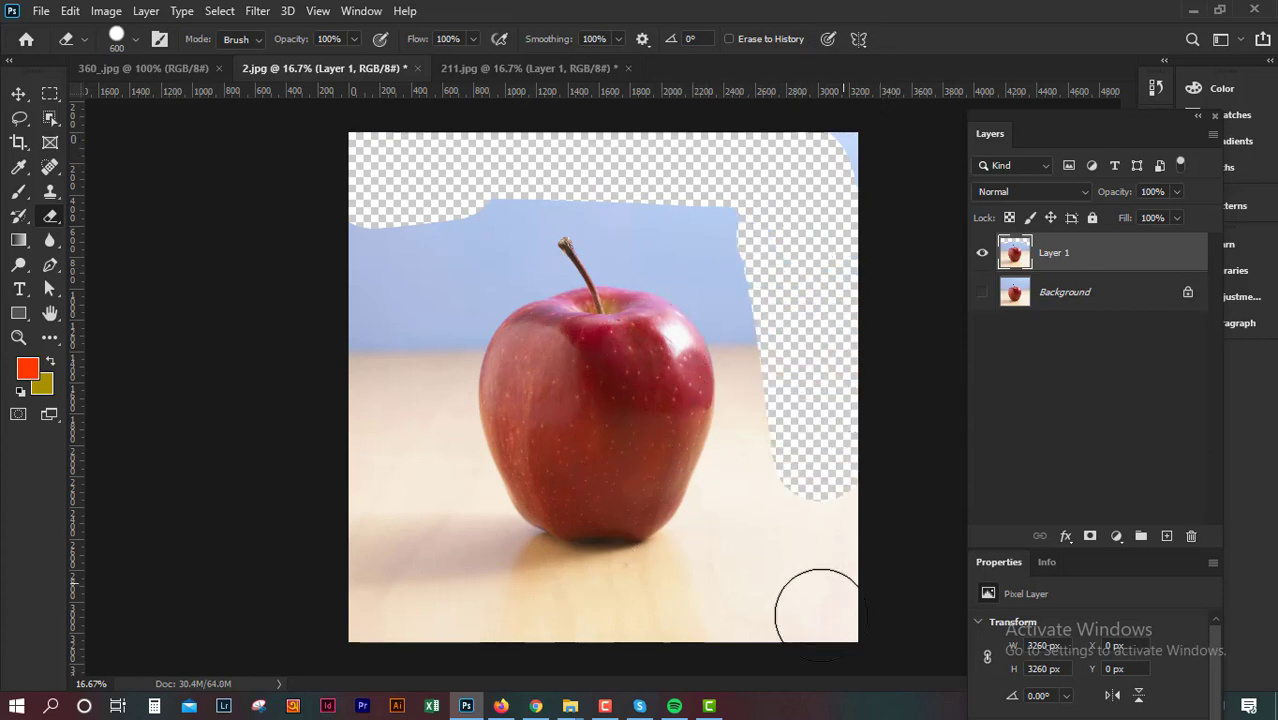
pyautogui.moveTo(817, 607)
pyautogui.mouseDown()
pyautogui.moveTo(556, 643)
pyautogui.moveTo(394, 634)
pyautogui.moveTo(371, 537)
pyautogui.moveTo(375, 222)
pyautogui.moveTo(371, 299)
pyautogui.moveTo(379, 222)
pyautogui.moveTo(442, 200)
pyautogui.moveTo(402, 408)
pyautogui.moveTo(425, 542)
pyautogui.moveTo(356, 628)
pyautogui.moveTo(622, 613)
pyautogui.moveTo(833, 565)
pyautogui.moveTo(818, 600)
pyautogui.moveTo(776, 251)
pyautogui.moveTo(713, 194)
pyautogui.moveTo(850, 149)
pyautogui.moveTo(877, 219)
pyautogui.moveTo(639, 163)
pyautogui.moveTo(488, 177)
pyautogui.moveTo(437, 226)
pyautogui.mouseUp()
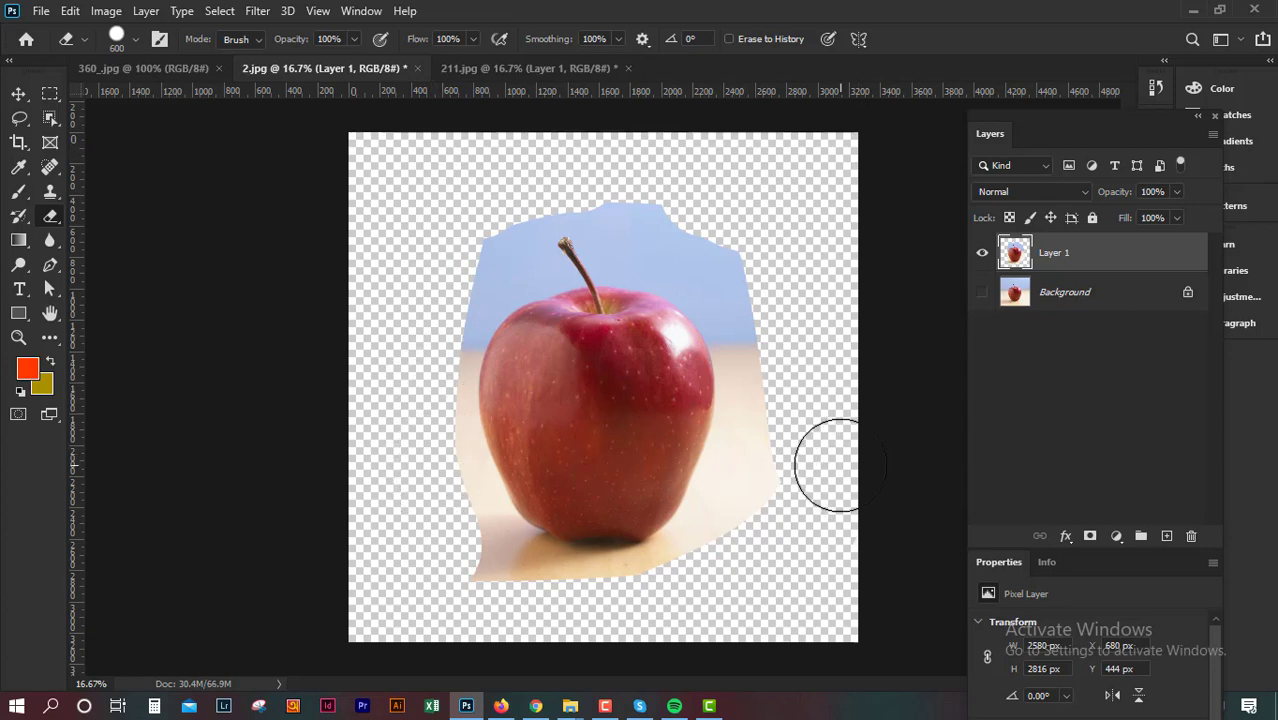
pyautogui.hotkey('ctrl', '+')
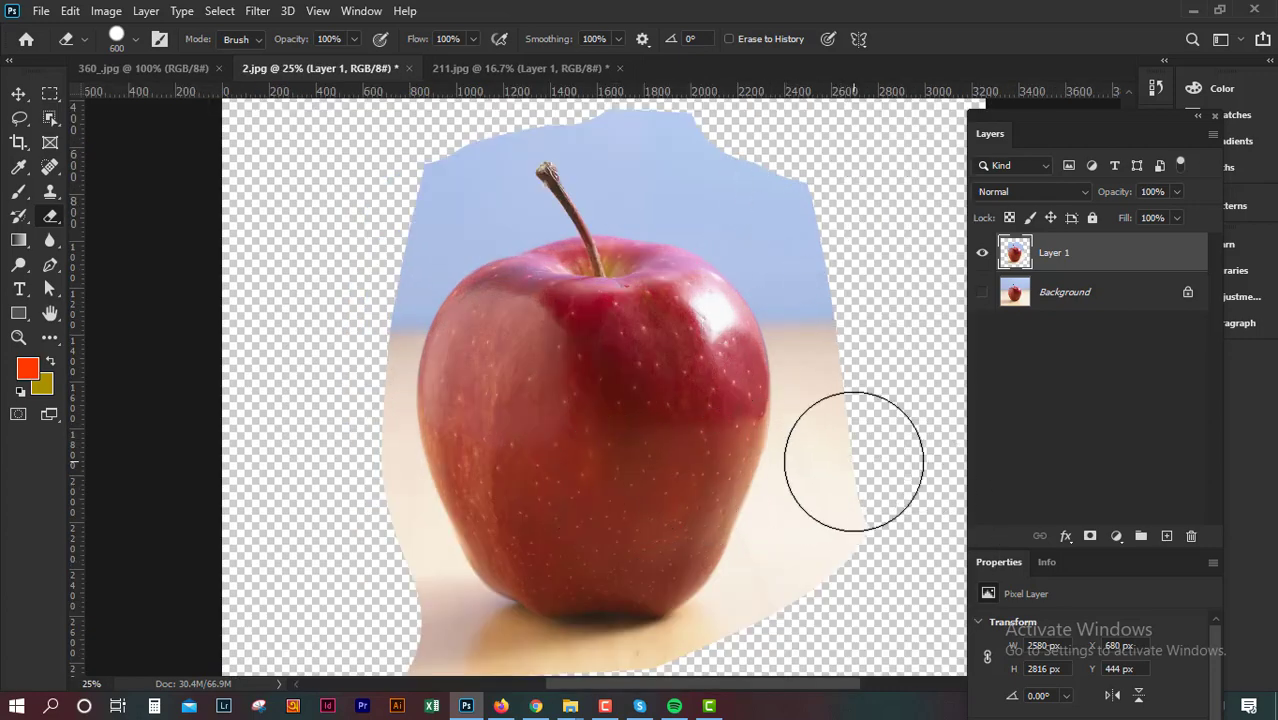
# - Switch to the Background Eraser at 300 px and try erasing sky above the stem, then undo
pyautogui.rightClick(58, 213)
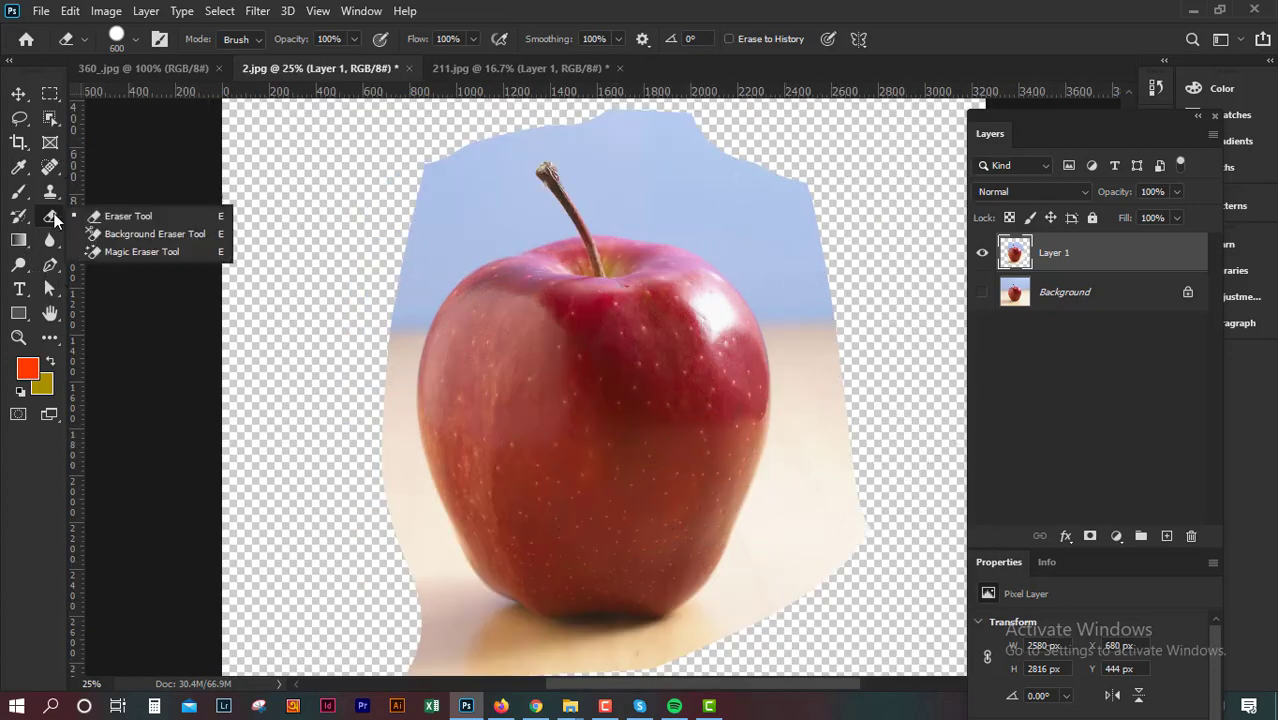
pyautogui.click(116, 239)
pyautogui.press('[')
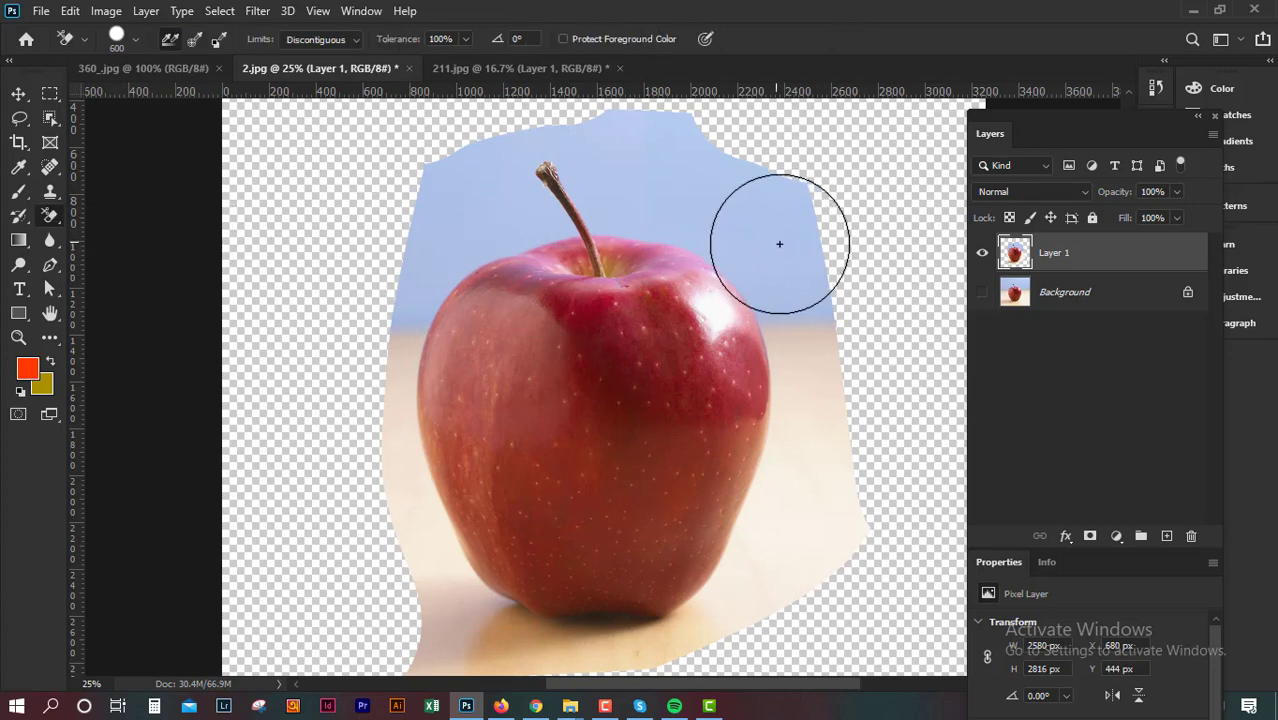
pyautogui.press('[')
pyautogui.press('[')
pyautogui.press('[')
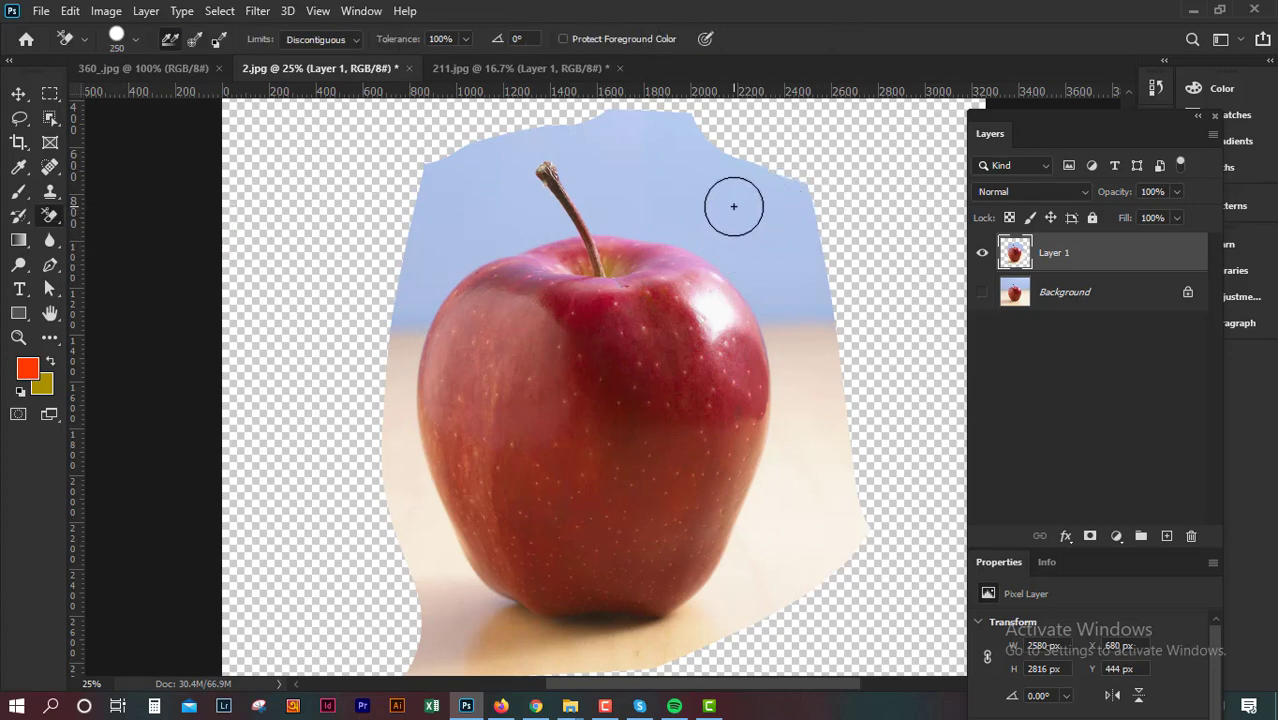
pyautogui.press(']')
pyautogui.moveTo(657, 152)
pyautogui.mouseDown()
pyautogui.moveTo(499, 143)
pyautogui.moveTo(642, 185)
pyautogui.moveTo(488, 195)
pyautogui.moveTo(640, 165)
pyautogui.mouseUp()
pyautogui.hotkey('ctrl', 'z')
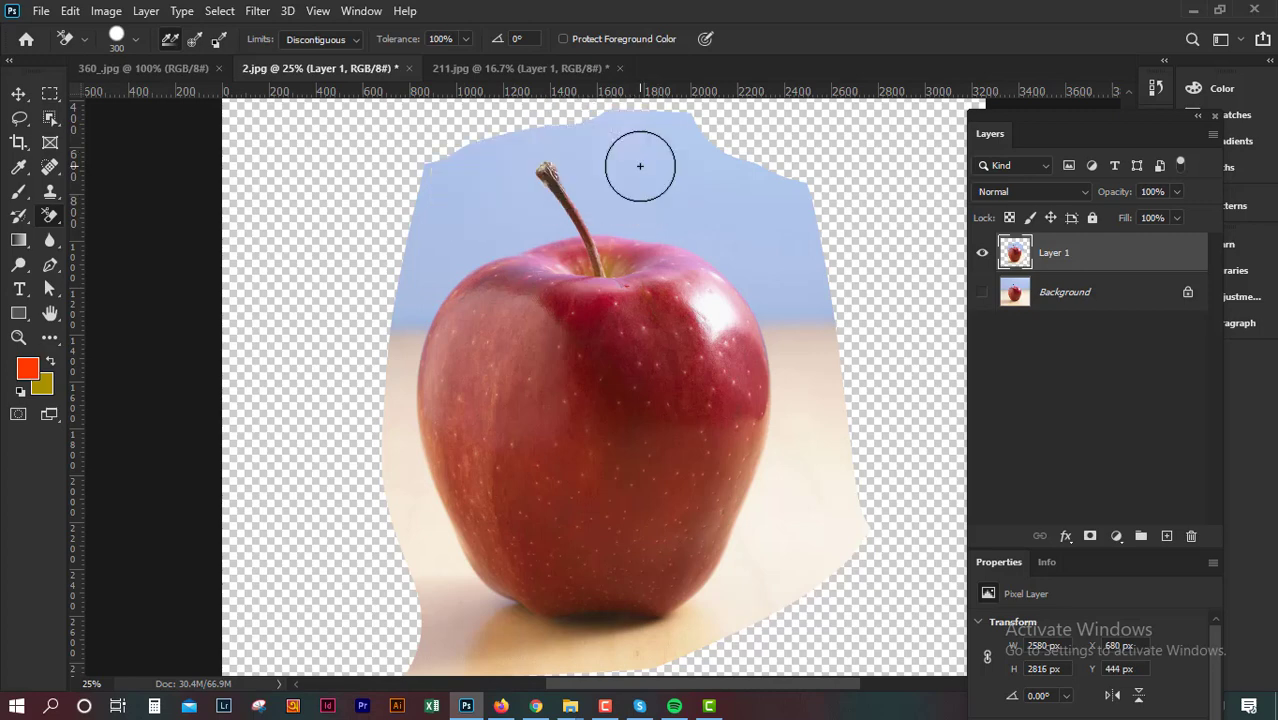
# - Lower the tolerance, down to 5%, testing and undoing sky erases around the stem
pyautogui.moveTo(462, 60); pyautogui.dragTo(440, 60)
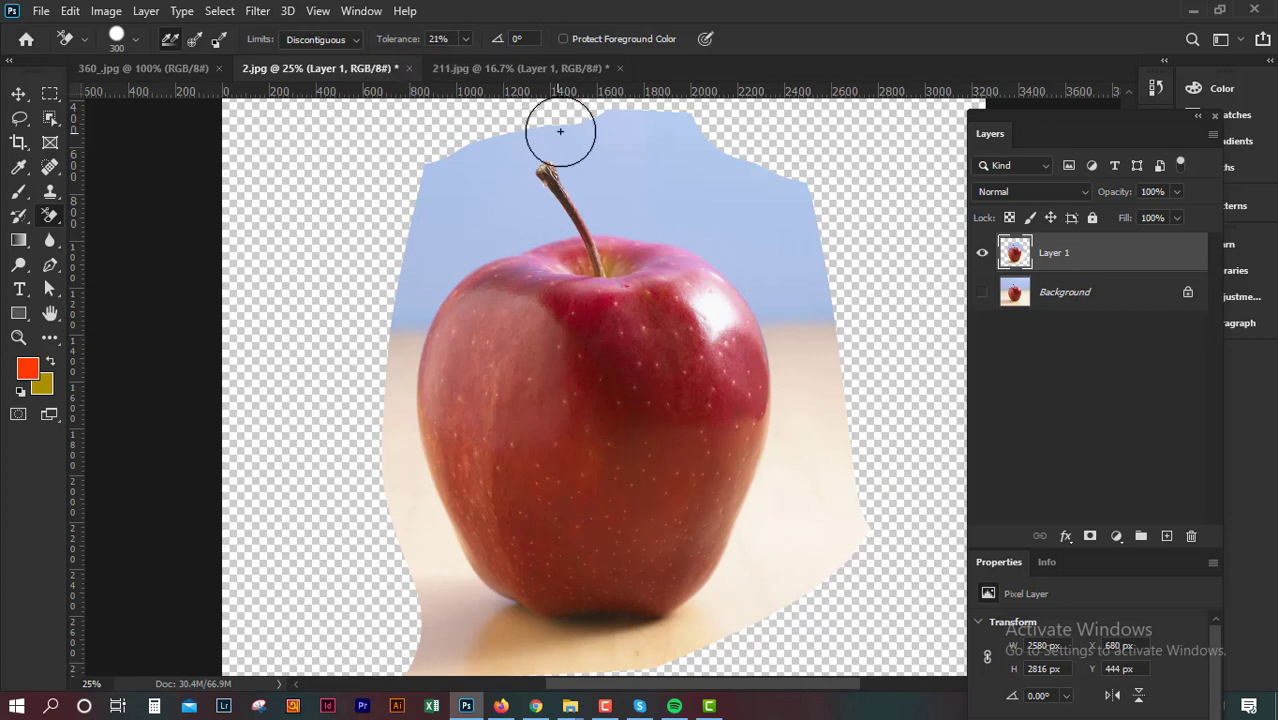
pyautogui.moveTo(562, 128)
pyautogui.mouseDown()
pyautogui.moveTo(534, 137)
pyautogui.moveTo(553, 172)
pyautogui.moveTo(619, 163)
pyautogui.mouseUp()
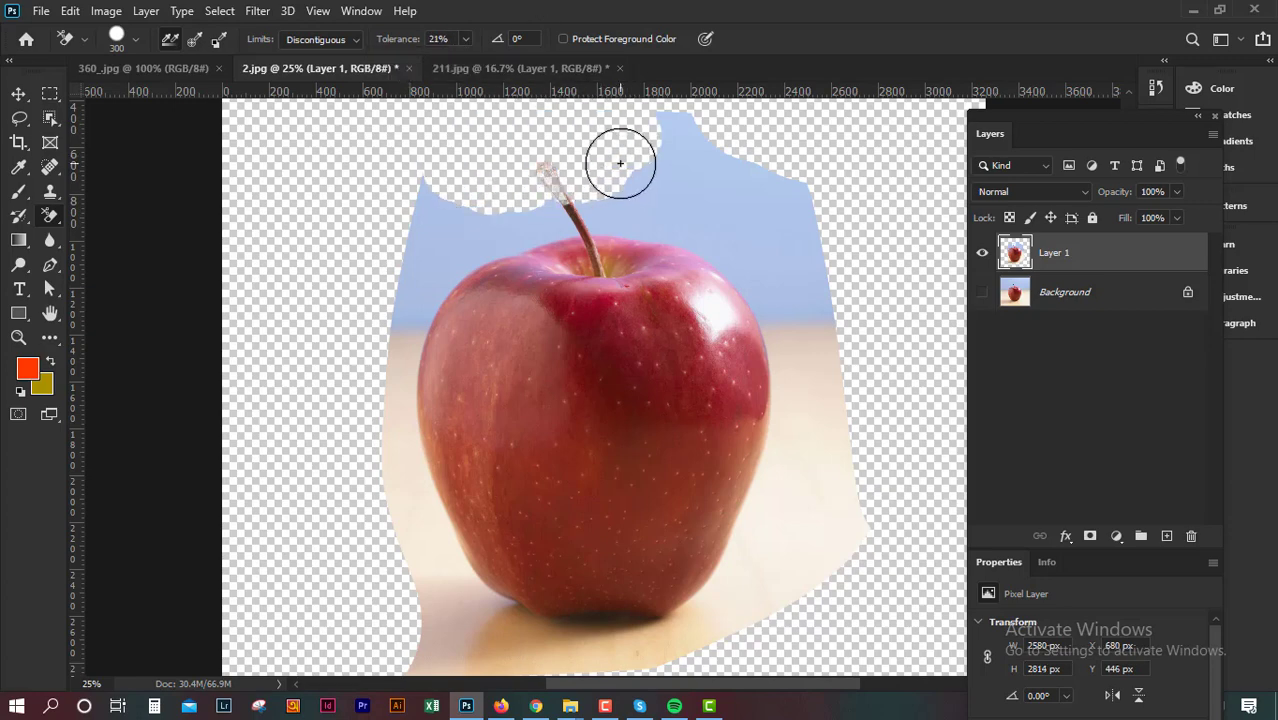
pyautogui.hotkey('ctrl', 'z')
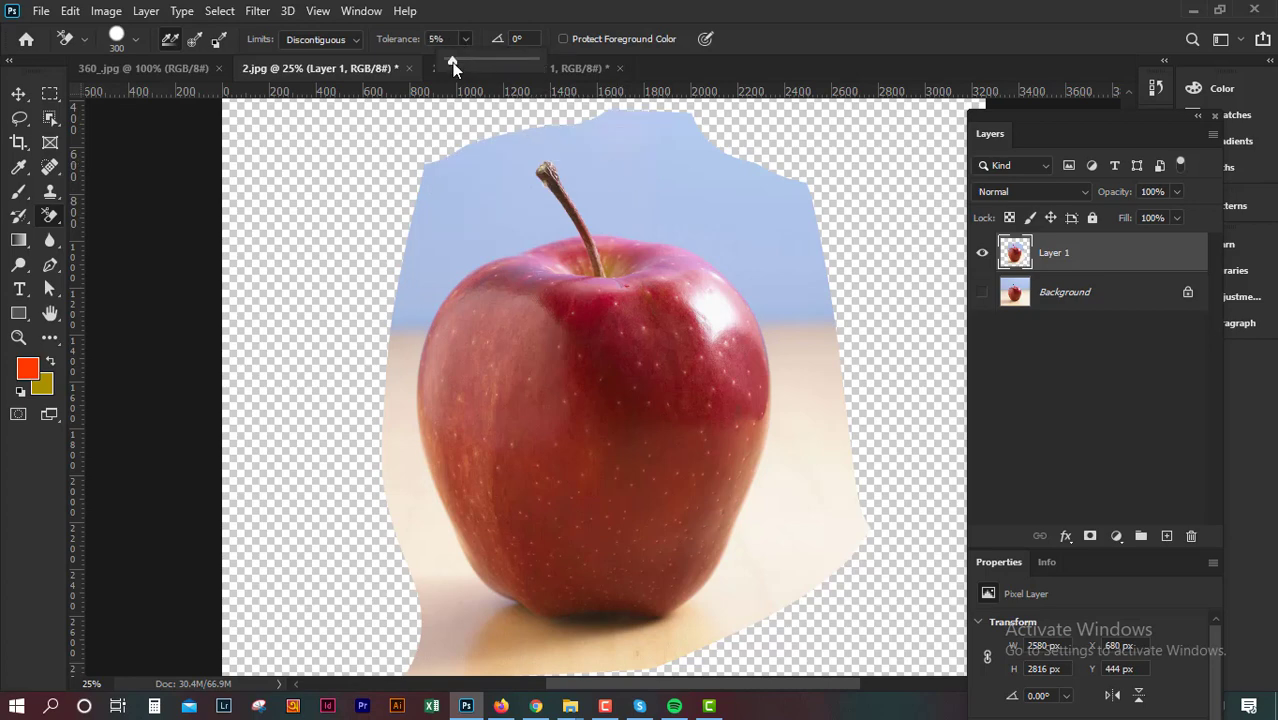
pyautogui.moveTo(463, 62); pyautogui.dragTo(454, 62)
pyautogui.moveTo(479, 157)
pyautogui.mouseDown()
pyautogui.moveTo(608, 132)
pyautogui.moveTo(807, 191)
pyautogui.moveTo(479, 189)
pyautogui.moveTo(451, 171)
pyautogui.moveTo(495, 152)
pyautogui.mouseUp()
pyautogui.hotkey('ctrl', 'z')
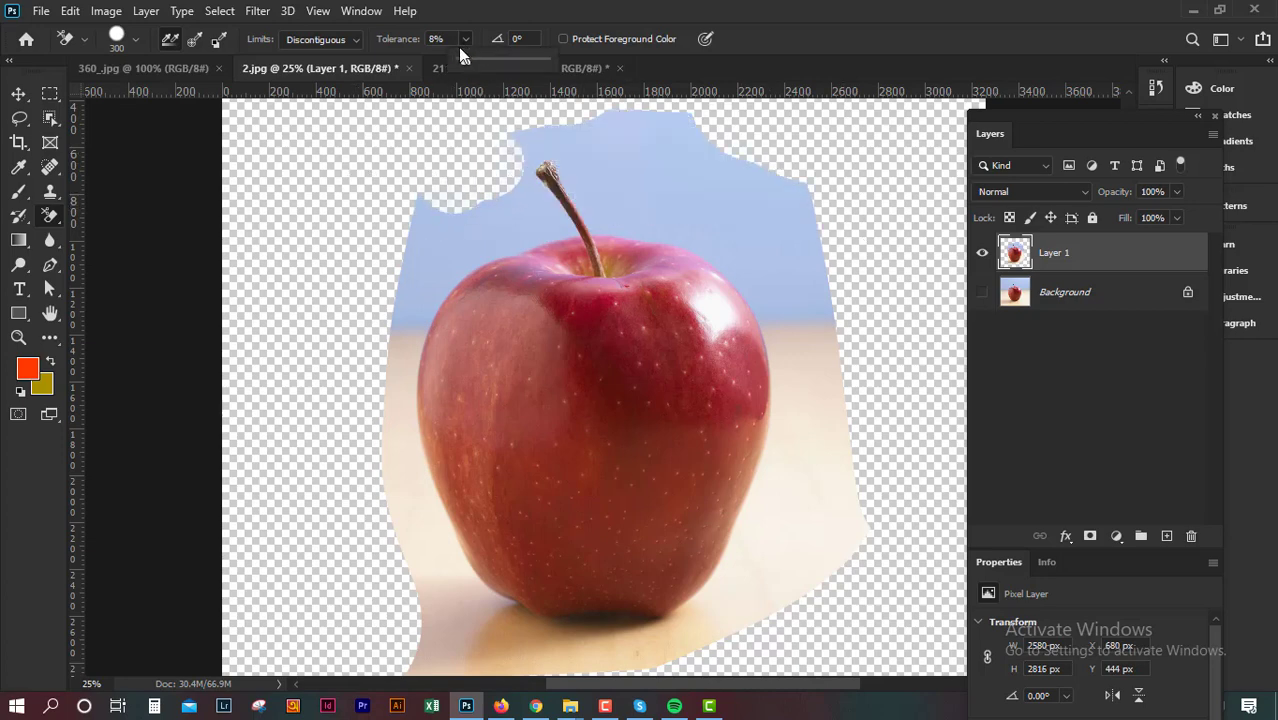
# - Set tolerance to 8% and erase the sky along the top edge near the stem
pyautogui.moveTo(466, 58); pyautogui.dragTo(463, 59)
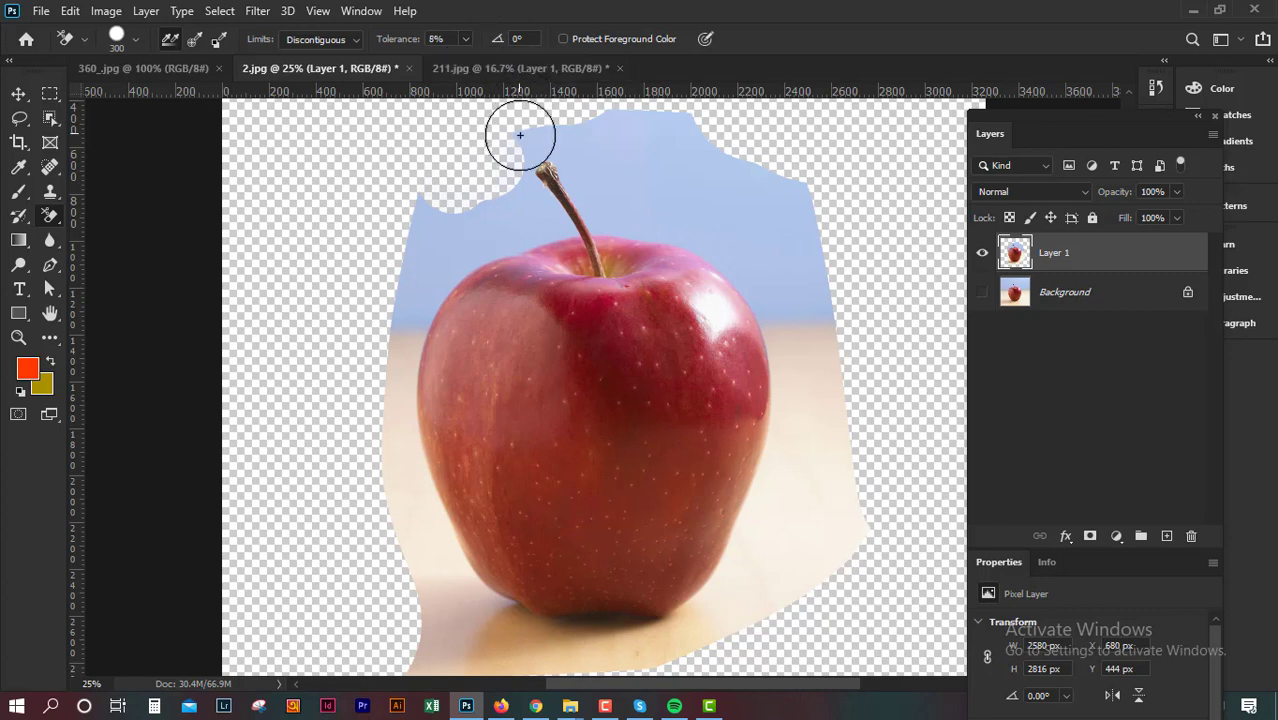
pyautogui.moveTo(513, 128)
pyautogui.mouseDown()
pyautogui.moveTo(679, 167)
pyautogui.moveTo(499, 185)
pyautogui.moveTo(506, 199)
pyautogui.moveTo(417, 228)
pyautogui.moveTo(531, 157)
pyautogui.moveTo(679, 120)
pyautogui.moveTo(697, 179)
pyautogui.moveTo(802, 205)
pyautogui.moveTo(819, 240)
pyautogui.moveTo(602, 114)
pyautogui.mouseUp()
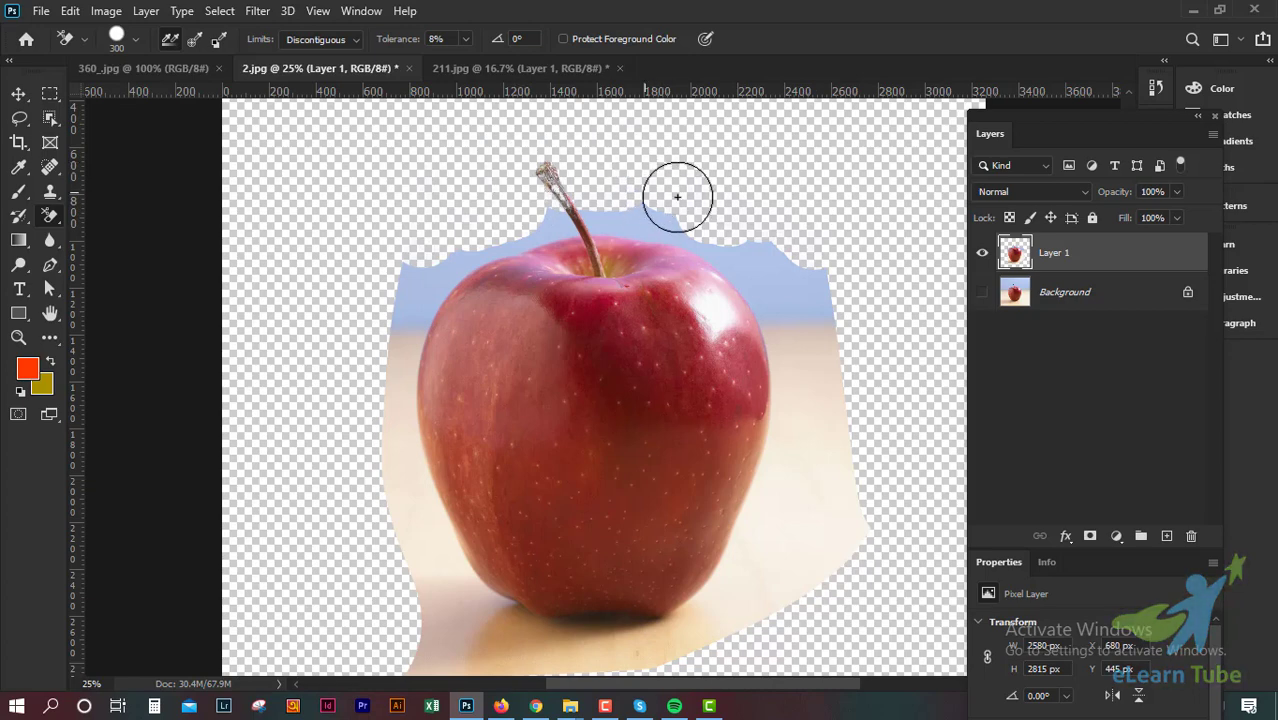
pyautogui.hotkey('ctrl', '+')
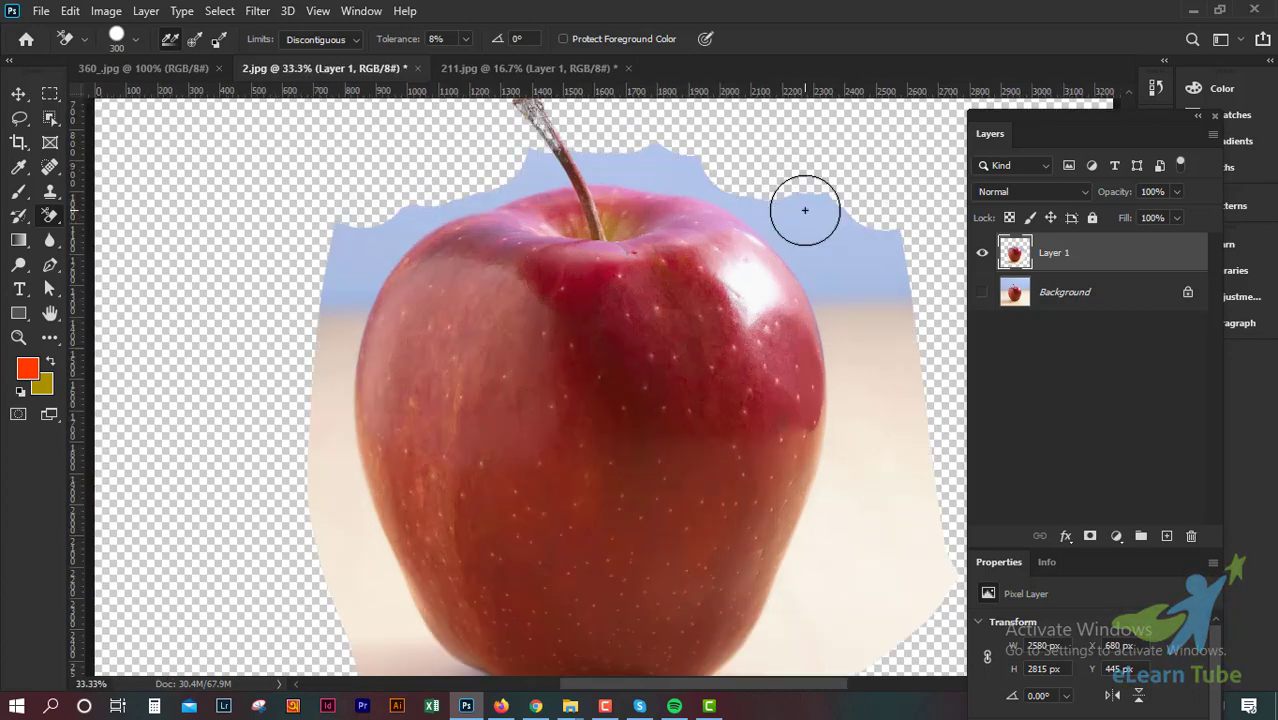
pyautogui.hotkey('ctrl', '-')
pyautogui.hotkey('ctrl', '-')
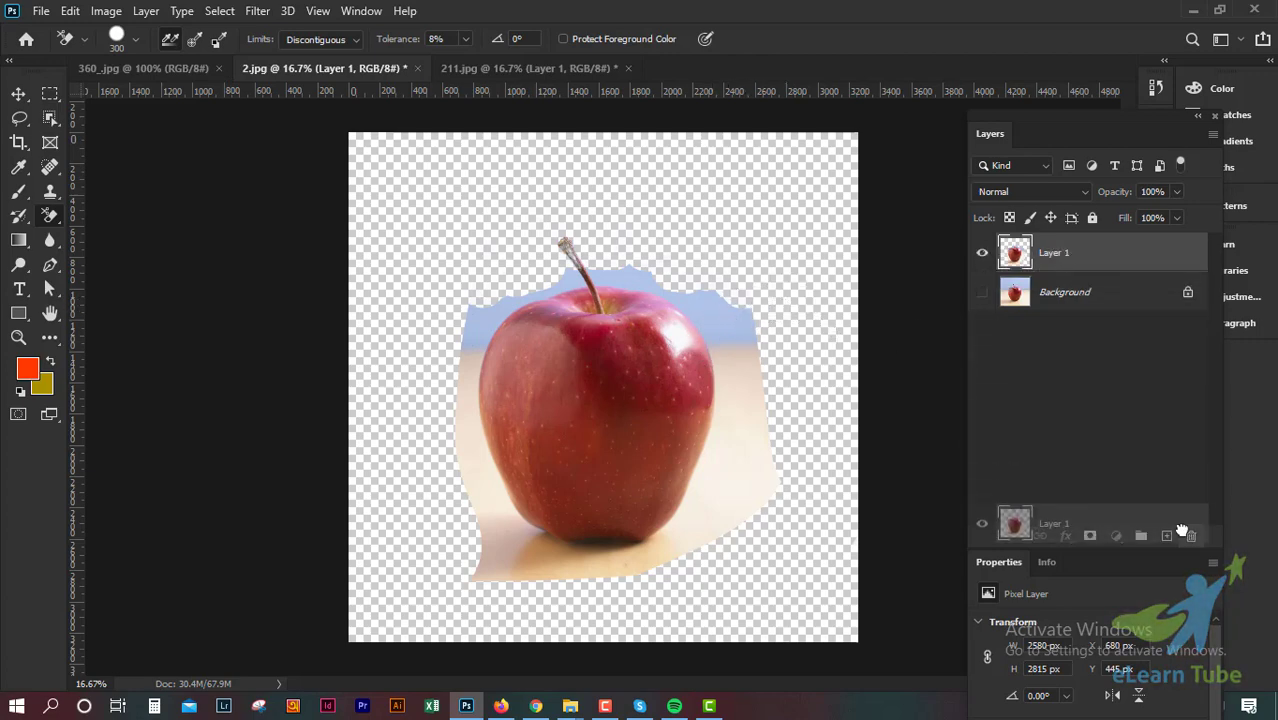
# - Replace the partly erased Layer 1 with a fresh Background copy and hide Background
pyautogui.moveTo(1071, 259); pyautogui.dragTo(1191, 536)
pyautogui.hotkey('ctrl', 'j')
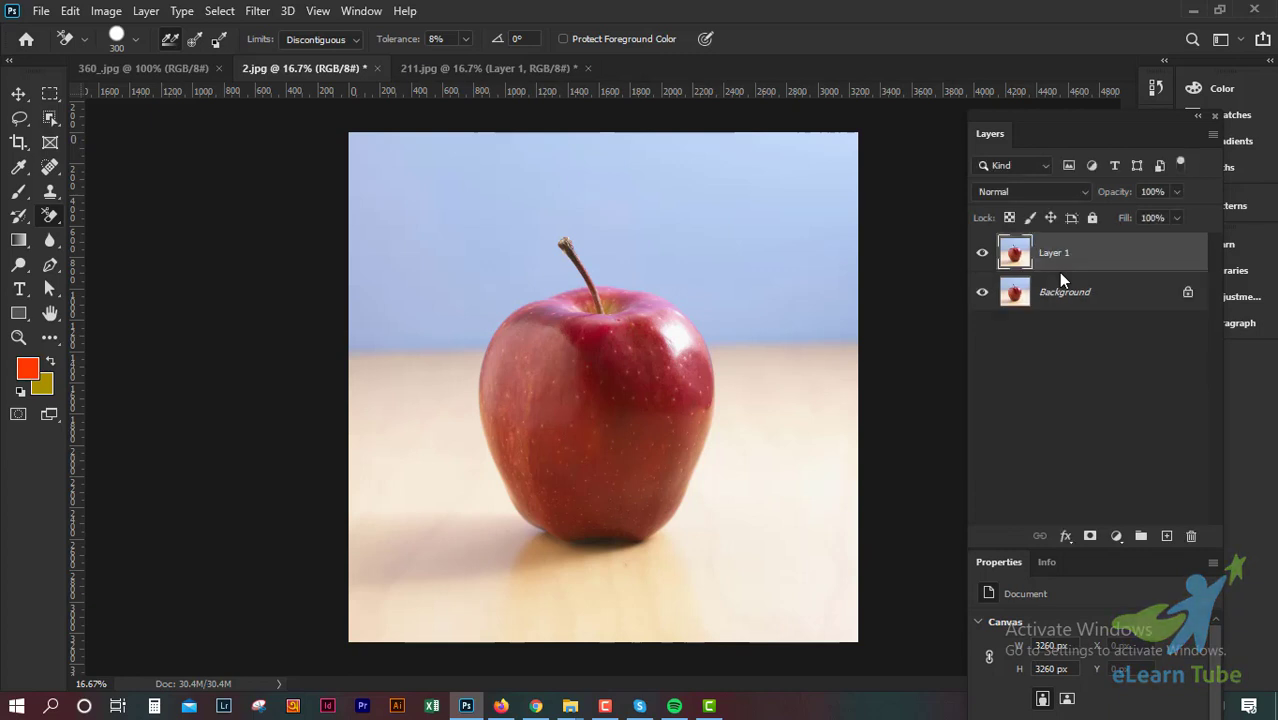
pyautogui.click(982, 292)
pyautogui.hotkey('ctrl', '+')
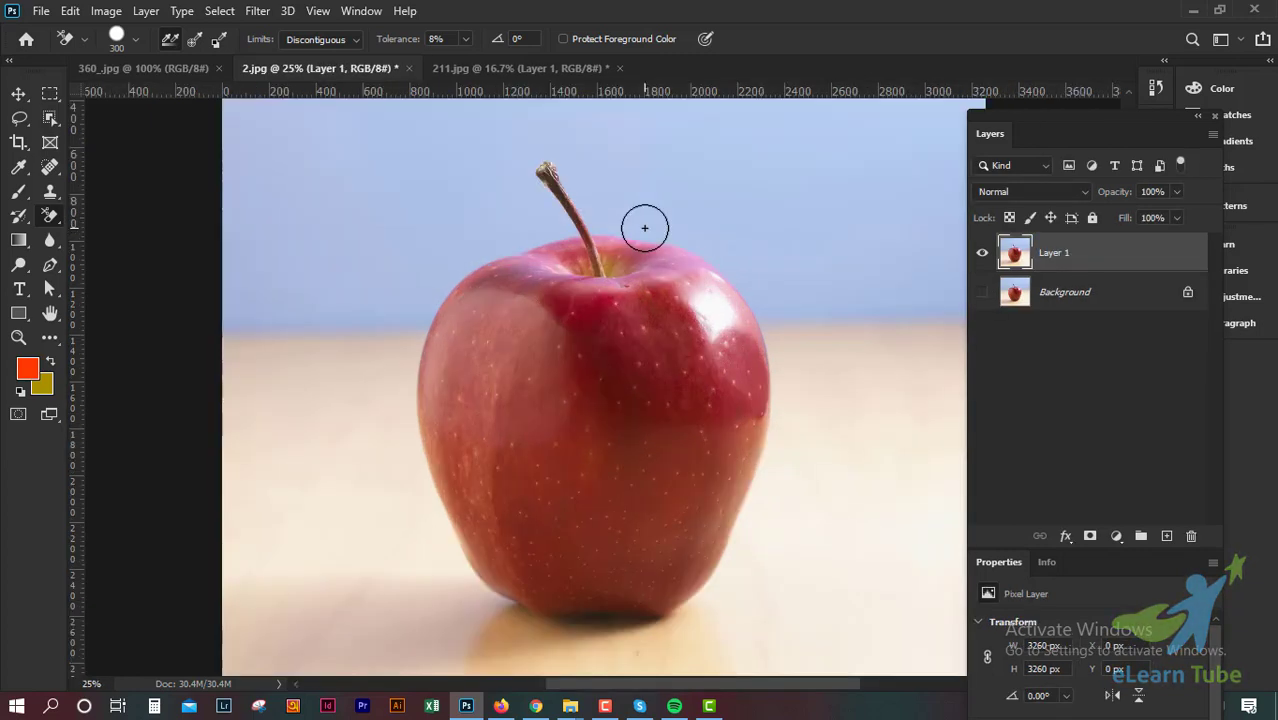
pyautogui.hotkey('ctrl', '-')
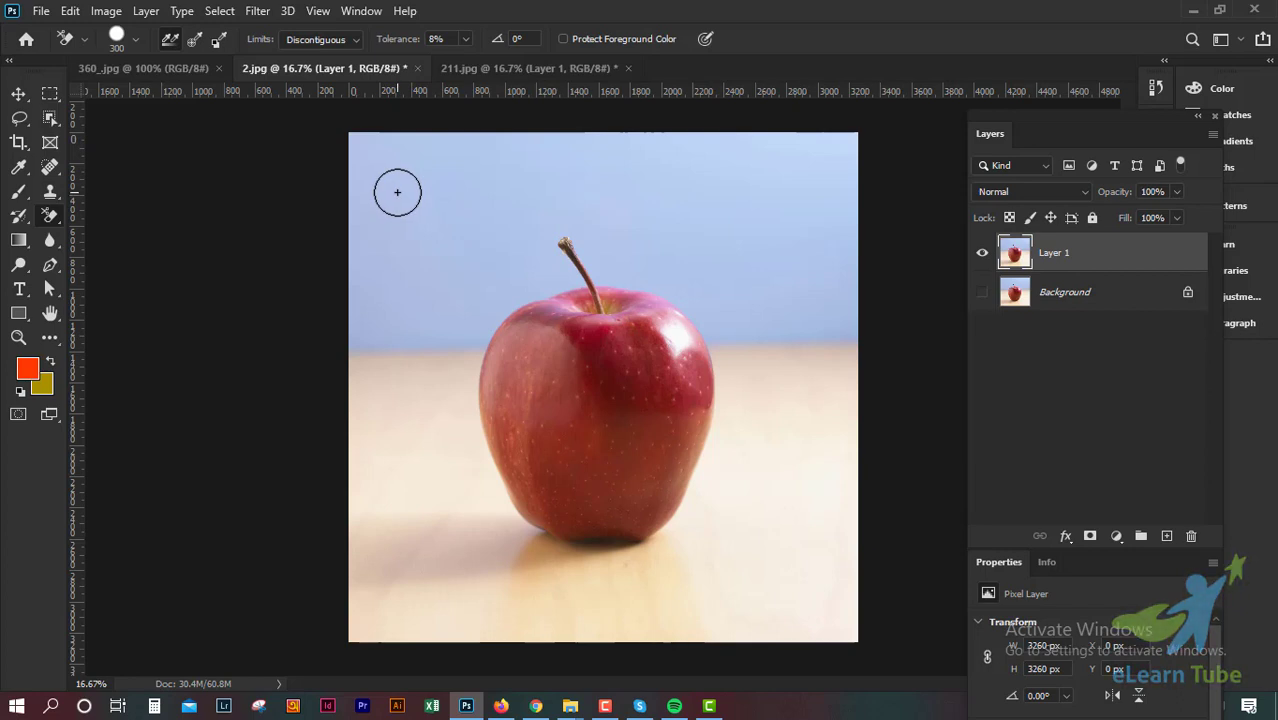
# - Test a sky erase down to the stem, undo it, and set tolerance to 3%
pyautogui.click(465, 38)
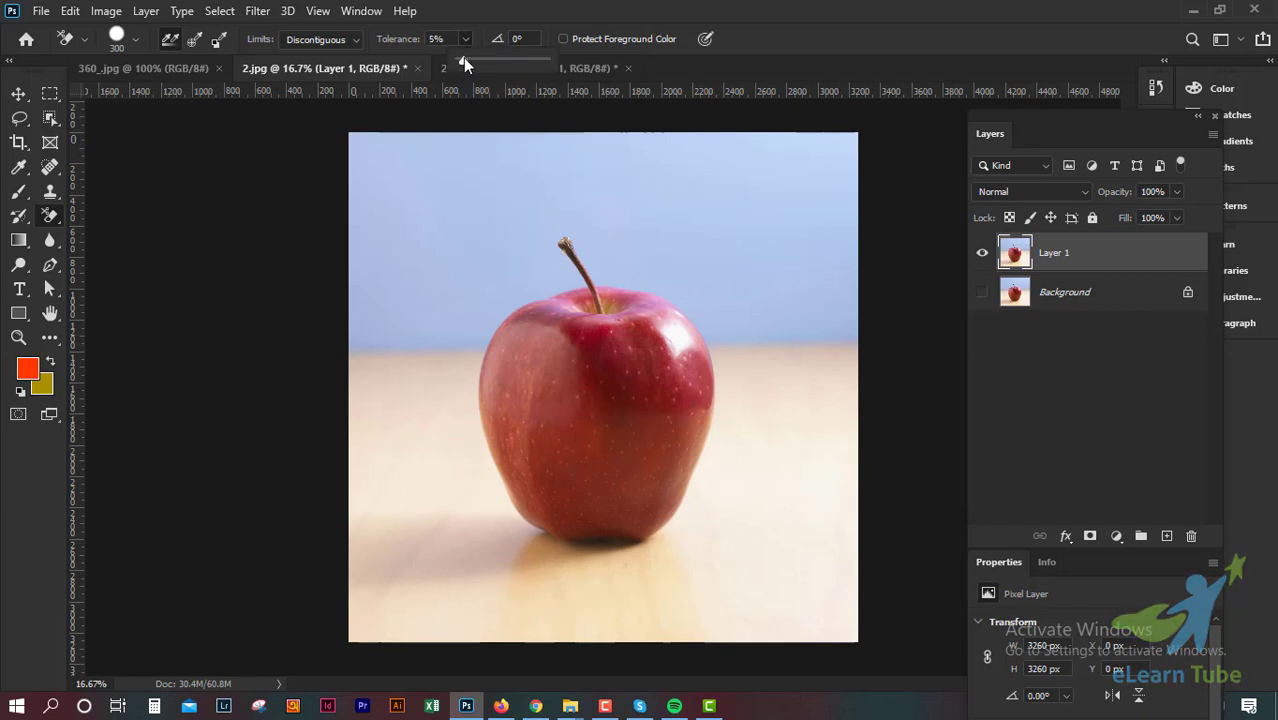
pyautogui.moveTo(462, 59); pyautogui.dragTo(541, 60)
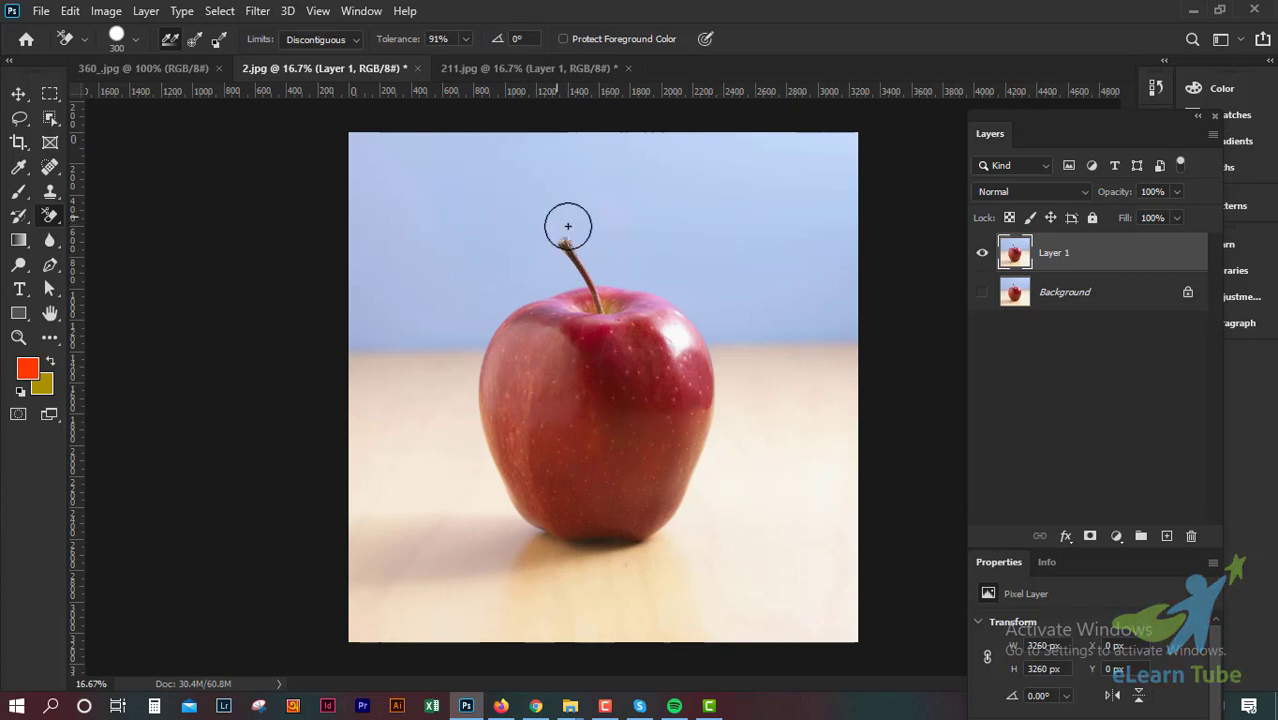
pyautogui.hotkey('ctrl', '+')
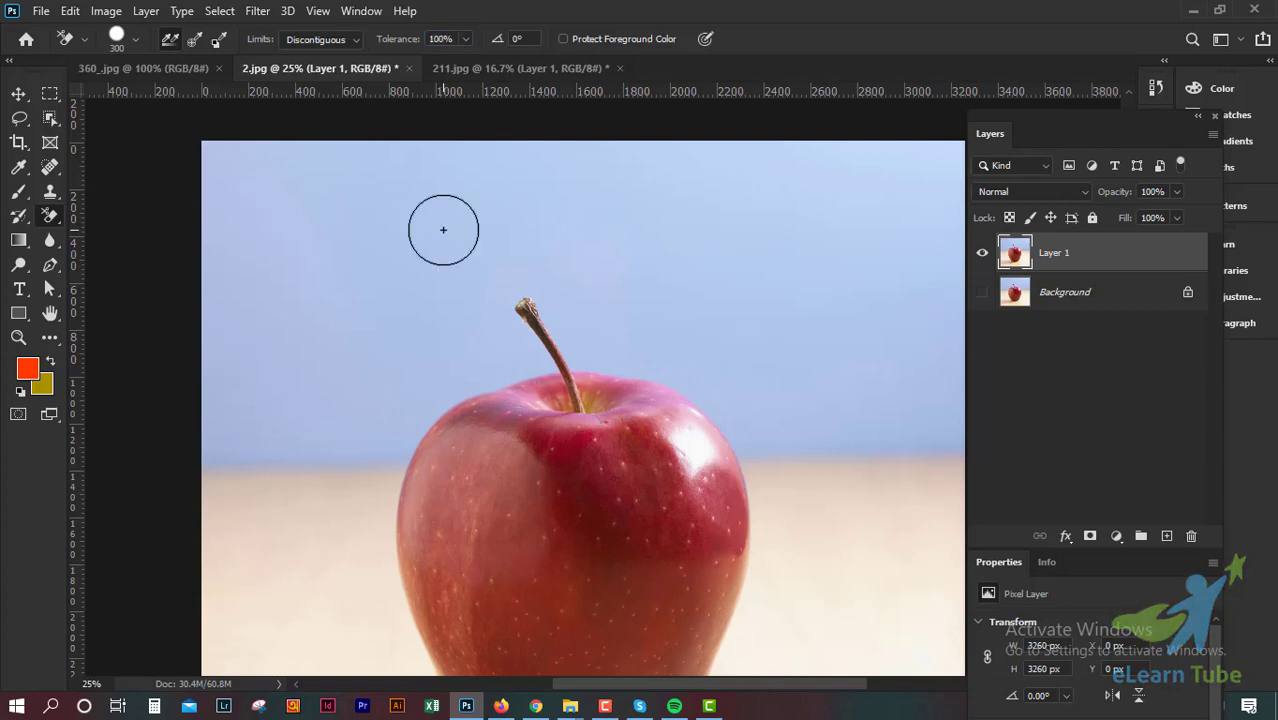
pyautogui.moveTo(456, 251)
pyautogui.mouseDown()
pyautogui.moveTo(533, 294)
pyautogui.moveTo(544, 333)
pyautogui.mouseUp()
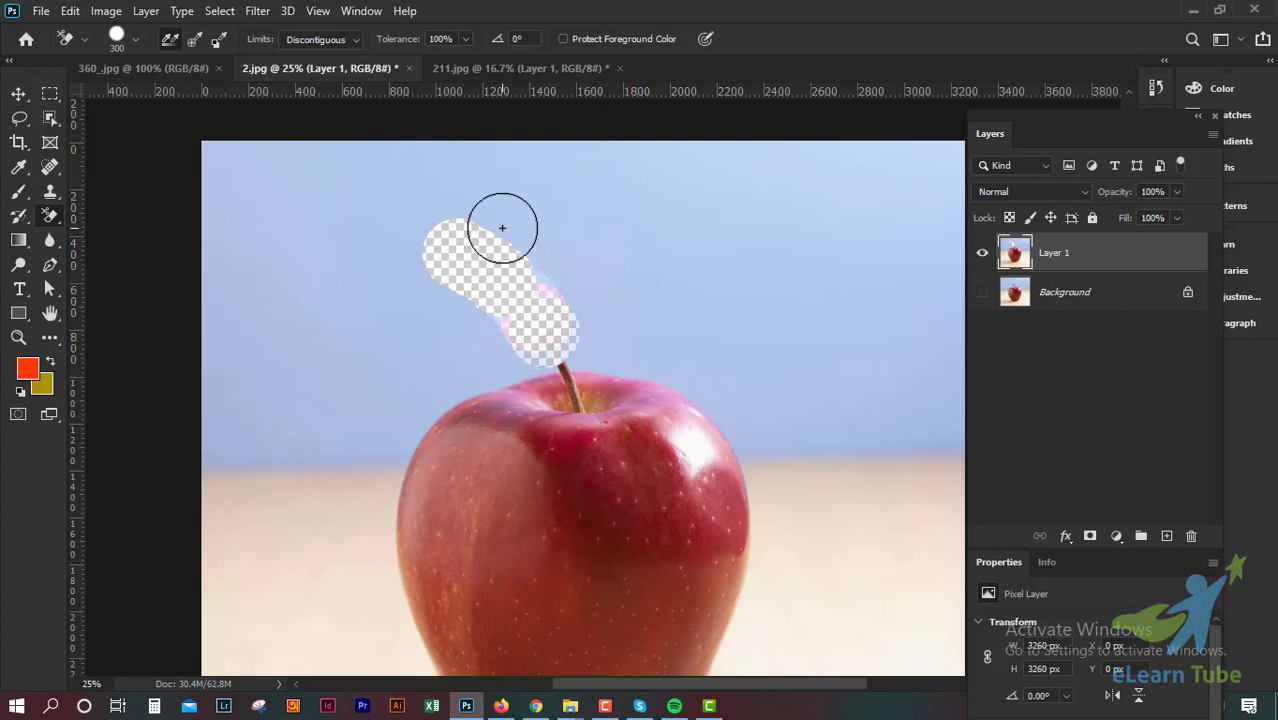
pyautogui.hotkey('ctrl', 'z')
pyautogui.click(465, 40)
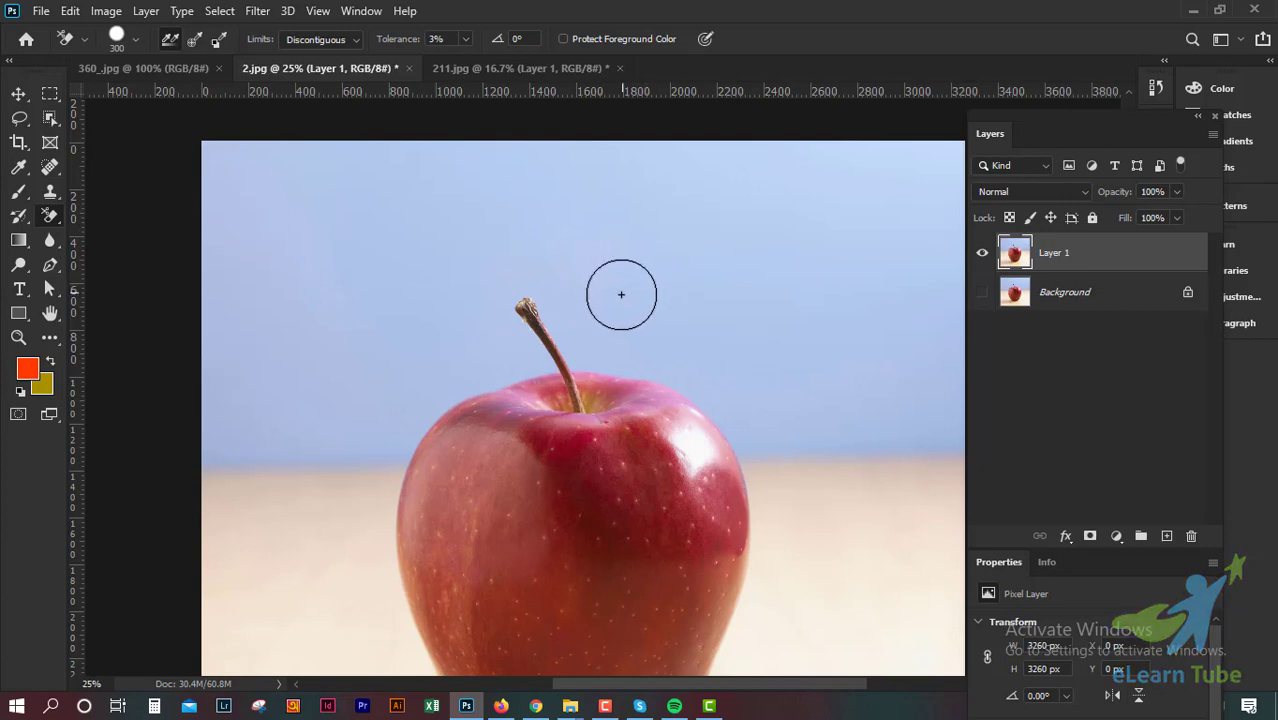
# - Erase the sky around the stem and the right-side background with a 500 px brush
pyautogui.moveTo(627, 305)
pyautogui.mouseDown()
pyautogui.moveTo(391, 274)
pyautogui.moveTo(429, 257)
pyautogui.mouseUp()
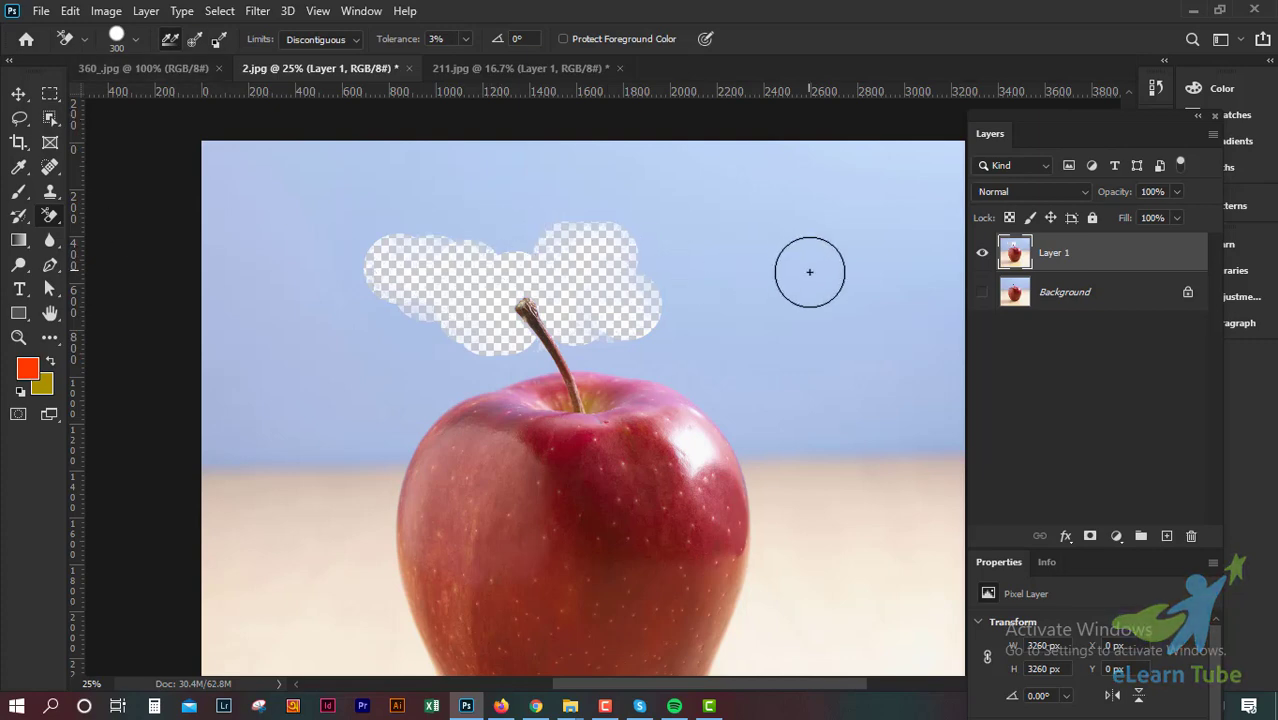
pyautogui.moveTo(810, 275)
pyautogui.mouseDown()
pyautogui.moveTo(673, 281)
pyautogui.moveTo(659, 294)
pyautogui.moveTo(747, 260)
pyautogui.moveTo(933, 359)
pyautogui.moveTo(849, 221)
pyautogui.moveTo(950, 157)
pyautogui.moveTo(371, 205)
pyautogui.moveTo(442, 128)
pyautogui.moveTo(351, 148)
pyautogui.moveTo(428, 157)
pyautogui.moveTo(255, 290)
pyautogui.moveTo(240, 606)
pyautogui.moveTo(288, 343)
pyautogui.moveTo(334, 308)
pyautogui.moveTo(302, 262)
pyautogui.mouseUp()
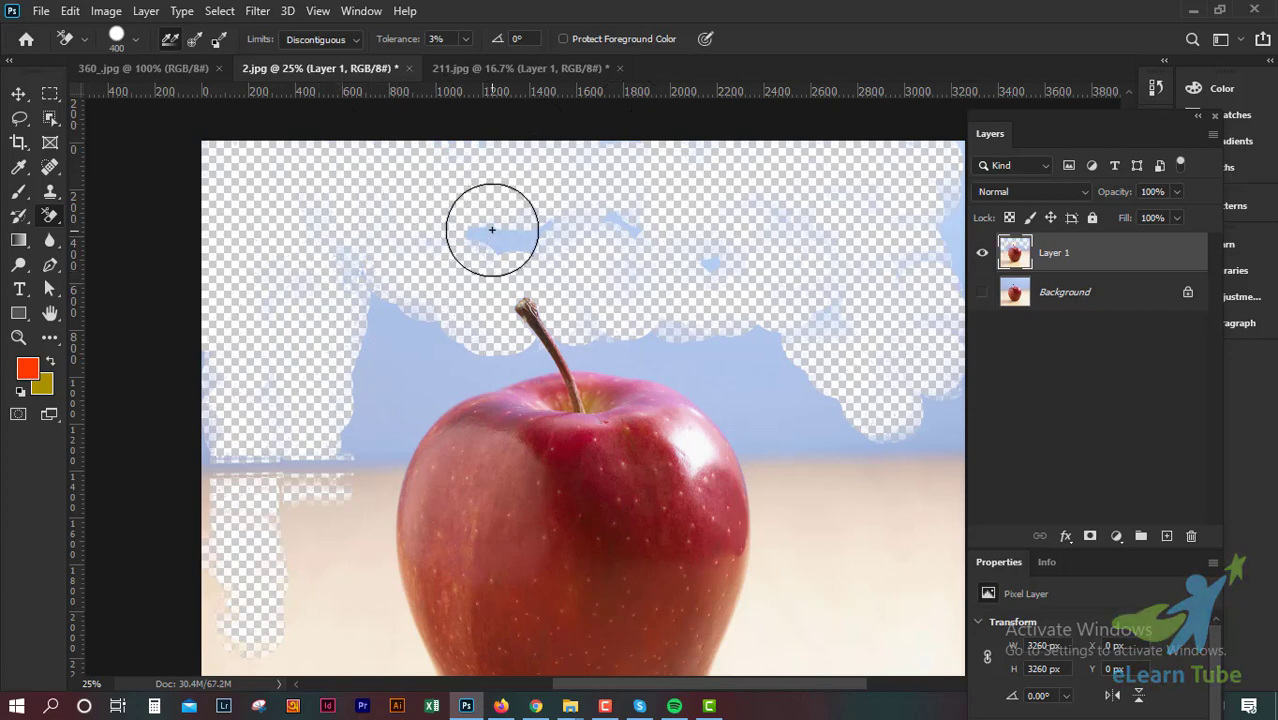
pyautogui.press(']')
pyautogui.press(']')
pyautogui.keyDown('alt'); pyautogui.scroll(-1, 599, 251); pyautogui.keyUp('alt')
pyautogui.keyDown('alt'); pyautogui.scroll(-1, 599, 251); pyautogui.keyUp('alt')
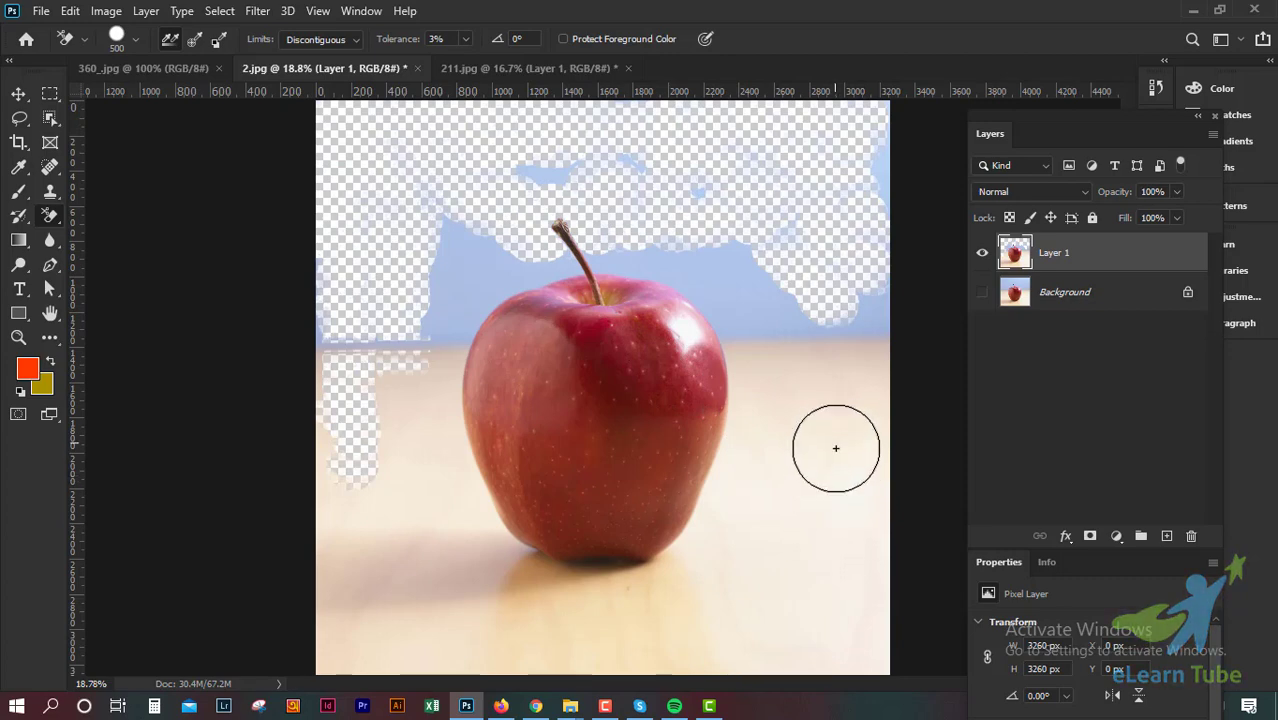
pyautogui.moveTo(836, 520)
pyautogui.mouseDown()
pyautogui.moveTo(861, 336)
pyautogui.moveTo(861, 522)
pyautogui.moveTo(756, 653)
pyautogui.moveTo(790, 605)
pyautogui.moveTo(494, 608)
pyautogui.moveTo(385, 408)
pyautogui.moveTo(405, 425)
pyautogui.moveTo(336, 331)
pyautogui.moveTo(428, 177)
pyautogui.moveTo(445, 291)
pyautogui.moveTo(478, 238)
pyautogui.moveTo(448, 280)
pyautogui.moveTo(428, 408)
pyautogui.moveTo(485, 448)
pyautogui.moveTo(498, 540)
pyautogui.moveTo(756, 408)
pyautogui.moveTo(787, 271)
pyautogui.moveTo(668, 214)
pyautogui.moveTo(883, 268)
pyautogui.moveTo(779, 143)
pyautogui.moveTo(533, 143)
pyautogui.moveTo(656, 251)
pyautogui.moveTo(751, 294)
pyautogui.mouseUp()
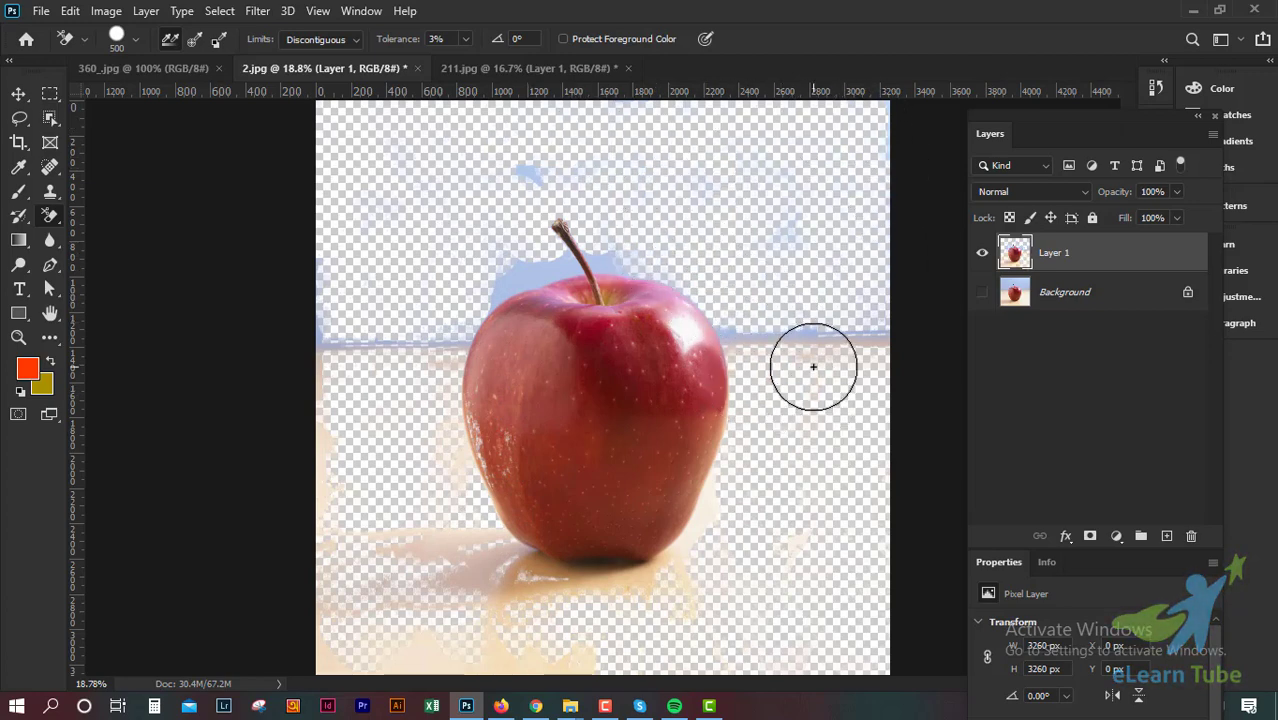
# - Erase the top-left sky and lower-left tabletop, undoing the stroke that bit the apple
pyautogui.moveTo(505, 283); pyautogui.dragTo(444, 131)
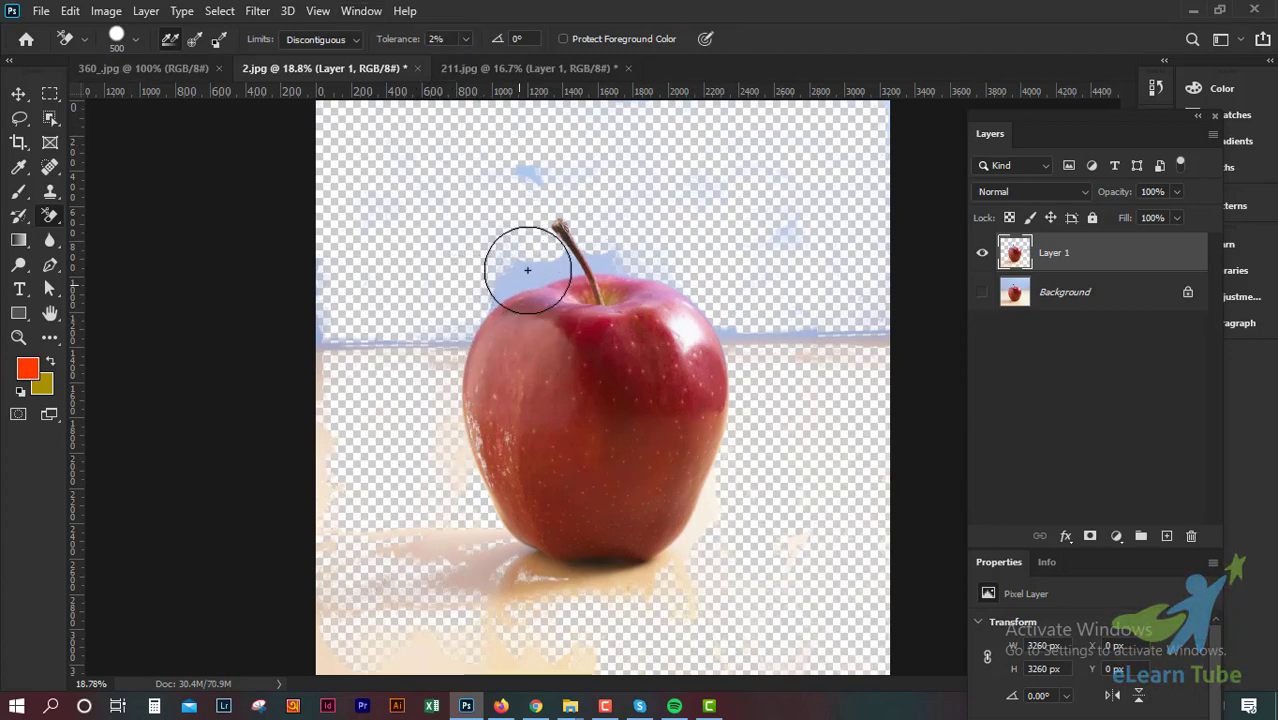
pyautogui.moveTo(527, 270); pyautogui.dragTo(527, 171)
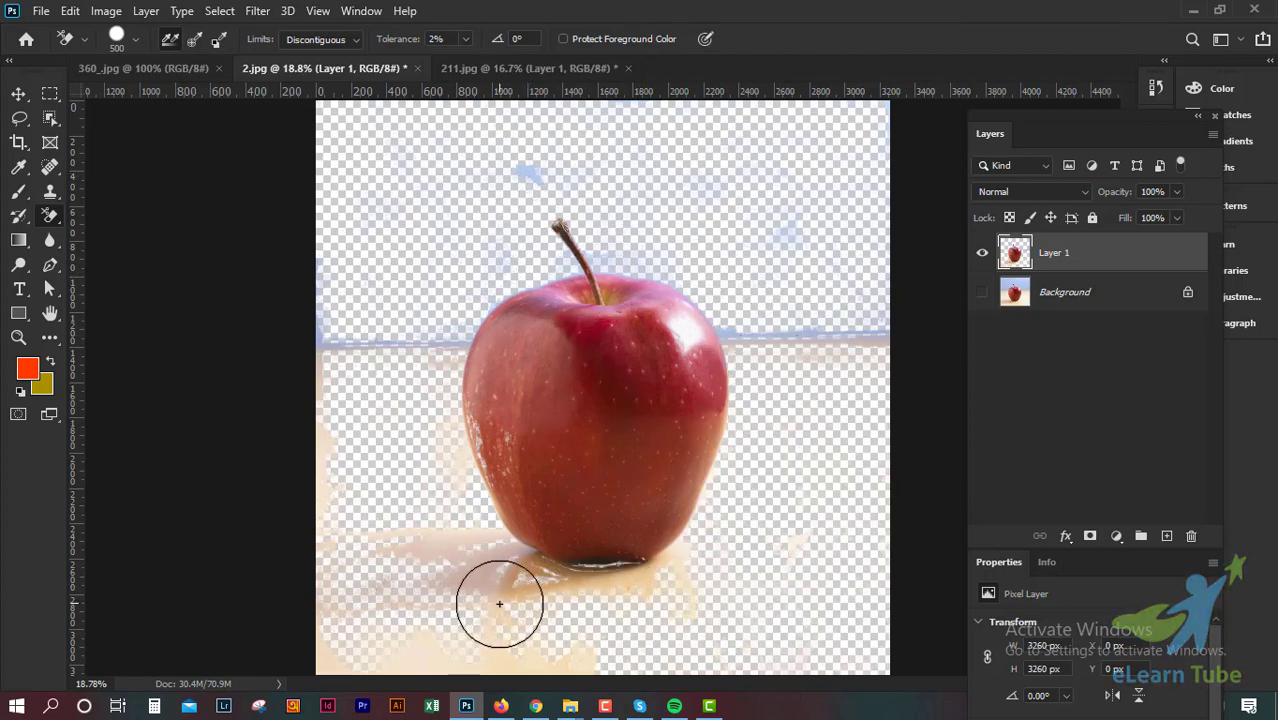
pyautogui.moveTo(465, 571); pyautogui.dragTo(336, 543)
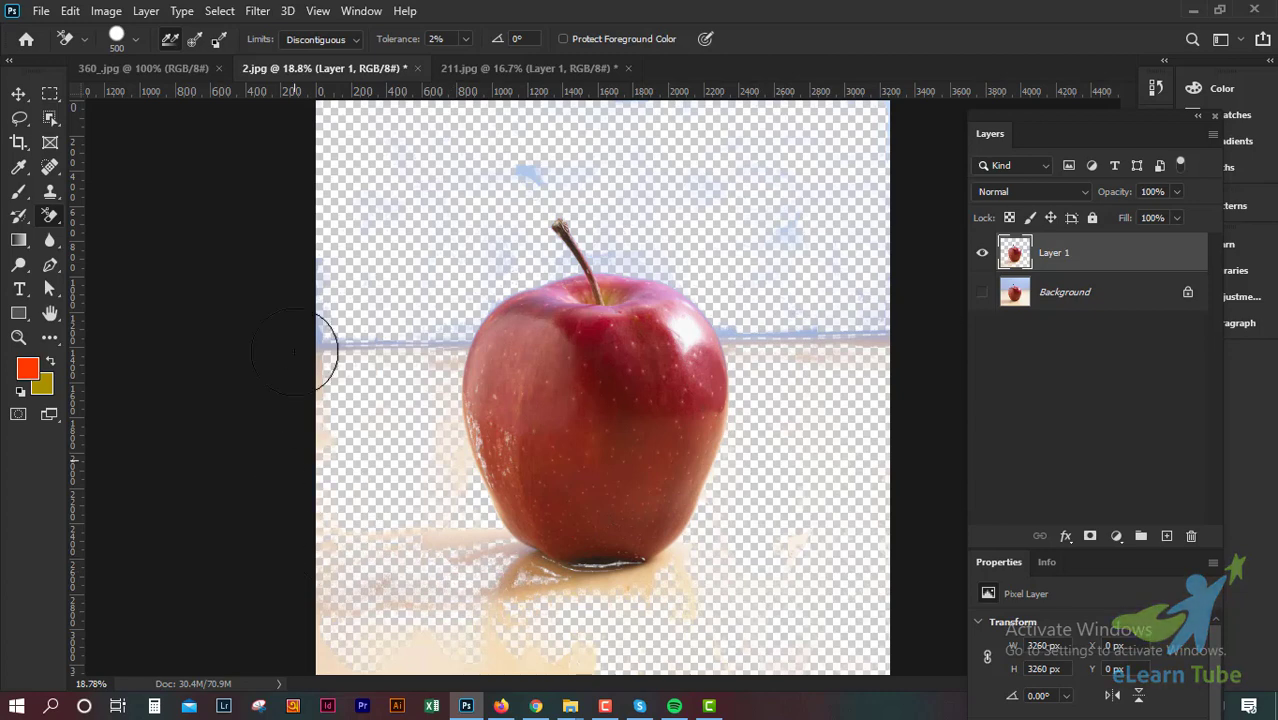
pyautogui.moveTo(377, 618); pyautogui.dragTo(469, 662)
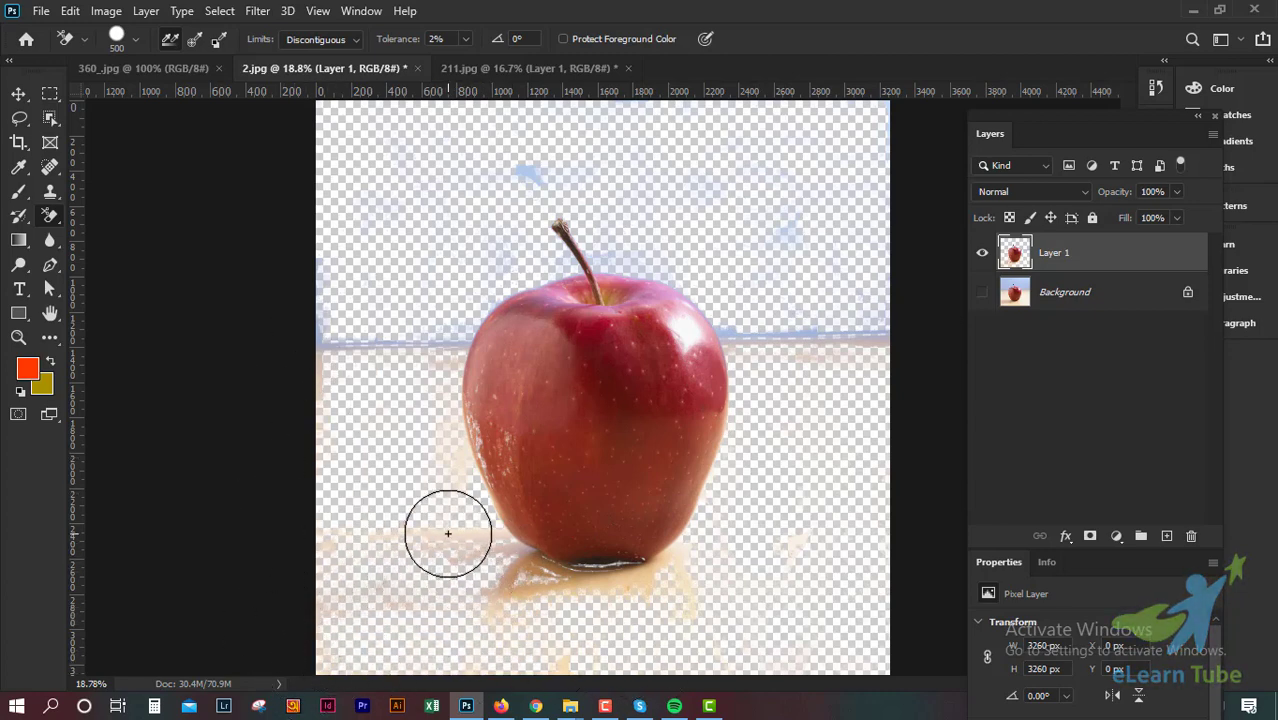
pyautogui.moveTo(442, 505)
pyautogui.mouseDown()
pyautogui.moveTo(468, 425)
pyautogui.moveTo(565, 510)
pyautogui.mouseUp()
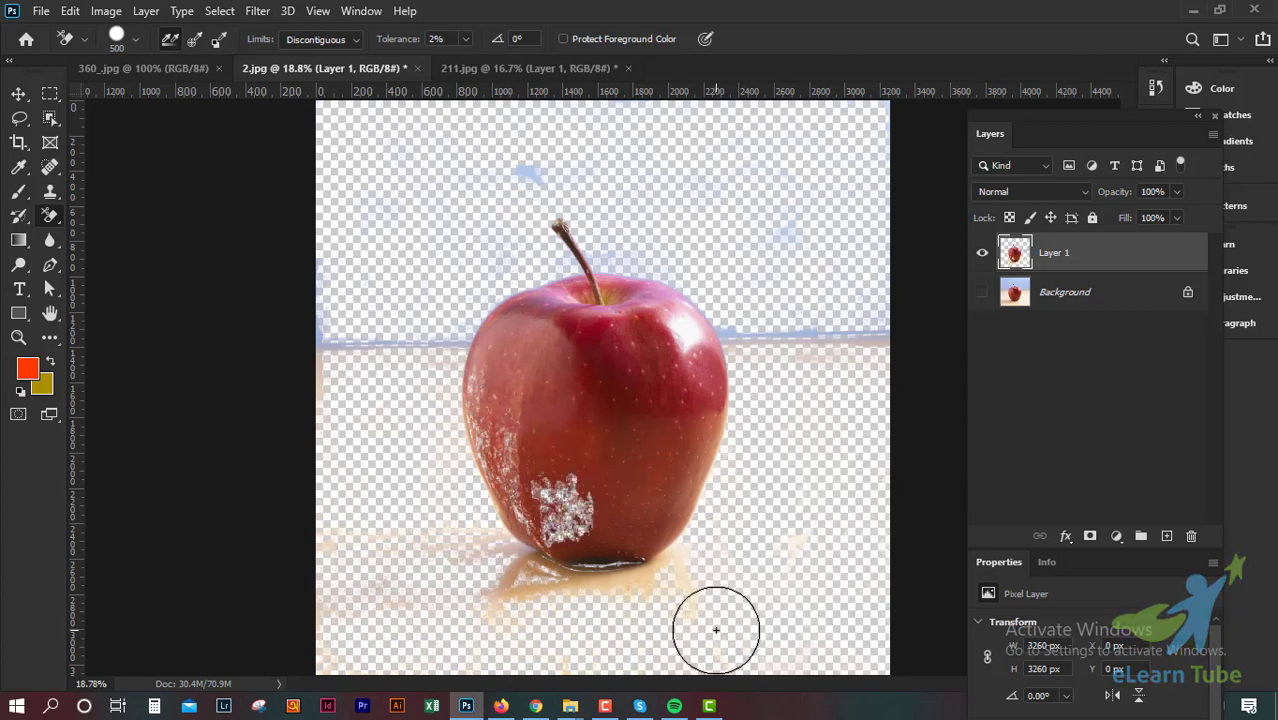
pyautogui.hotkey('ctrl', 'z')
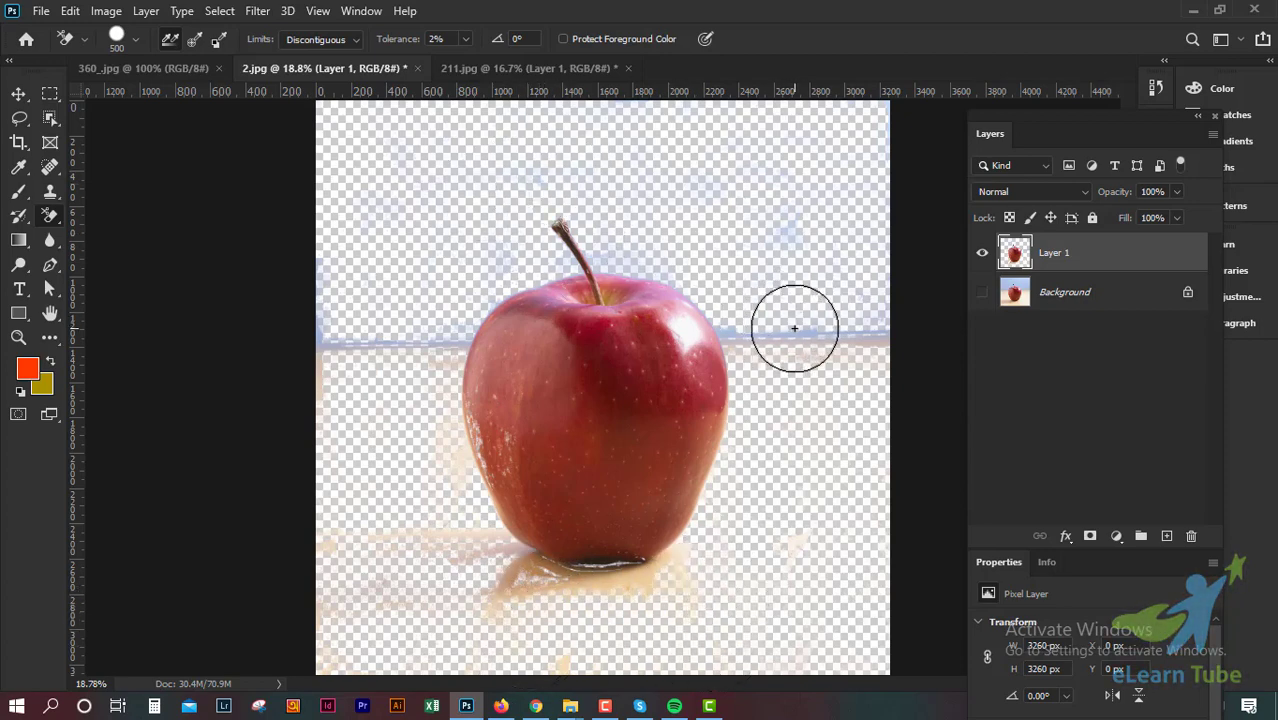
# - Choose the Contiguous erasing limit and attempt an erase with no layer selected
pyautogui.click(354, 40)
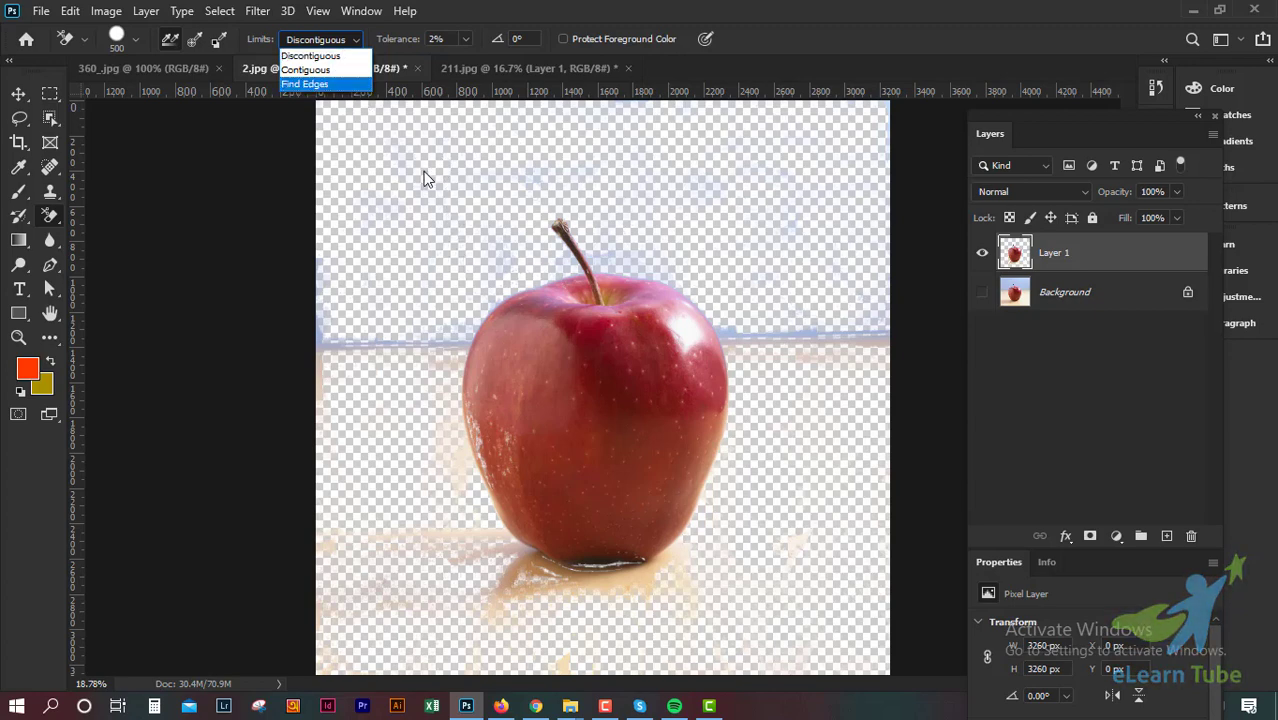
pyautogui.click(530, 10)
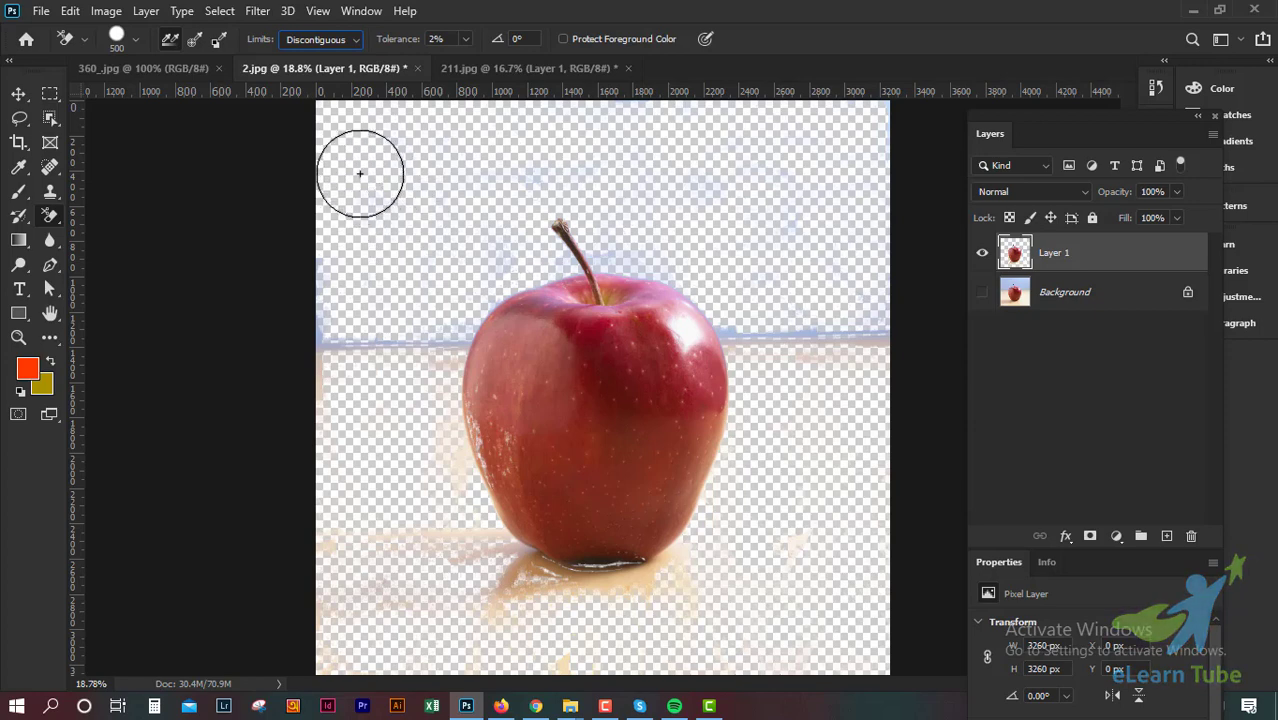
pyautogui.hotkey('ctrl', 'alt', 'a')
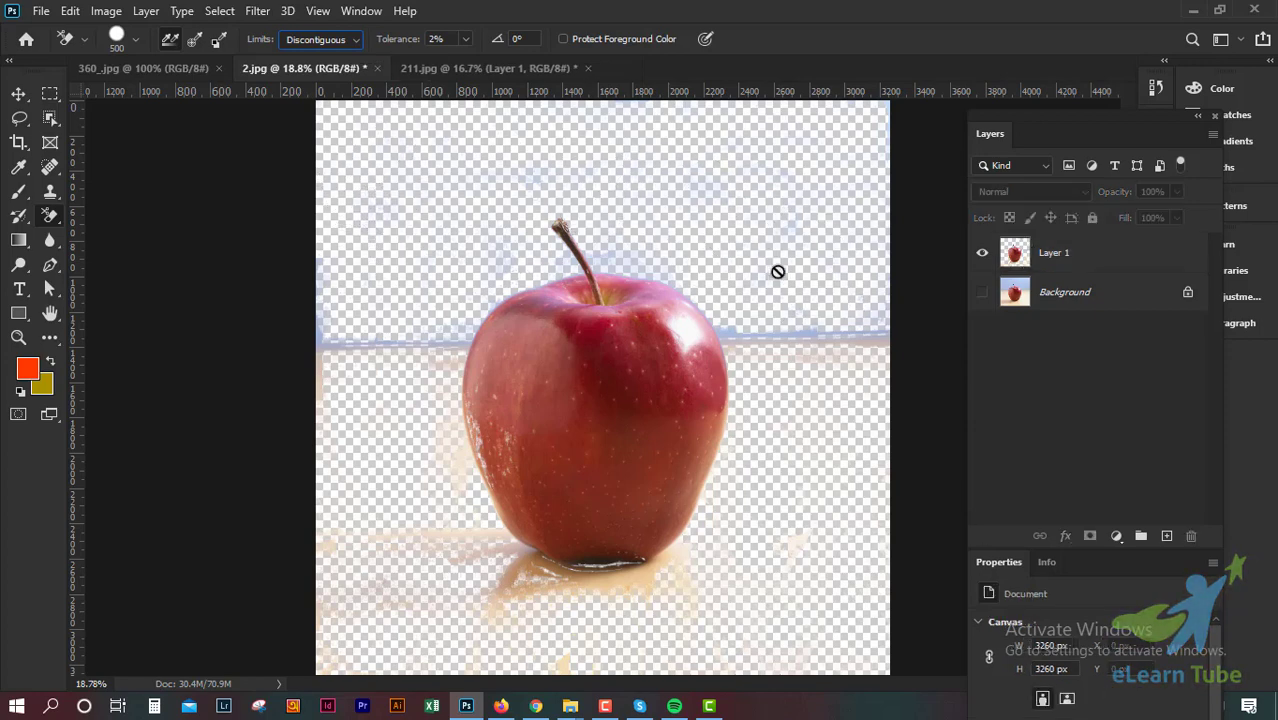
pyautogui.click(328, 82)
pyautogui.click(171, 256)
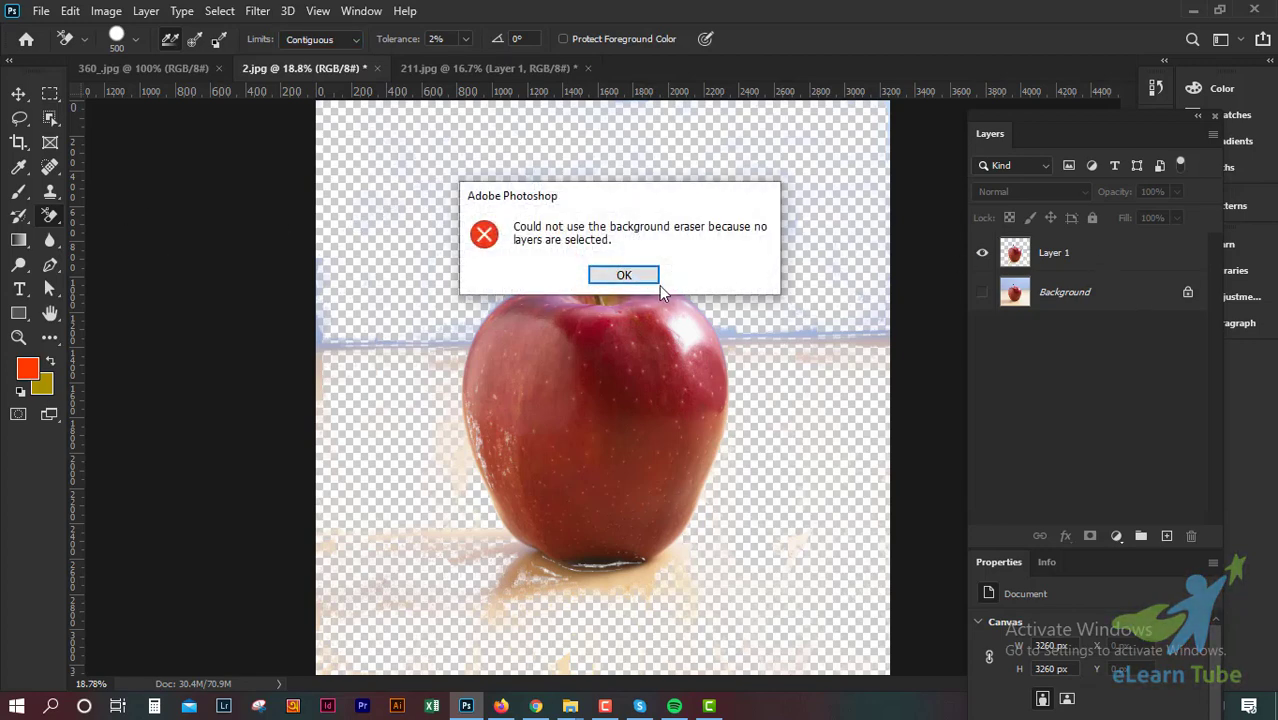
# - Dismiss the no-layer-selected error, make Layer 1 active again, and review the limits
pyautogui.click(657, 279)
pyautogui.click(657, 279)
pyautogui.click(652, 280)
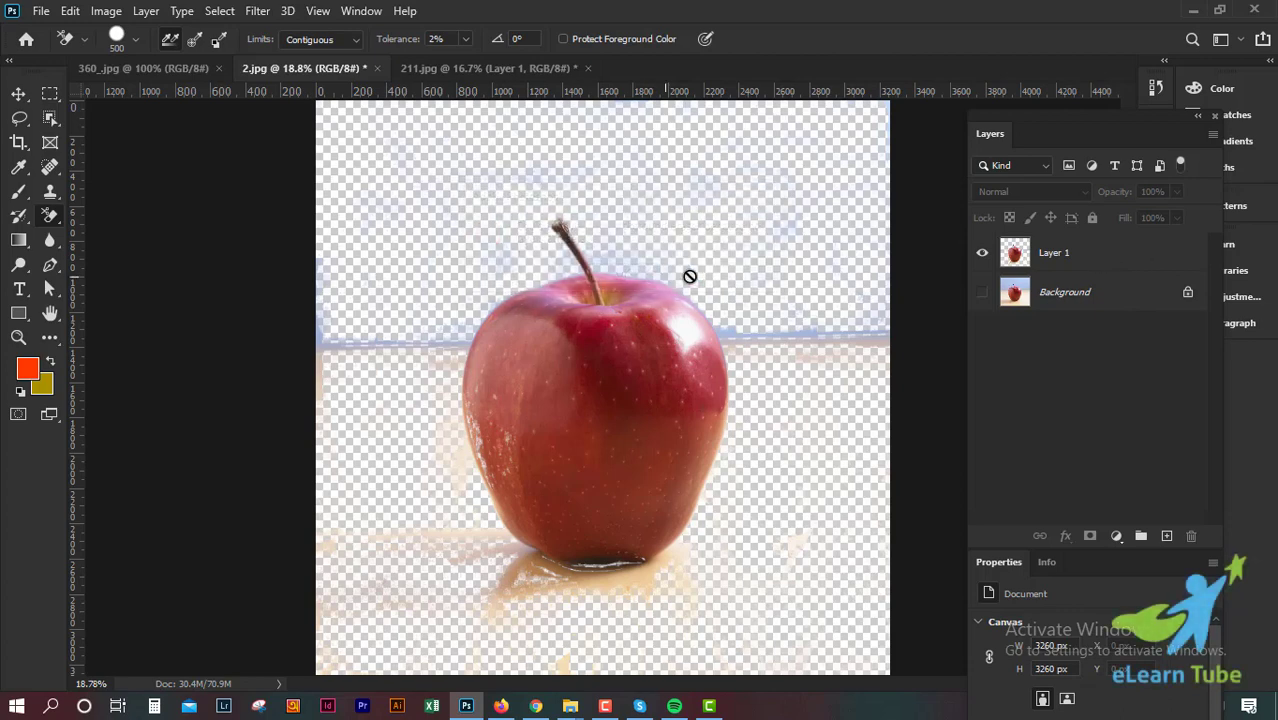
pyautogui.click(1110, 259)
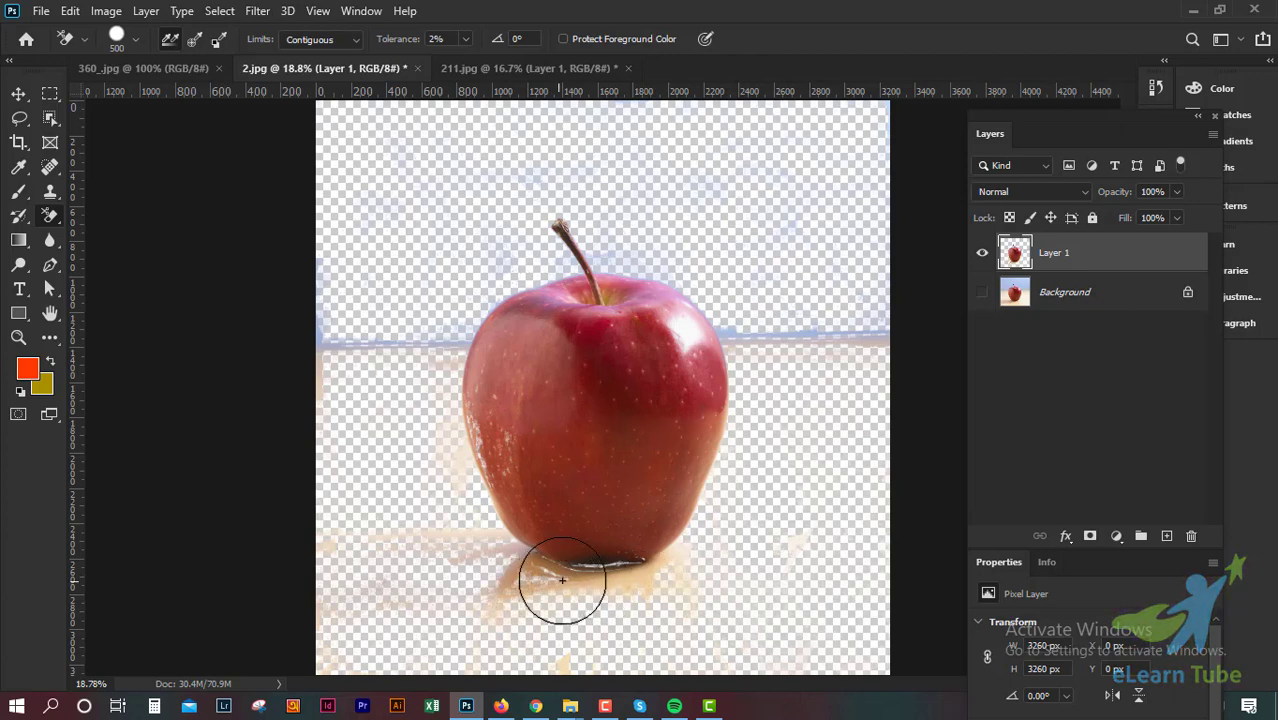
pyautogui.click(337, 38)
# - Set the Background Eraser brush hardness to 60%
pyautogui.click(341, 56)
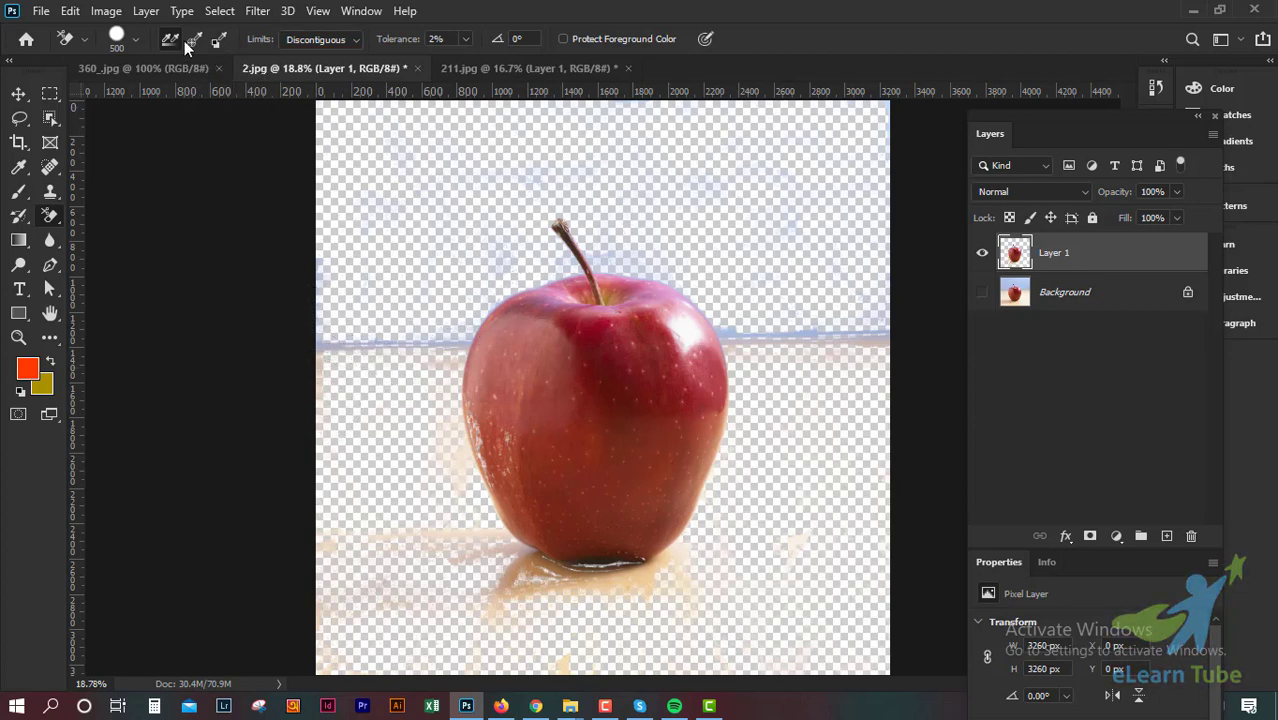
pyautogui.click(128, 44)
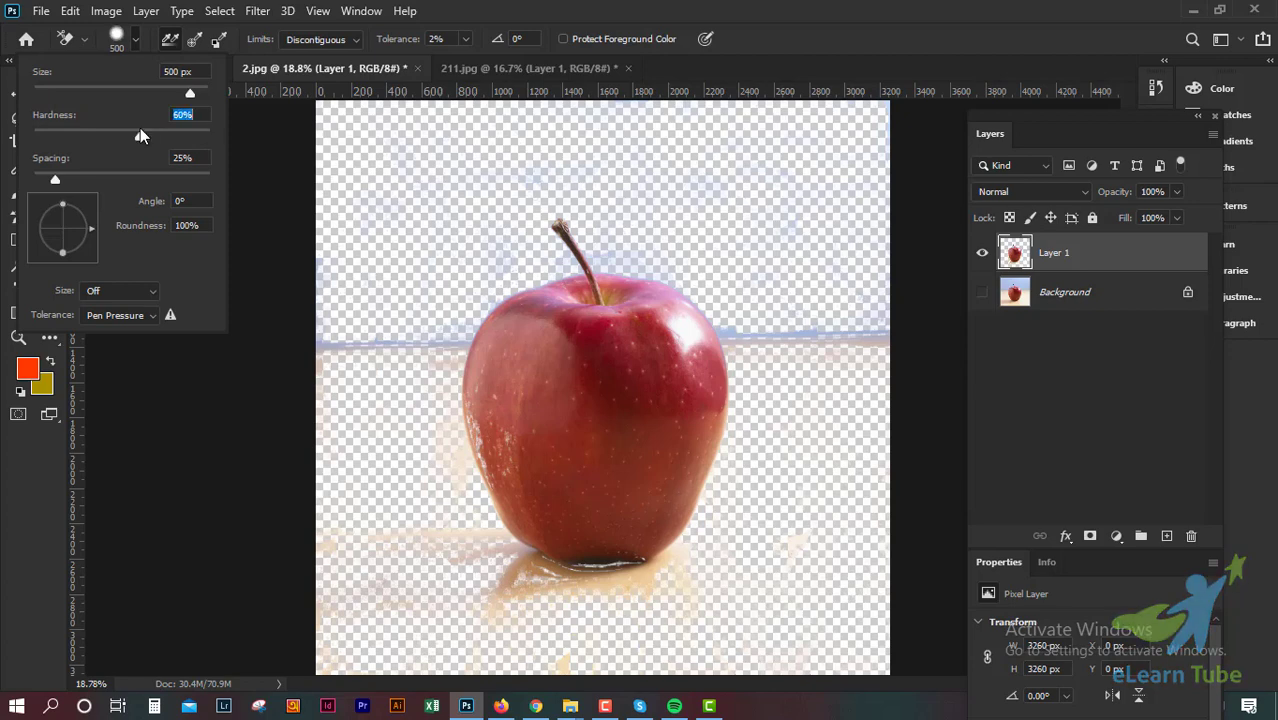
pyautogui.click(405, 11)
pyautogui.press('Escape')
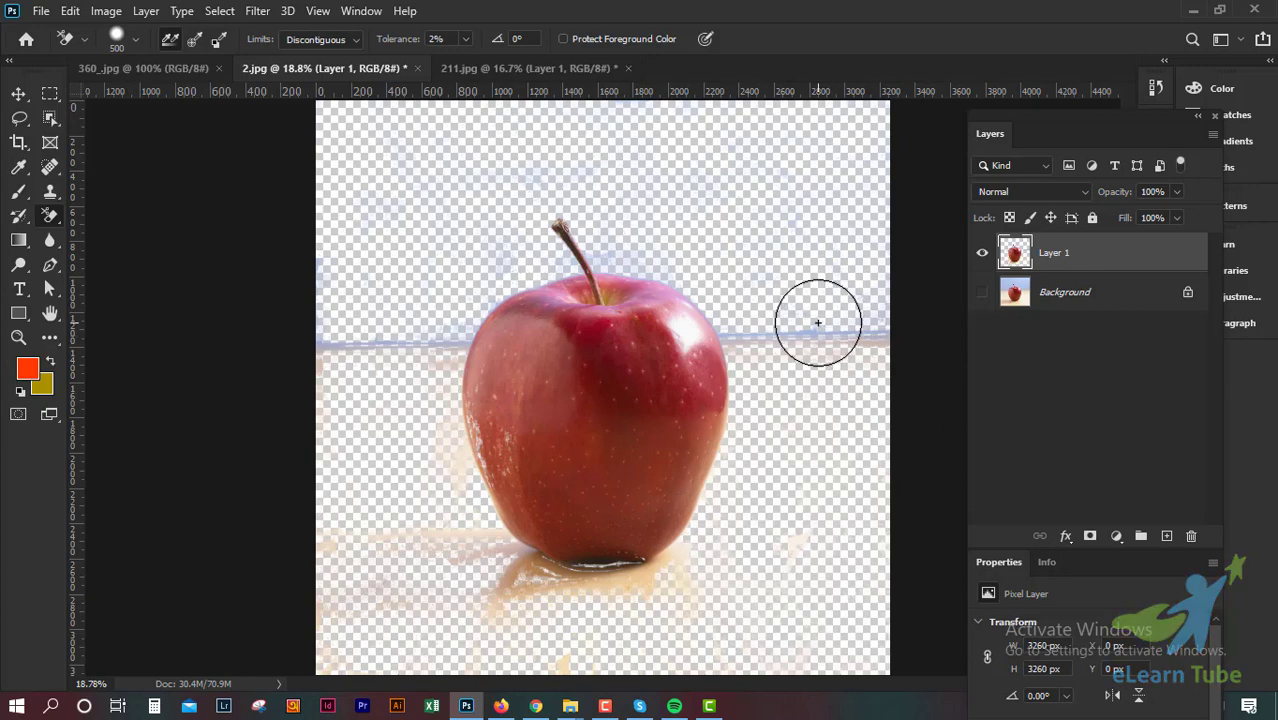
# - Zoom and pan to the apple's base, undoing an accidental erase on the apple
pyautogui.hotkey('ctrl', '+')
pyautogui.moveTo(701, 358); pyautogui.dragTo(681, 288)
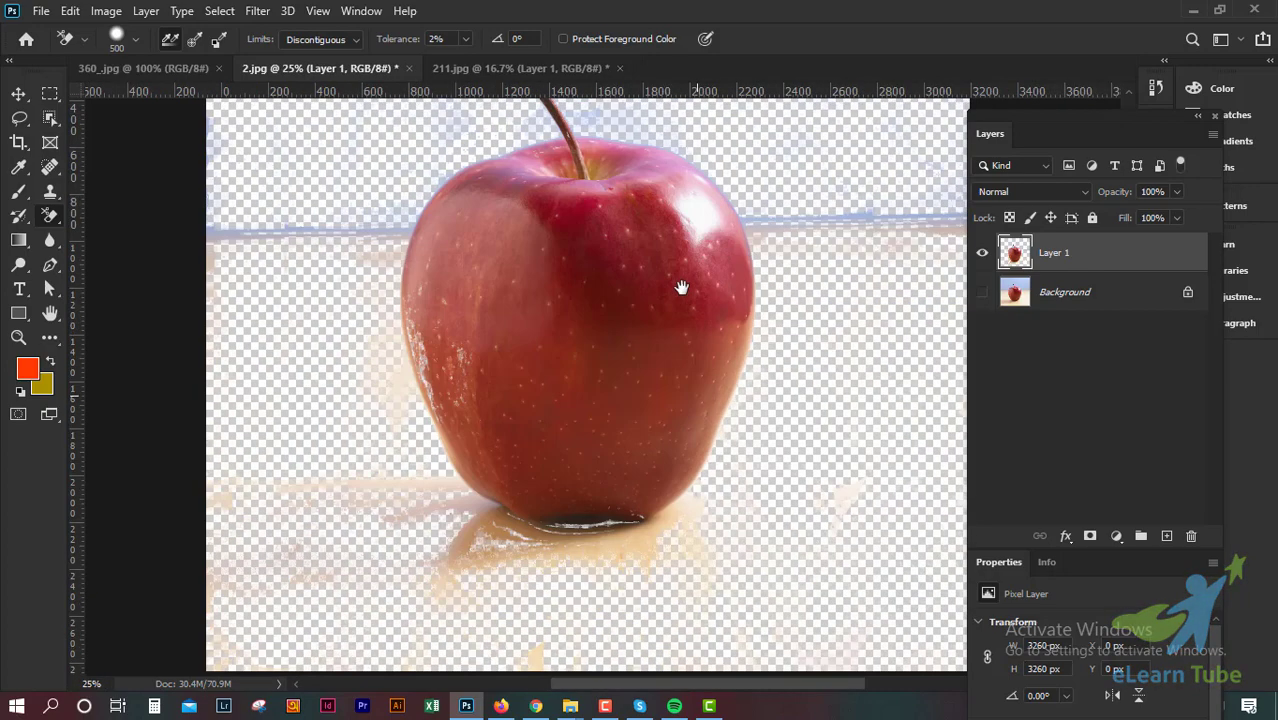
pyautogui.moveTo(695, 233); pyautogui.dragTo(708, 218)
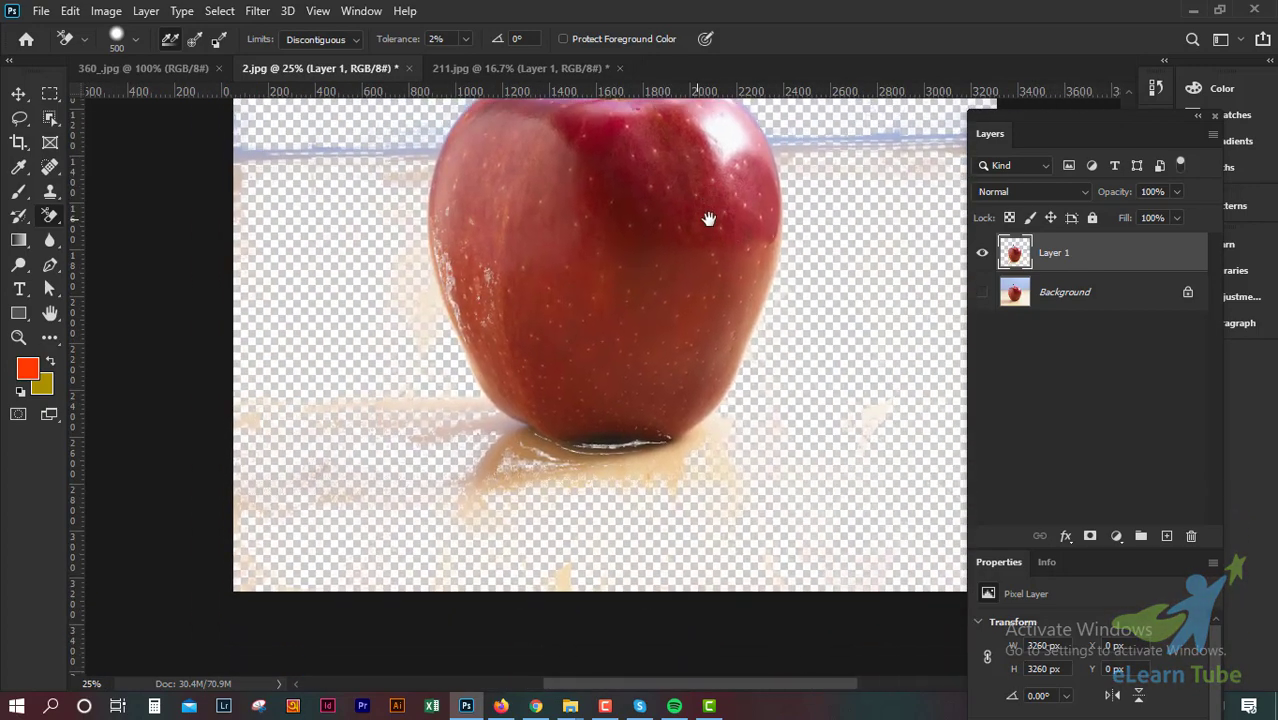
pyautogui.click(708, 218)
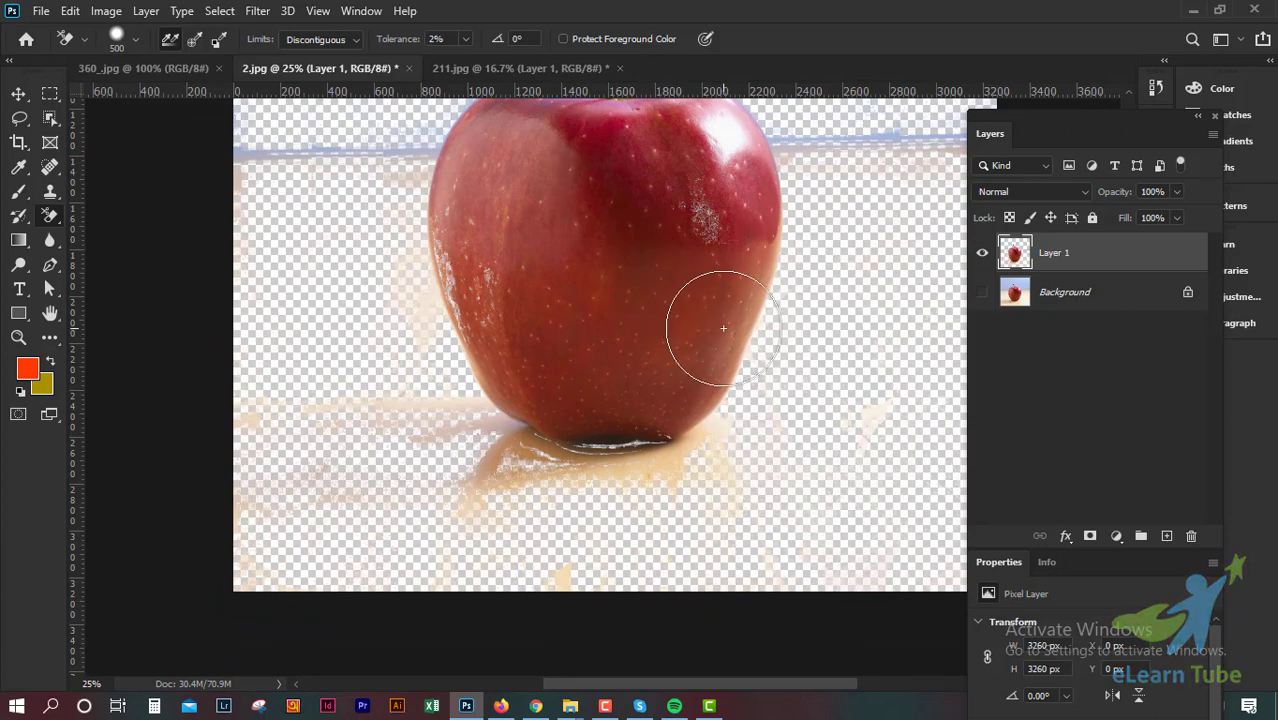
pyautogui.hotkey('ctrl', 'z')
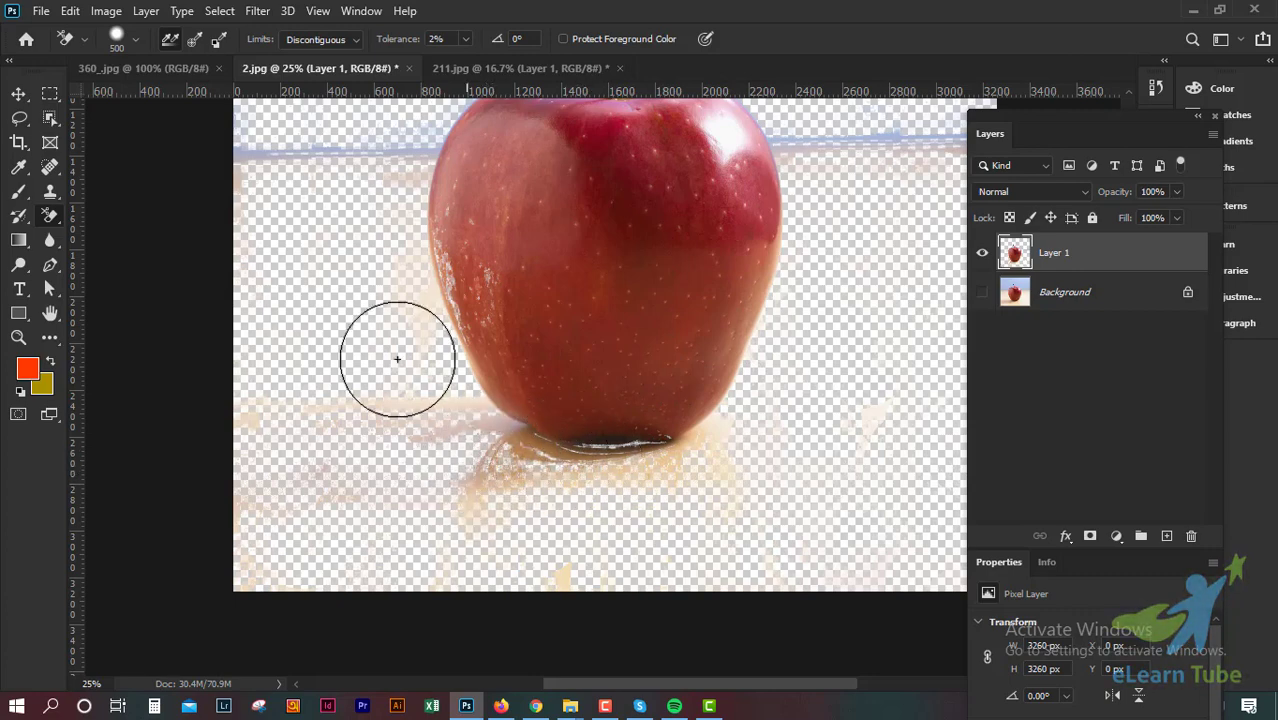
pyautogui.click(136, 44)
pyautogui.click(378, 127)
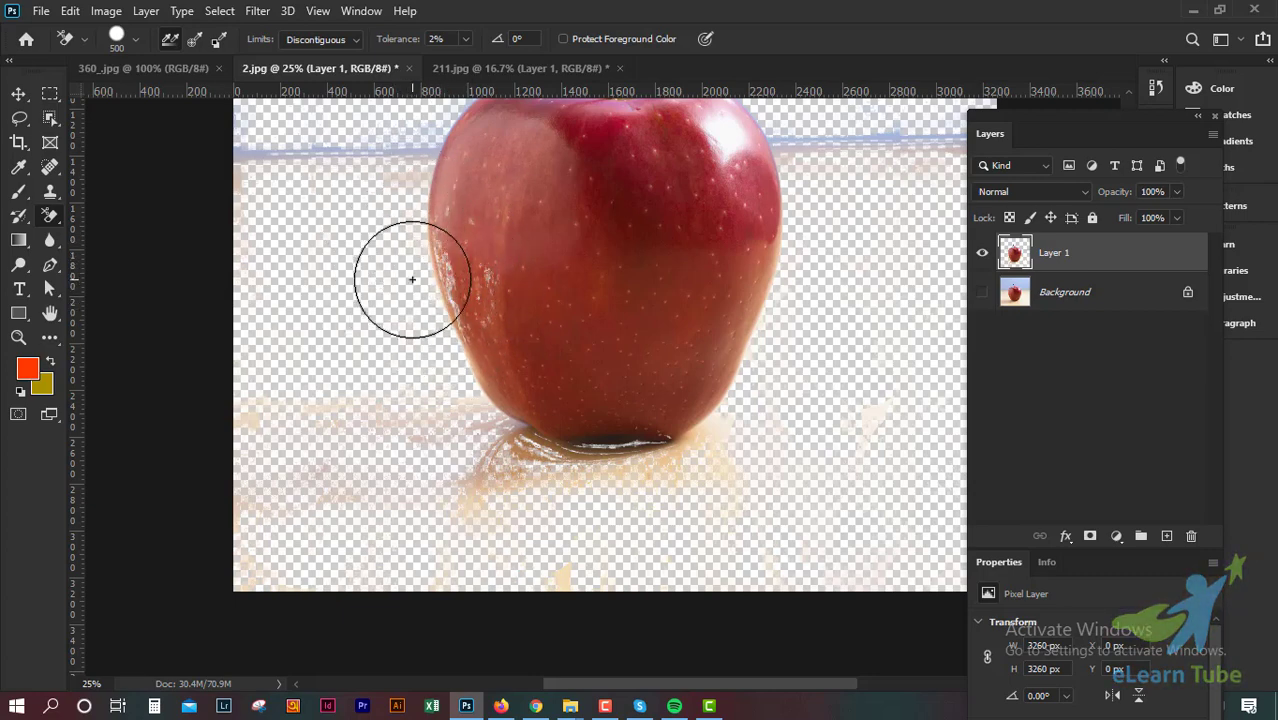
pyautogui.hotkey('ctrl', '-')
# - Zoom to 33.3% and give the 500 px brush tip 41% roundness at a -55° angle
pyautogui.hotkey('ctrl', '+')
pyautogui.hotkey('ctrl', '+')
pyautogui.scroll(-2, 434, 143)
pyautogui.scroll(-3, 515, 360)
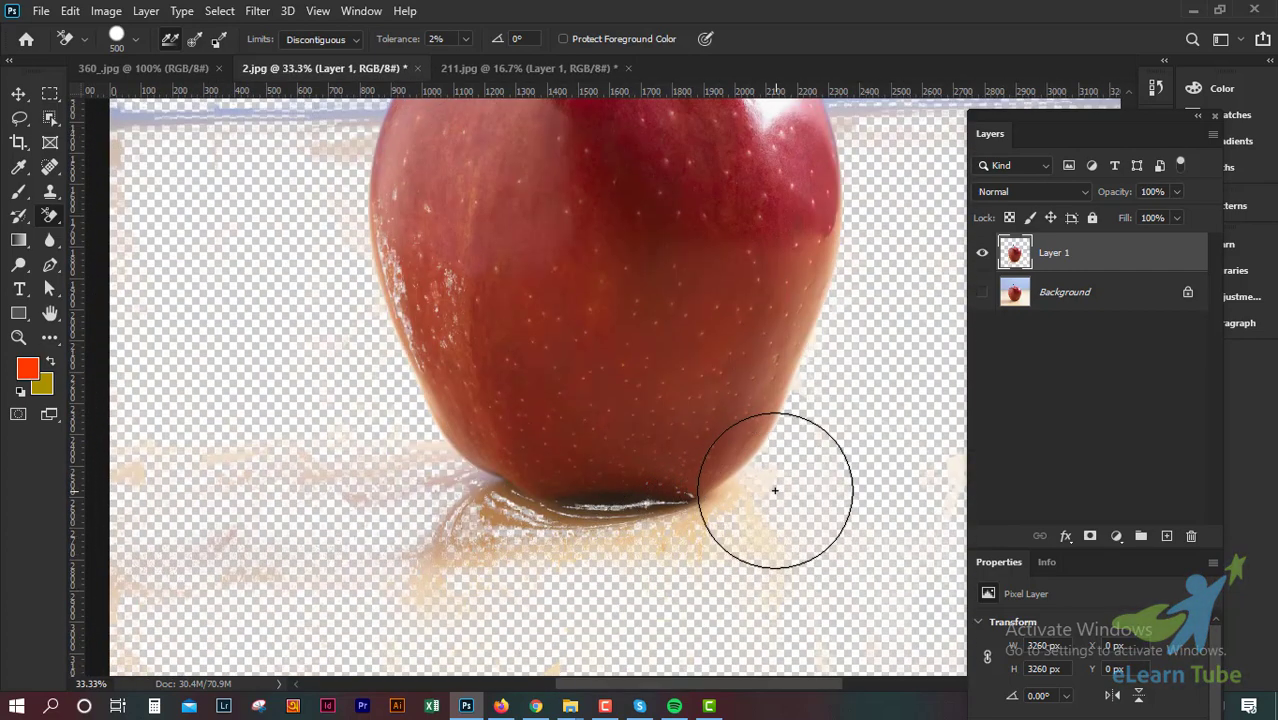
pyautogui.click(132, 42)
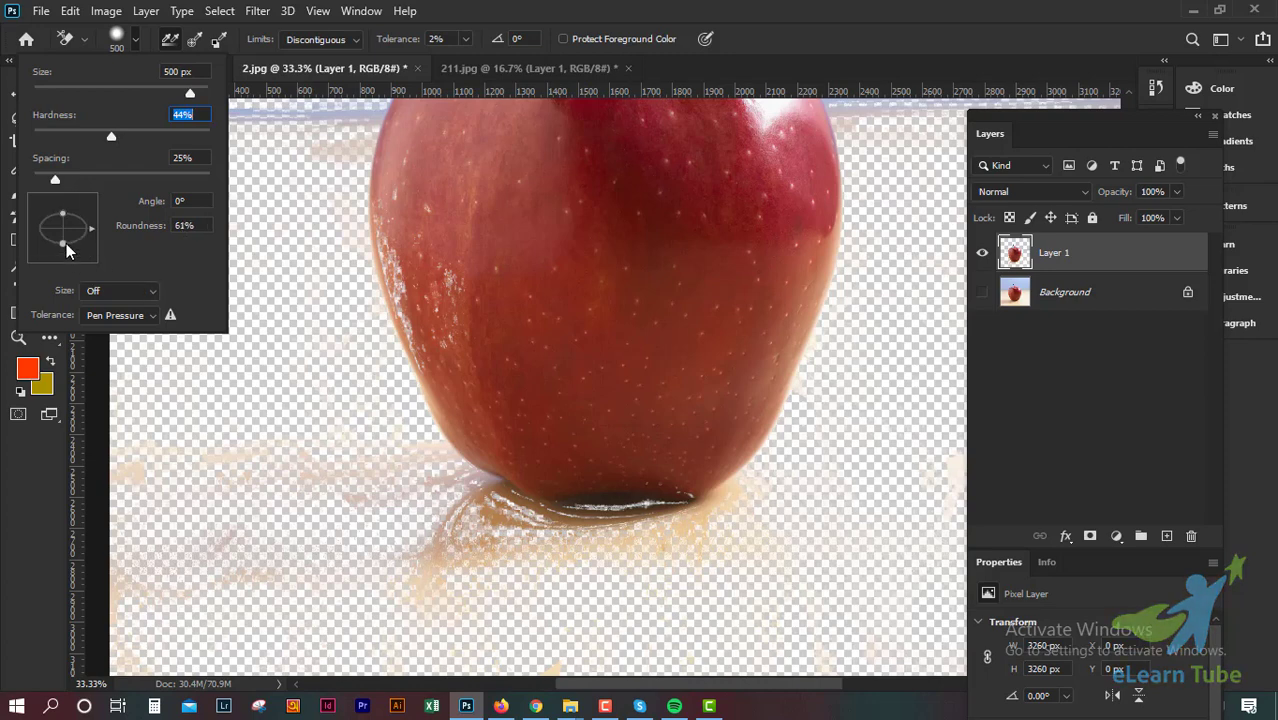
pyautogui.moveTo(63, 243); pyautogui.dragTo(58, 257)
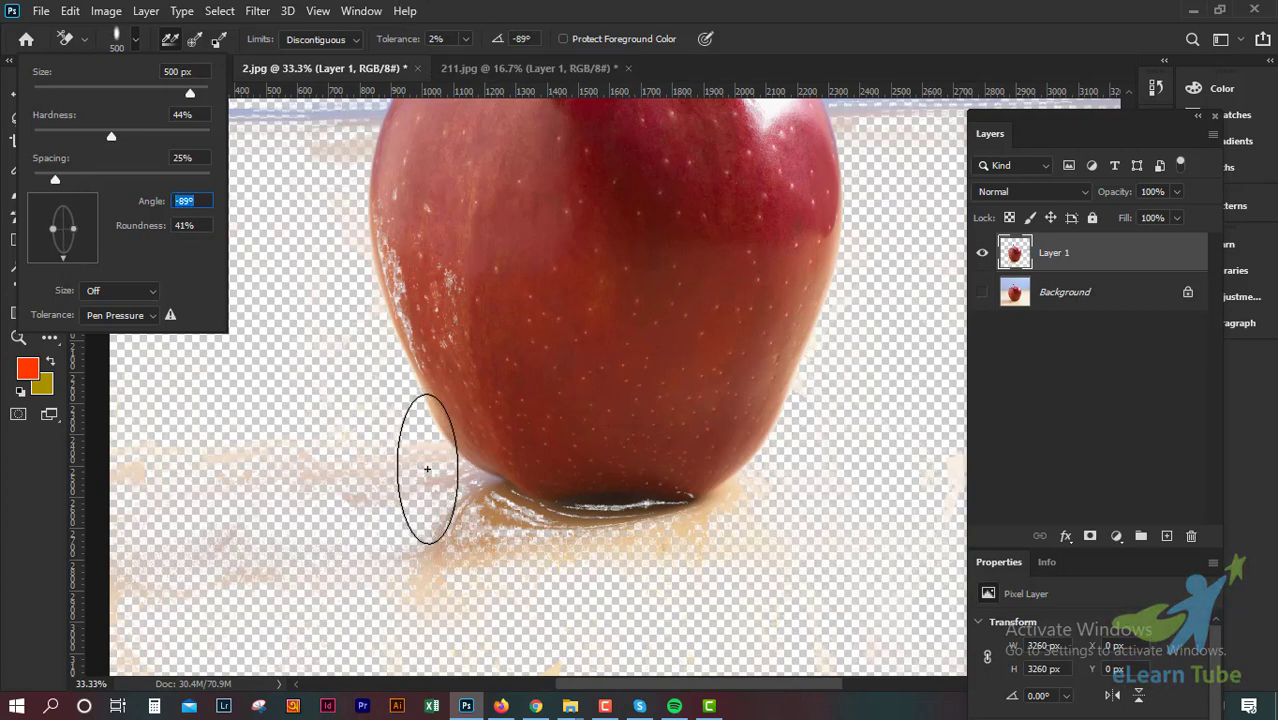
pyautogui.moveTo(61, 257); pyautogui.dragTo(76, 254)
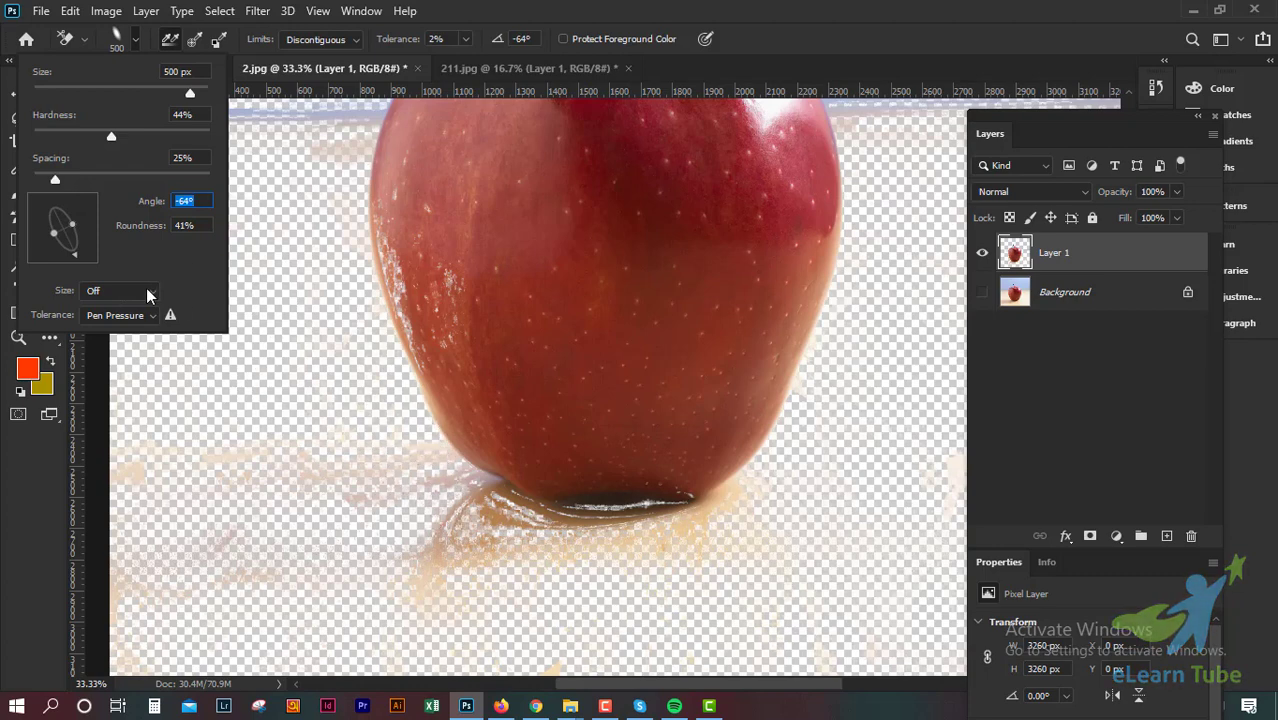
pyautogui.moveTo(81, 253); pyautogui.dragTo(85, 249)
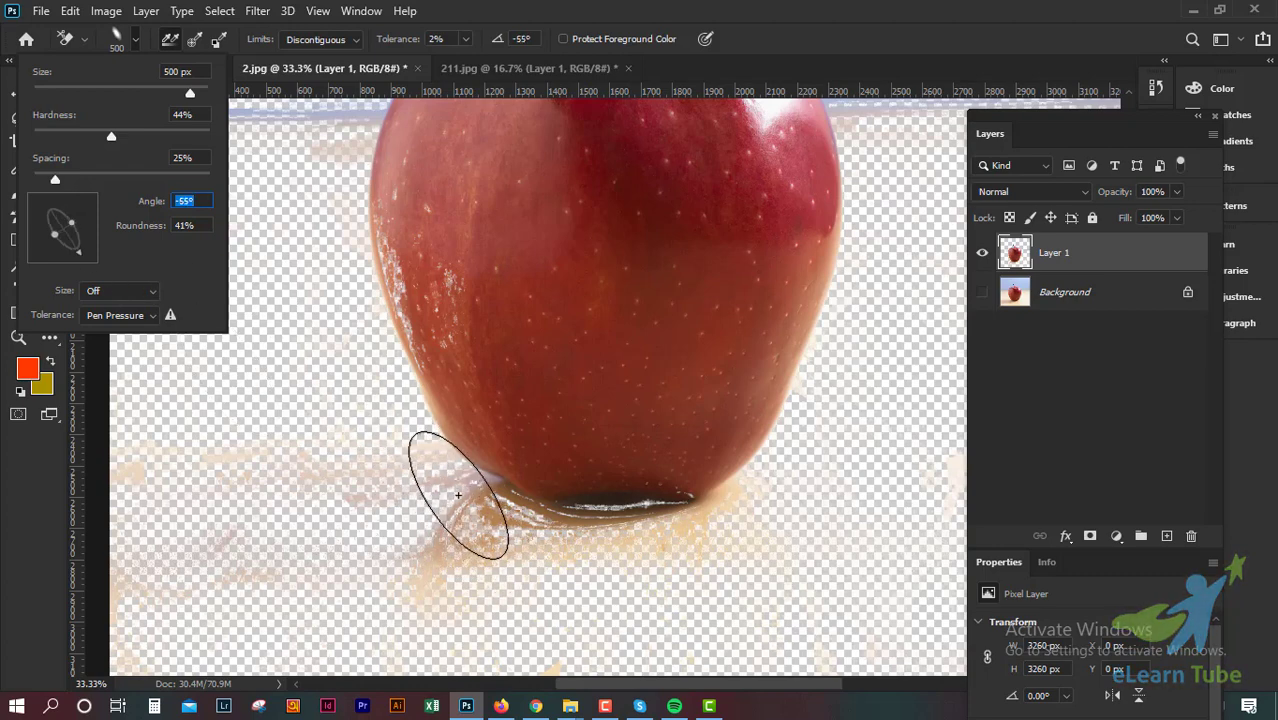
pyautogui.click(425, 497)
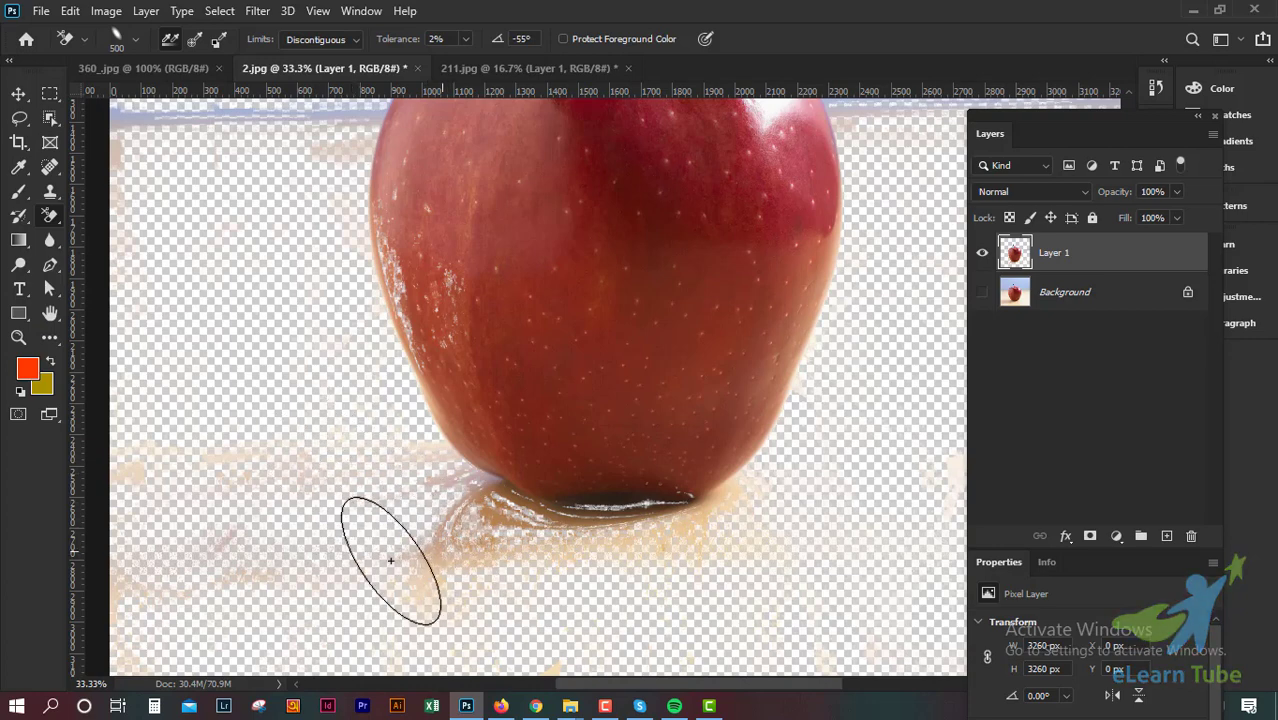
# - With the Eraser, remove the smudge left of the apple's base and the blue streaks beside it
pyautogui.click(128, 216)
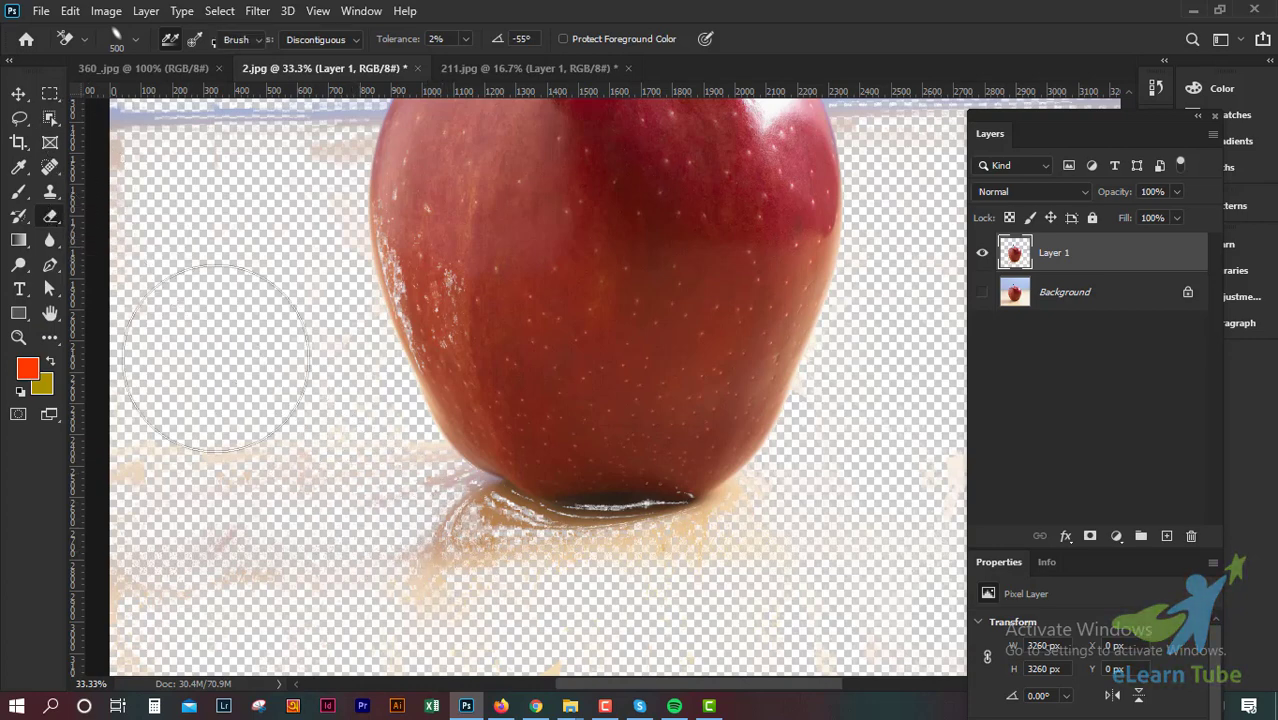
pyautogui.moveTo(408, 535); pyautogui.dragTo(353, 541)
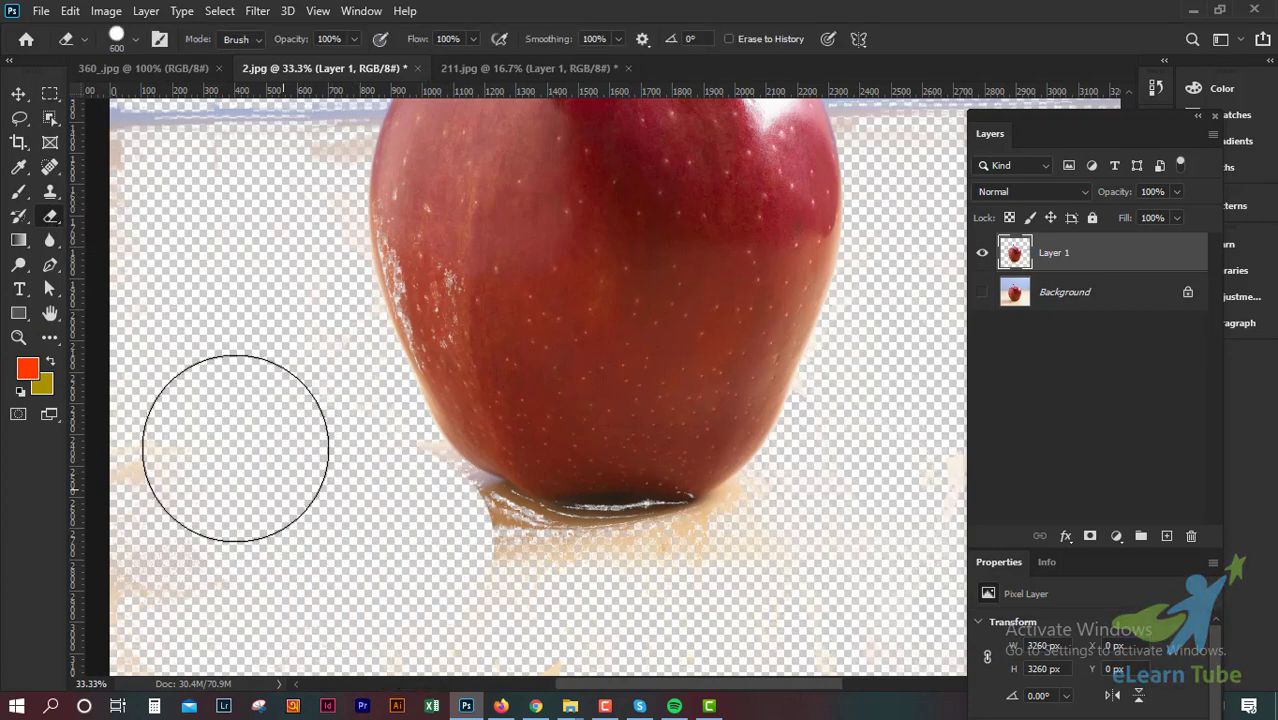
pyautogui.scroll(-1, 200, 490)
pyautogui.scroll(-1, 193, 475)
pyautogui.scroll(-1, 194, 475)
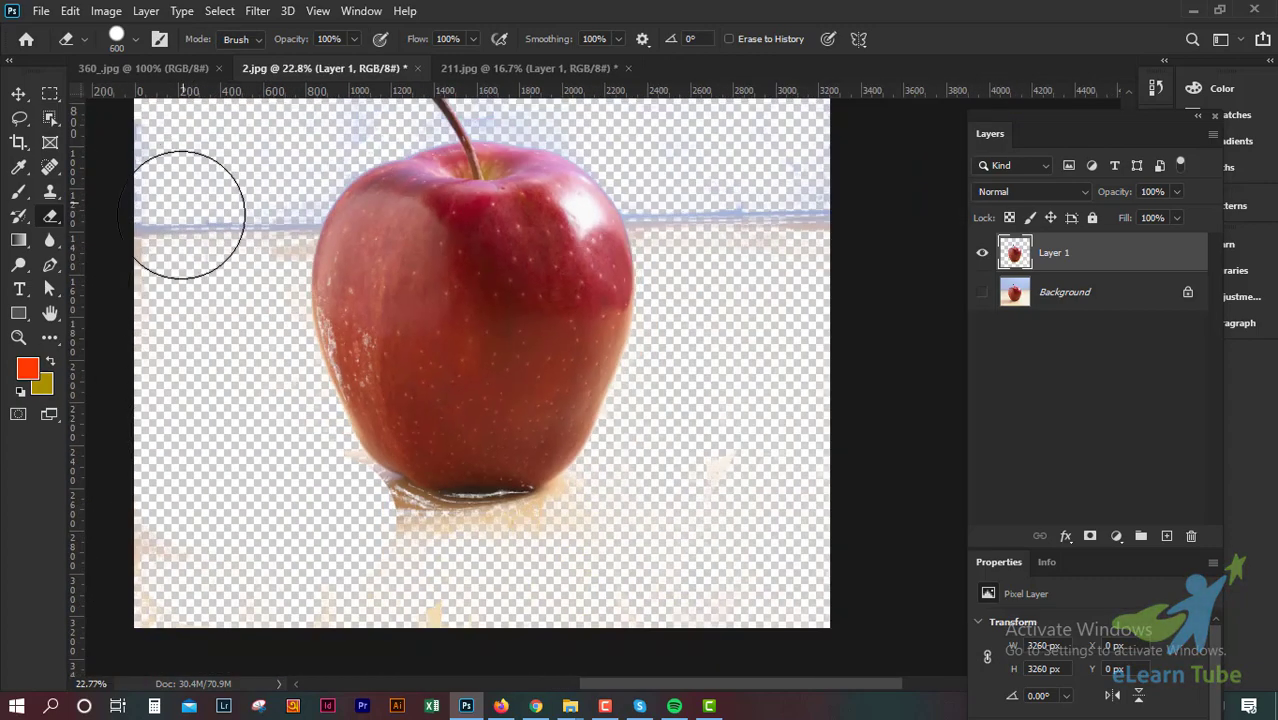
pyautogui.moveTo(188, 222); pyautogui.dragTo(222, 222)
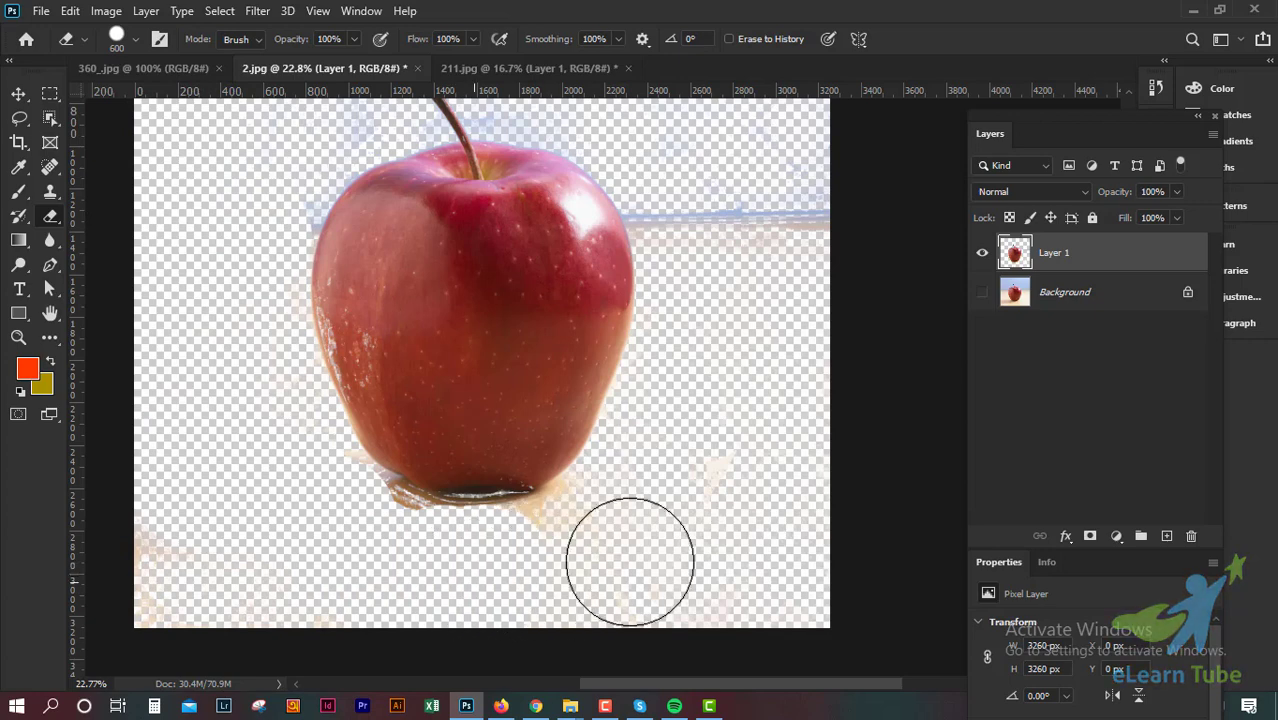
pyautogui.moveTo(745, 215); pyautogui.dragTo(807, 214)
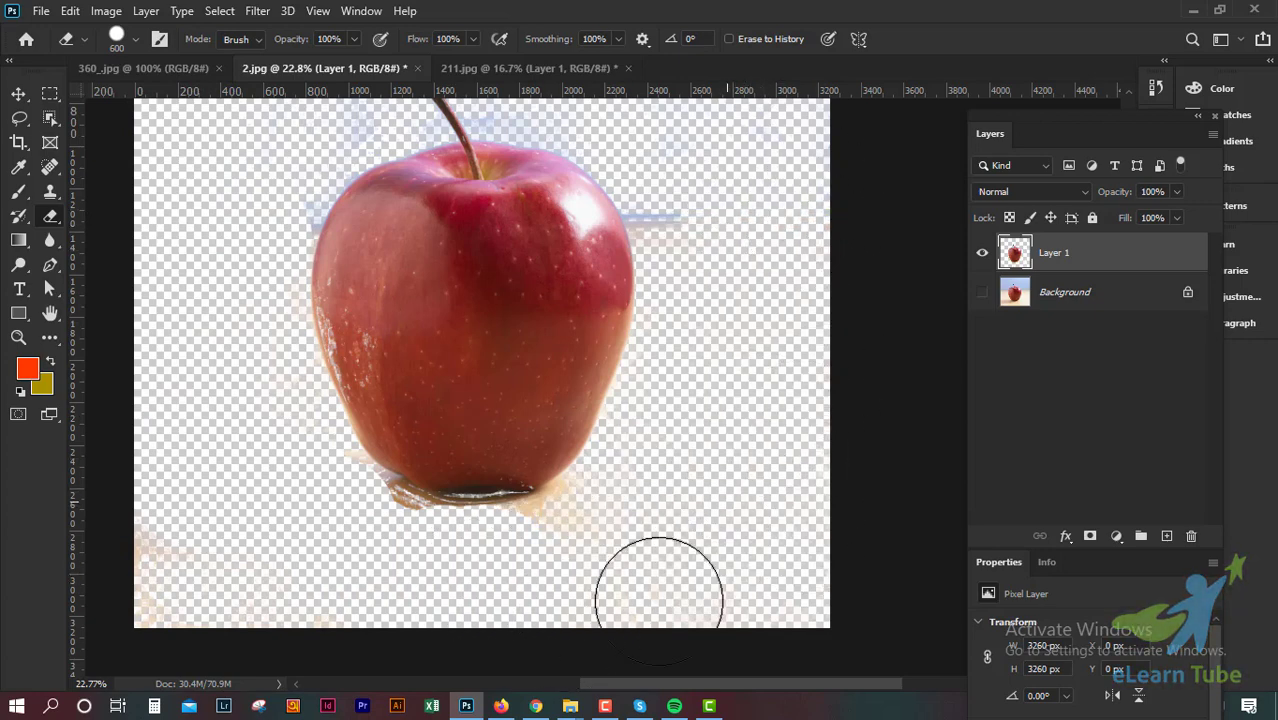
pyautogui.moveTo(688, 194); pyautogui.dragTo(655, 212)
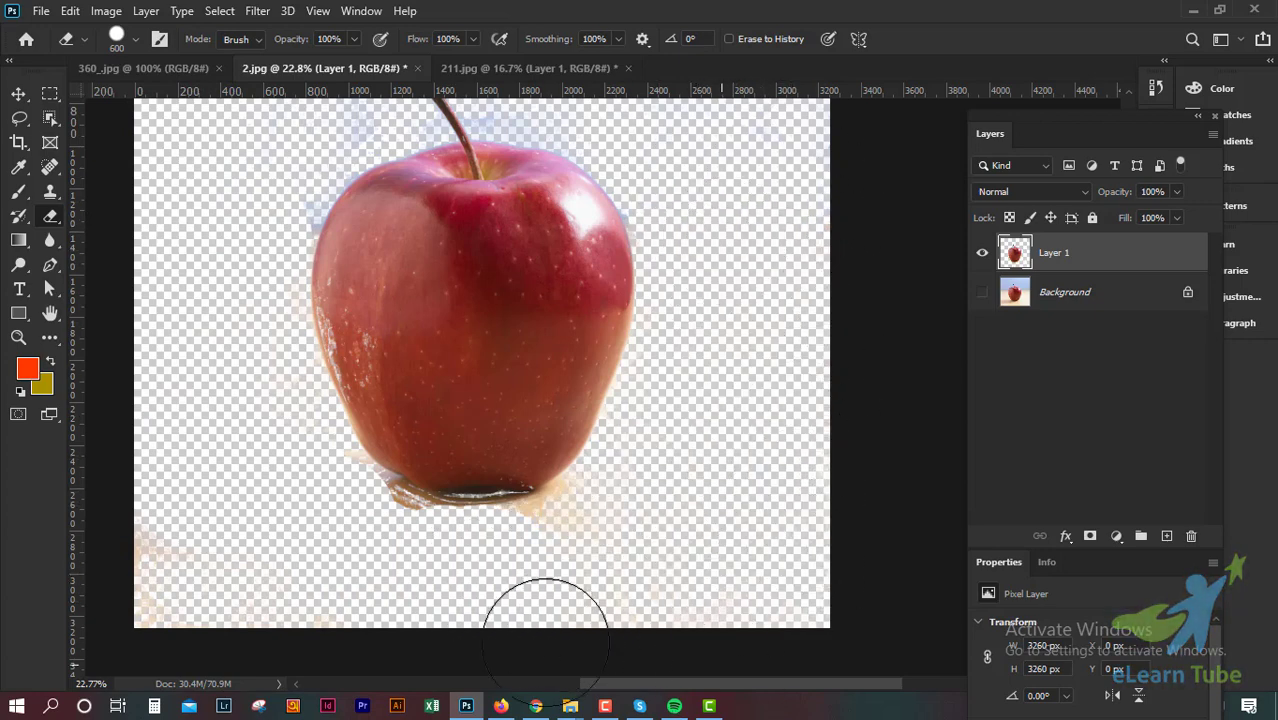
# - Erase the peach smudge below the apple and the faint smudges along the top edge
pyautogui.moveTo(585, 530)
pyautogui.mouseDown()
pyautogui.moveTo(617, 558)
pyautogui.moveTo(319, 507)
pyautogui.moveTo(171, 499)
pyautogui.moveTo(185, 585)
pyautogui.moveTo(585, 622)
pyautogui.moveTo(597, 425)
pyautogui.mouseUp()
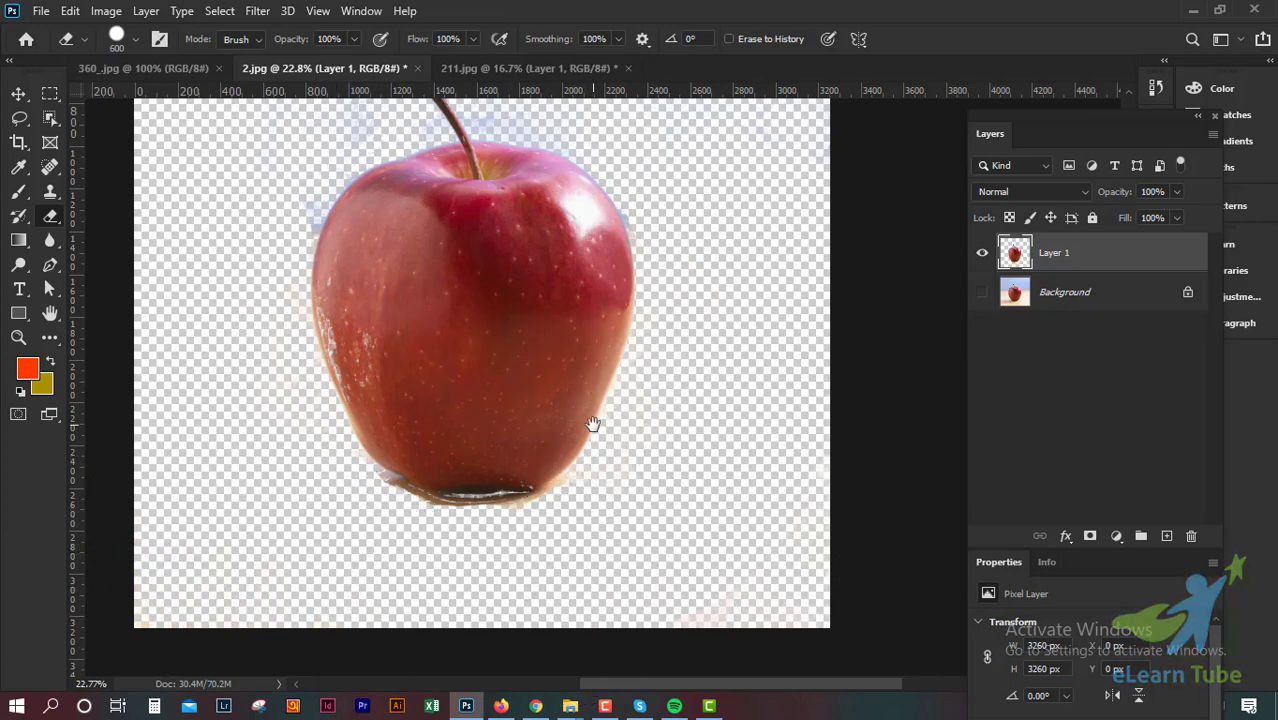
pyautogui.hotkey('ctrl', '-')
pyautogui.moveTo(395, 321)
pyautogui.mouseDown()
pyautogui.moveTo(776, 115)
pyautogui.moveTo(599, 128)
pyautogui.moveTo(807, 171)
pyautogui.moveTo(845, 272)
pyautogui.mouseUp()
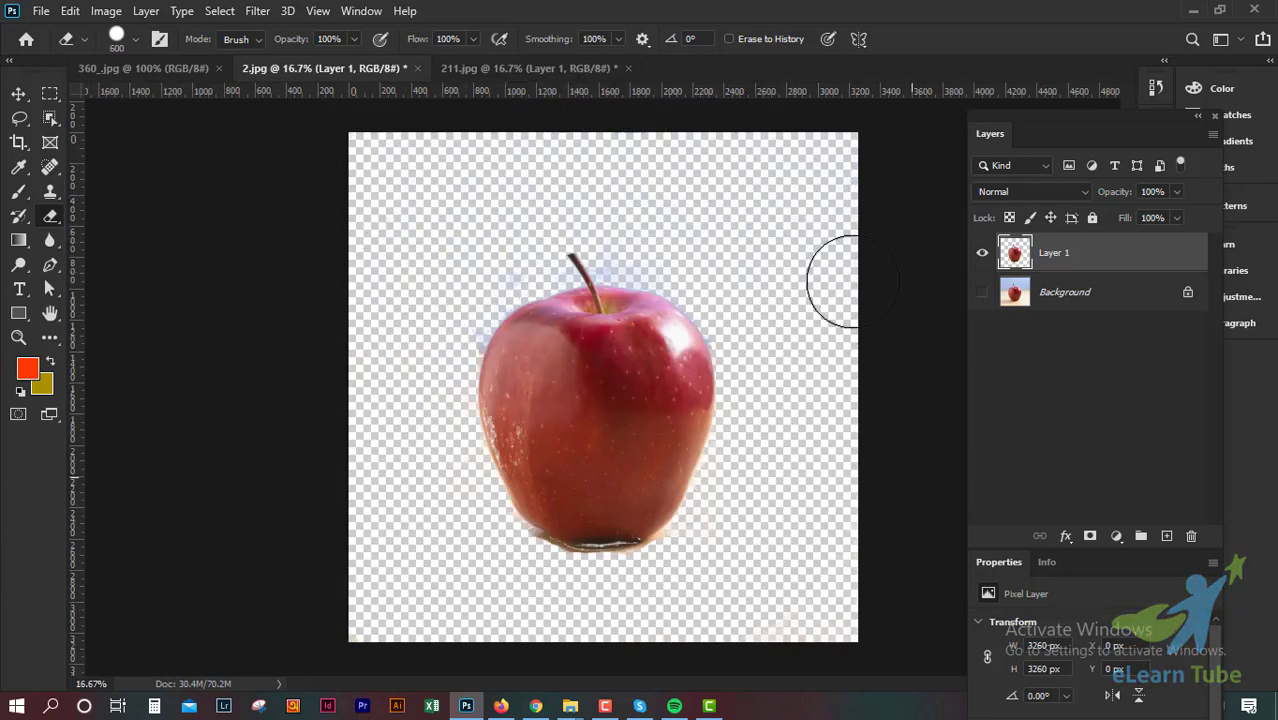
pyautogui.hotkey('ctrl', '+')
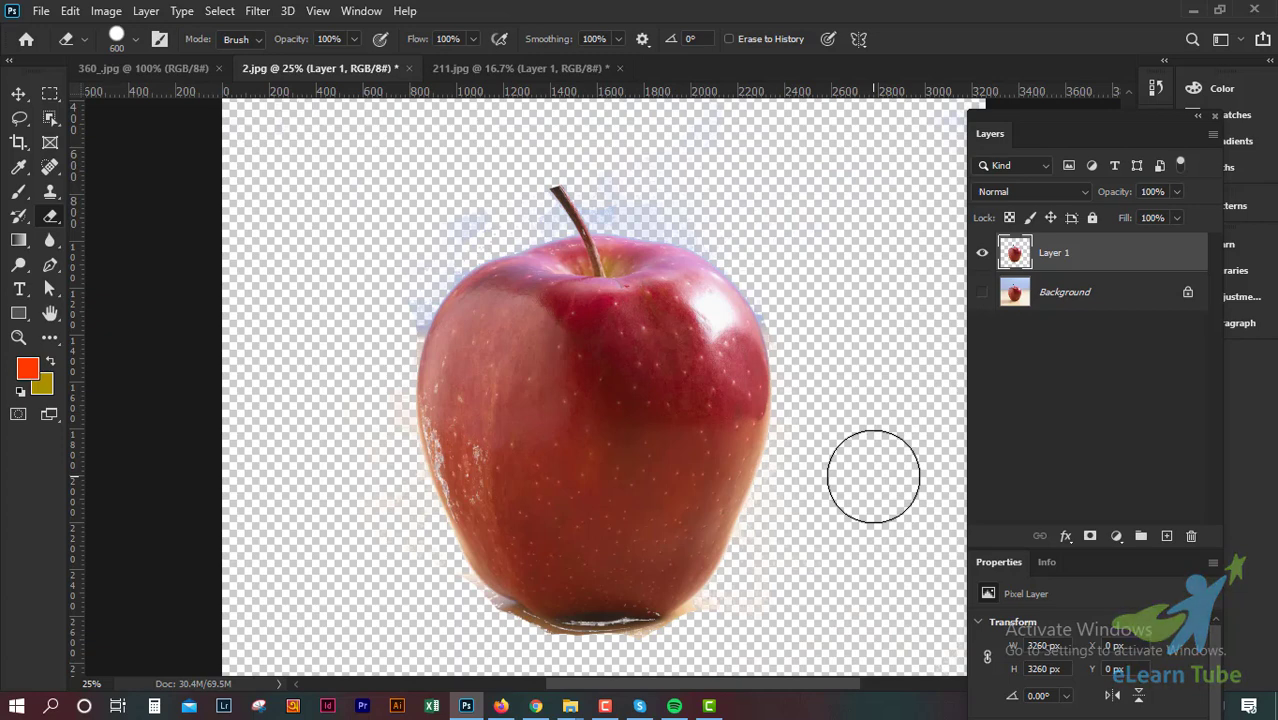
# - Delete the erased Layer 1 into the Layers panel trash, keeping only the original Background
pyautogui.rightClick(58, 213)
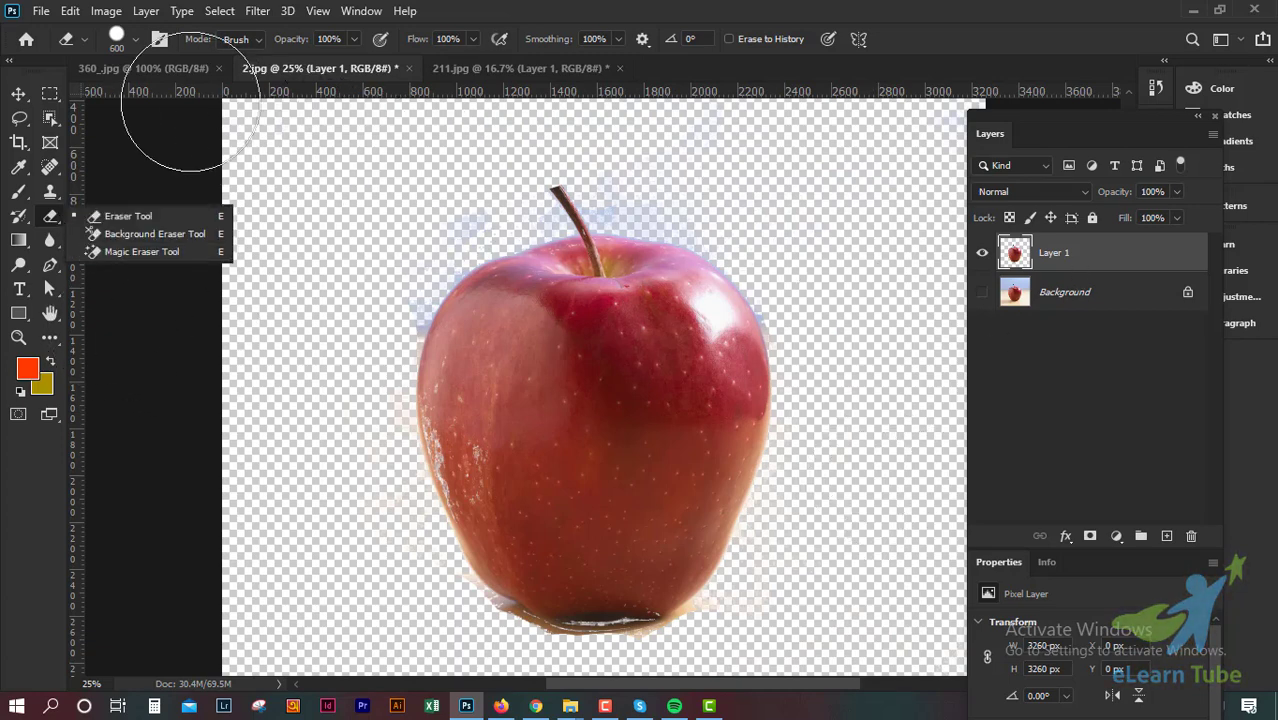
pyautogui.moveTo(1050, 253)
pyautogui.mouseDown()
pyautogui.moveTo(1208, 548)
pyautogui.moveTo(1191, 537)
pyautogui.mouseUp()
pyautogui.rightClick(49, 224)
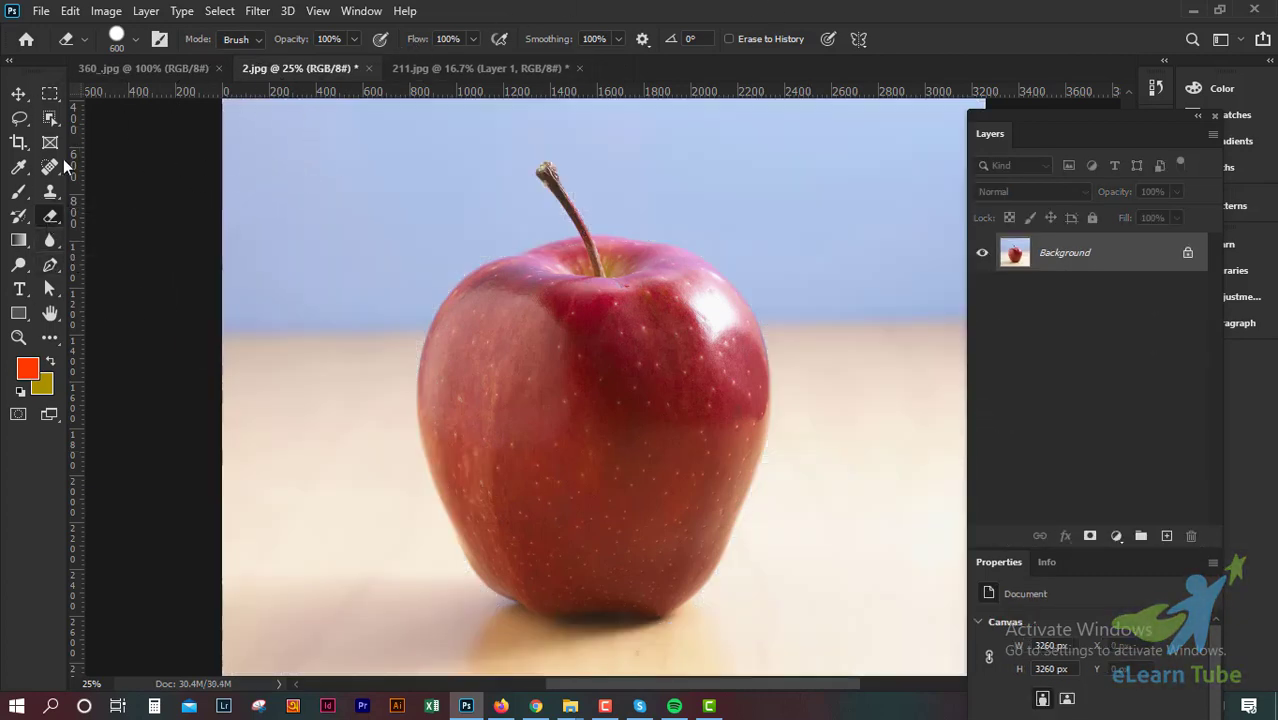
# - On the 360_.jpg portrait, shrink the eraser brush to 100 and duplicate the Background as Layer 1
pyautogui.click(183, 75)
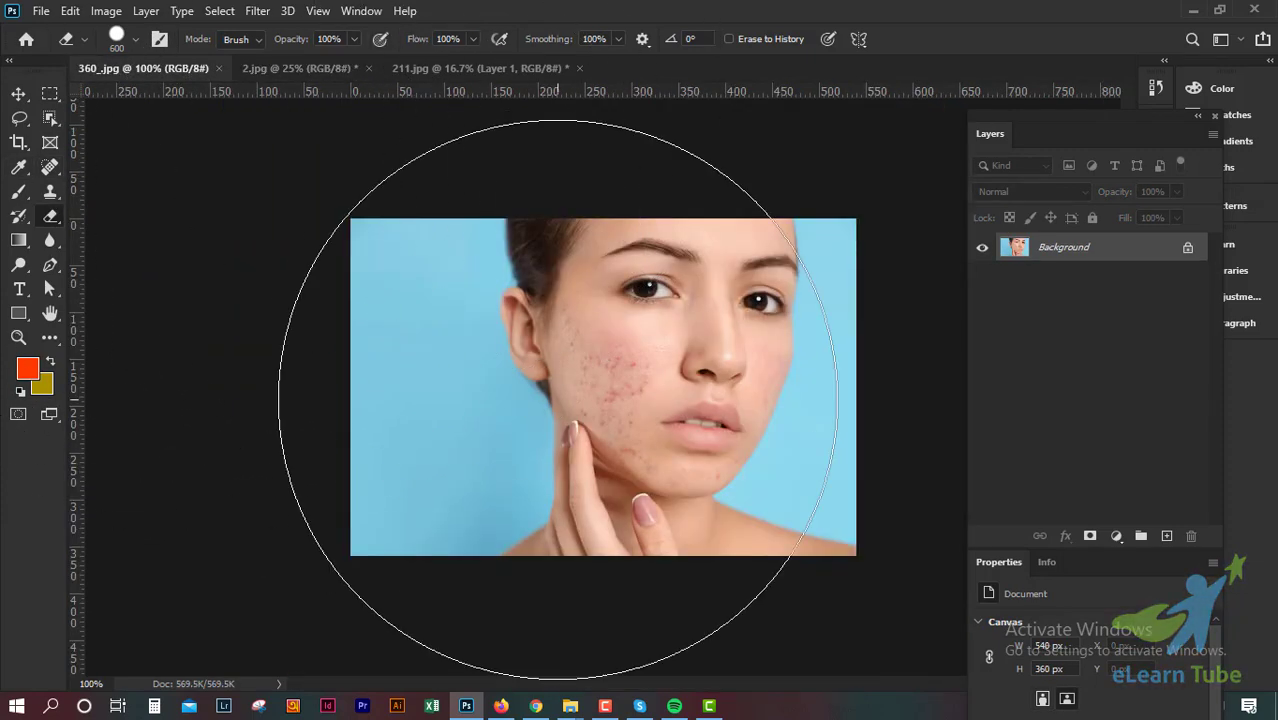
pyautogui.press('[')
pyautogui.press('[')
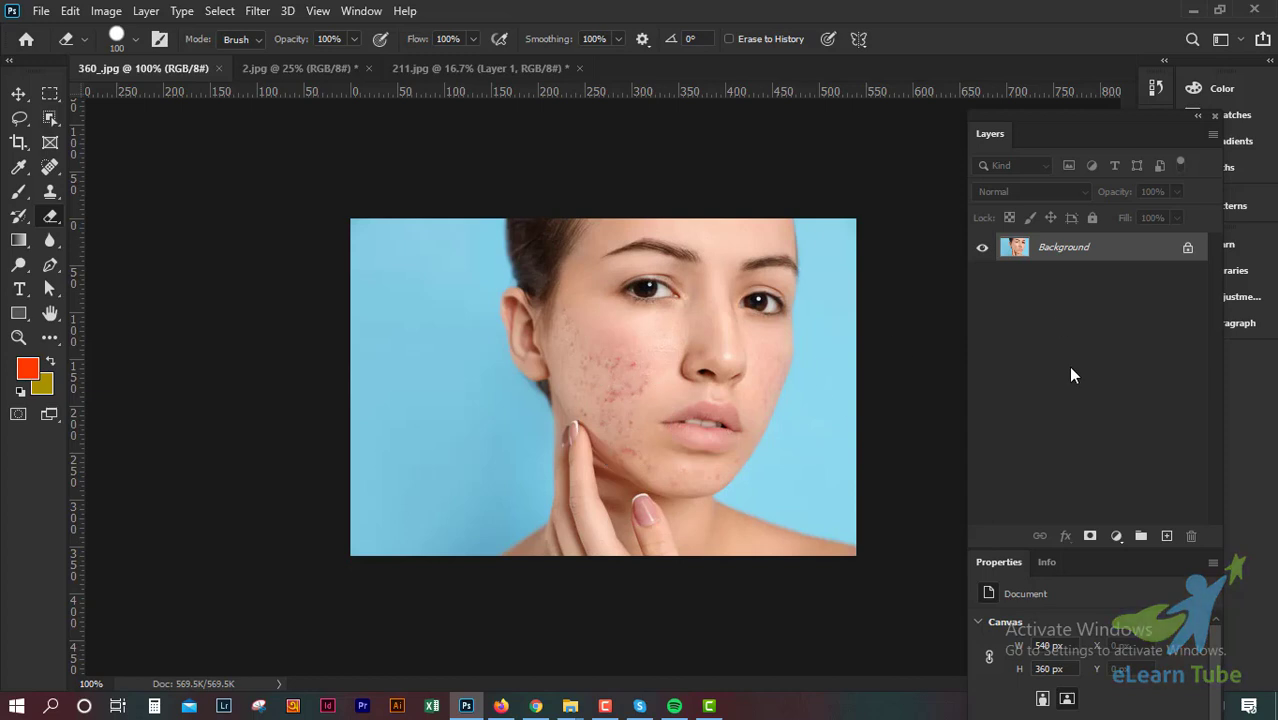
pyautogui.hotkey('ctrl', 'j')
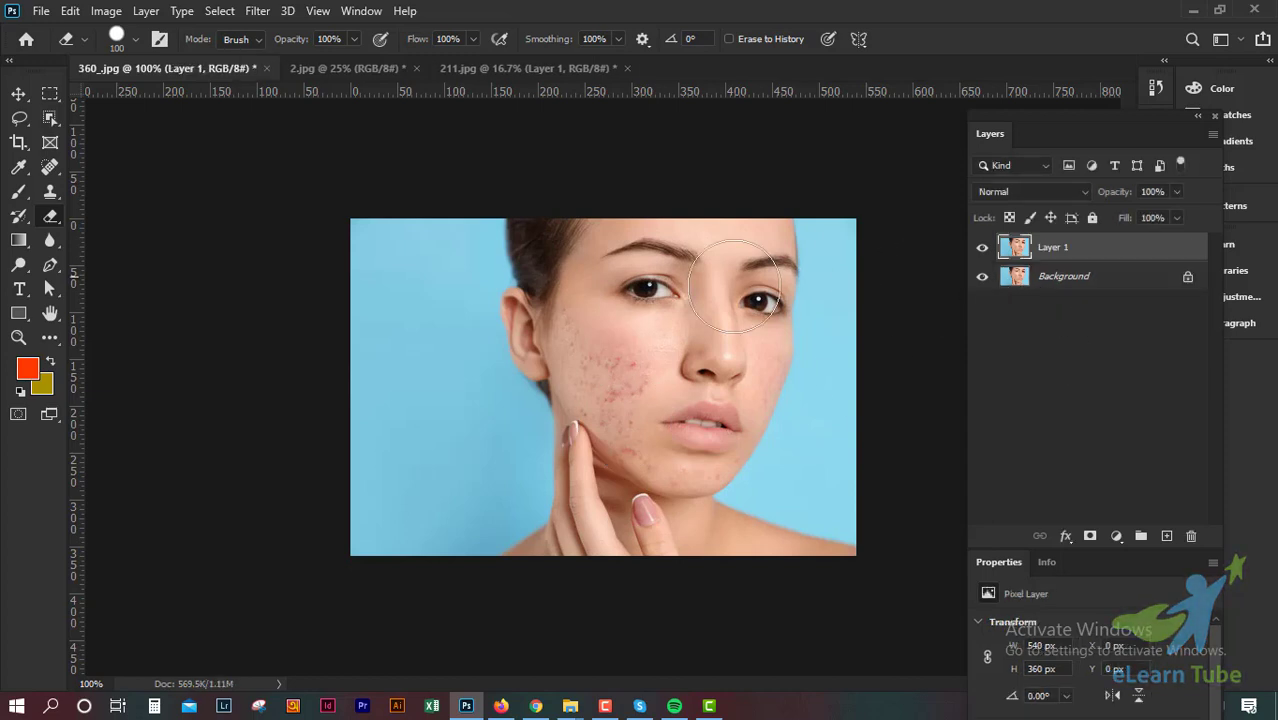
pyautogui.rightClick(52, 217)
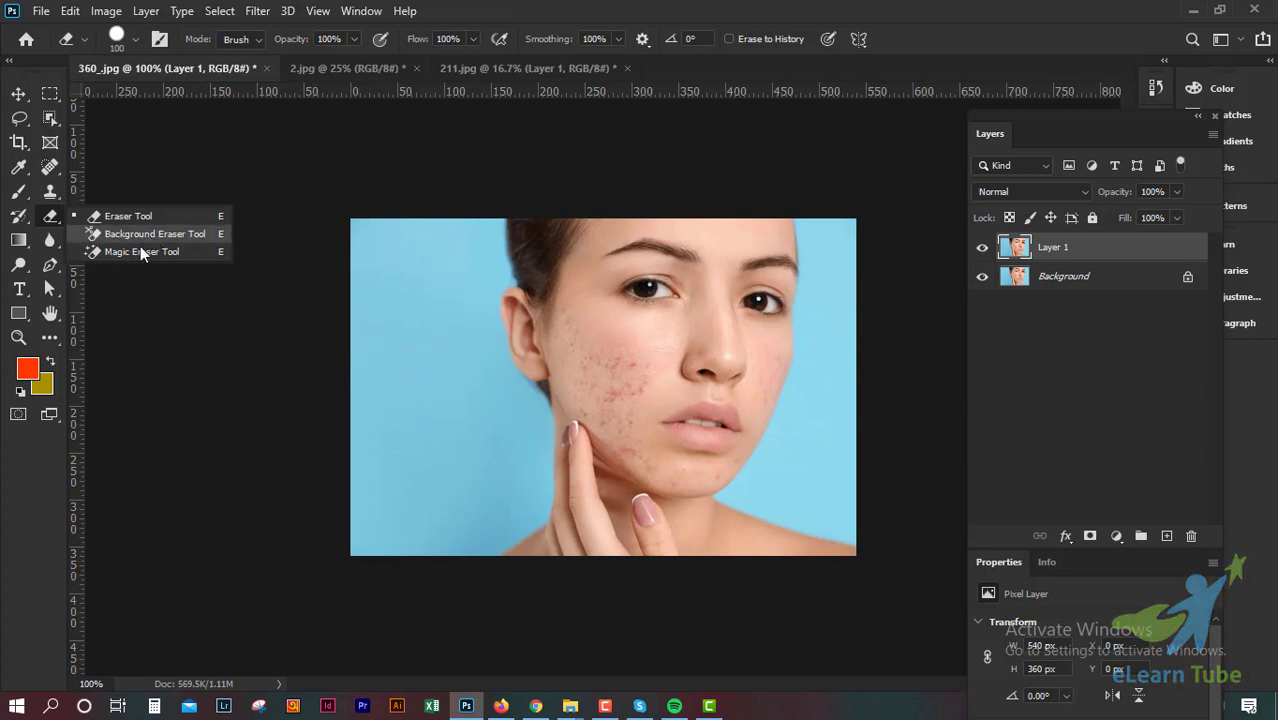
# - Choose the Magic Eraser, hide the Background layer, and test-erase the left background, then undo
pyautogui.click(142, 252)
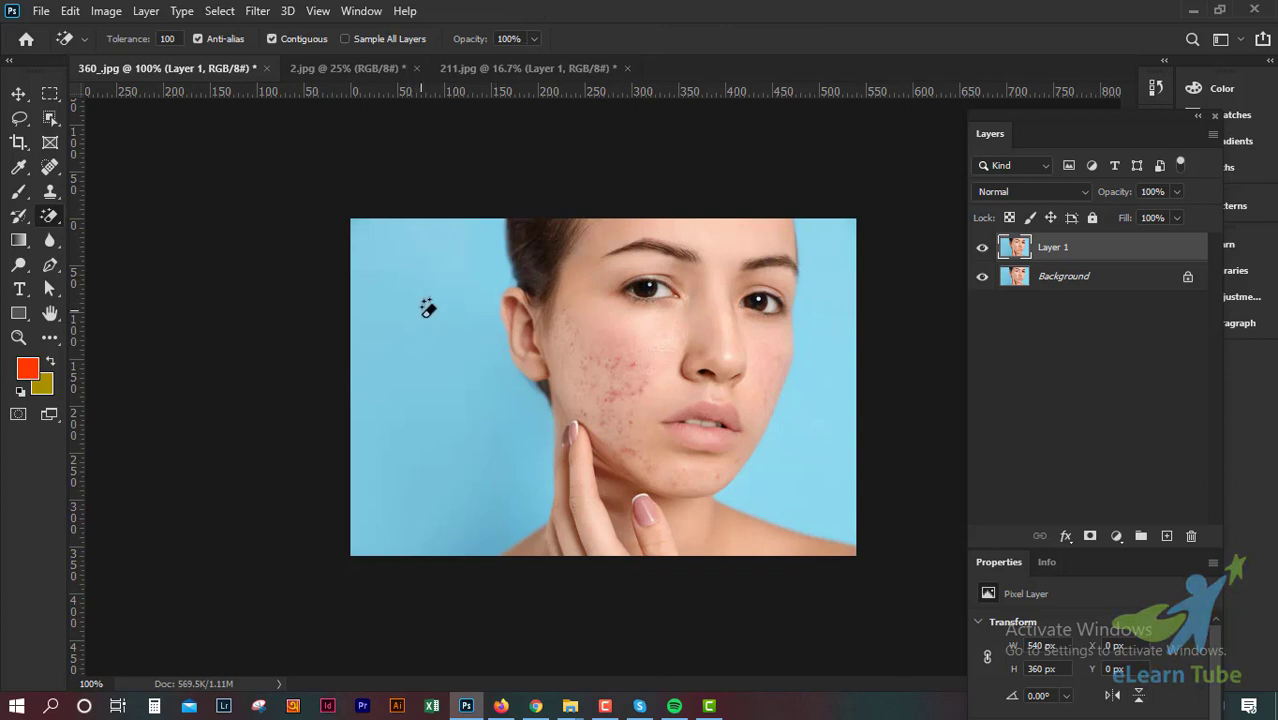
pyautogui.click(982, 277)
pyautogui.click(411, 366)
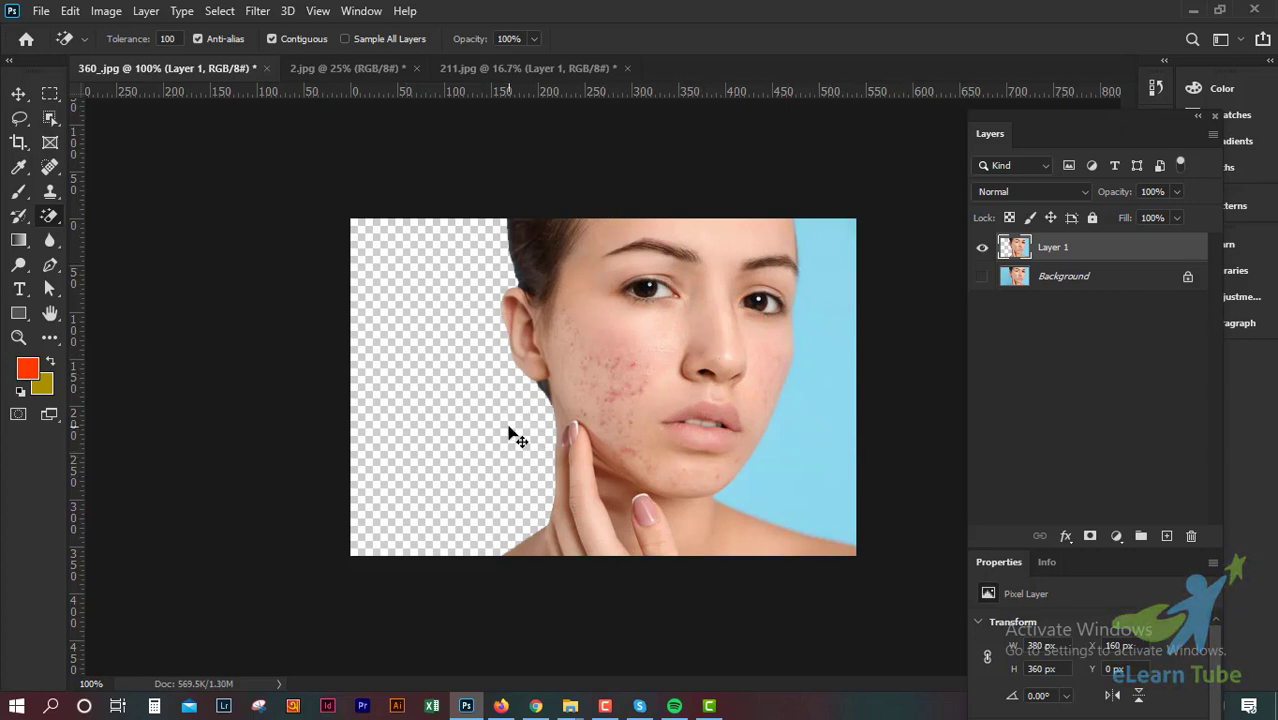
pyautogui.hotkey('ctrl', 'z')
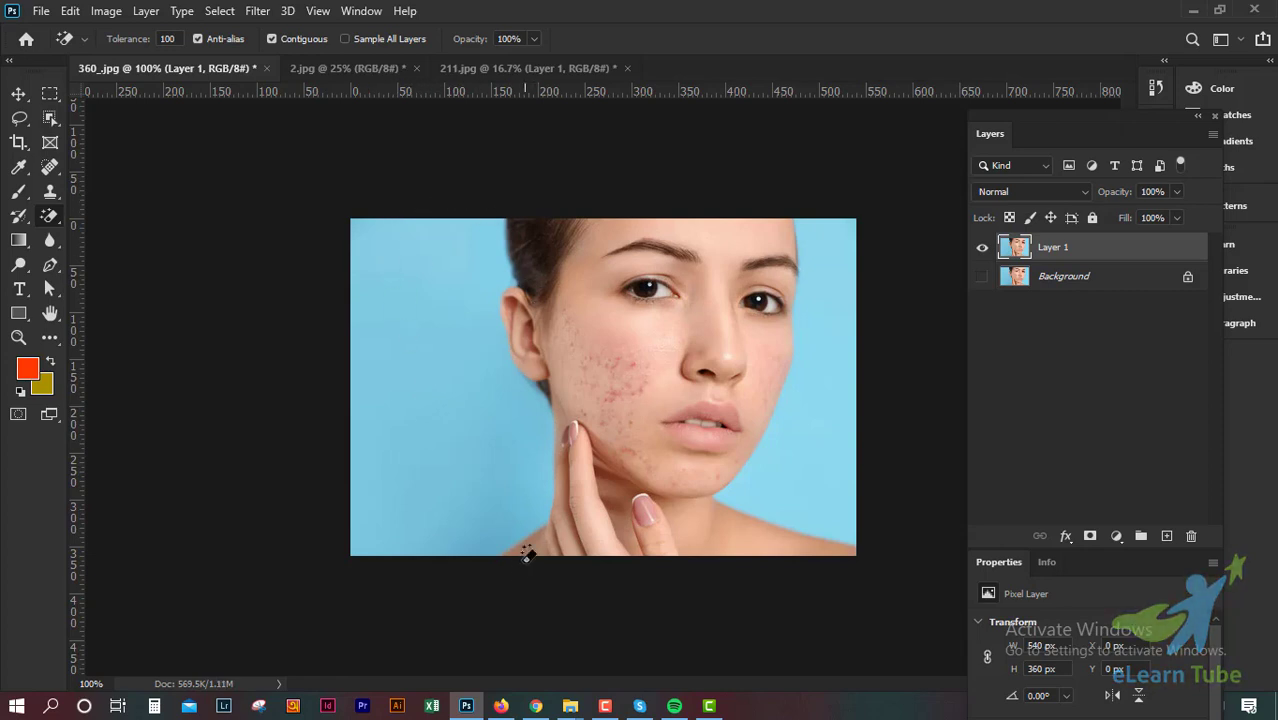
# - Magic-erase the blue background left and right of the face, zooming in to check edges
pyautogui.click(391, 372)
pyautogui.click(840, 423)
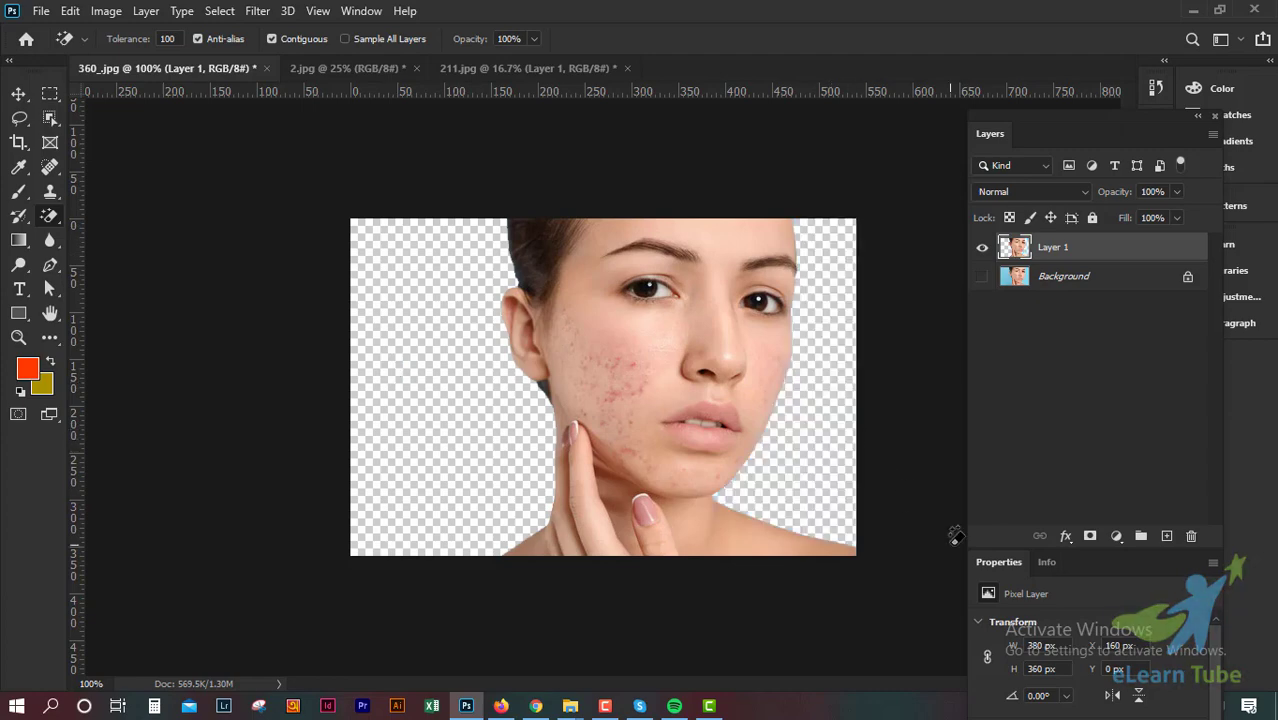
pyautogui.hotkey('ctrl', '+')
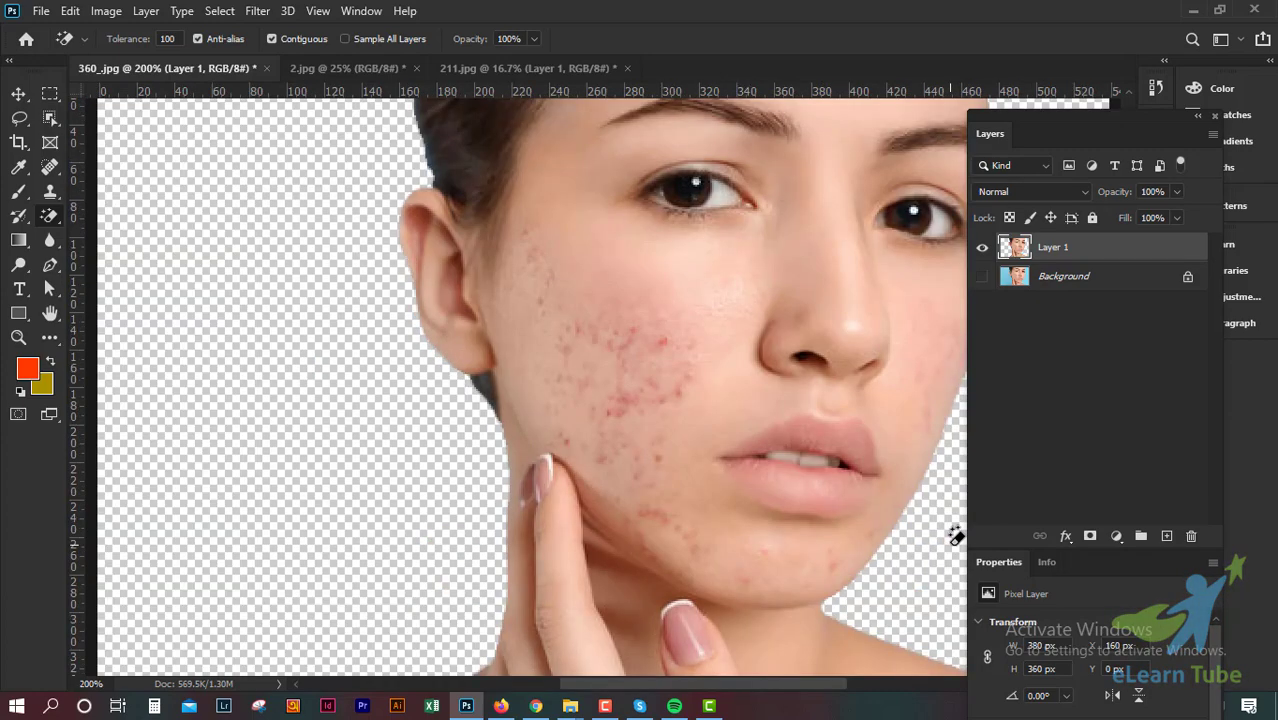
pyautogui.hotkey('ctrl', '-')
pyautogui.hotkey('ctrl', '-')
pyautogui.hotkey('ctrl', '+')
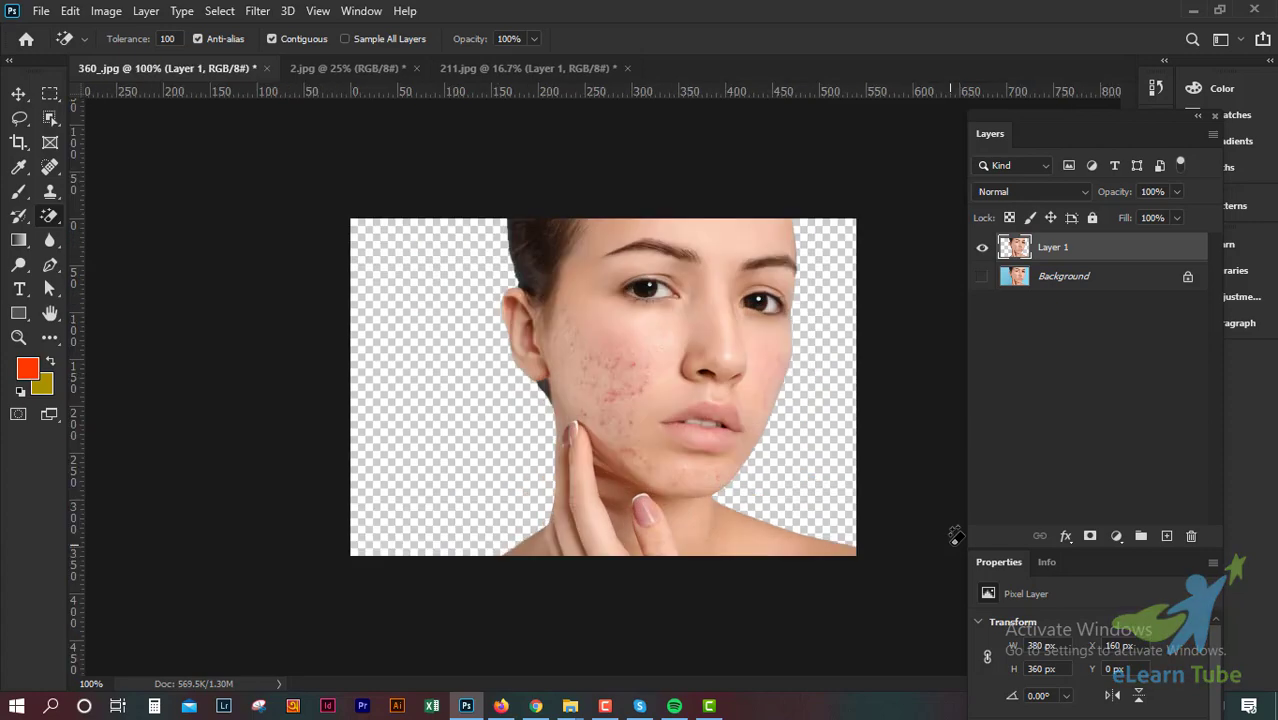
pyautogui.hotkey('ctrl', '+')
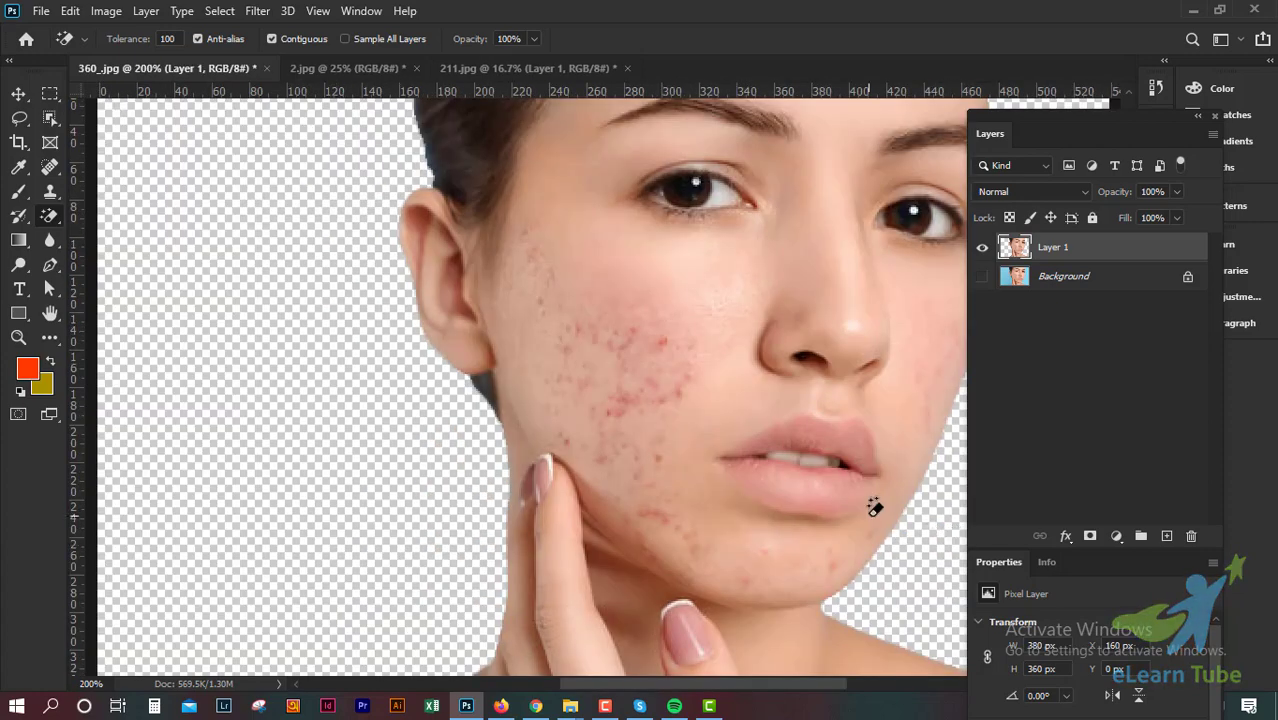
pyautogui.hotkey('ctrl', '-')
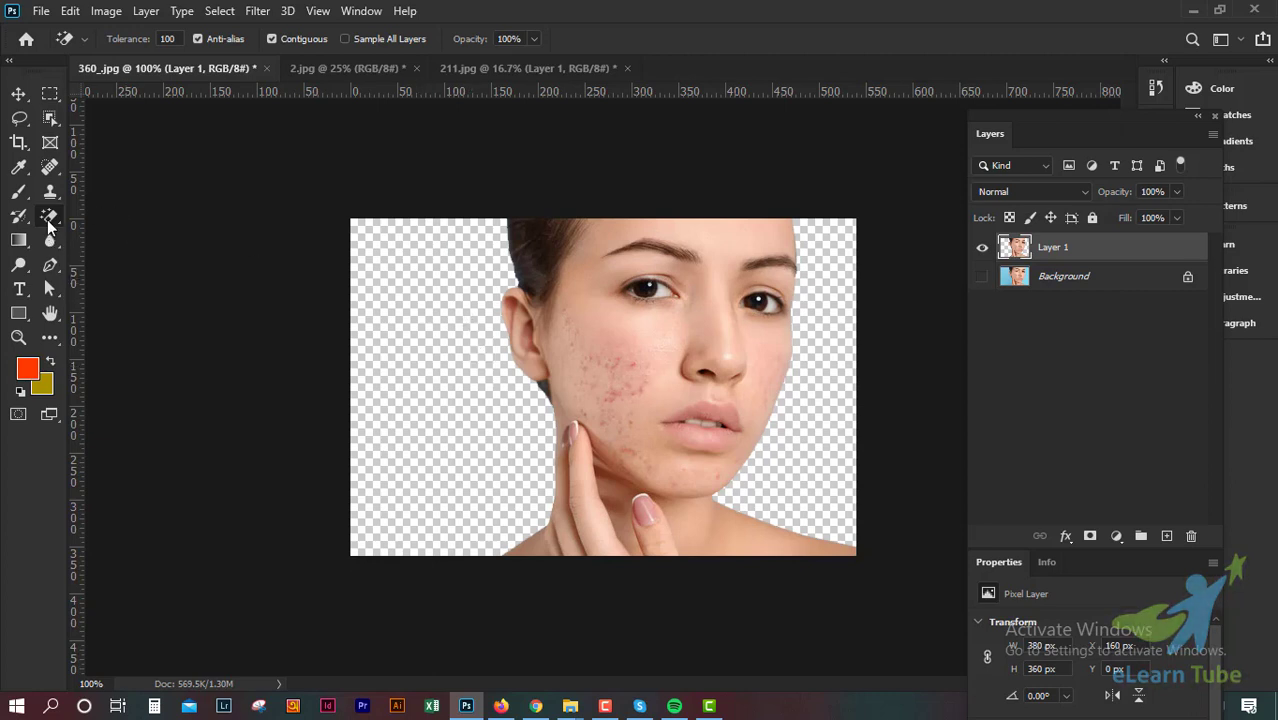
# - Undo the portrait erasures, enable Sample All Layers, and add then delete an empty Layer 2
pyautogui.rightClick(50, 222)
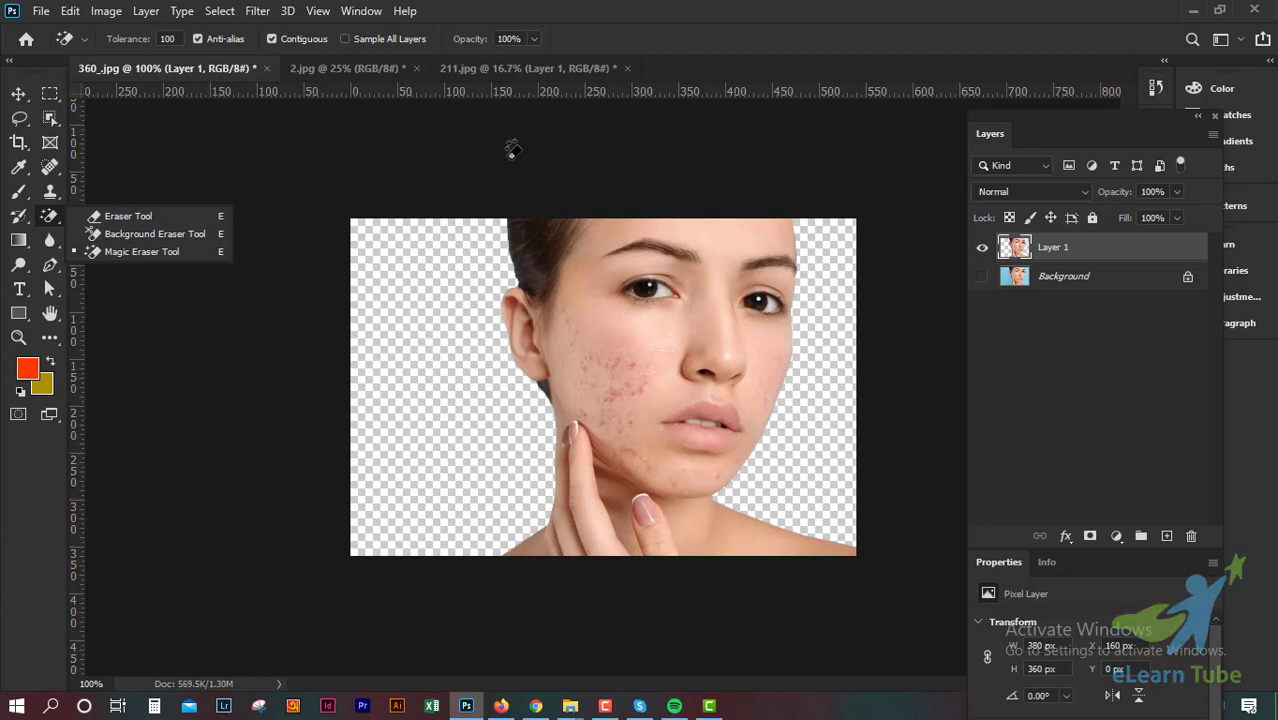
pyautogui.click(733, 8)
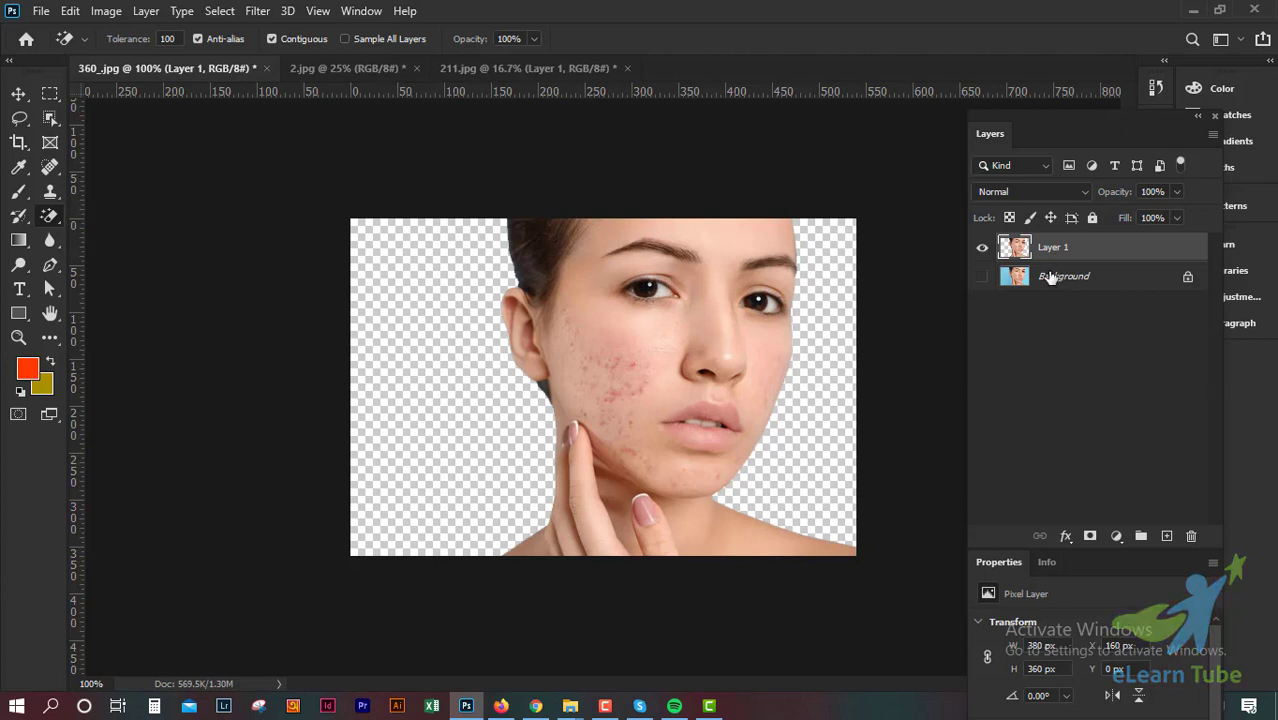
pyautogui.hotkey('ctrl', 'z')
pyautogui.hotkey('ctrl', 'z')
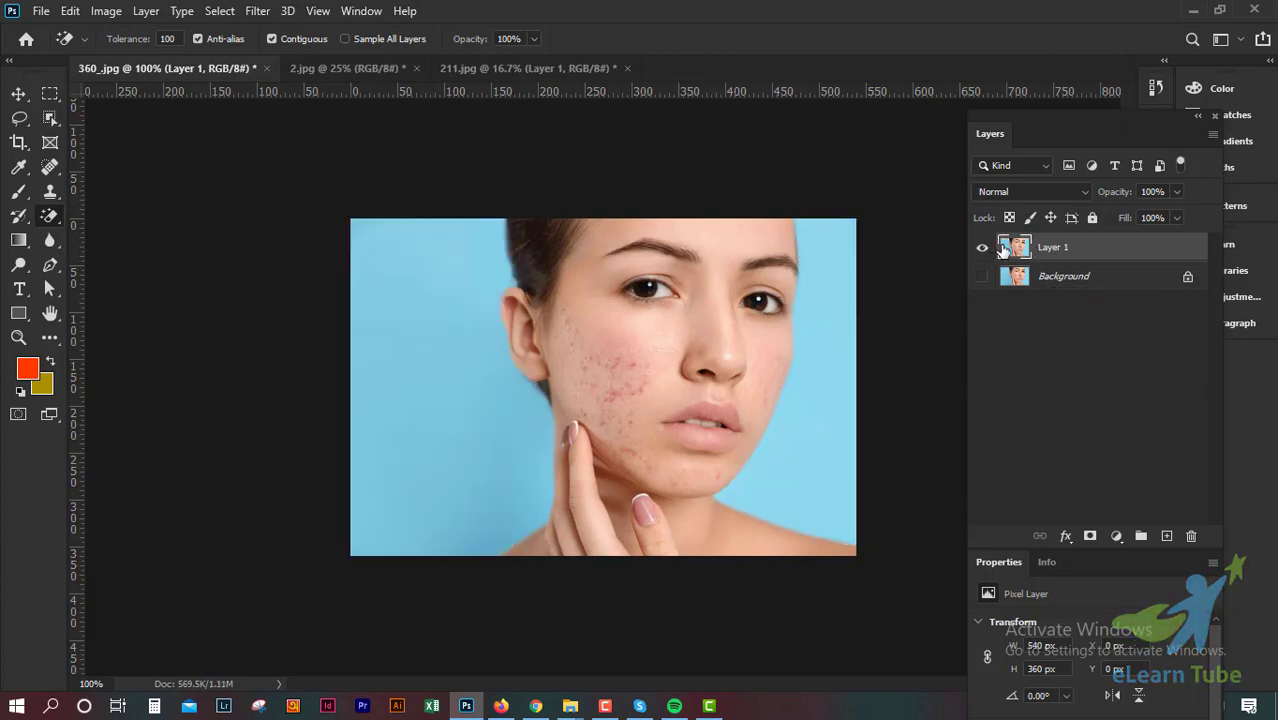
pyautogui.click(1167, 537)
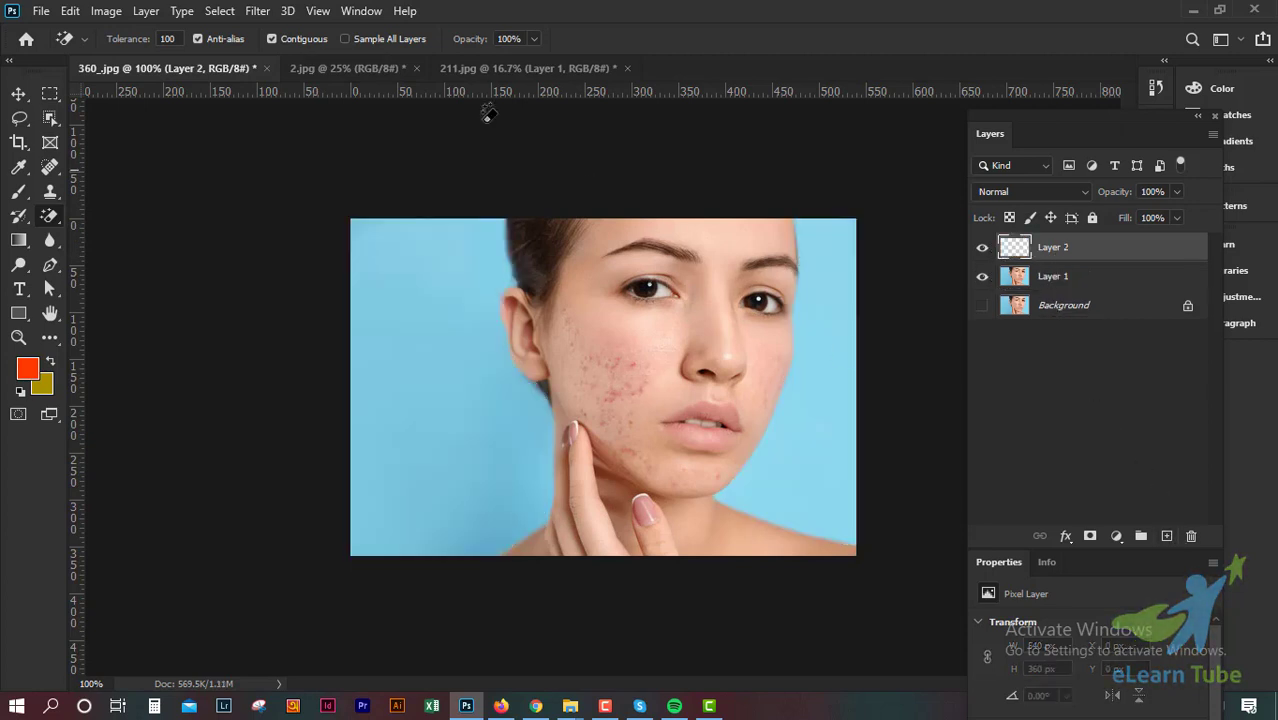
pyautogui.click(346, 38)
pyautogui.click(430, 332)
pyautogui.moveTo(1068, 250); pyautogui.dragTo(1191, 536)
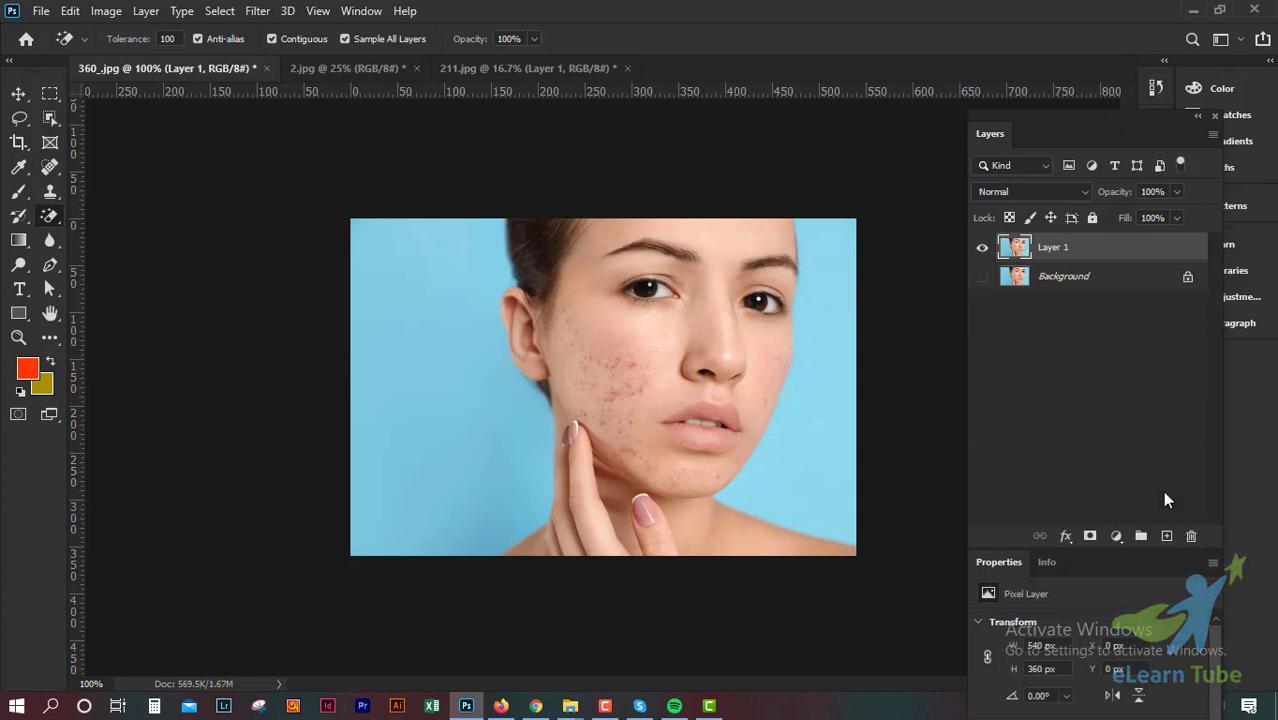
# - Magic-erase the blue on both sides of the face, undo both erasures, and move to 211.jpg
pyautogui.click(409, 370)
pyautogui.click(829, 430)
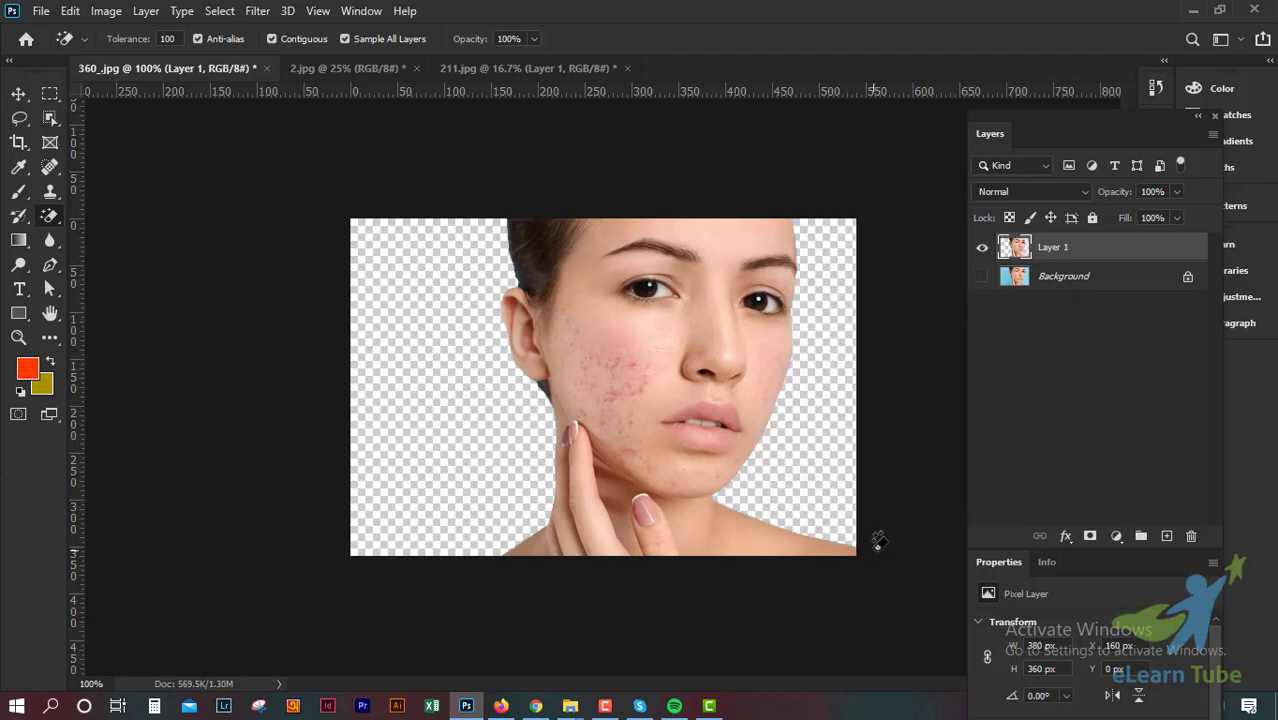
pyautogui.hotkey('ctrl', '=')
pyautogui.hotkey('ctrl', '-')
pyautogui.hotkey('ctrl', '-')
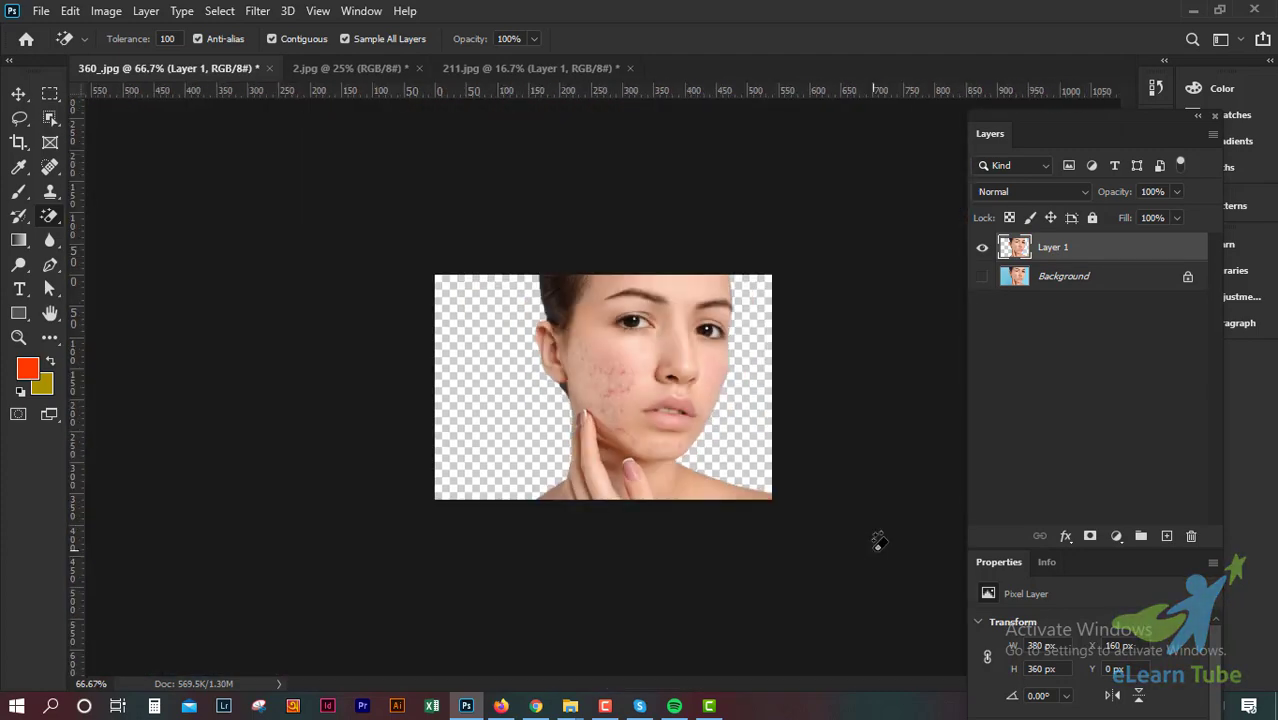
pyautogui.hotkey('ctrl', '=')
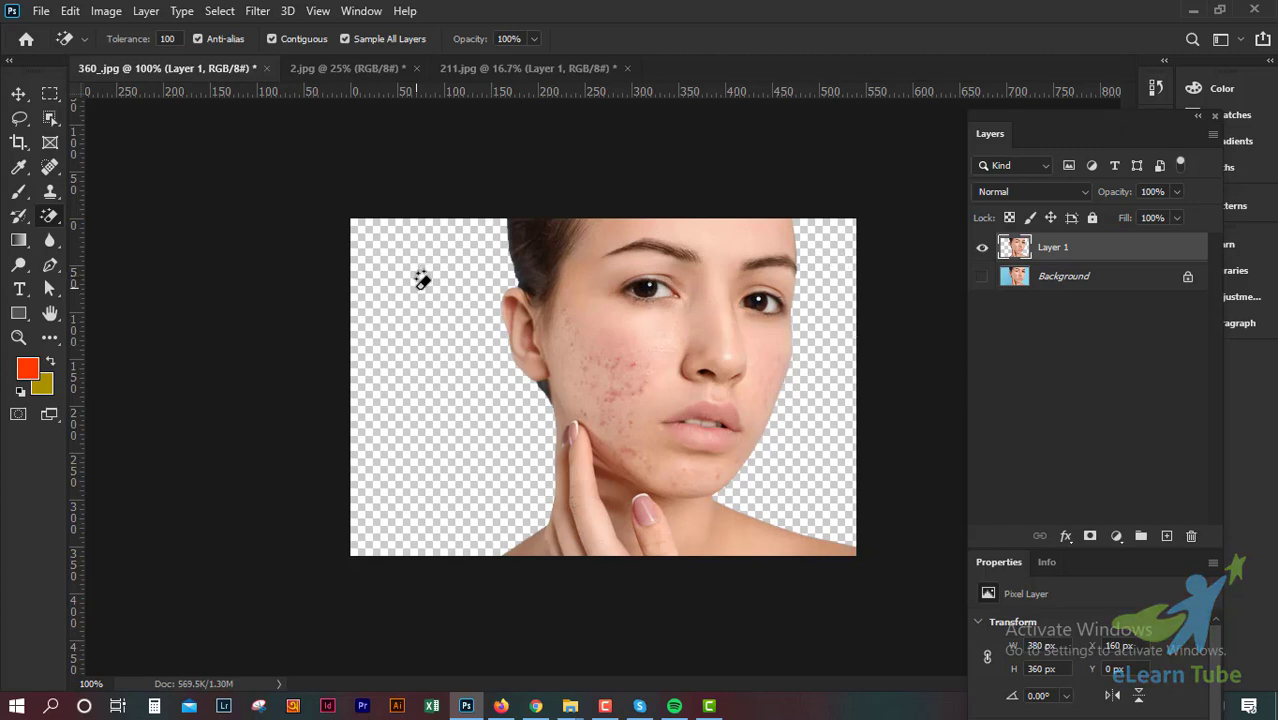
pyautogui.hotkey('ctrl', 'z')
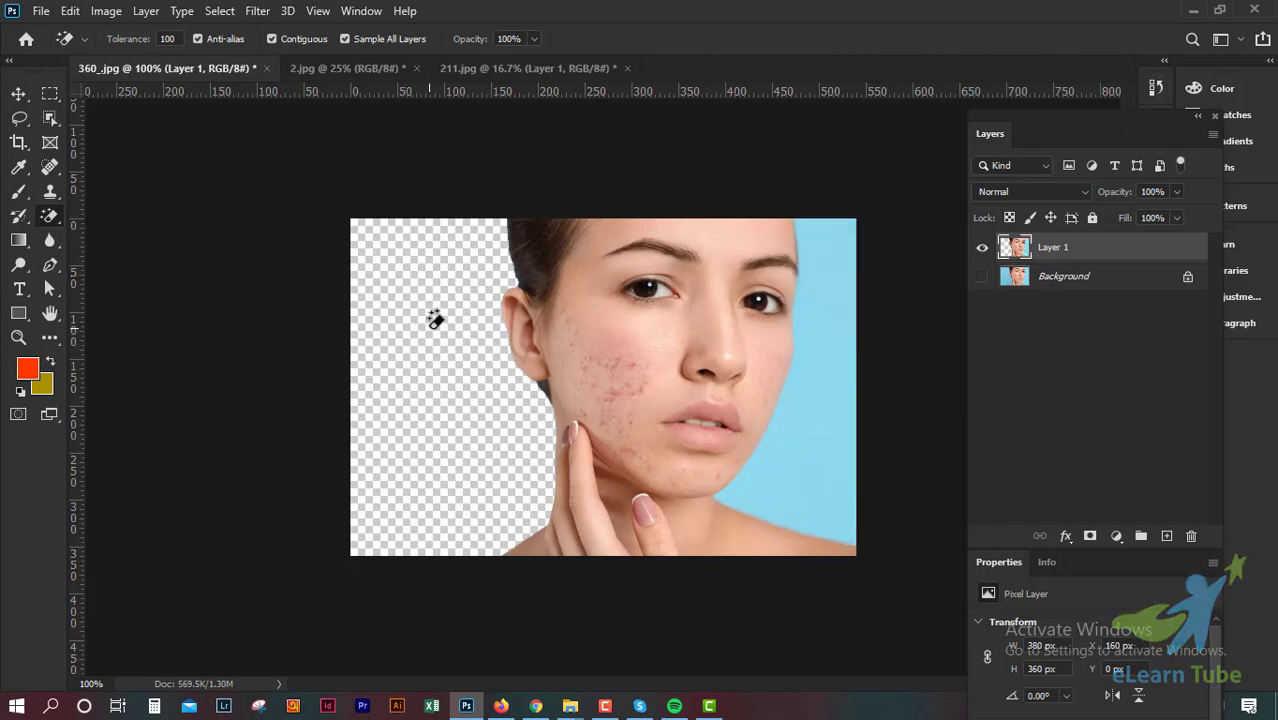
pyautogui.hotkey('ctrl', 'z')
pyautogui.click(350, 68)
# - On the 2.jpg apple photo, magic-erase the background in one go, then undo it
pyautogui.click(520, 70)
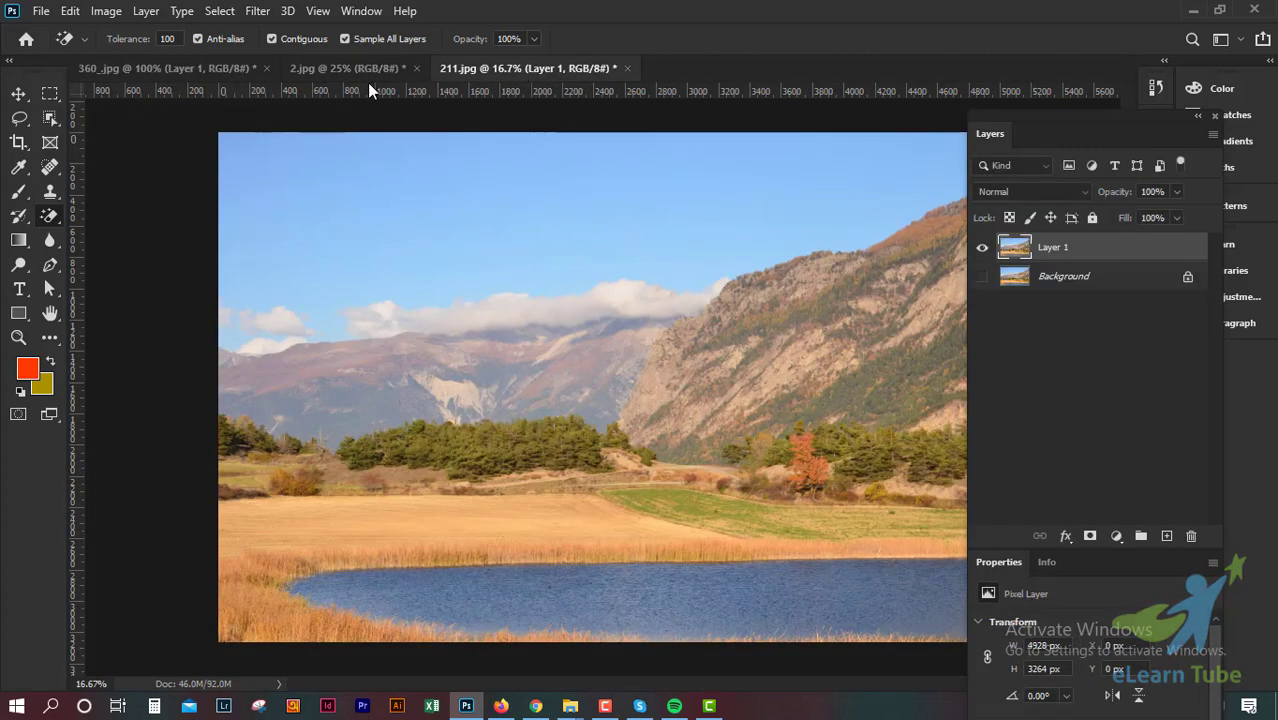
pyautogui.click(369, 66)
pyautogui.hotkey('ctrl', '-')
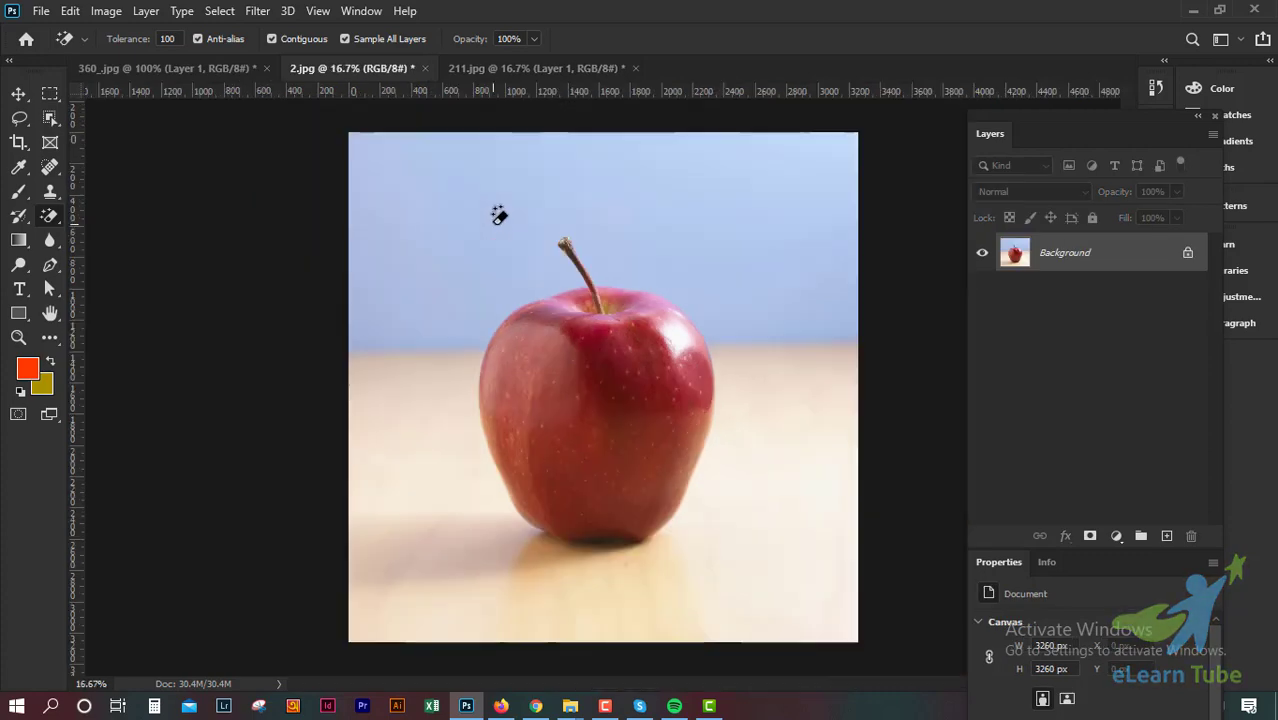
pyautogui.click(451, 215)
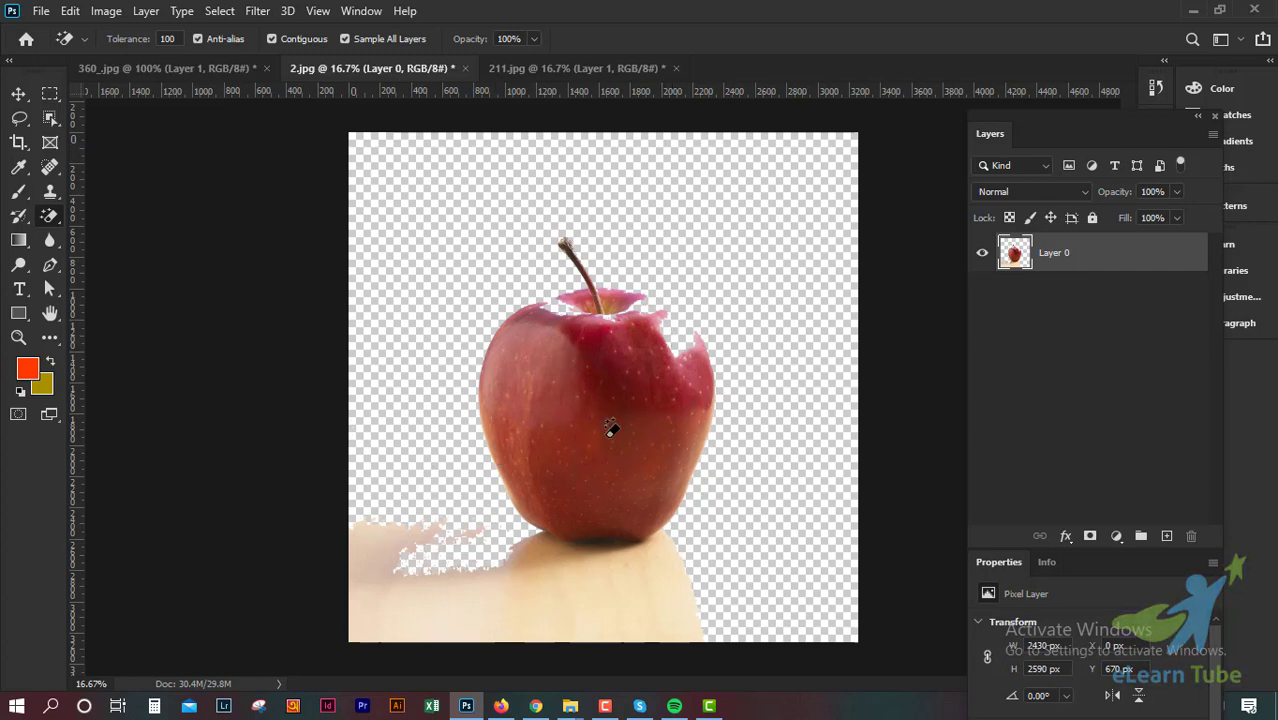
pyautogui.hotkey('ctrl', 'z')
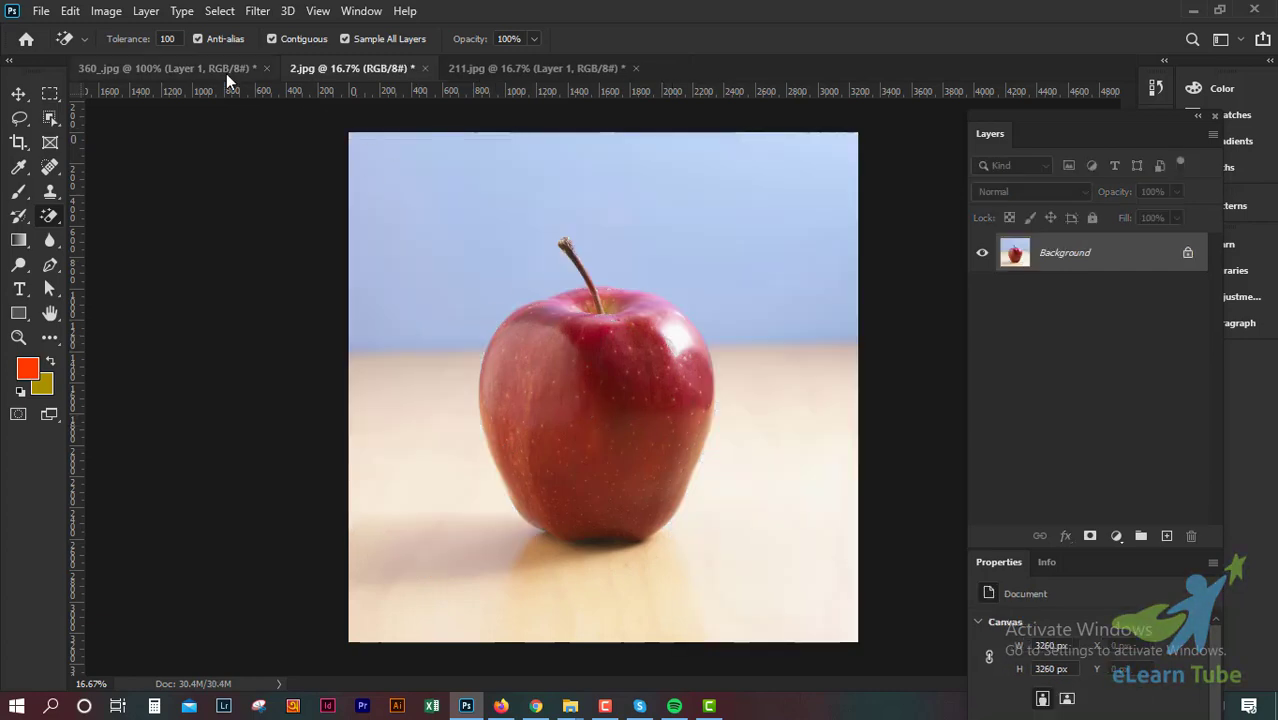
# - Bring the 360_.jpg portrait back to the front
pyautogui.click(226, 70)
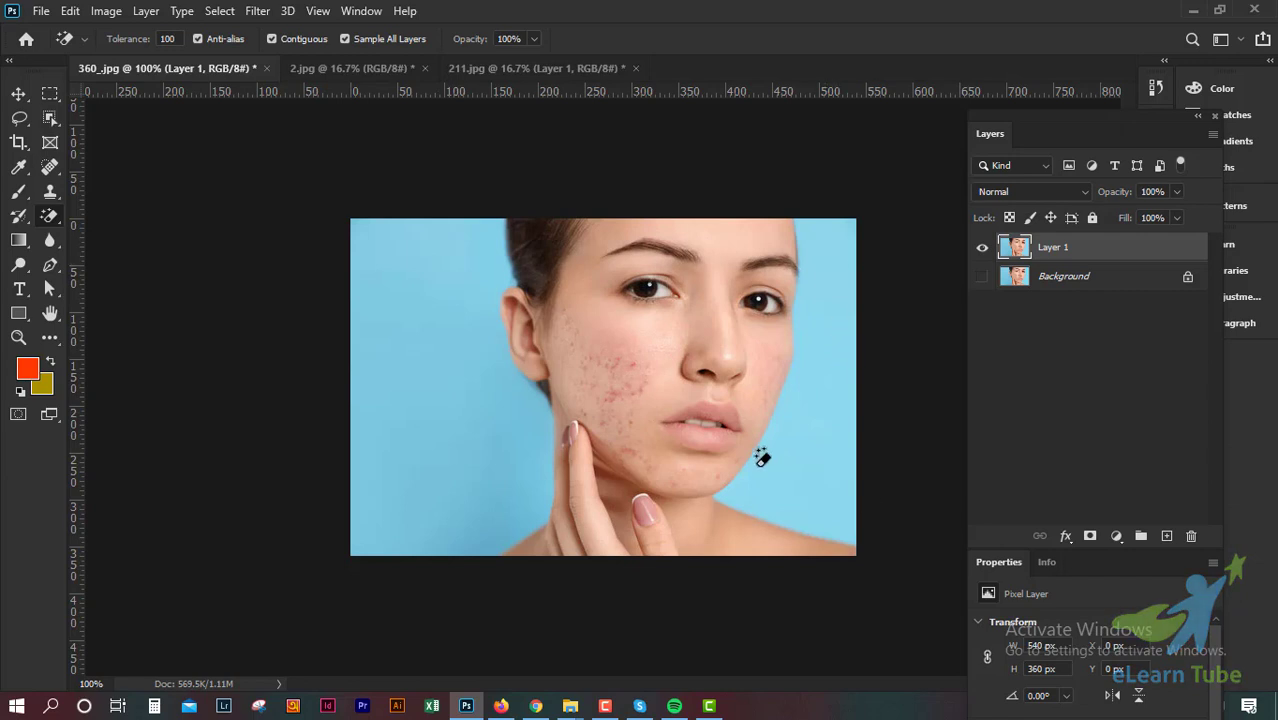
pyautogui.click(380, 74)
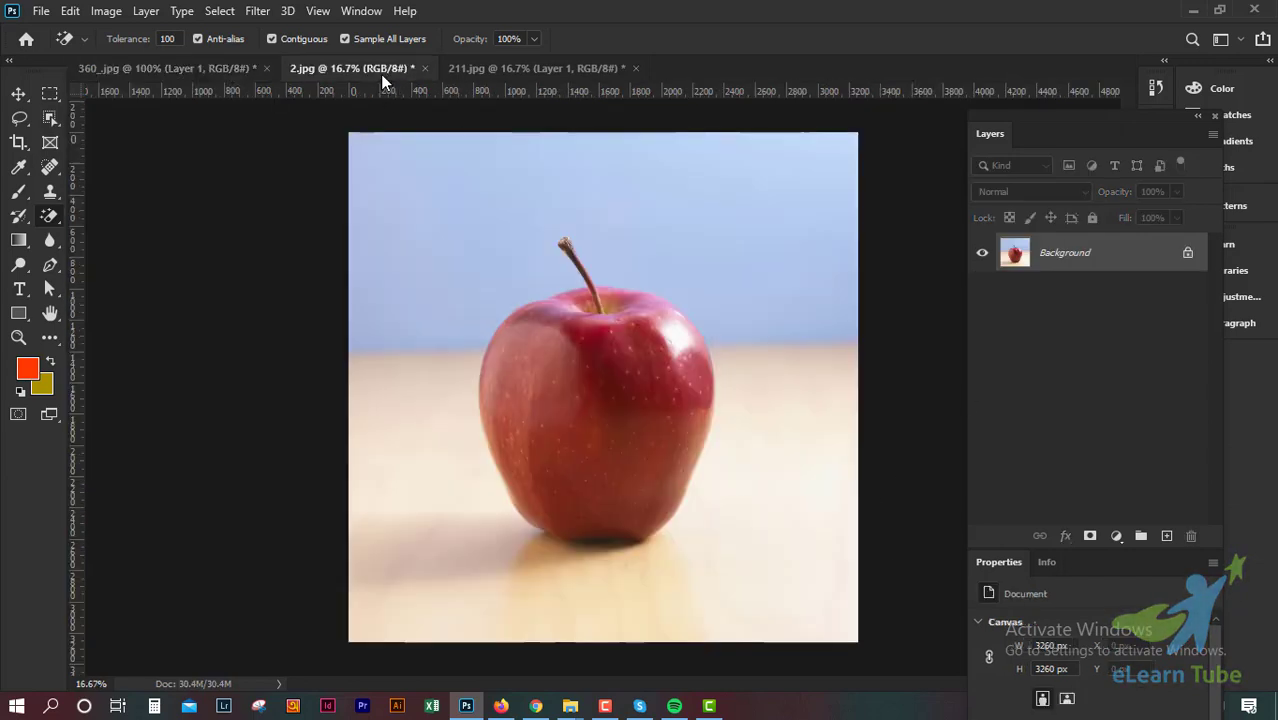
pyautogui.click(226, 69)
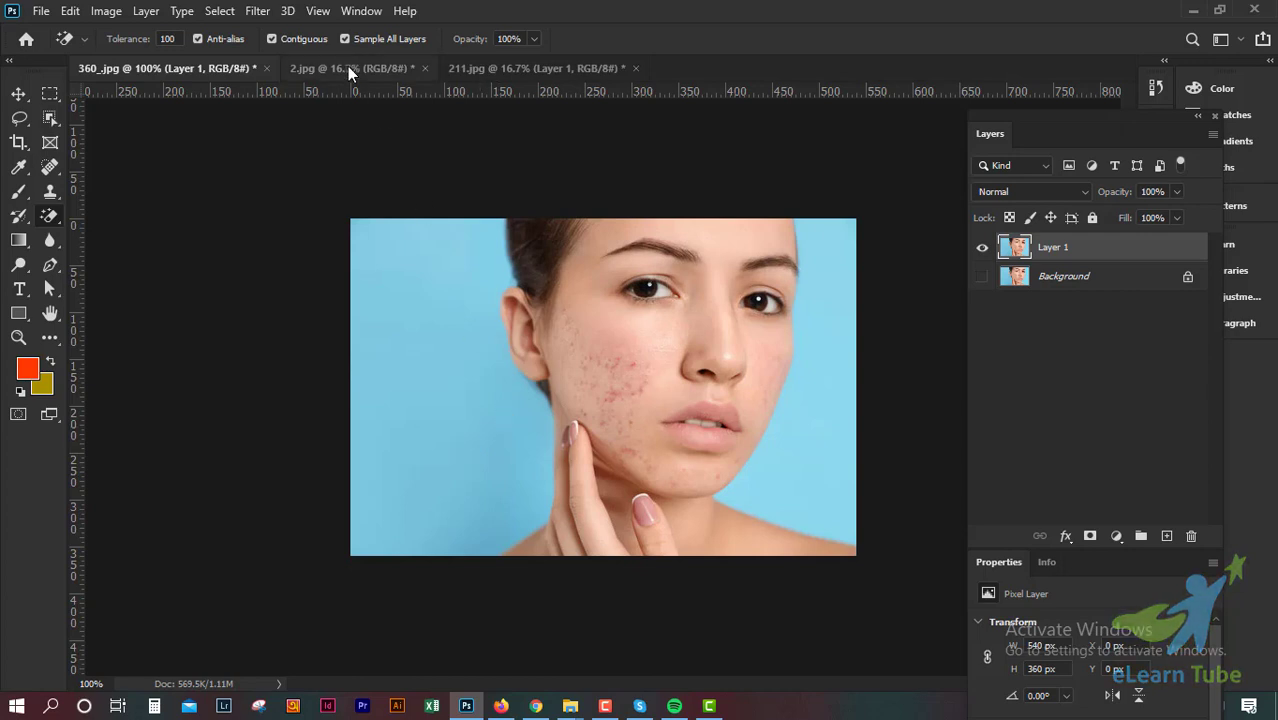
pyautogui.rightClick(47, 215)
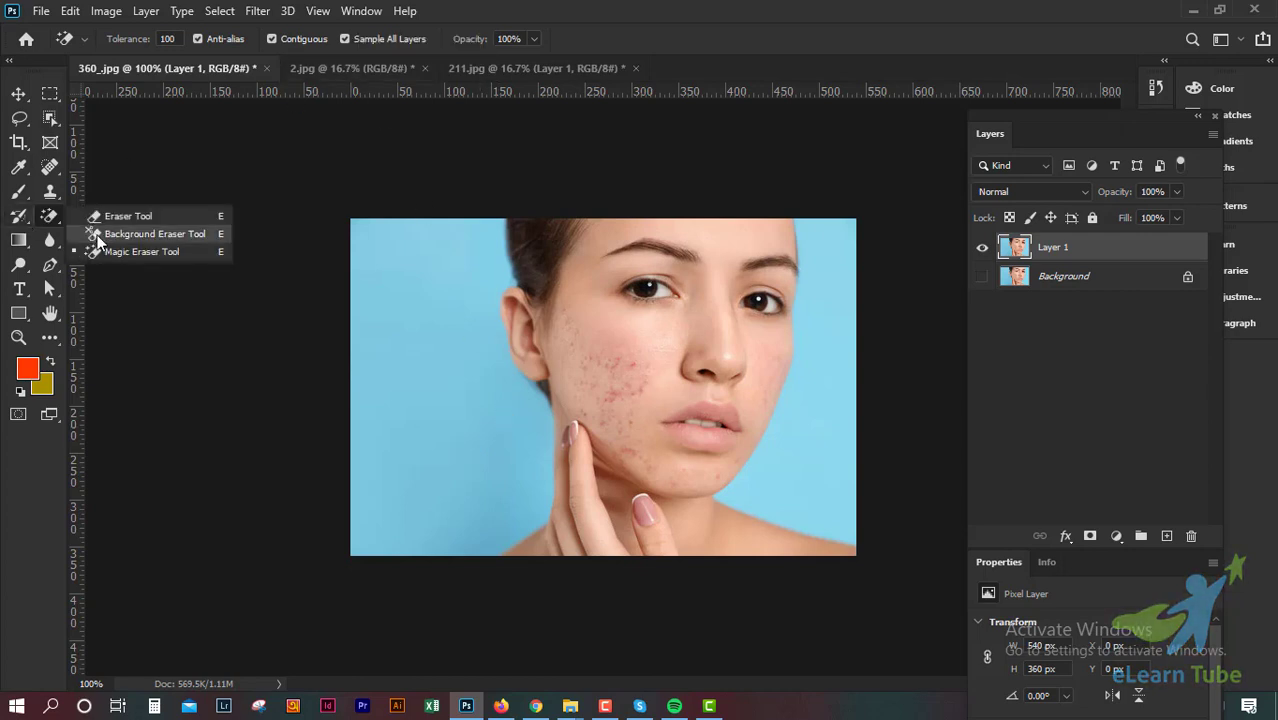
pyautogui.click(124, 236)
pyautogui.rightClick(50, 215)
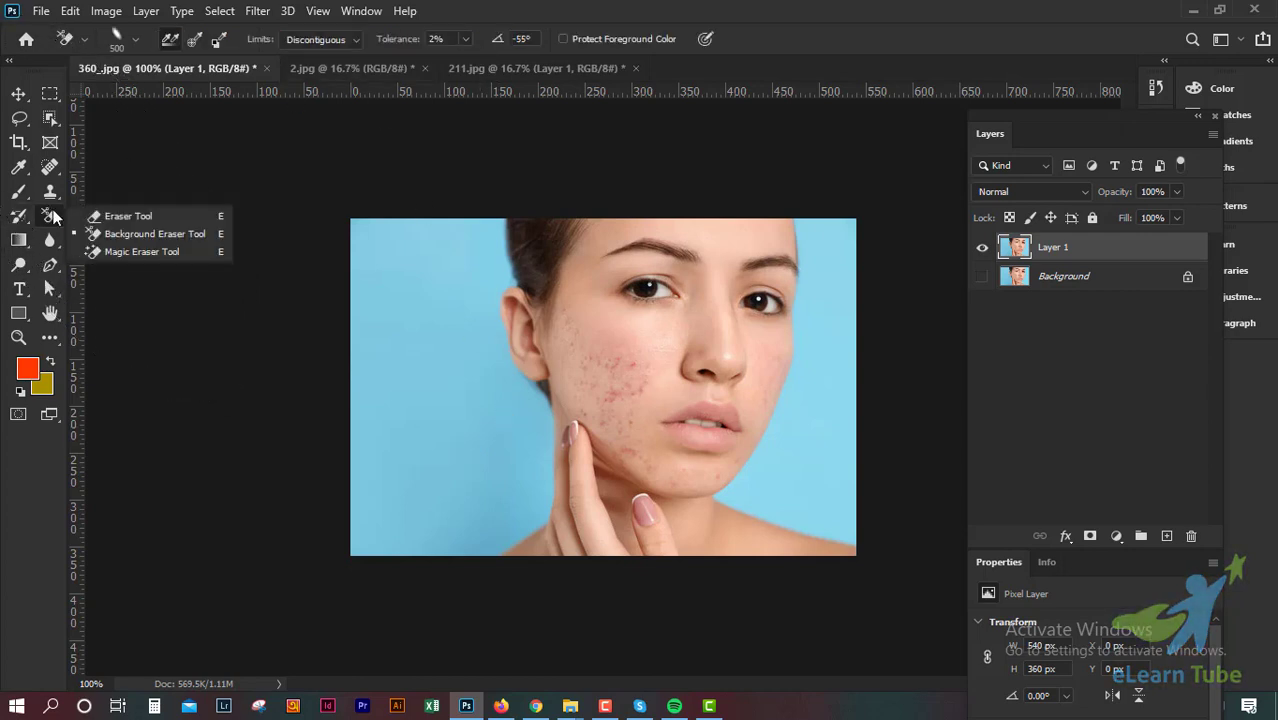
pyautogui.click(84, 39)
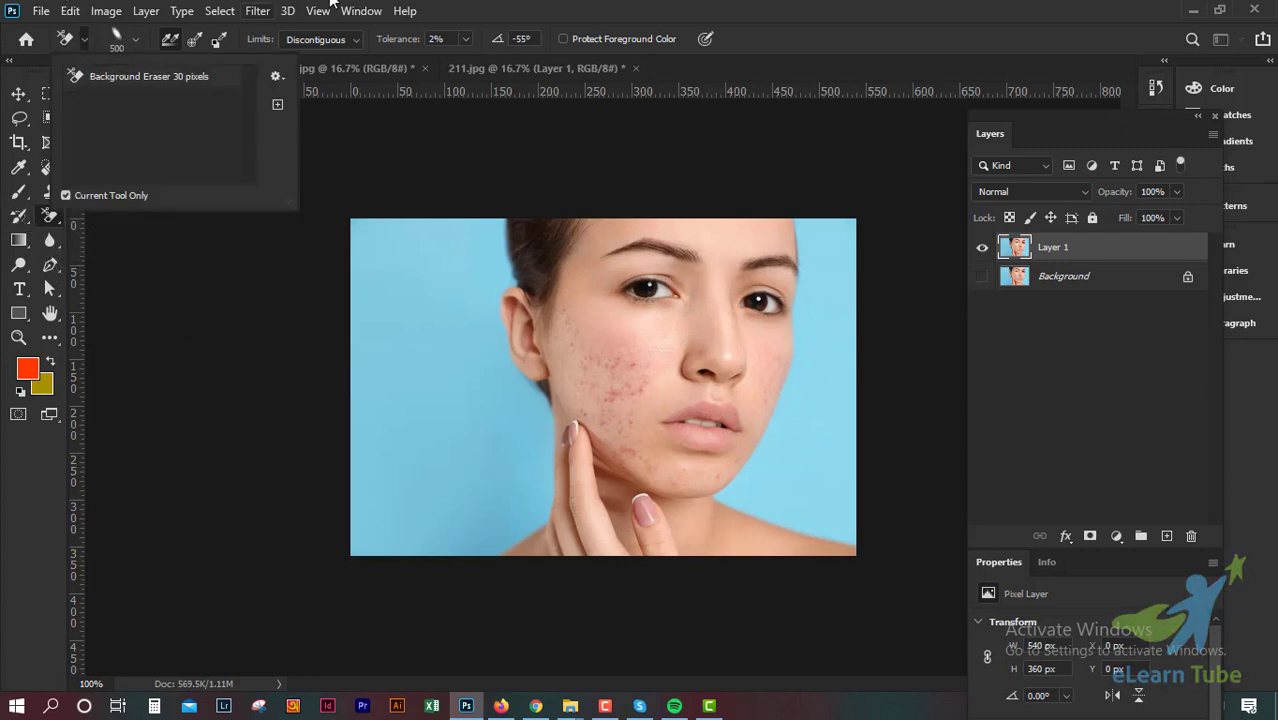
pyautogui.press('Escape')
pyautogui.click(18, 93)
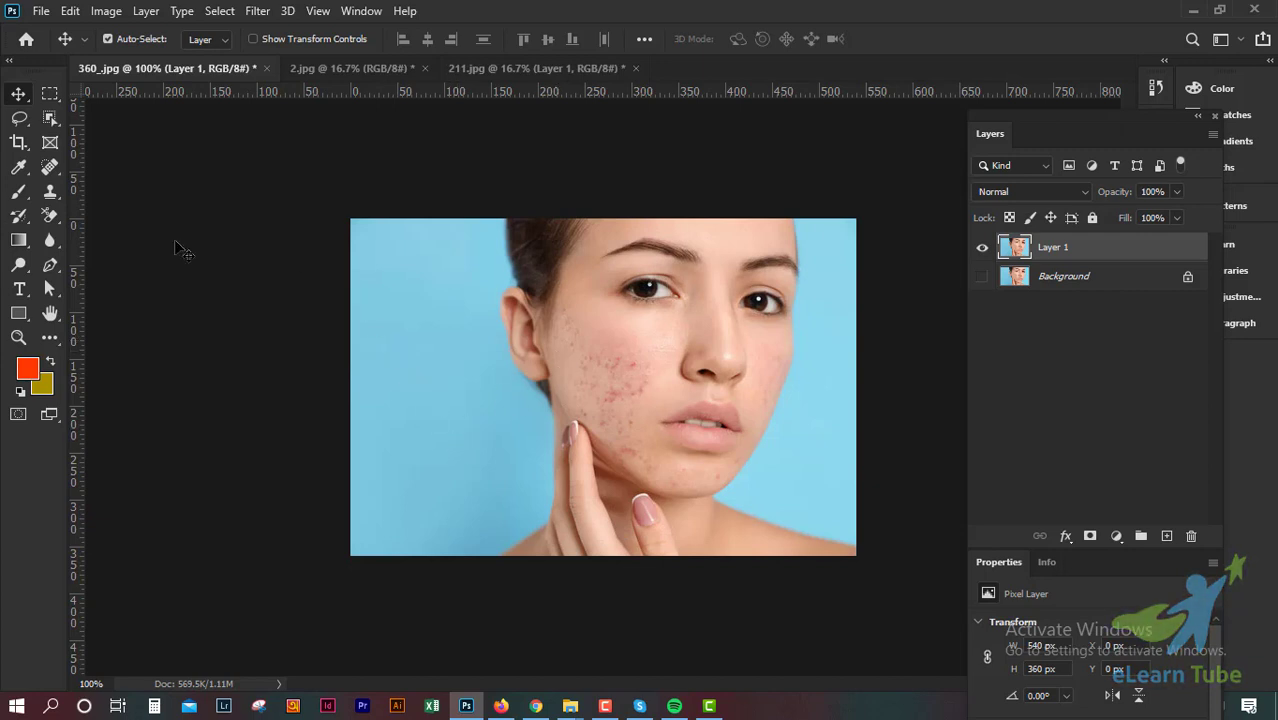
pyautogui.click(55, 213)
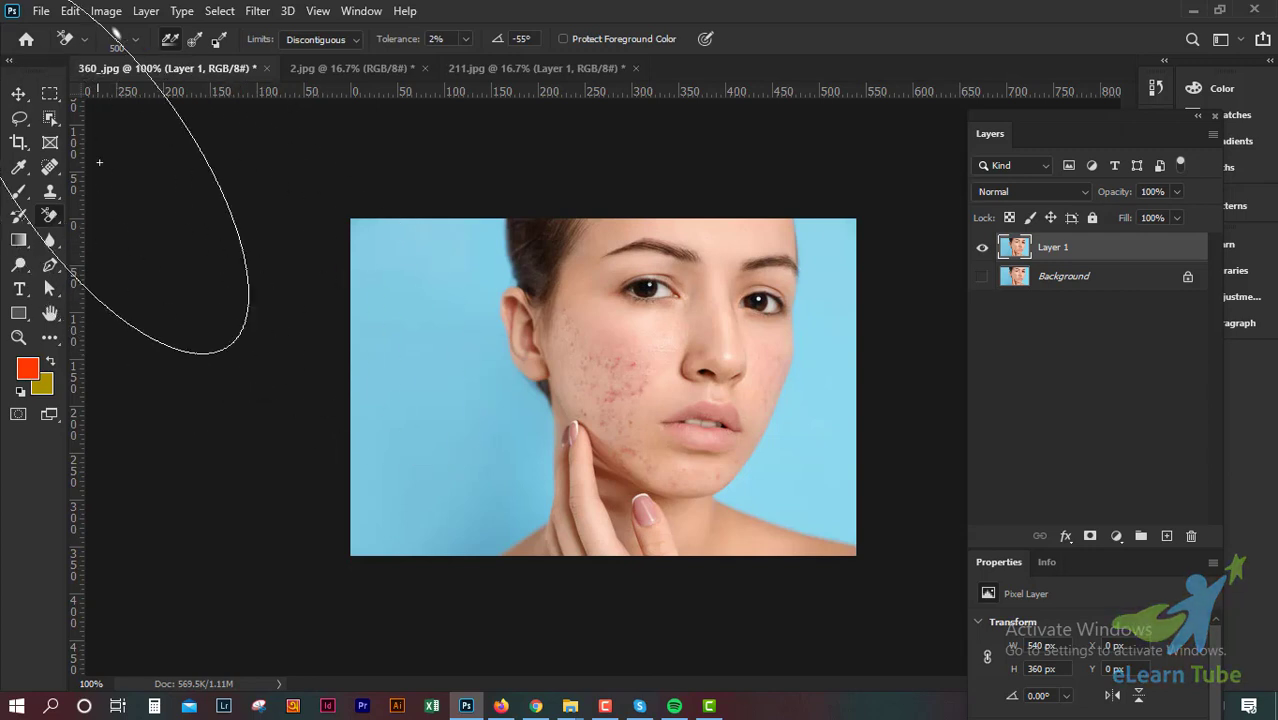
pyautogui.click(15, 93)
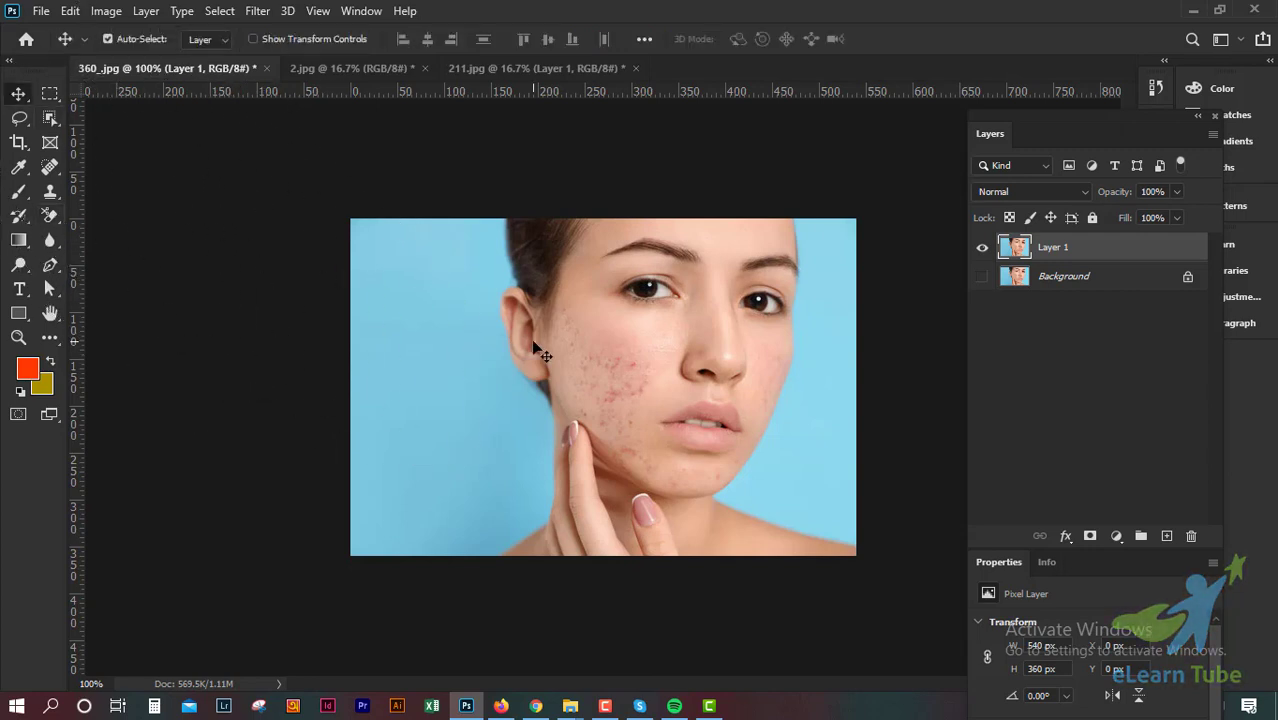